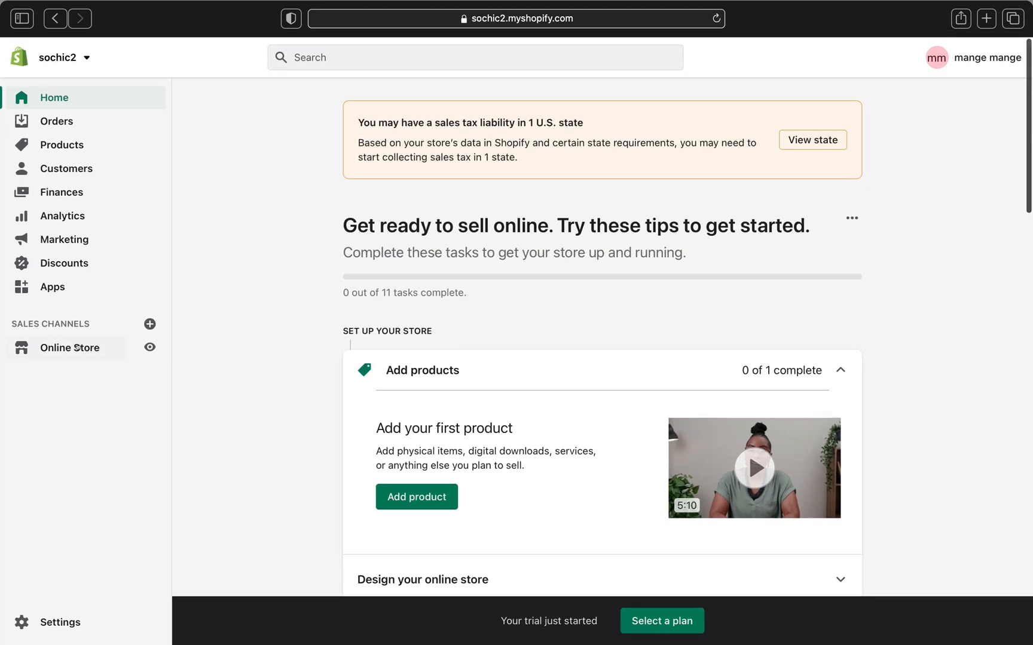
Open the online store's theme management page and bring up the catalogue of free themes.
{"action": "left_click", "coordinate": [81, 347]}
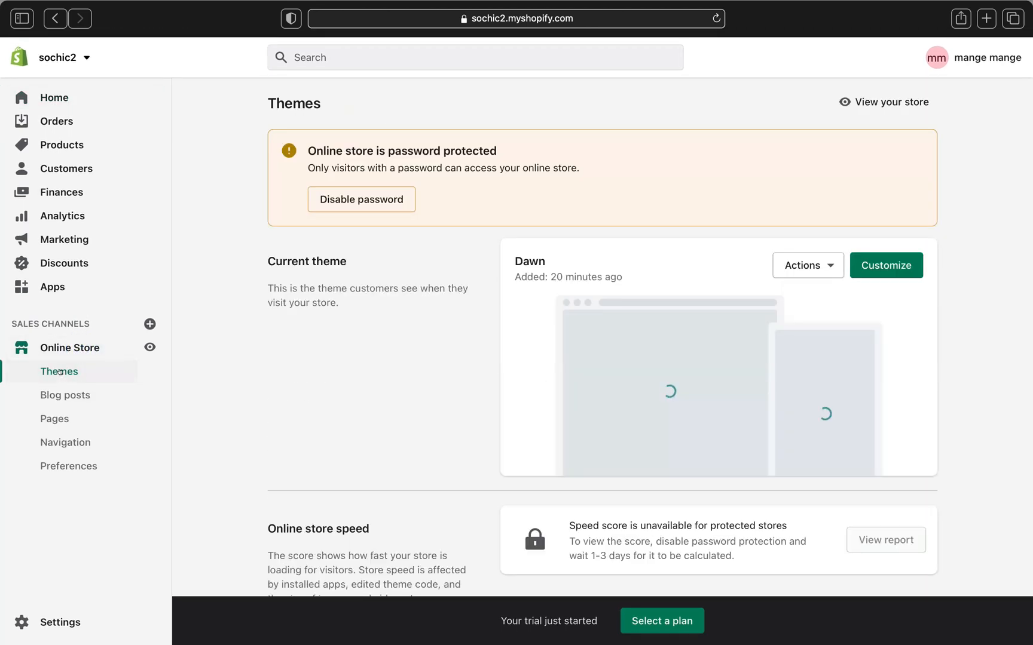
{"action": "left_click", "coordinate": [59, 371]}
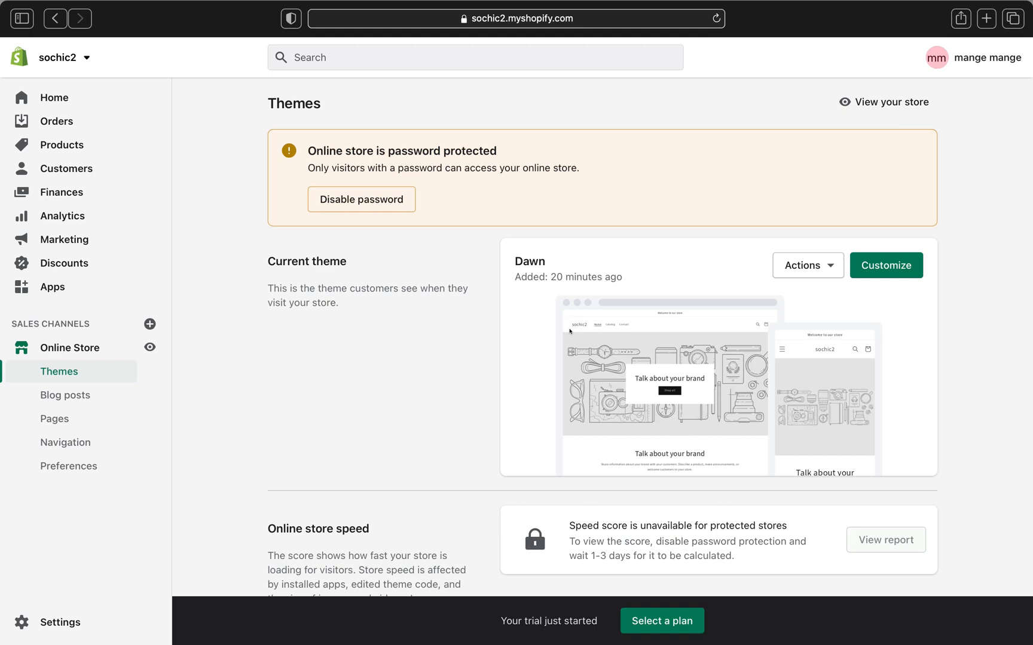
{"action": "scroll", "coordinate": [570, 330], "scroll_direction": "down", "scroll_amount": 3}
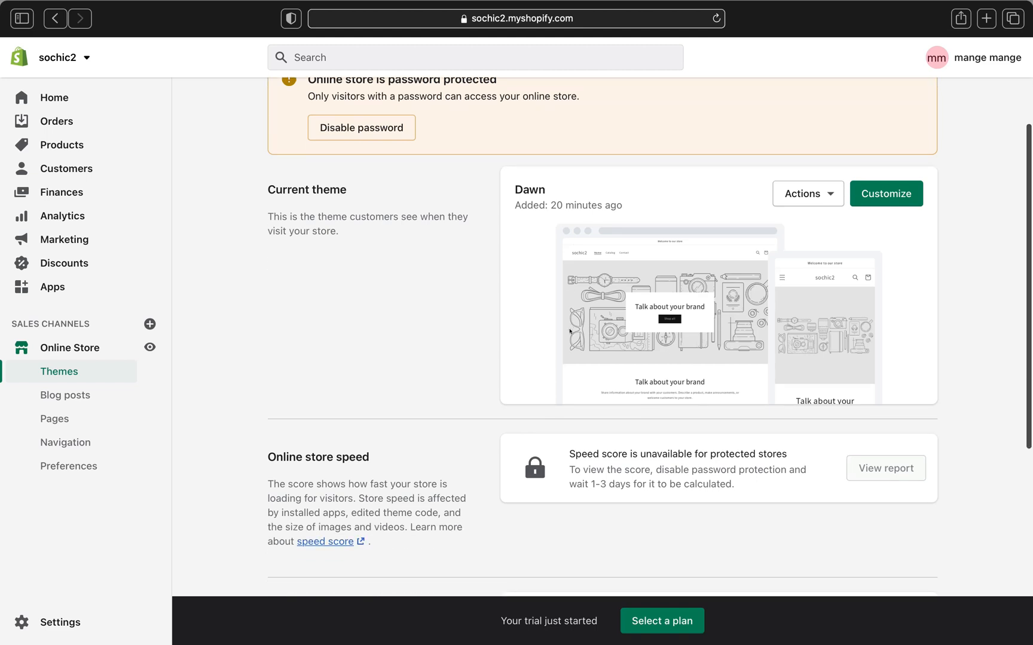
{"action": "scroll", "coordinate": [570, 330], "scroll_direction": "down", "scroll_amount": 8}
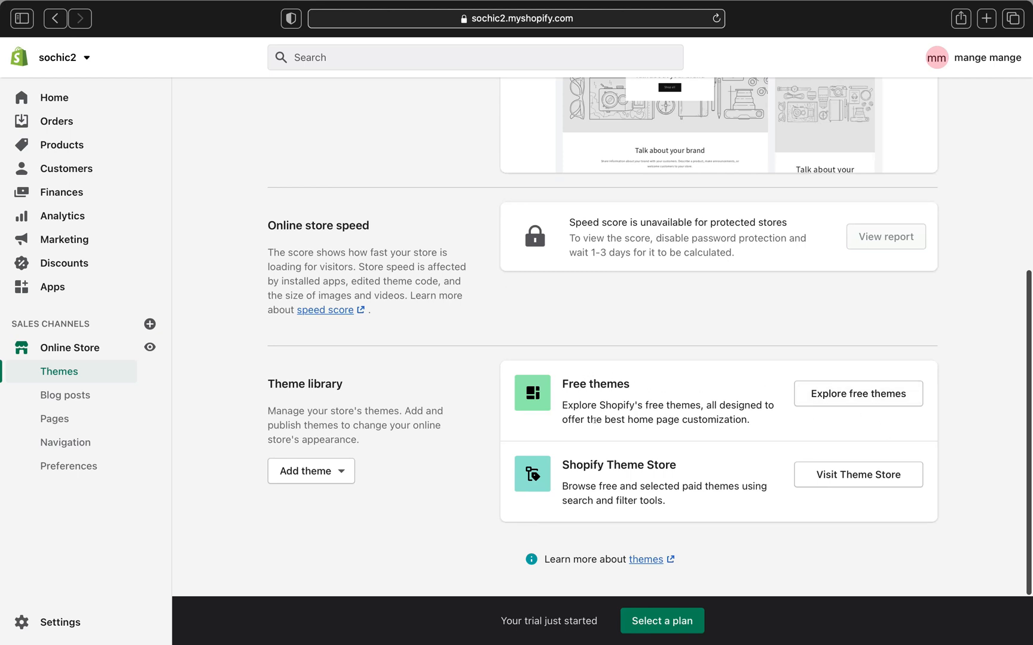
{"action": "left_click", "coordinate": [816, 395]}
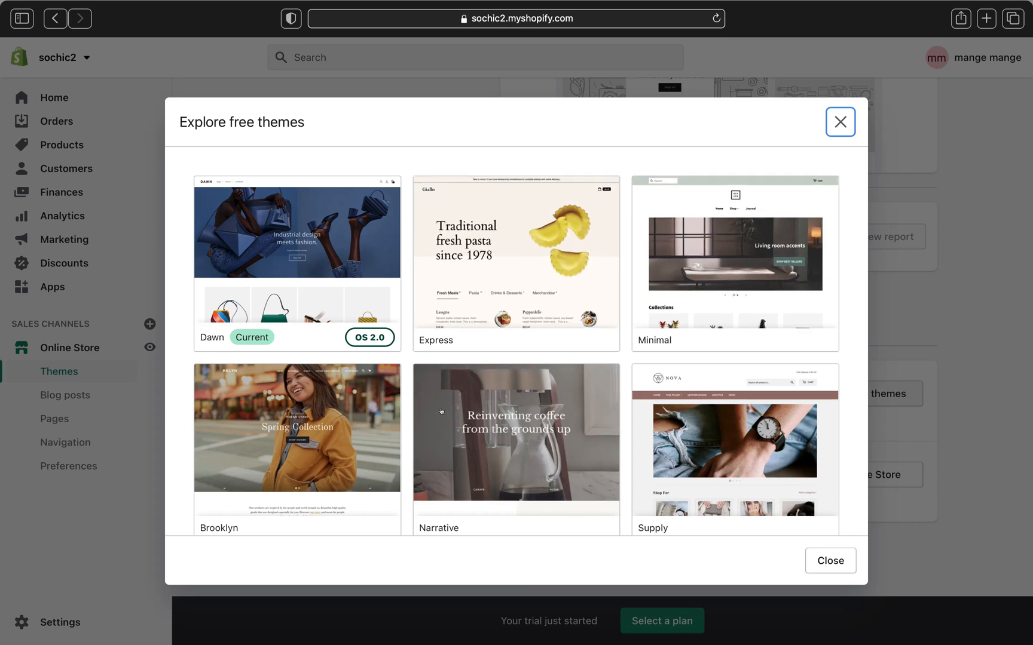
Browse the free themes catalogue and compare the designs on offer, from Dawn through Simple.
{"action": "scroll", "coordinate": [449, 380], "scroll_direction": "down", "scroll_amount": 7}
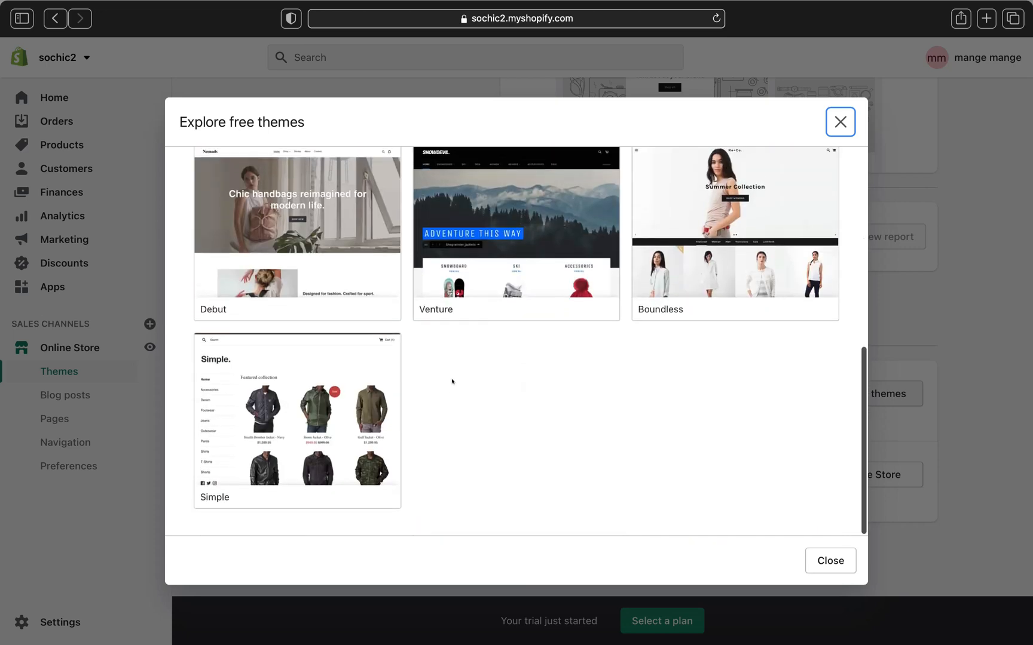
{"action": "scroll", "coordinate": [449, 380], "scroll_direction": "up", "scroll_amount": 3}
{"action": "scroll", "coordinate": [449, 380], "scroll_direction": "up", "scroll_amount": 5}
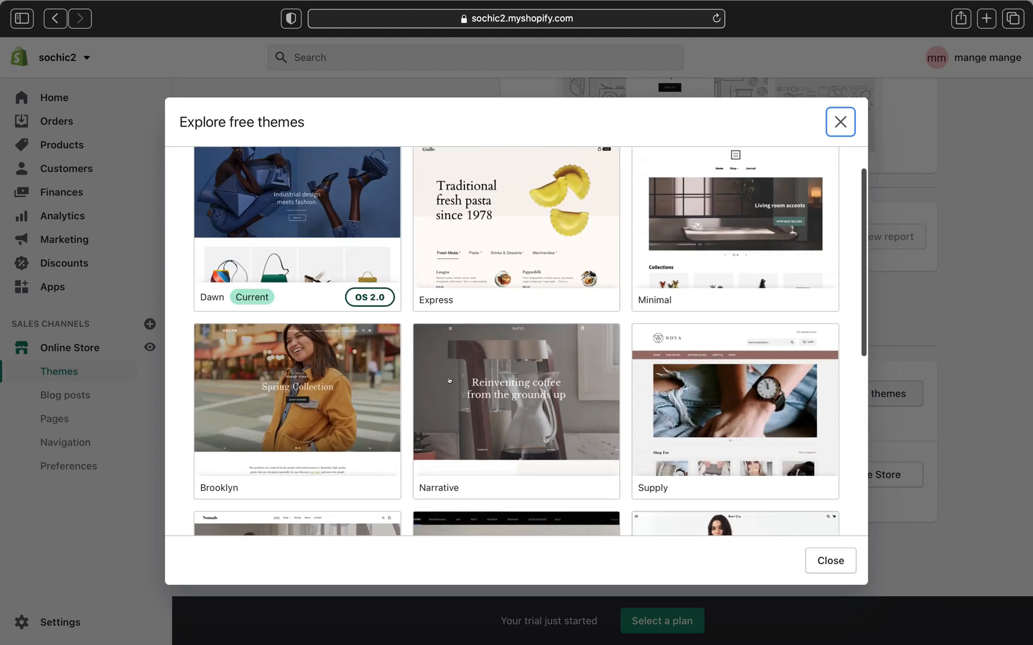
{"action": "scroll", "coordinate": [449, 380], "scroll_direction": "down", "scroll_amount": 4}
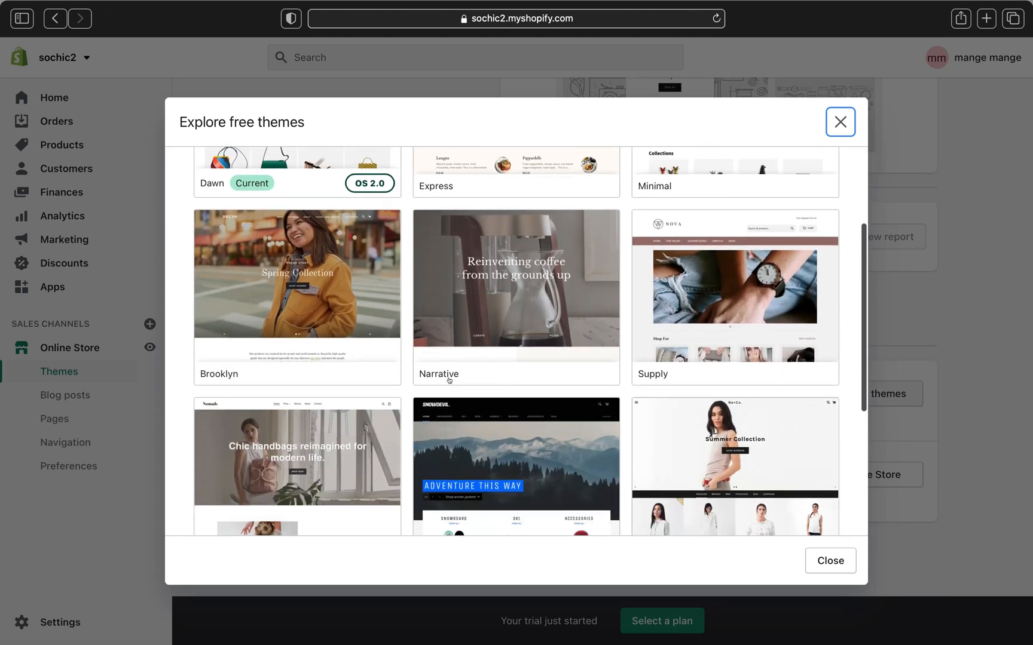
{"action": "scroll", "coordinate": [448, 380], "scroll_direction": "up", "scroll_amount": 1}
{"action": "scroll", "coordinate": [307, 222], "scroll_direction": "up", "scroll_amount": 1}
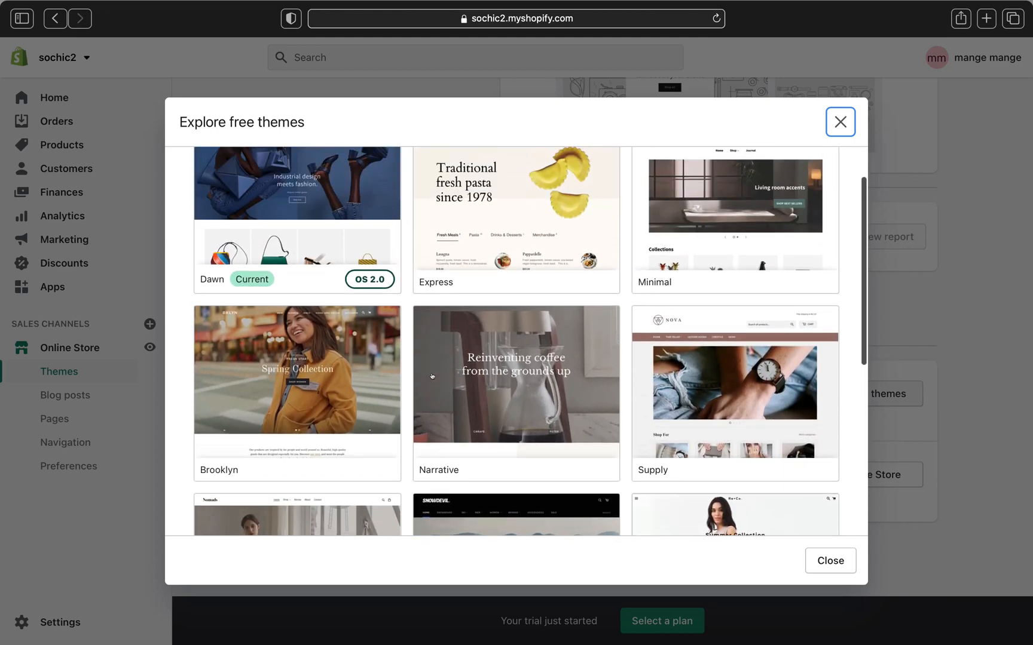
{"action": "scroll", "coordinate": [308, 221], "scroll_direction": "up", "scroll_amount": 1}
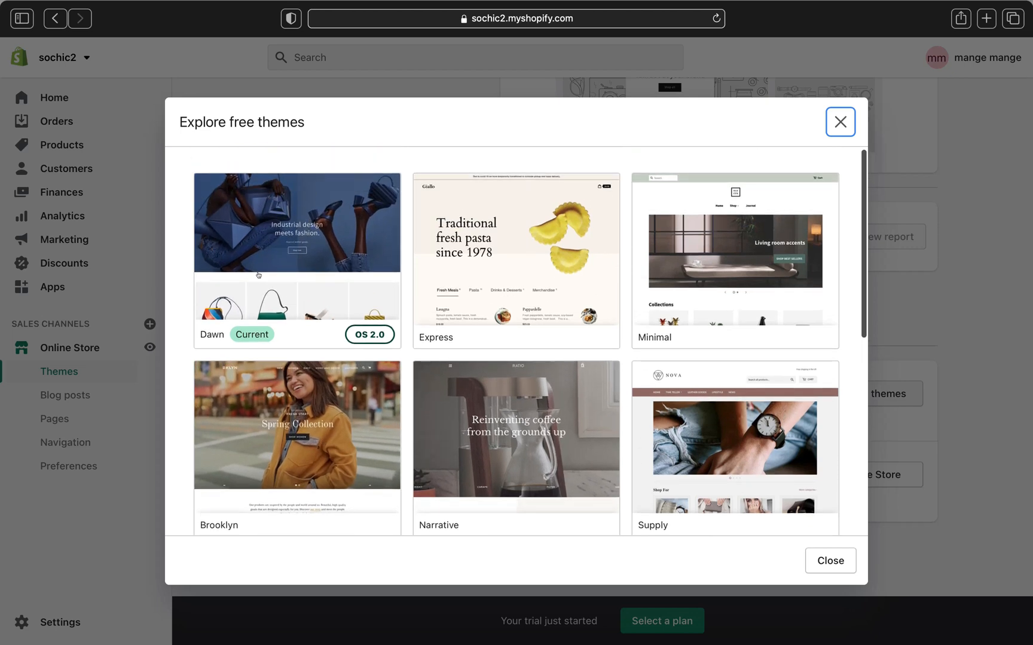
{"action": "scroll", "coordinate": [257, 443], "scroll_direction": "down", "scroll_amount": 1}
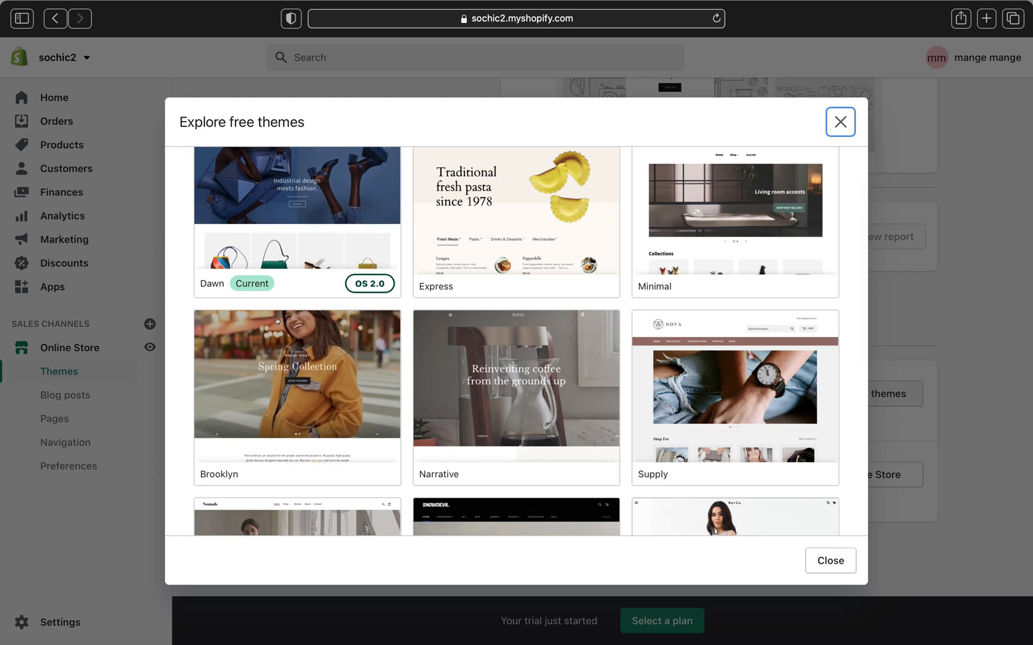
{"action": "scroll", "coordinate": [276, 320], "scroll_direction": "down", "scroll_amount": 5}
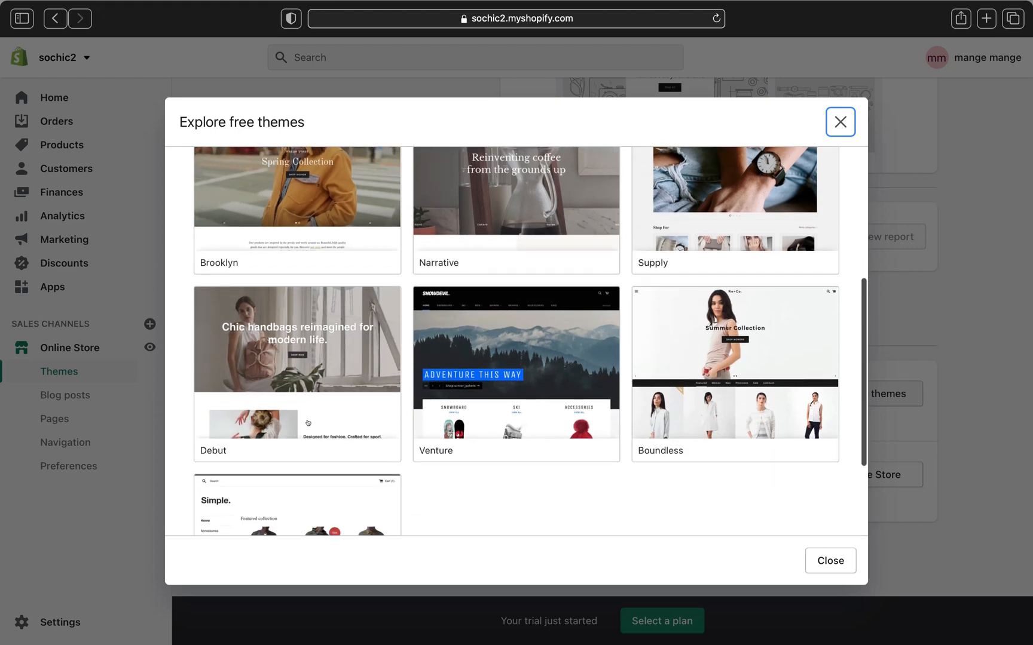
Compare the Debut theme's Light and Default styles, then add Debut to the theme library with the Default style.
{"action": "left_click", "coordinate": [299, 374]}
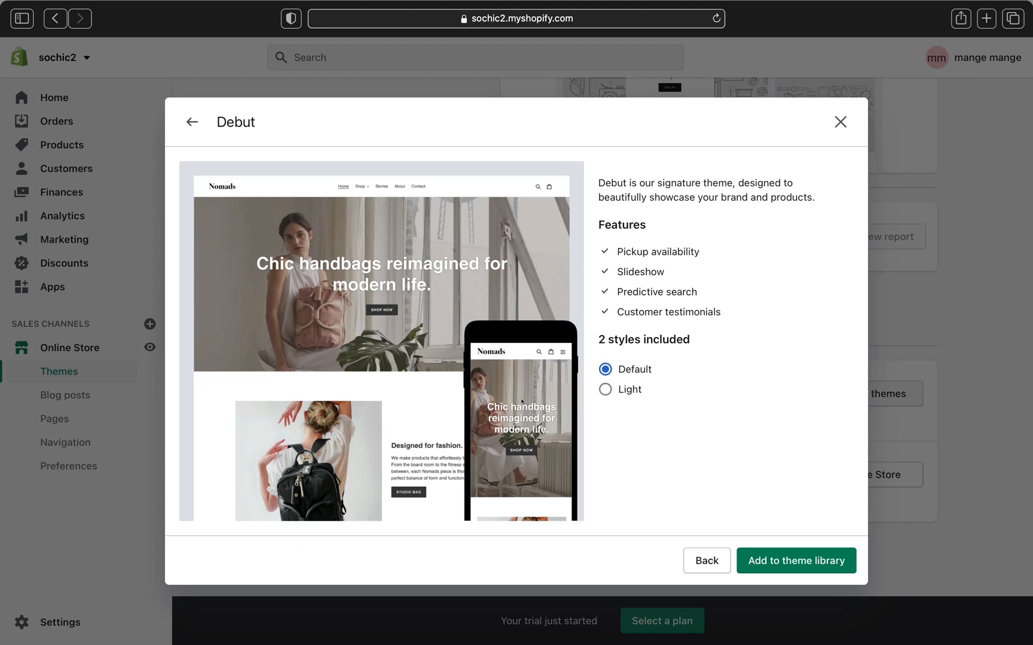
{"action": "left_click", "coordinate": [606, 390]}
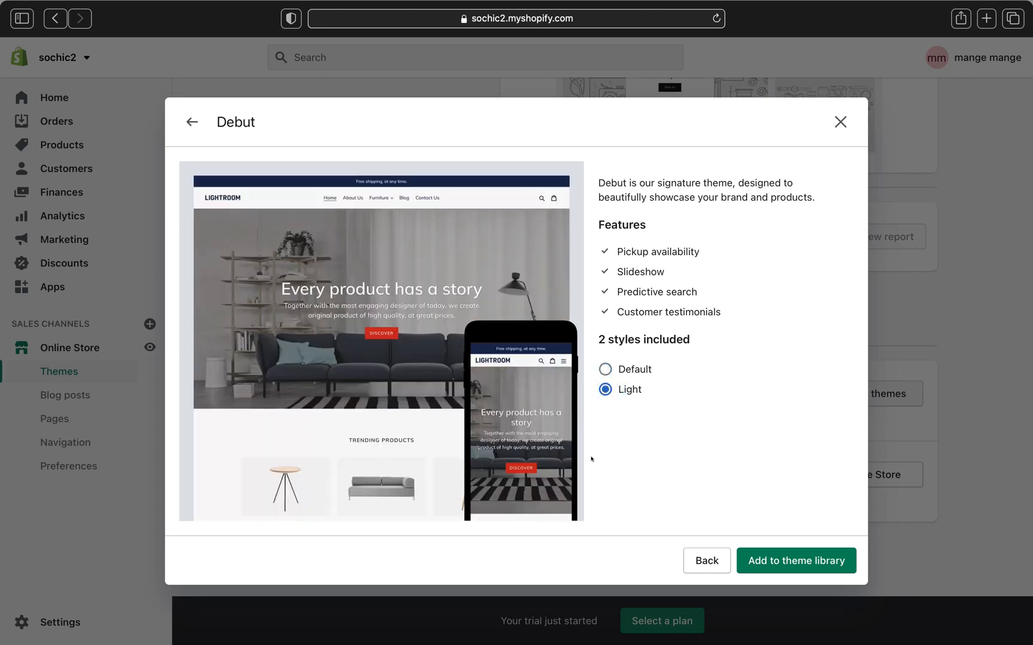
{"action": "left_click", "coordinate": [606, 369]}
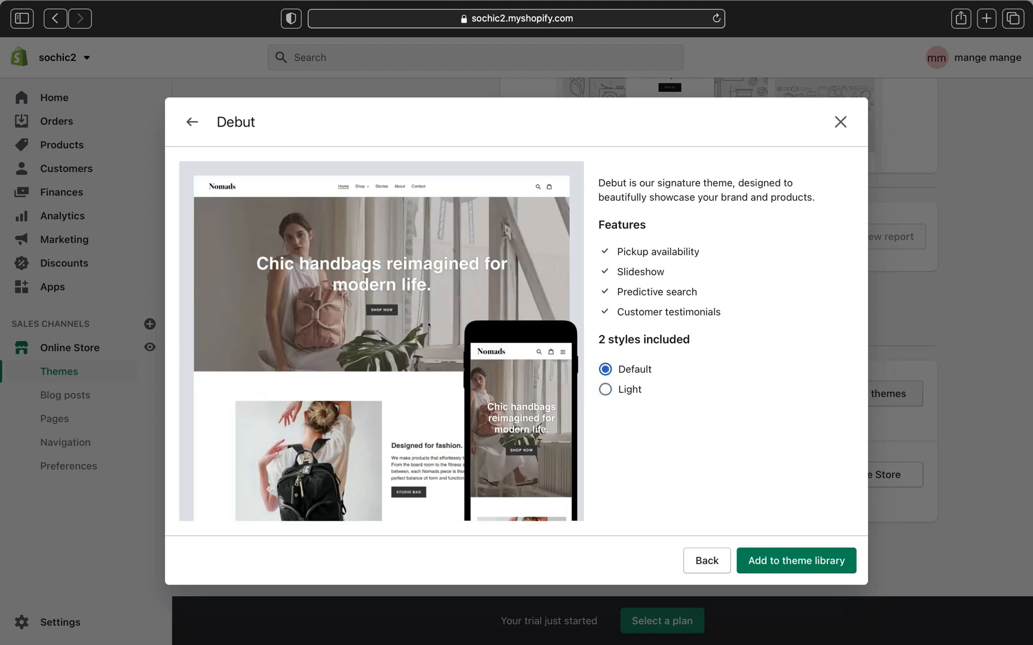
{"action": "left_click", "coordinate": [782, 560]}
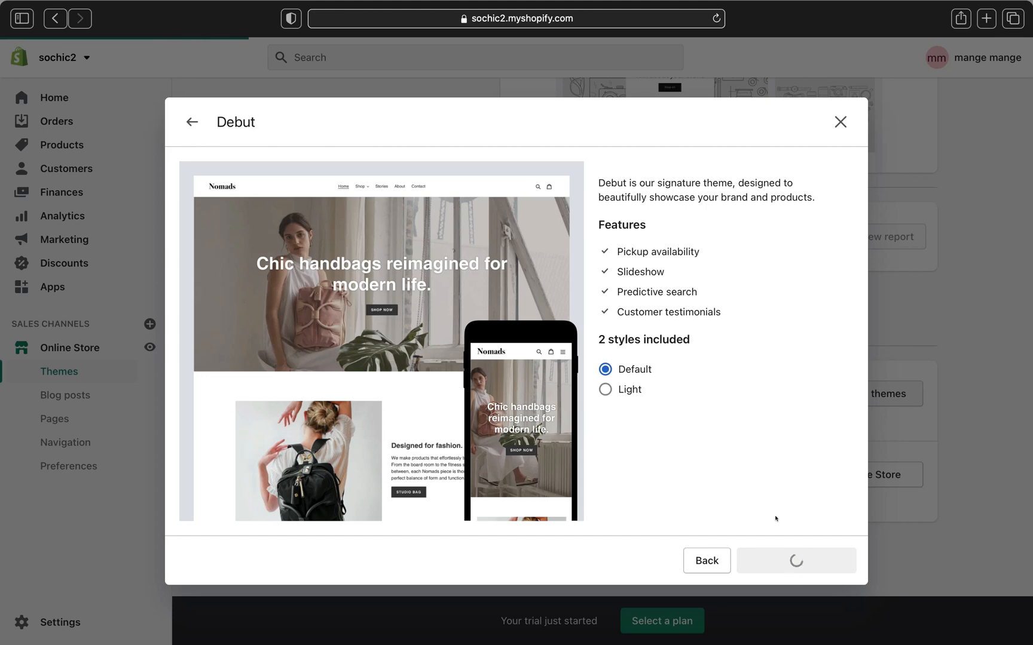
Publish the Debut theme from the theme library to replace Dawn as the store's current theme.
{"action": "scroll", "coordinate": [772, 518], "scroll_direction": "up", "scroll_amount": 1}
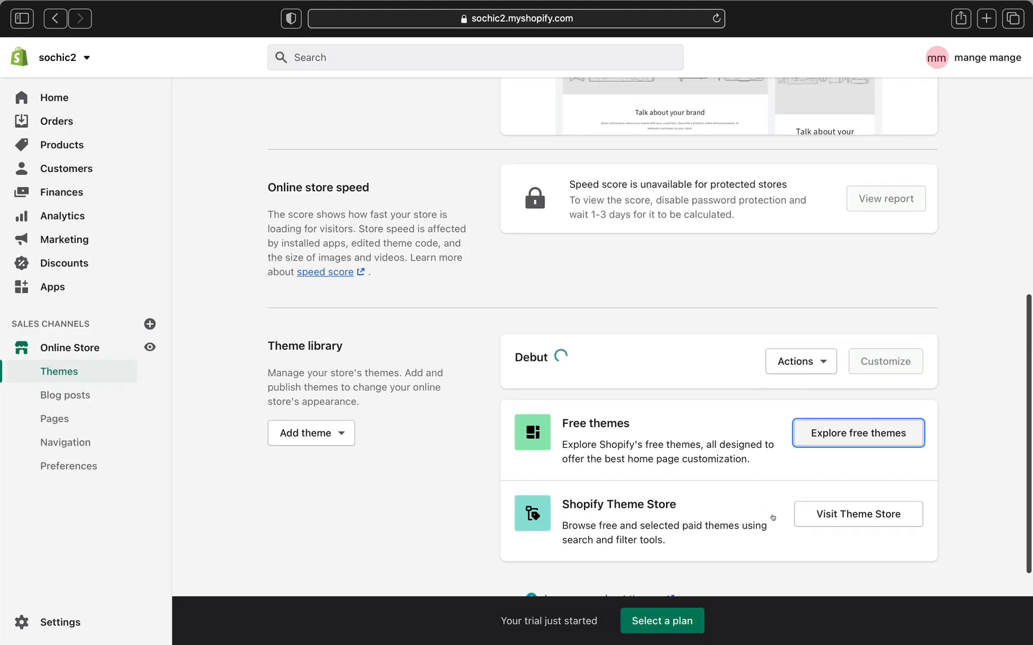
{"action": "scroll", "coordinate": [773, 518], "scroll_direction": "up", "scroll_amount": 2}
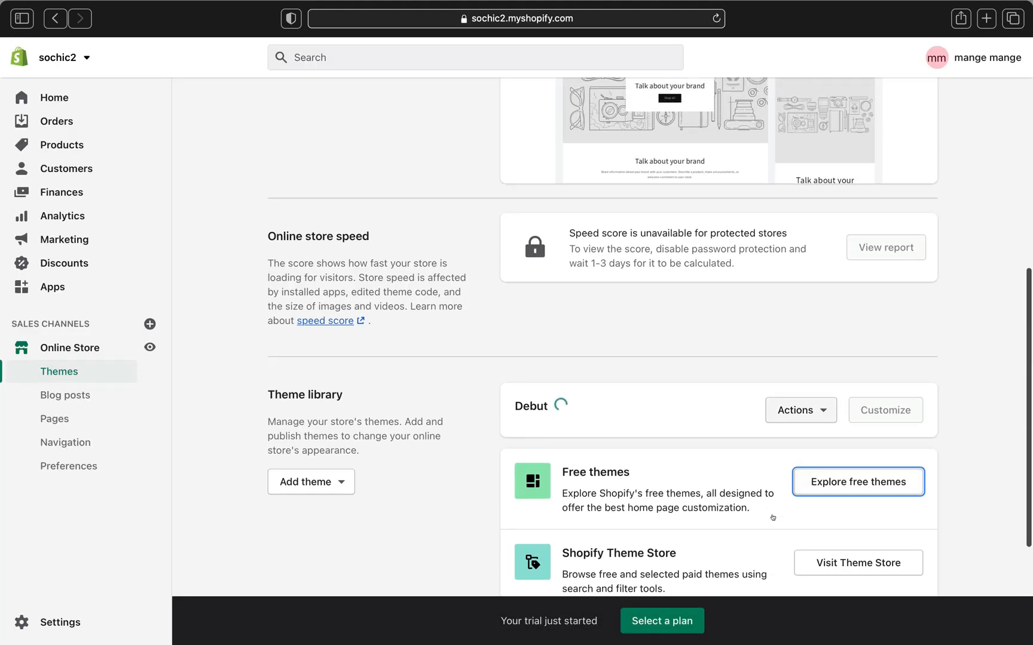
{"action": "scroll", "coordinate": [772, 517], "scroll_direction": "up", "scroll_amount": 1}
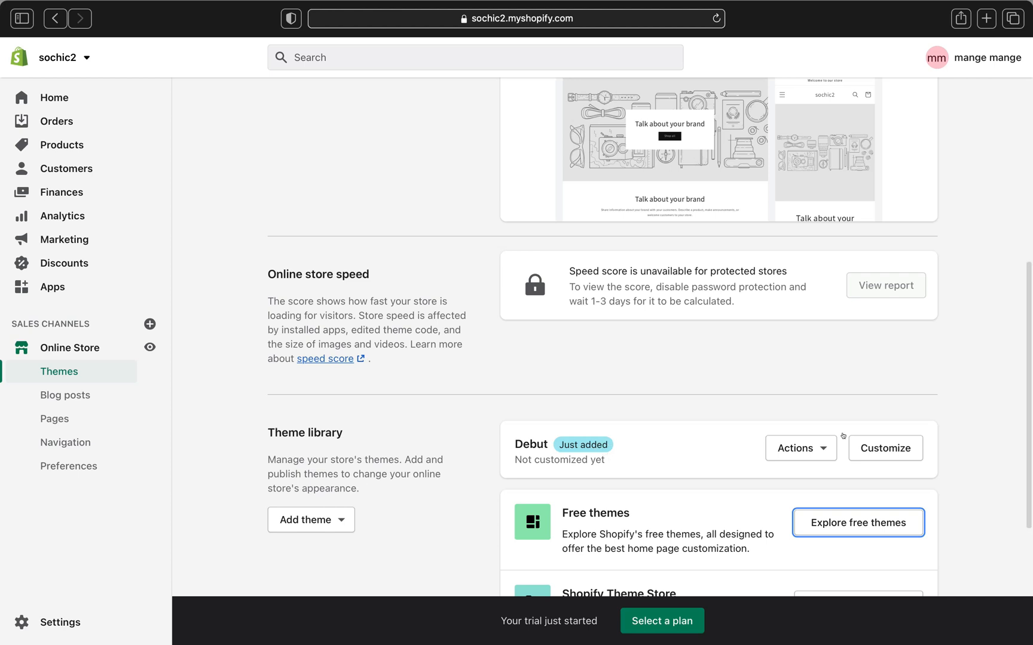
{"action": "scroll", "coordinate": [621, 469], "scroll_direction": "up", "scroll_amount": 4}
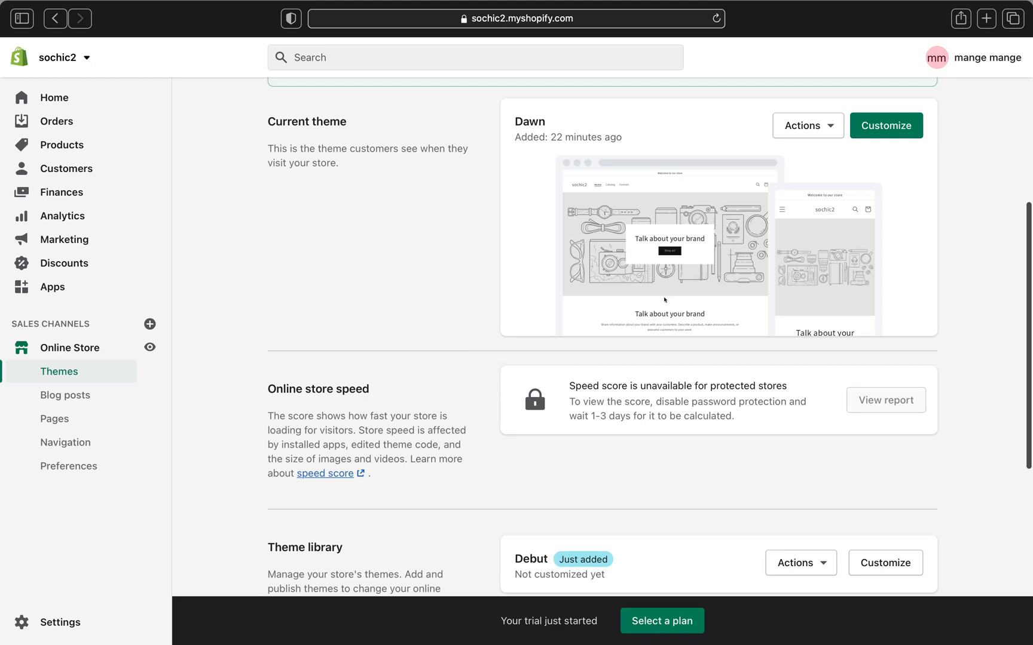
{"action": "scroll", "coordinate": [664, 300], "scroll_direction": "down", "scroll_amount": 5}
{"action": "left_click", "coordinate": [823, 427]}
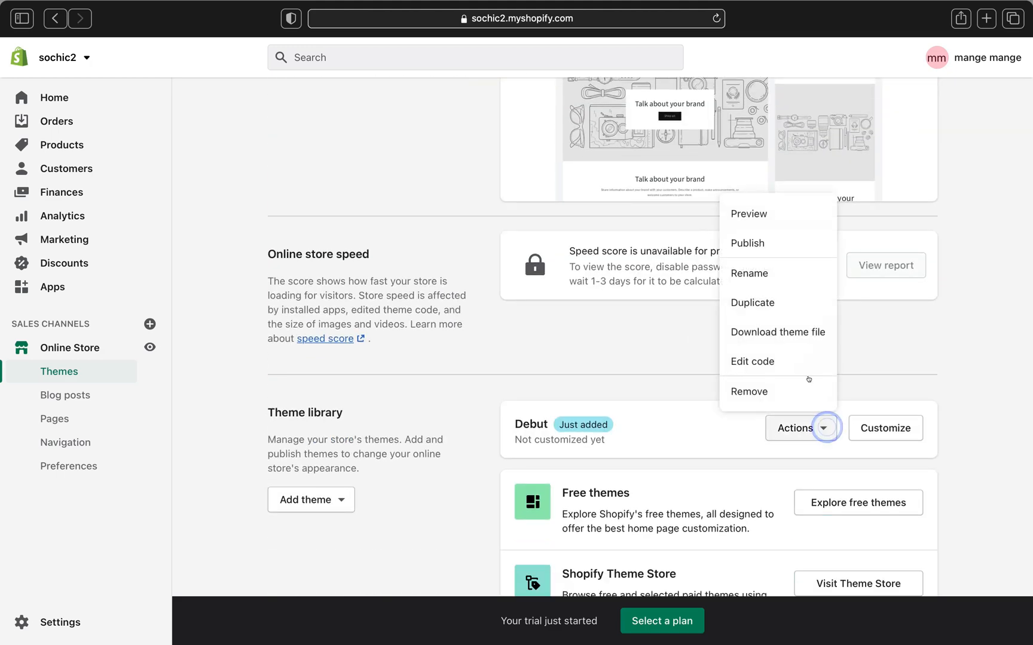
{"action": "left_click", "coordinate": [762, 241]}
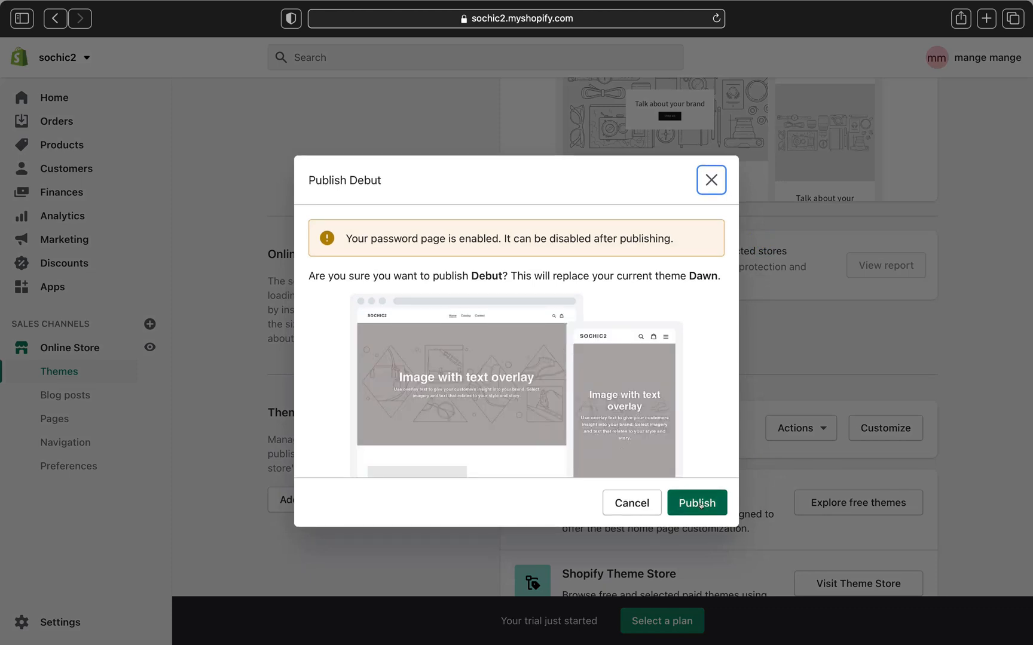
{"action": "left_click", "coordinate": [701, 505]}
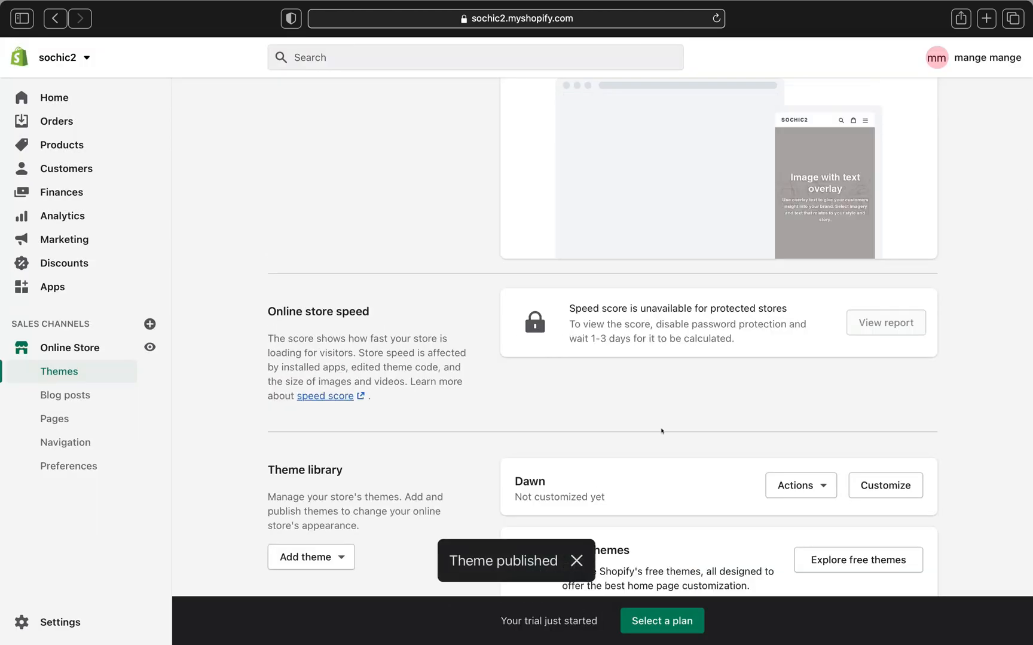
Check the current theme and theme library entries, and open a storefront preview of the Debut theme.
{"action": "scroll", "coordinate": [661, 430], "scroll_direction": "up", "scroll_amount": 5}
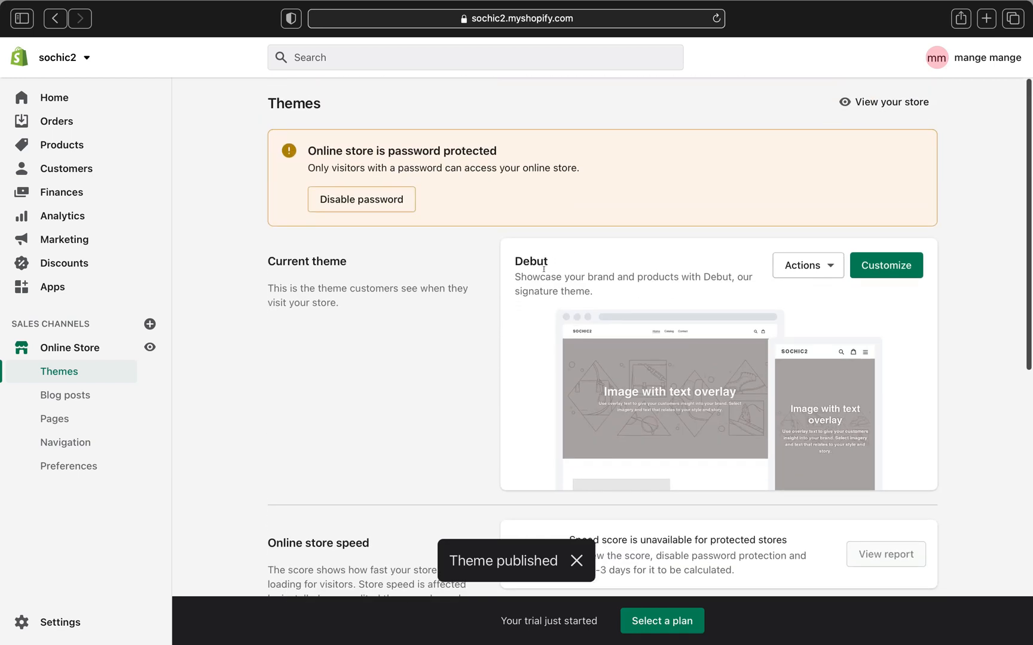
{"action": "scroll", "coordinate": [543, 268], "scroll_direction": "down", "scroll_amount": 3}
{"action": "scroll", "coordinate": [516, 215], "scroll_direction": "down", "scroll_amount": 5}
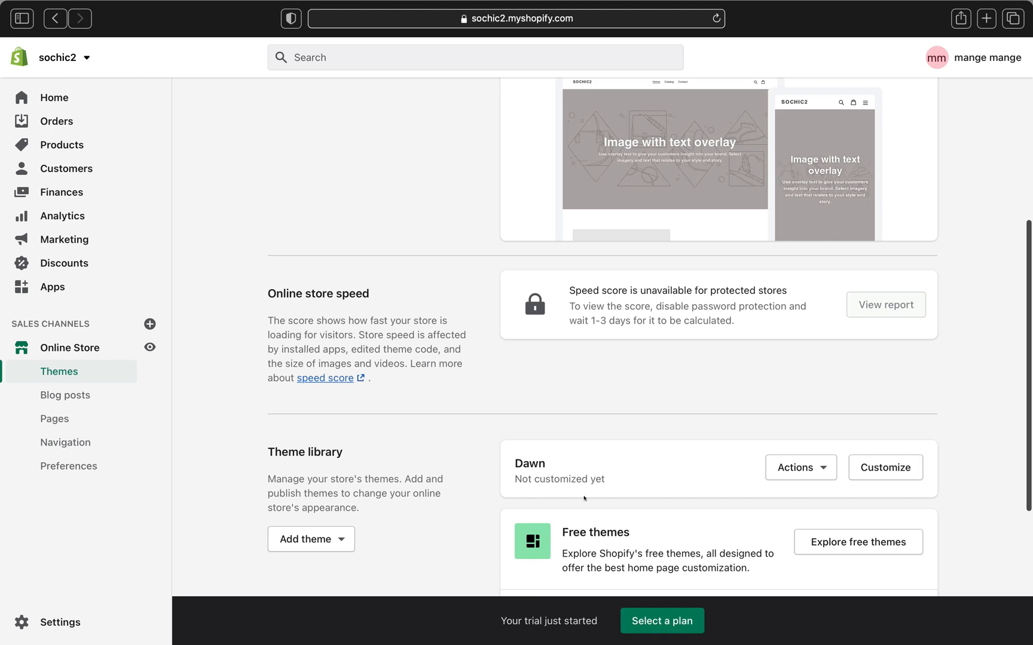
{"action": "scroll", "coordinate": [584, 498], "scroll_direction": "up", "scroll_amount": 5}
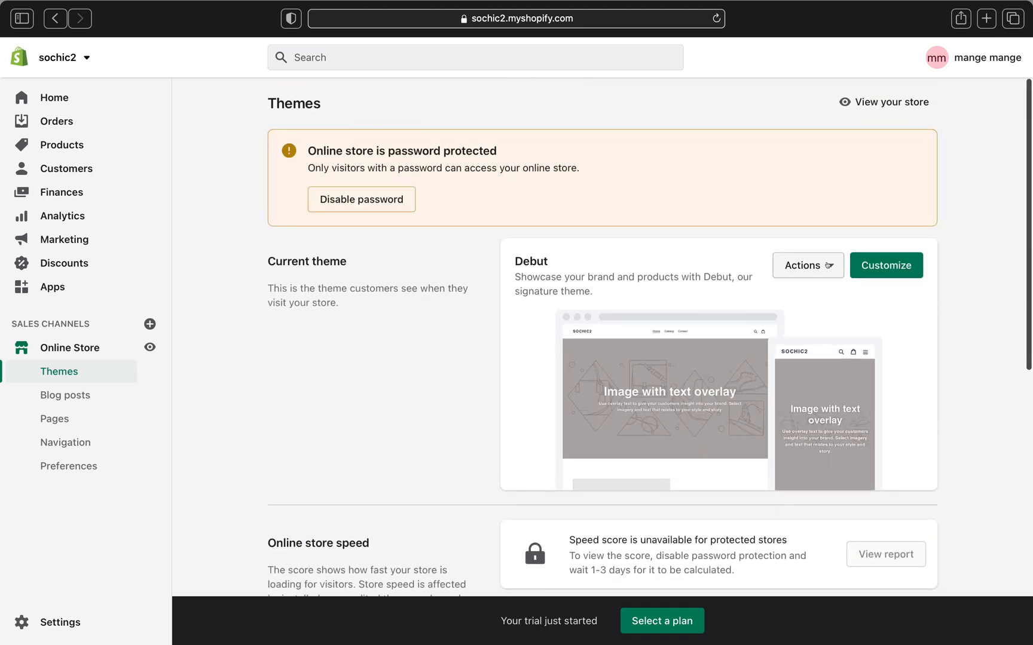
{"action": "left_click", "coordinate": [828, 266]}
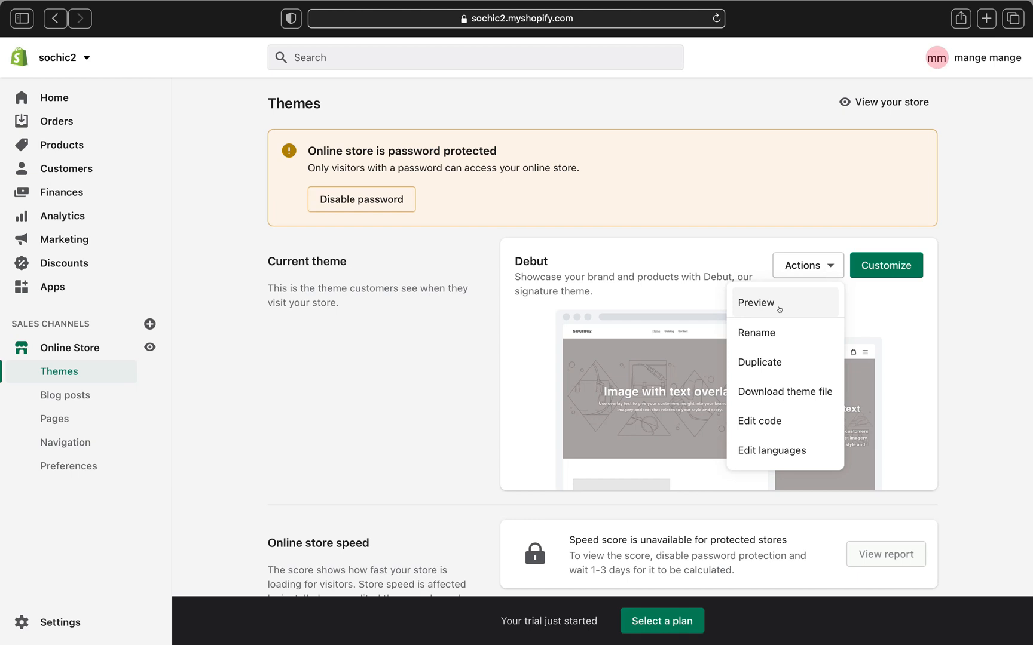
{"action": "left_click", "coordinate": [779, 309]}
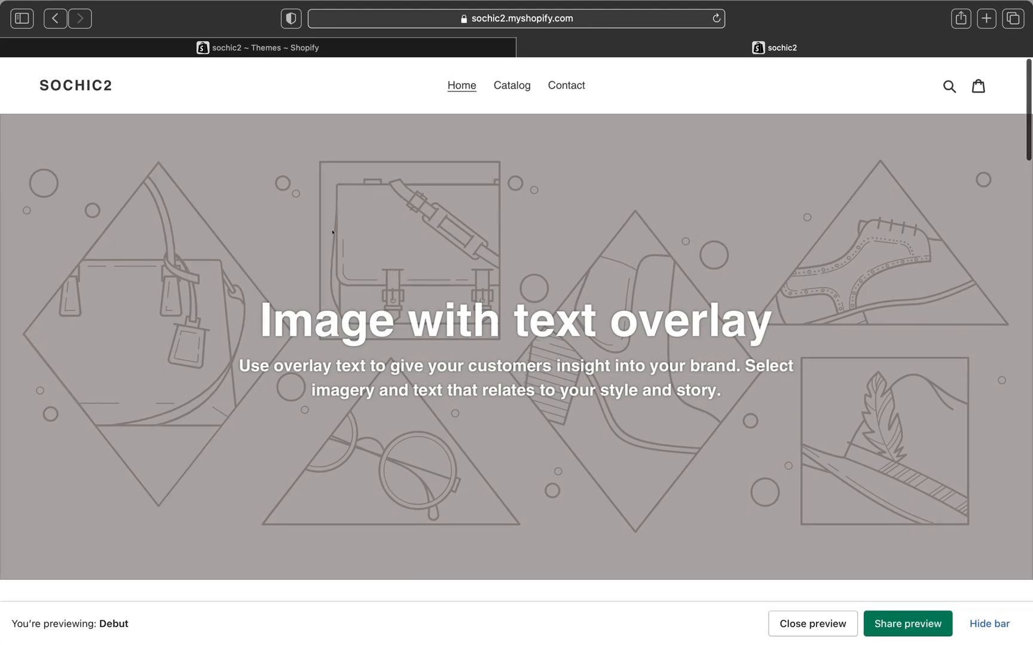
Examine the Debut homepage preview from the header and opening image banner through the image-with-text block and three text columns.
{"action": "scroll", "coordinate": [573, 361], "scroll_direction": "down", "scroll_amount": 2}
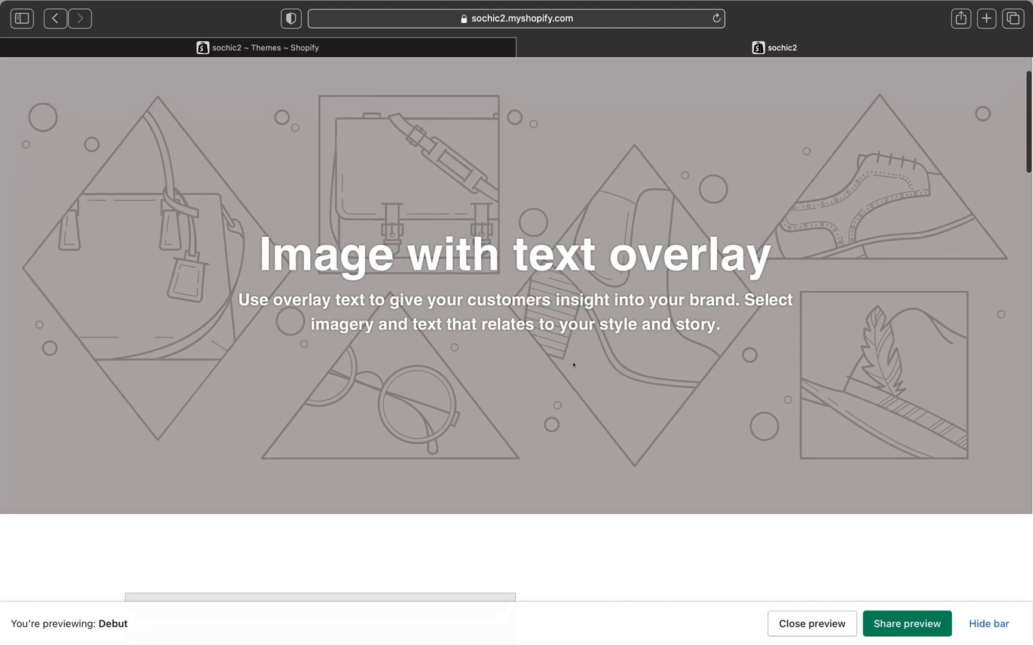
{"action": "scroll", "coordinate": [573, 365], "scroll_direction": "up", "scroll_amount": 2}
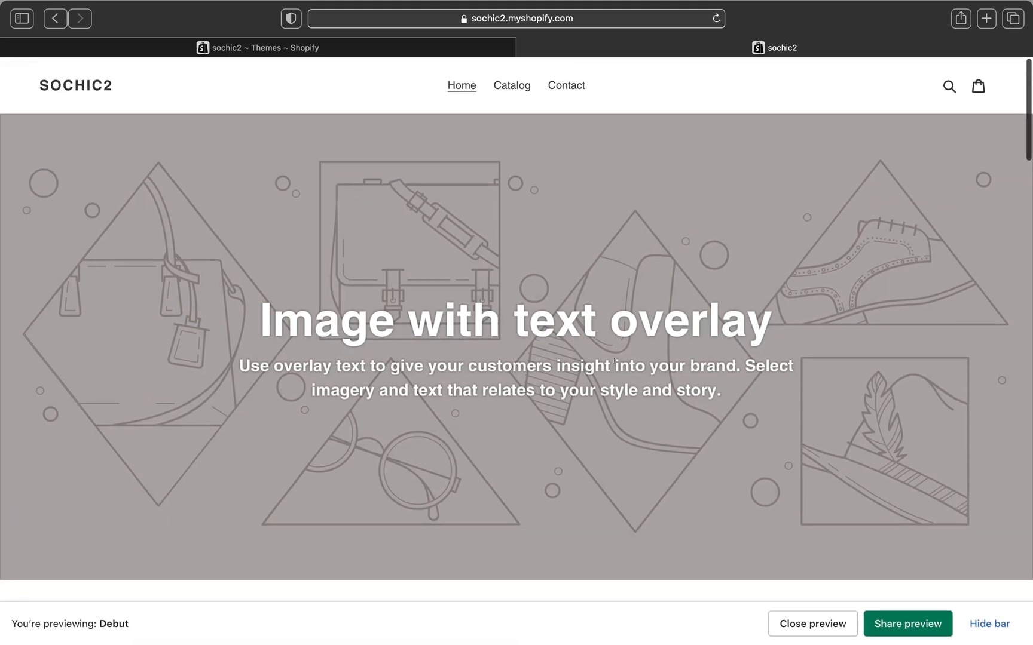
{"action": "scroll", "coordinate": [568, 471], "scroll_direction": "down", "scroll_amount": 15}
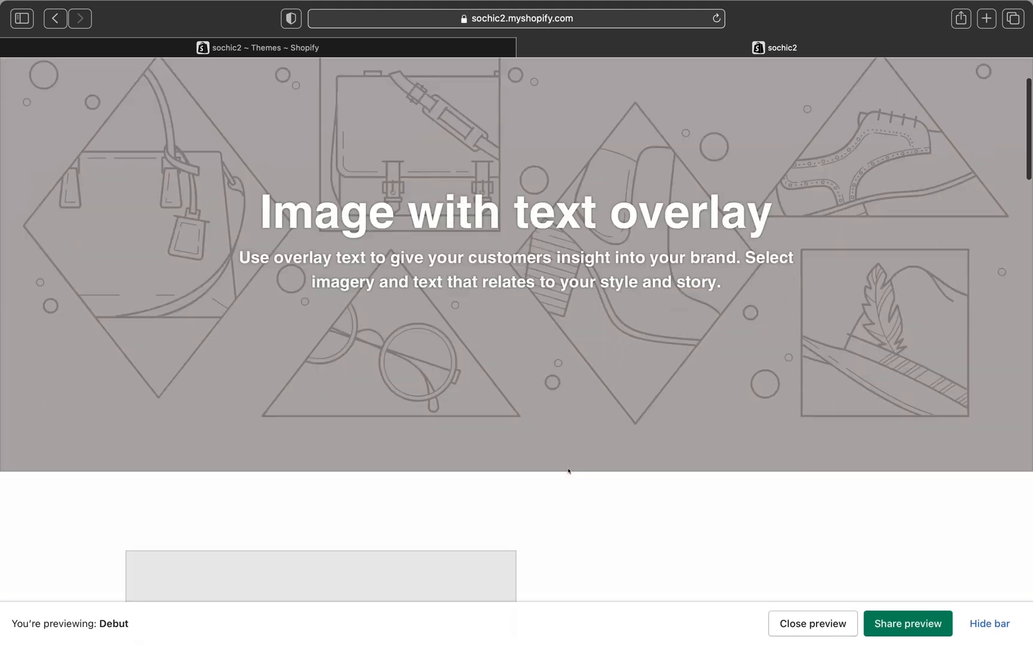
{"action": "scroll", "coordinate": [567, 470], "scroll_direction": "down", "scroll_amount": 4}
{"action": "scroll", "coordinate": [567, 470], "scroll_direction": "up", "scroll_amount": 1}
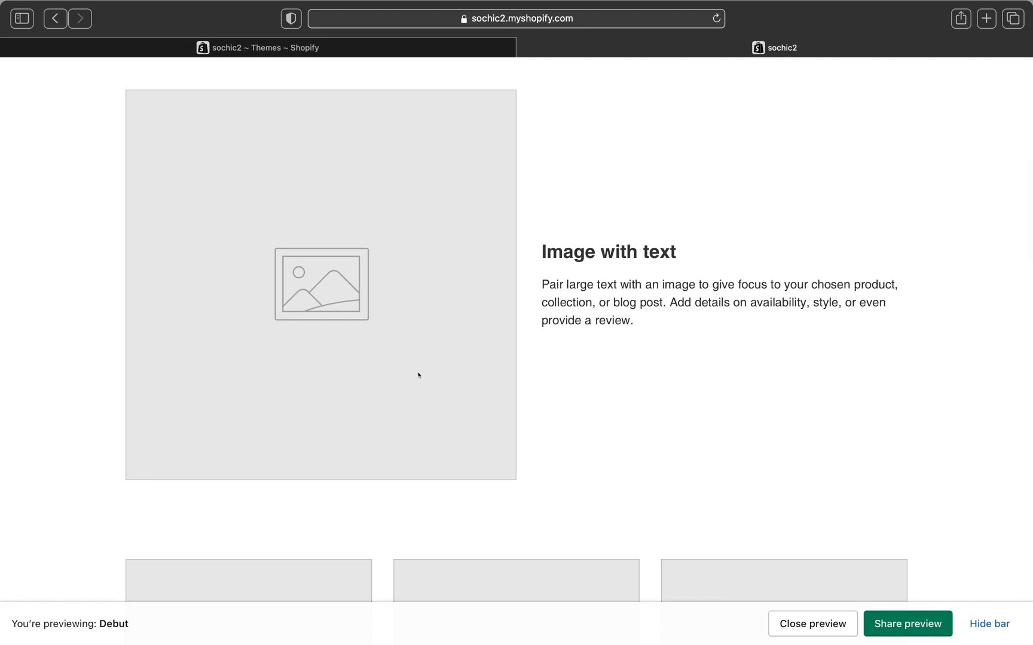
{"action": "scroll", "coordinate": [419, 375], "scroll_direction": "down", "scroll_amount": 5}
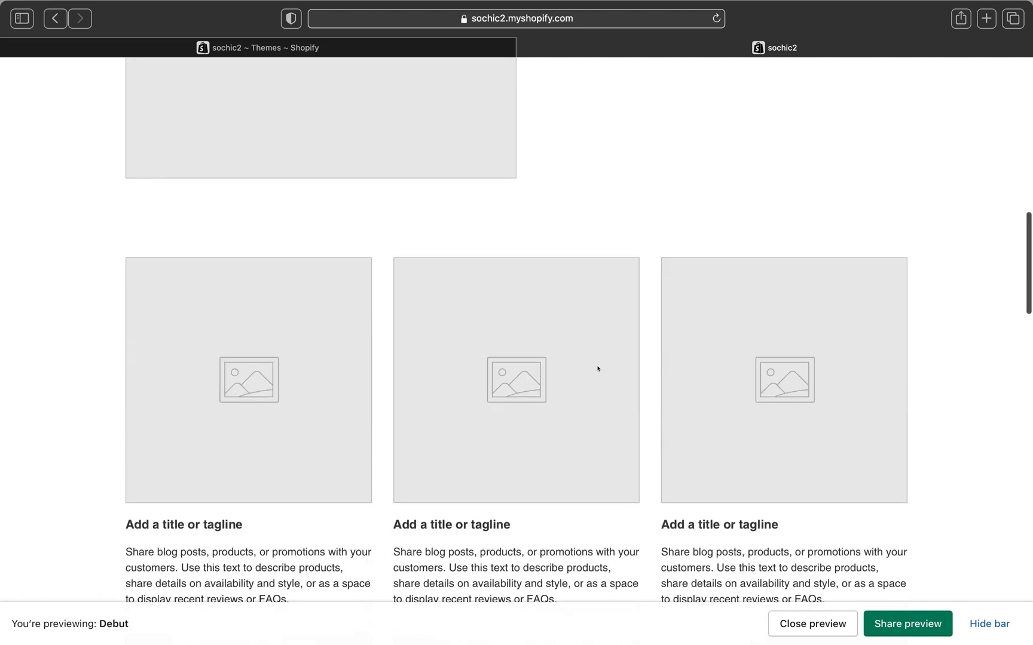
{"action": "scroll", "coordinate": [535, 379], "scroll_direction": "down", "scroll_amount": 2}
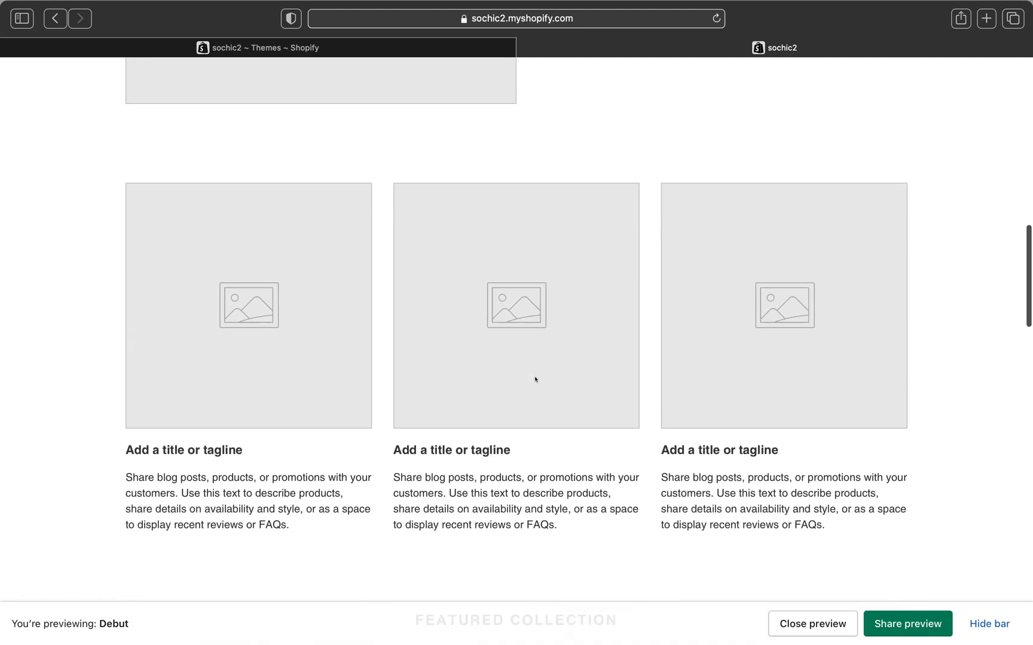
{"action": "scroll", "coordinate": [272, 349], "scroll_direction": "down", "scroll_amount": 4}
{"action": "scroll", "coordinate": [272, 349], "scroll_direction": "up", "scroll_amount": 2}
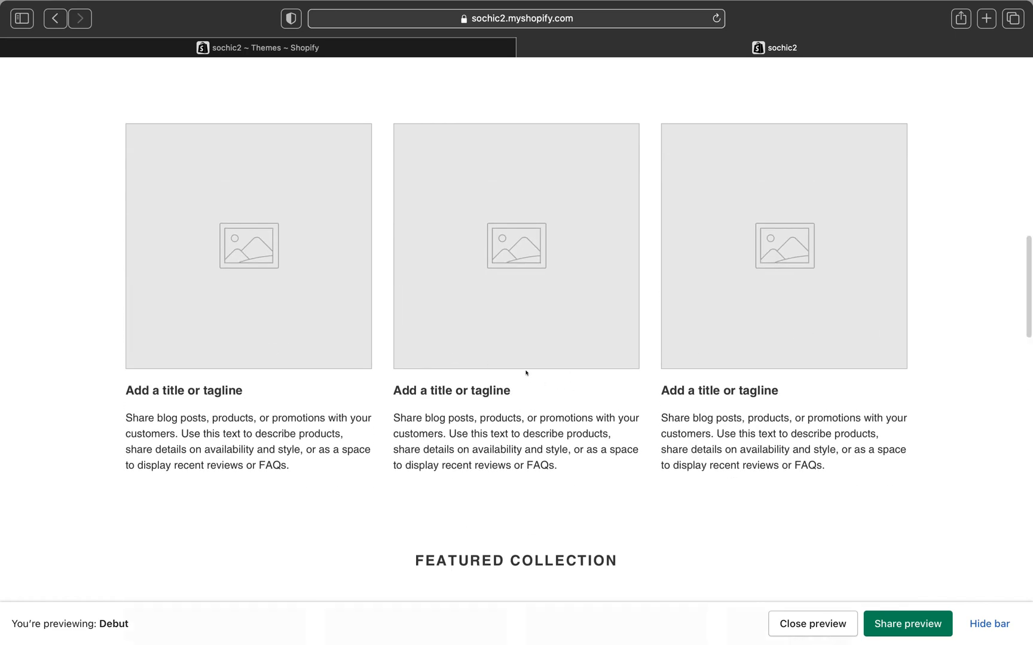
Examine the Featured Collection product grid in the Debut homepage preview.
{"action": "scroll", "coordinate": [524, 372], "scroll_direction": "down", "scroll_amount": 8}
{"action": "scroll", "coordinate": [523, 373], "scroll_direction": "up", "scroll_amount": 1}
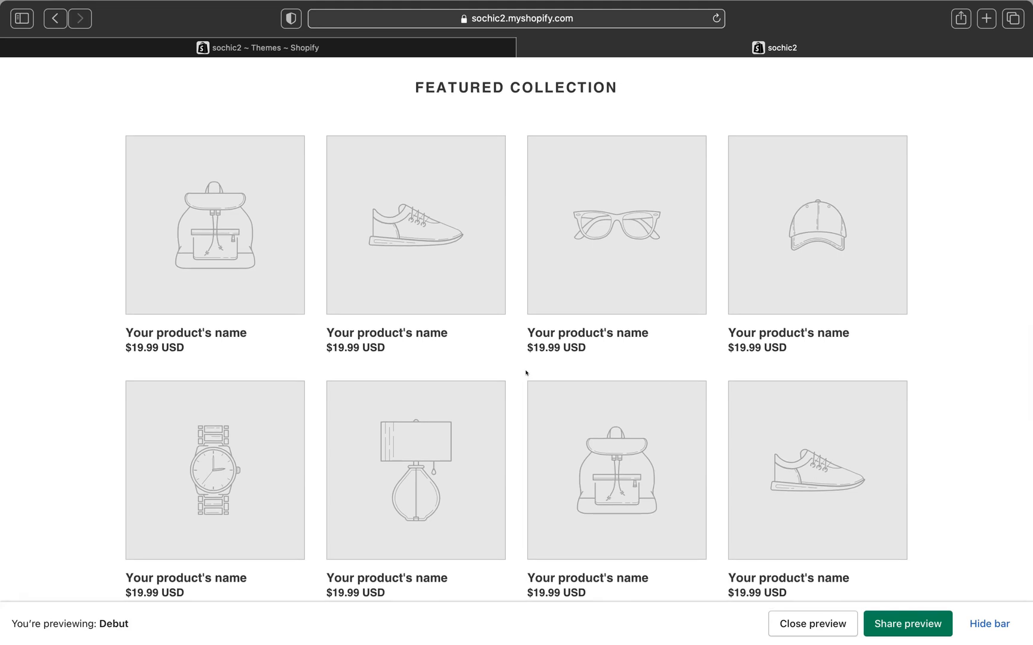
{"action": "scroll", "coordinate": [526, 372], "scroll_direction": "down", "scroll_amount": 1}
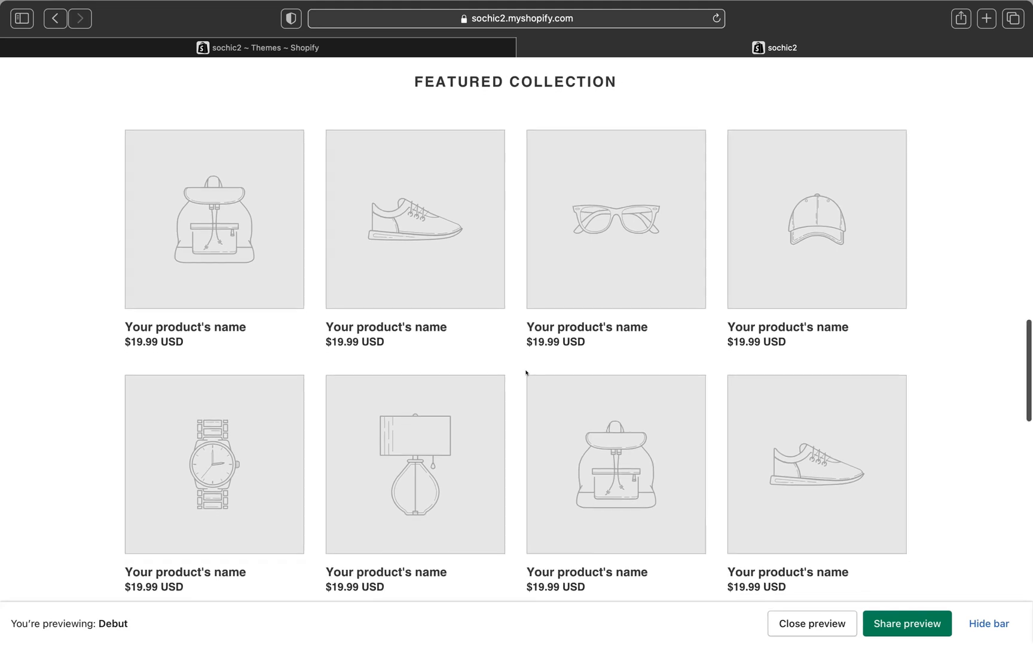
{"action": "scroll", "coordinate": [526, 372], "scroll_direction": "up", "scroll_amount": 2}
{"action": "scroll", "coordinate": [526, 372], "scroll_direction": "down", "scroll_amount": 3}
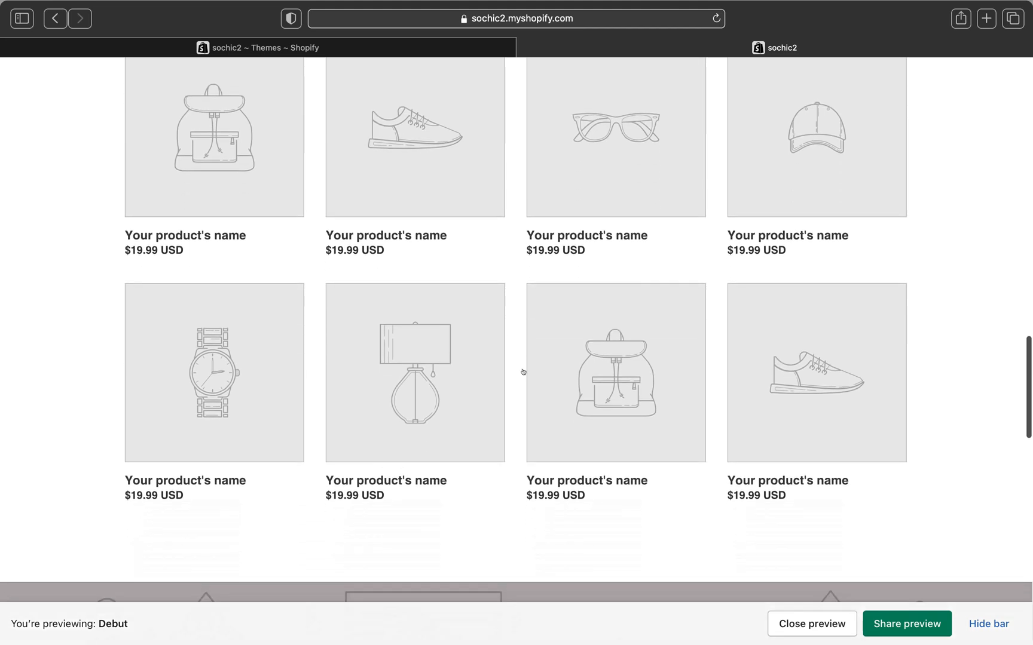
Examine the second image banner, customer testimonials, image gallery and footer with its quick links, newsletter signup and payment icons.
{"action": "scroll", "coordinate": [523, 373], "scroll_direction": "down", "scroll_amount": 5}
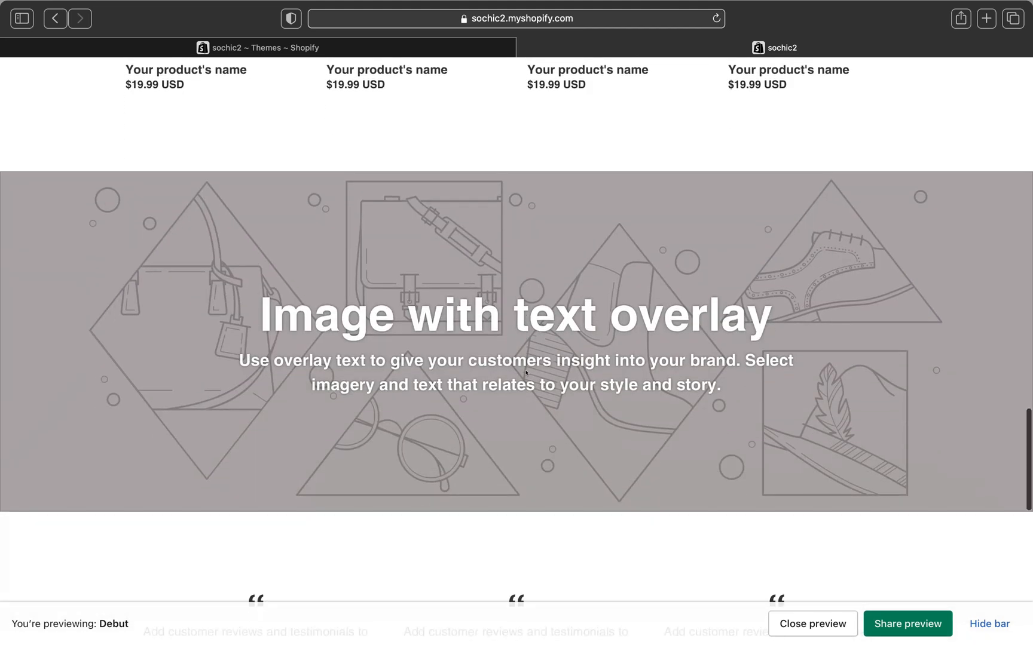
{"action": "scroll", "coordinate": [526, 373], "scroll_direction": "down", "scroll_amount": 1}
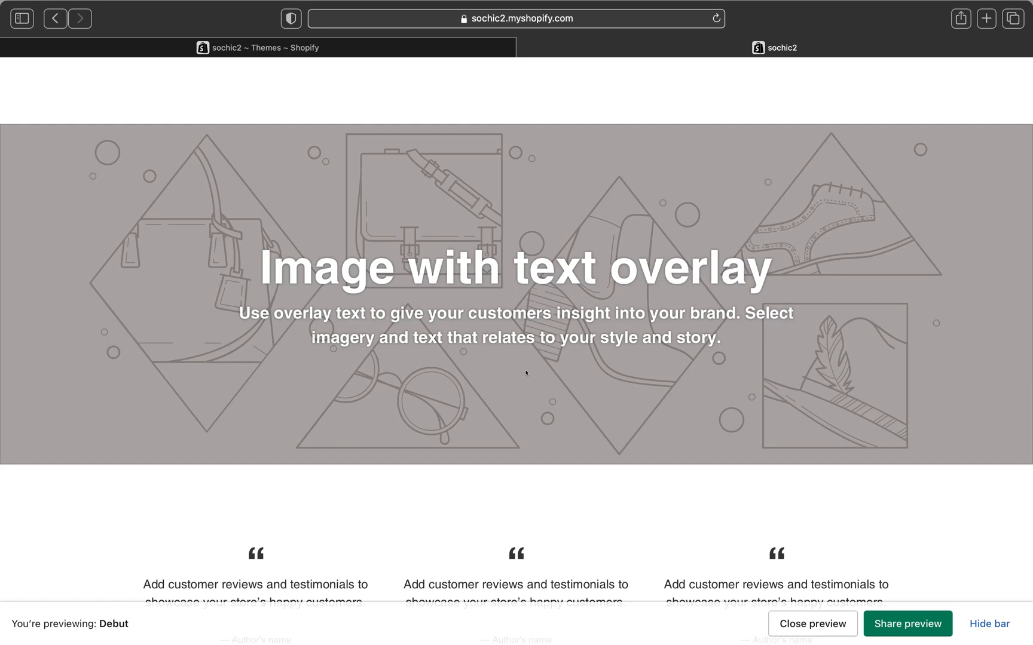
{"action": "scroll", "coordinate": [526, 373], "scroll_direction": "down", "scroll_amount": 3}
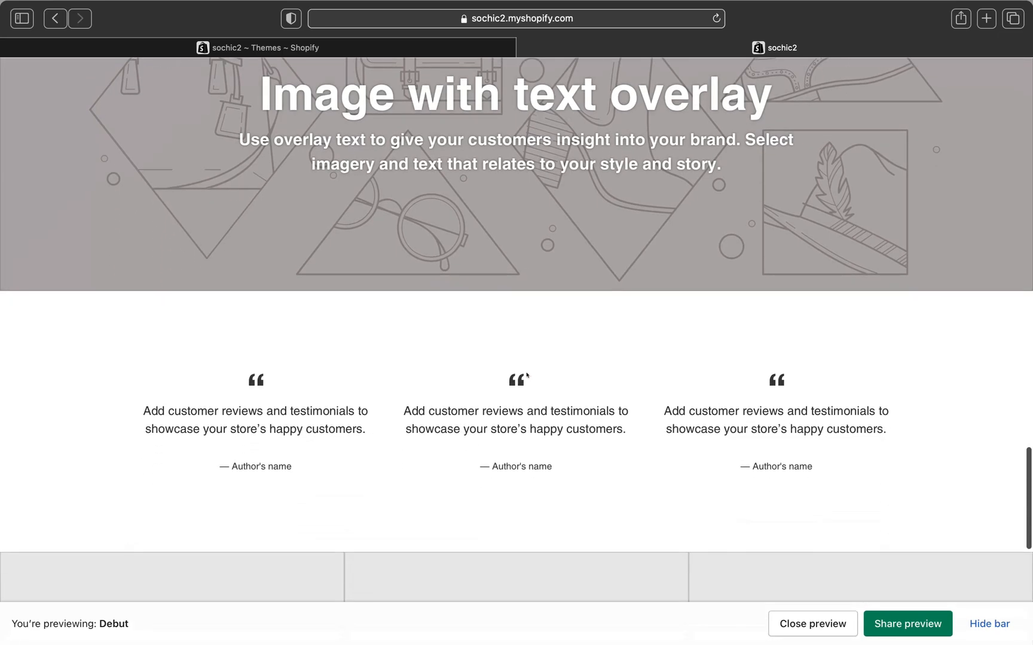
{"action": "scroll", "coordinate": [526, 375], "scroll_direction": "up", "scroll_amount": 1}
{"action": "scroll", "coordinate": [560, 451], "scroll_direction": "down", "scroll_amount": 2}
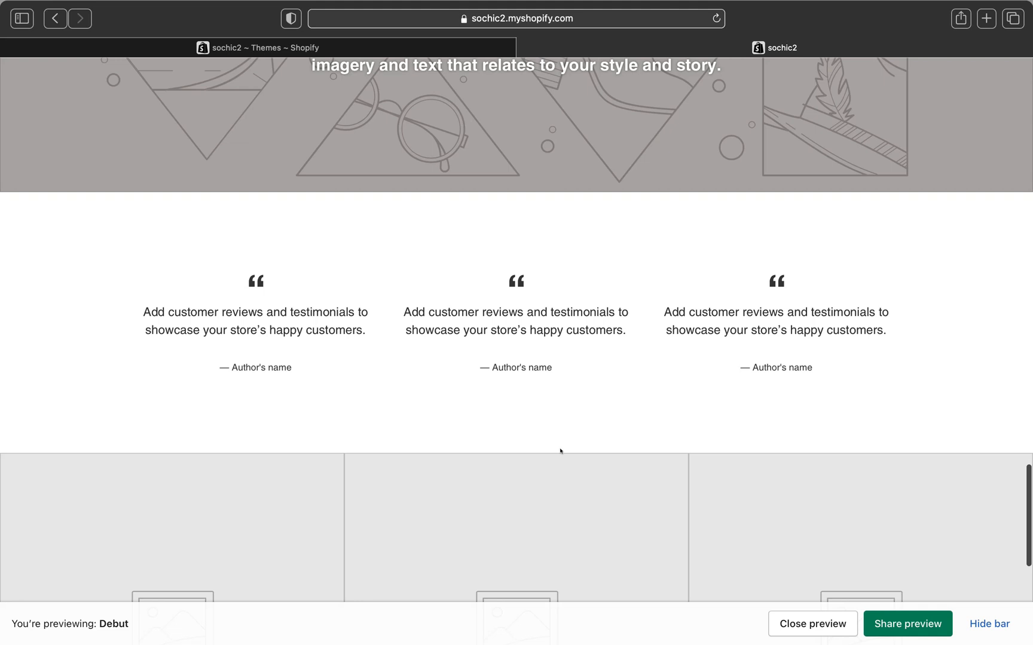
{"action": "scroll", "coordinate": [561, 451], "scroll_direction": "down", "scroll_amount": 1}
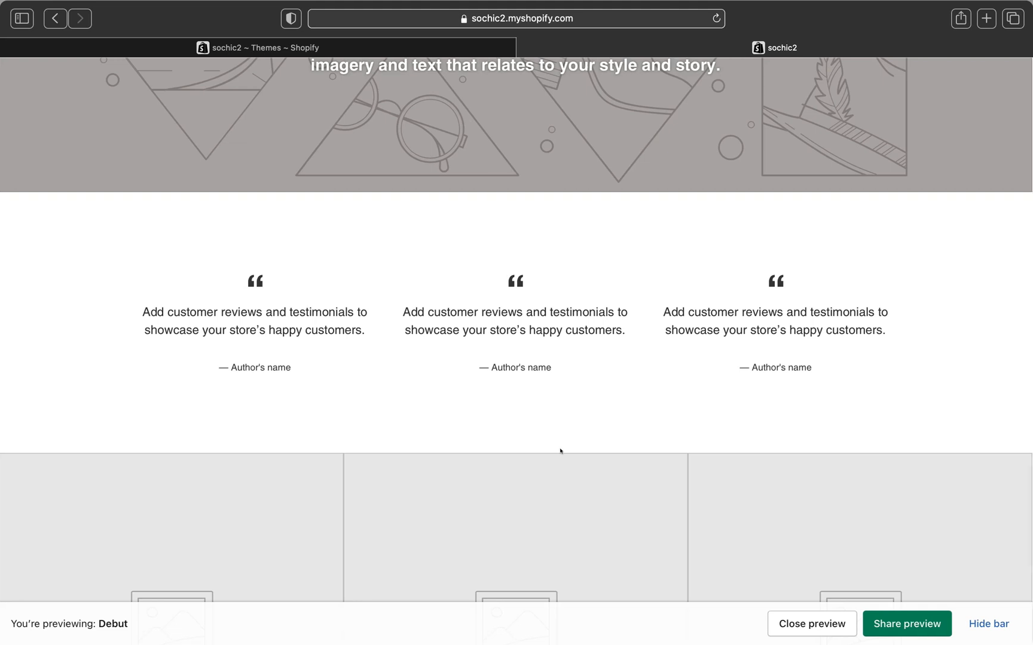
{"action": "scroll", "coordinate": [561, 451], "scroll_direction": "down", "scroll_amount": 6}
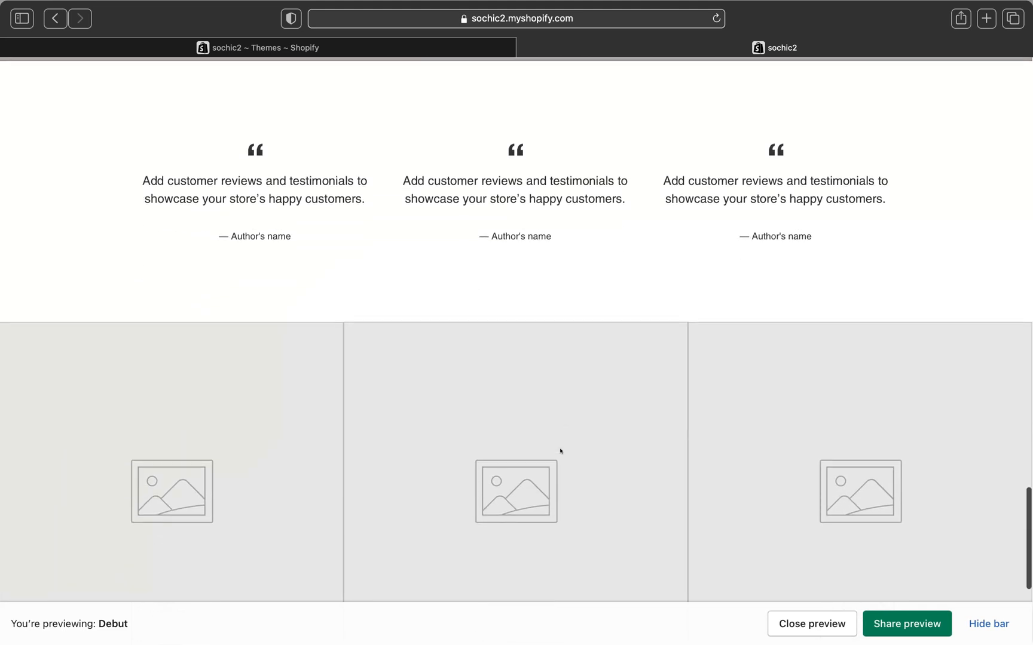
{"action": "scroll", "coordinate": [560, 449], "scroll_direction": "up", "scroll_amount": 2}
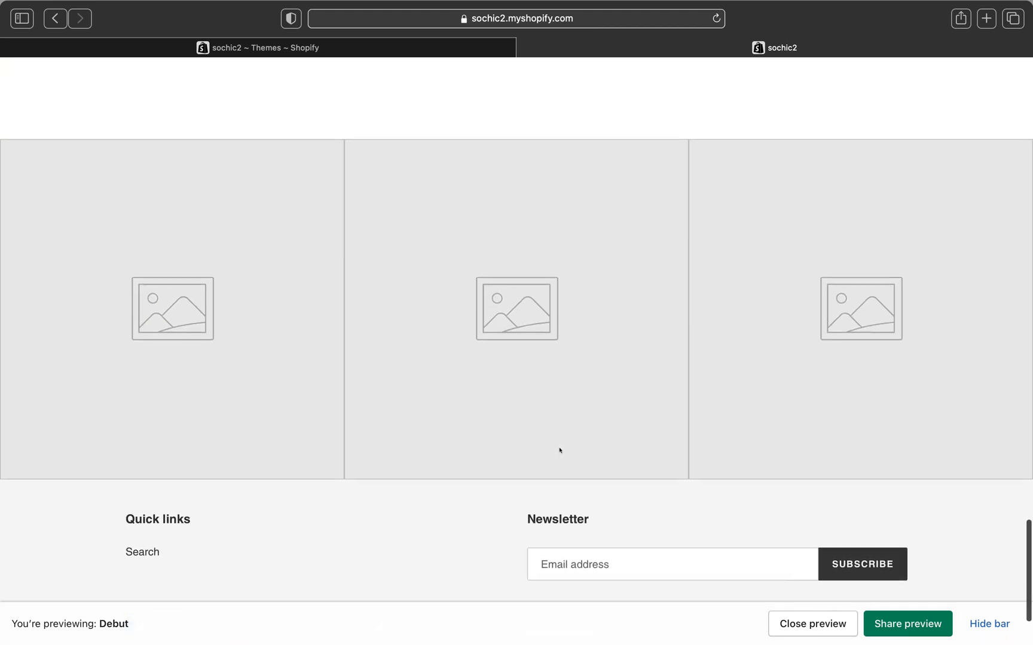
{"action": "scroll", "coordinate": [560, 451], "scroll_direction": "up", "scroll_amount": 1}
{"action": "scroll", "coordinate": [560, 450], "scroll_direction": "down", "scroll_amount": 3}
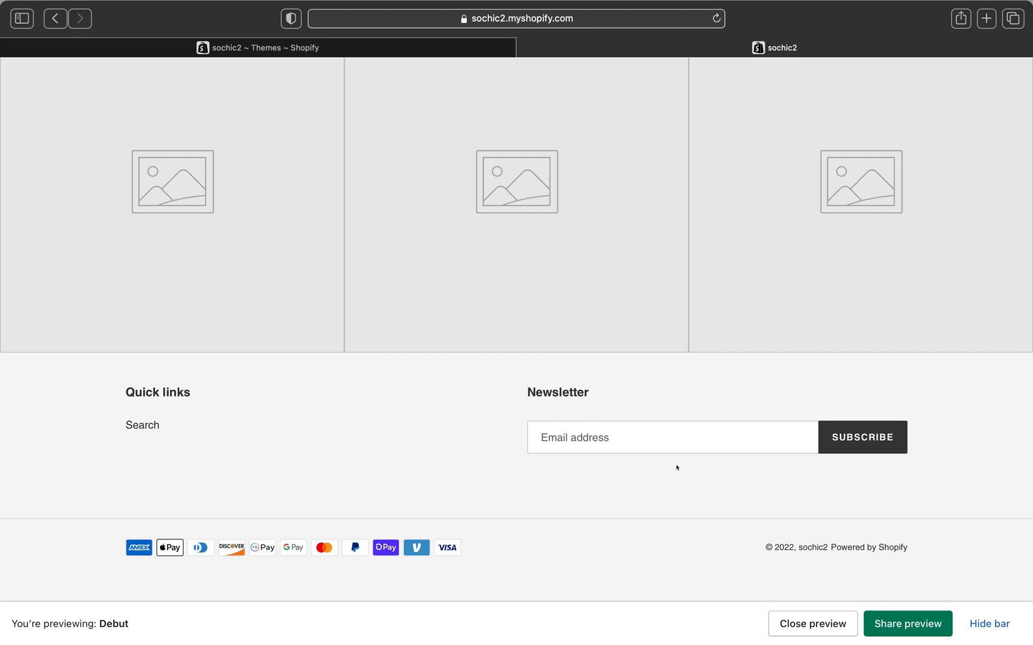
{"action": "scroll", "coordinate": [770, 510], "scroll_direction": "down", "scroll_amount": 3}
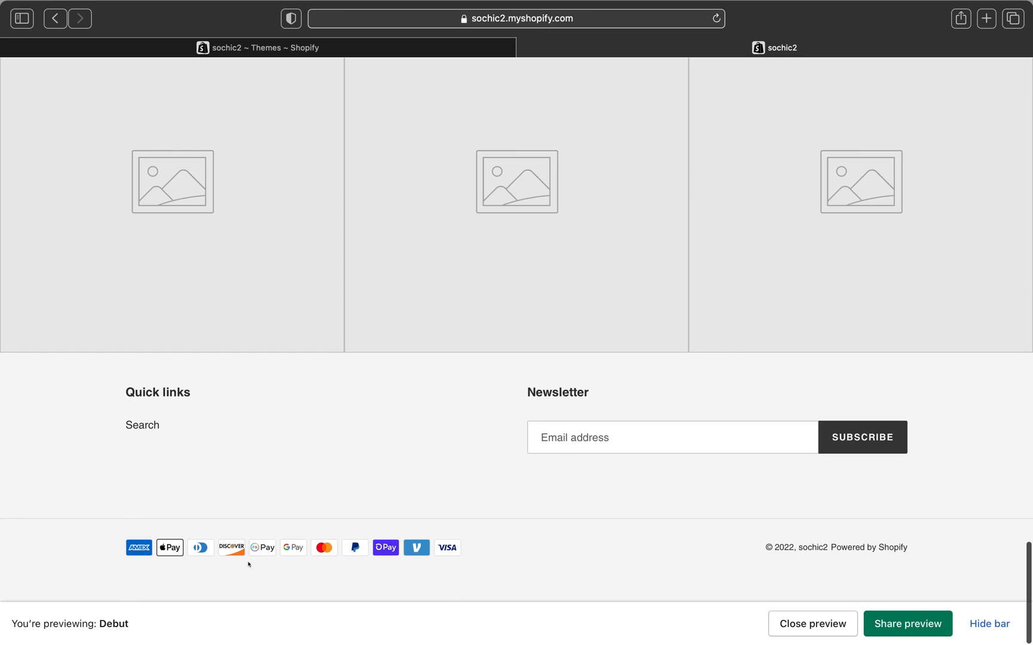
Review the homepage preview from the footer back up through the Featured Collection to the header navigation and opening banner.
{"action": "scroll", "coordinate": [248, 563], "scroll_direction": "up", "scroll_amount": 6}
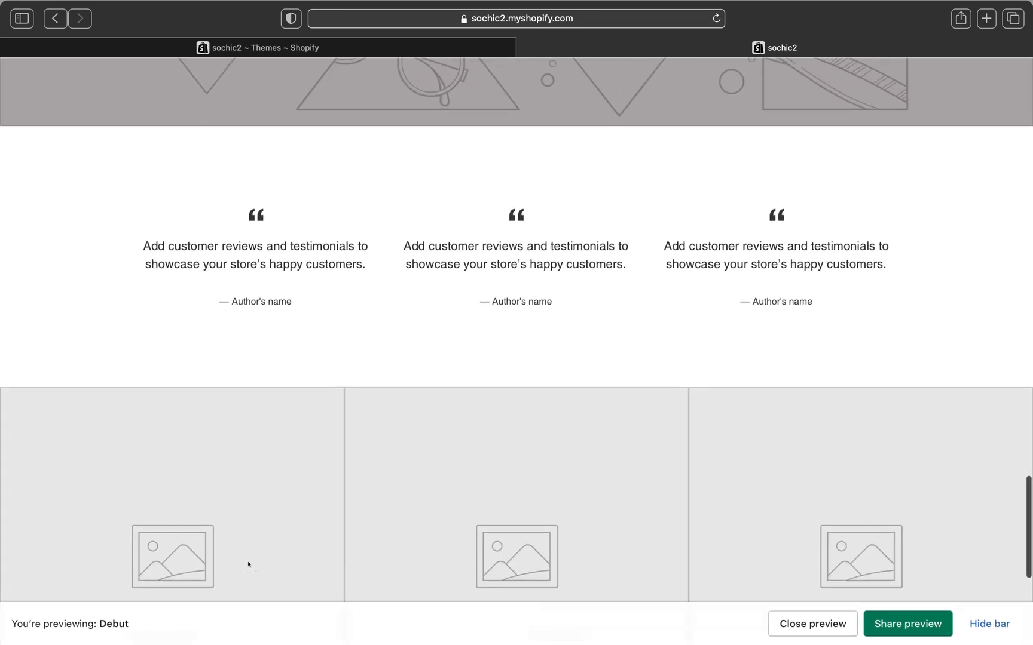
{"action": "scroll", "coordinate": [248, 564], "scroll_direction": "up", "scroll_amount": 10}
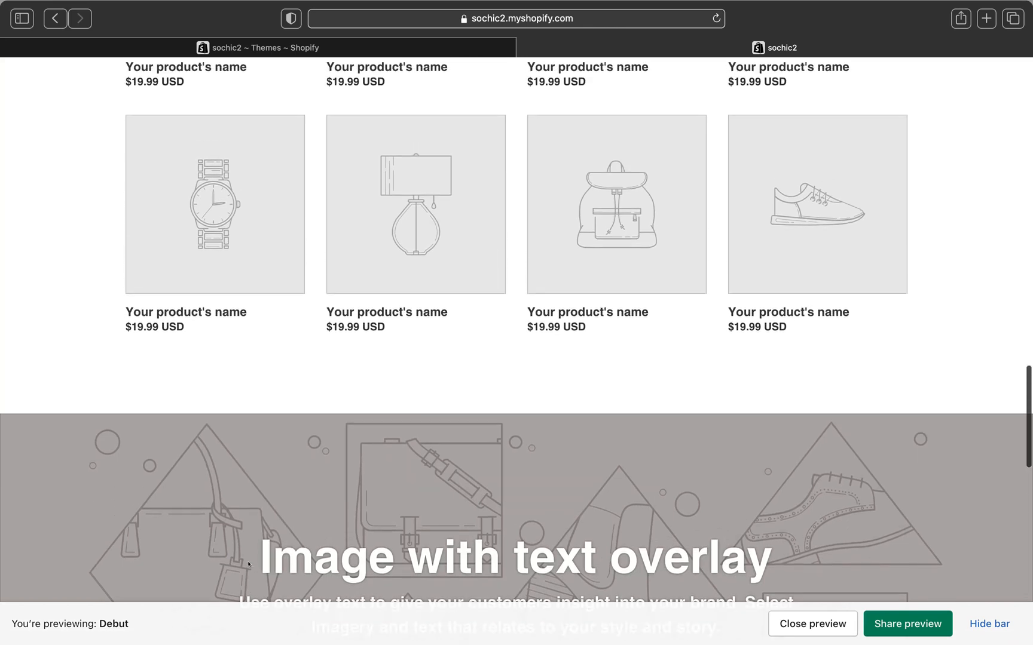
{"action": "scroll", "coordinate": [248, 564], "scroll_direction": "up", "scroll_amount": 5}
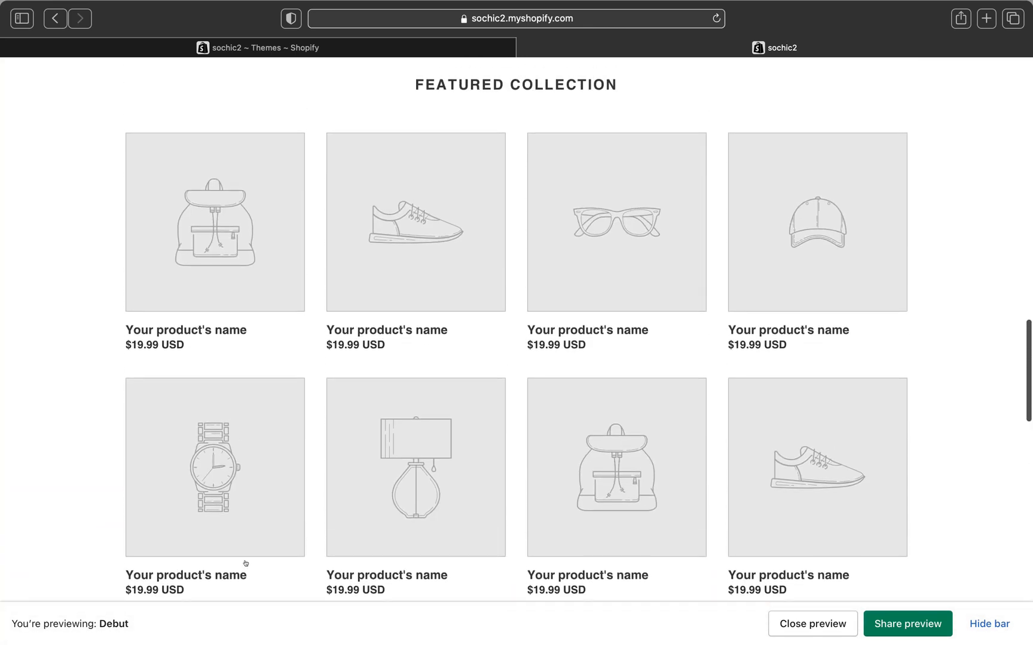
{"action": "scroll", "coordinate": [245, 563], "scroll_direction": "up", "scroll_amount": 2}
{"action": "scroll", "coordinate": [245, 563], "scroll_direction": "down", "scroll_amount": 2}
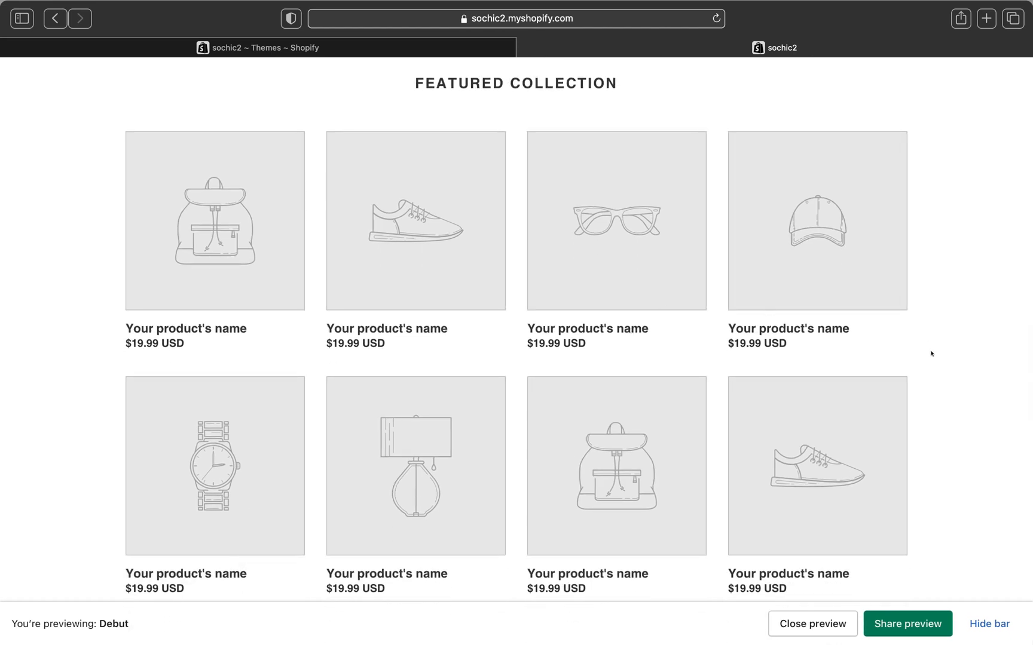
{"action": "scroll", "coordinate": [559, 508], "scroll_direction": "up", "scroll_amount": 4}
{"action": "scroll", "coordinate": [558, 507], "scroll_direction": "up", "scroll_amount": 15}
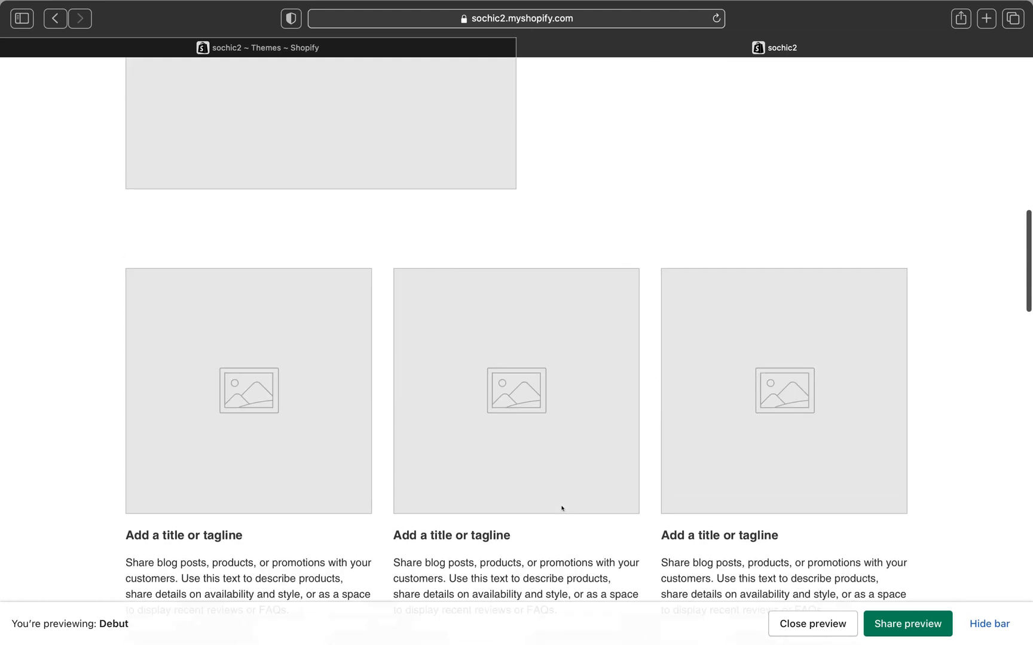
{"action": "scroll", "coordinate": [562, 509], "scroll_direction": "up", "scroll_amount": 2}
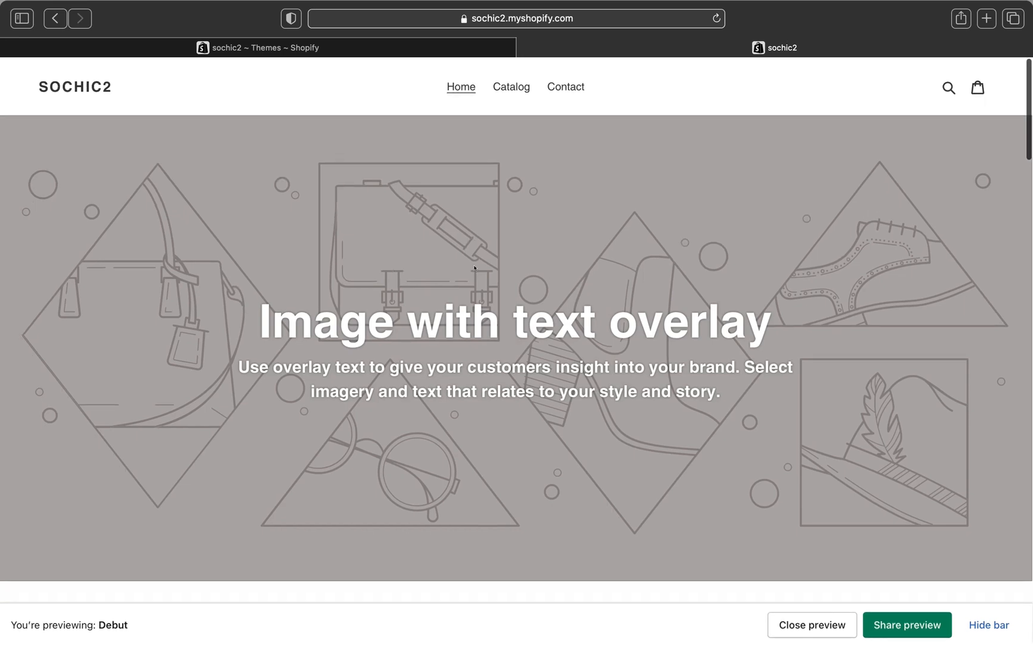
{"action": "scroll", "coordinate": [473, 268], "scroll_direction": "down", "scroll_amount": 2}
{"action": "scroll", "coordinate": [474, 267], "scroll_direction": "up", "scroll_amount": 2}
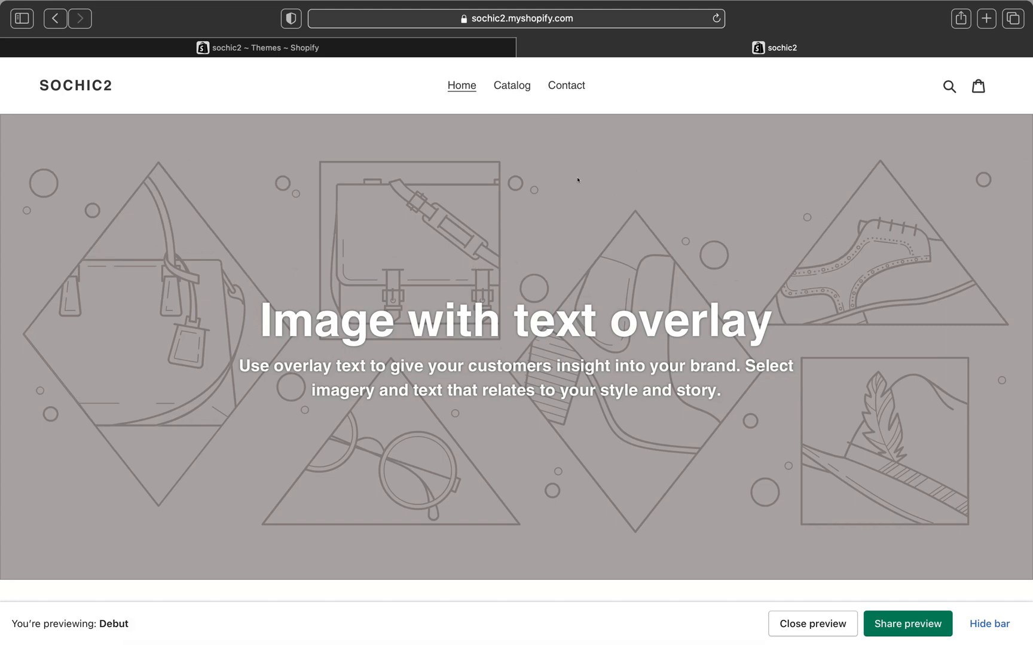
{"action": "scroll", "coordinate": [427, 84], "scroll_direction": "down", "scroll_amount": 1}
{"action": "scroll", "coordinate": [427, 84], "scroll_direction": "up", "scroll_amount": 1}
{"action": "scroll", "coordinate": [502, 176], "scroll_direction": "down", "scroll_amount": 1}
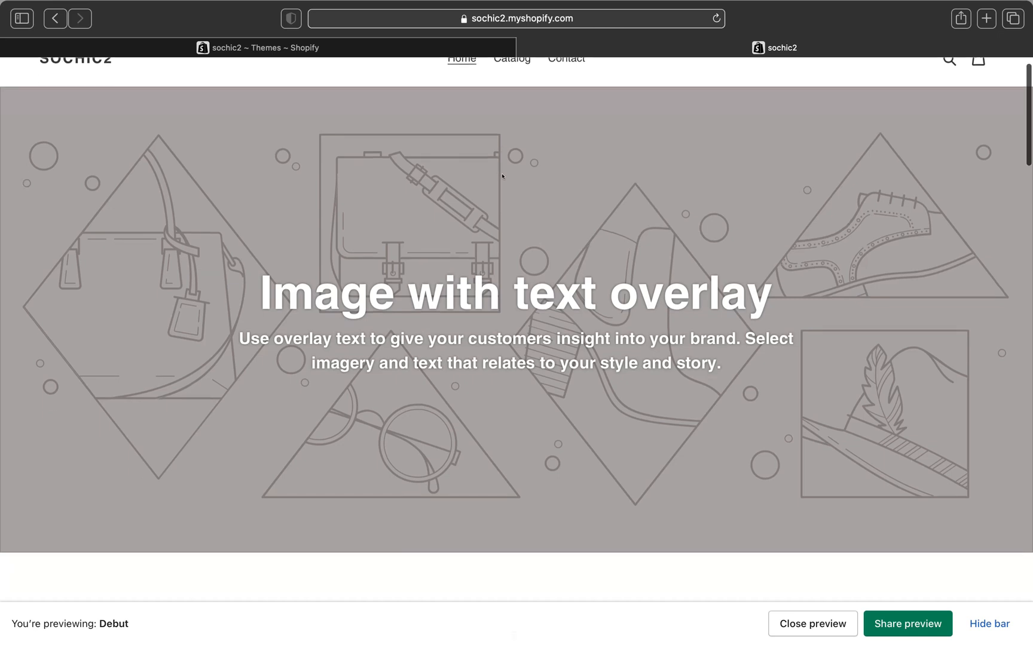
{"action": "scroll", "coordinate": [502, 177], "scroll_direction": "up", "scroll_amount": 1}
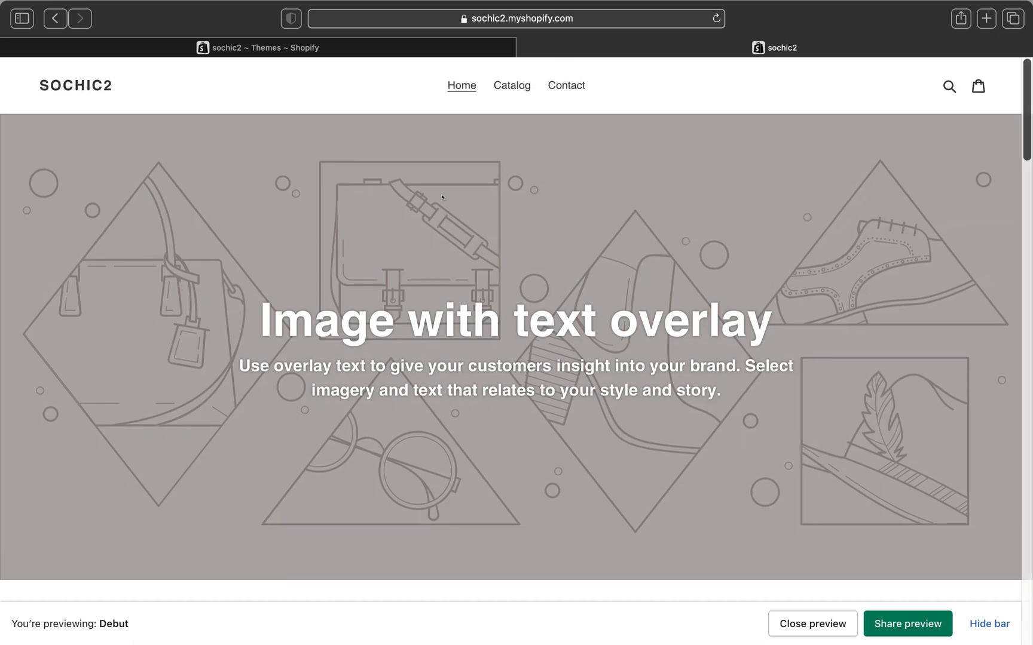
Recheck the image-with-text block, text columns and Featured Collection, and return to the opening banner of the homepage.
{"action": "scroll", "coordinate": [539, 358], "scroll_direction": "down", "scroll_amount": 20}
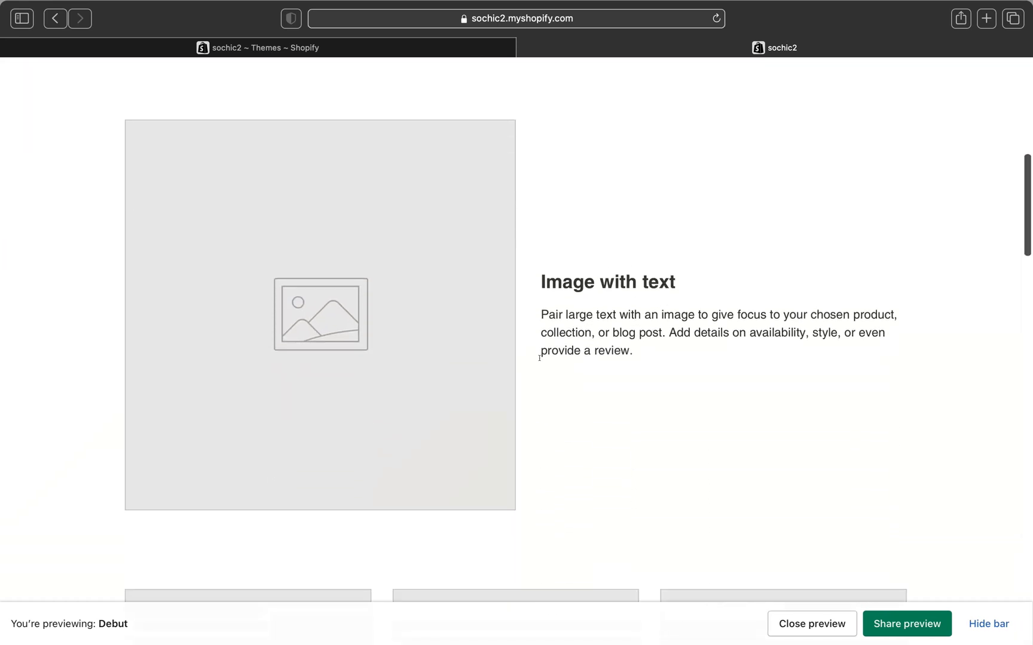
{"action": "scroll", "coordinate": [539, 363], "scroll_direction": "down", "scroll_amount": 18}
{"action": "scroll", "coordinate": [539, 362], "scroll_direction": "up", "scroll_amount": 2}
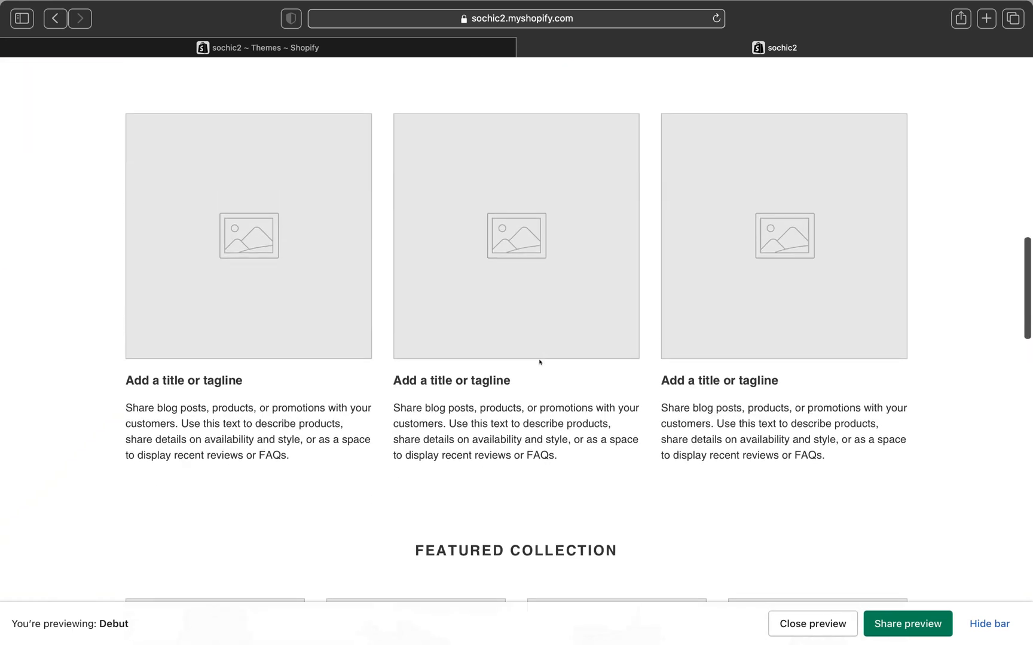
{"action": "scroll", "coordinate": [539, 362], "scroll_direction": "up", "scroll_amount": 1}
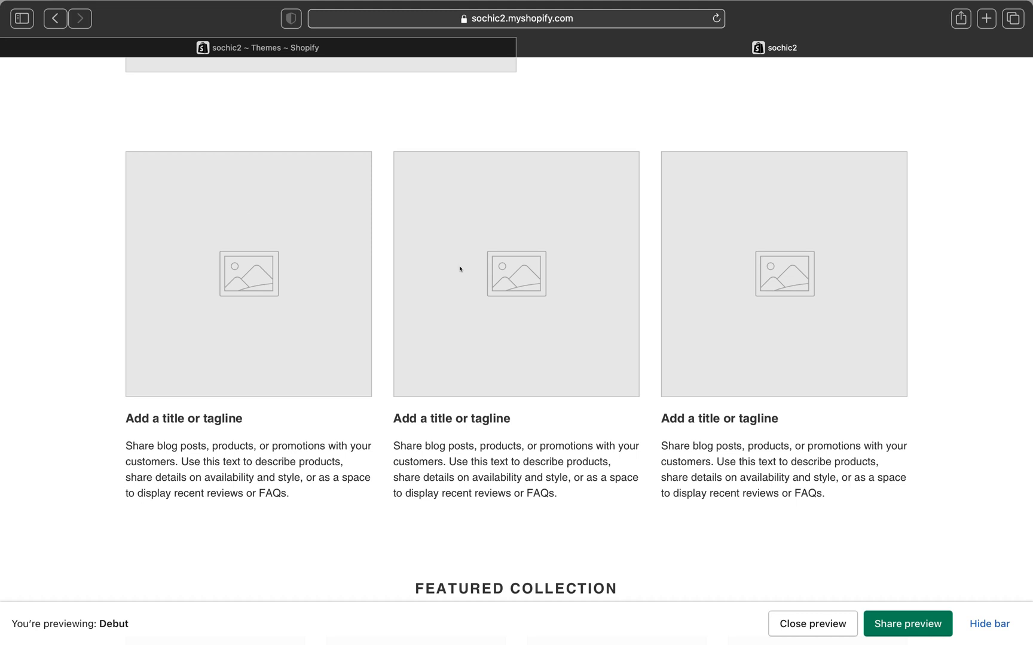
{"action": "scroll", "coordinate": [460, 269], "scroll_direction": "down", "scroll_amount": 10}
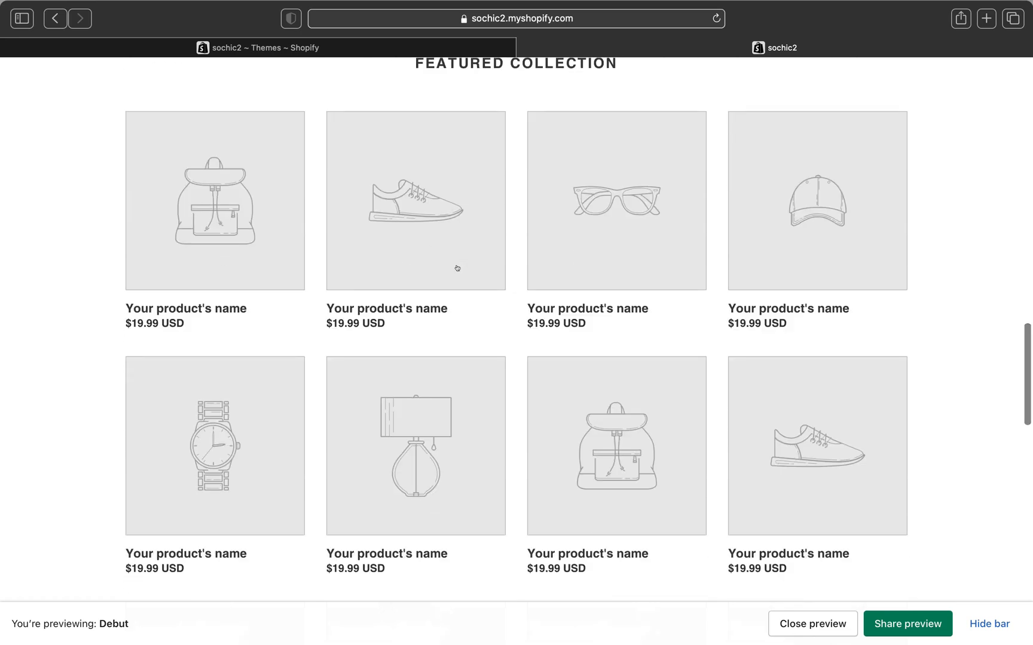
{"action": "scroll", "coordinate": [458, 268], "scroll_direction": "down", "scroll_amount": 7}
{"action": "scroll", "coordinate": [460, 269], "scroll_direction": "up", "scroll_amount": 20}
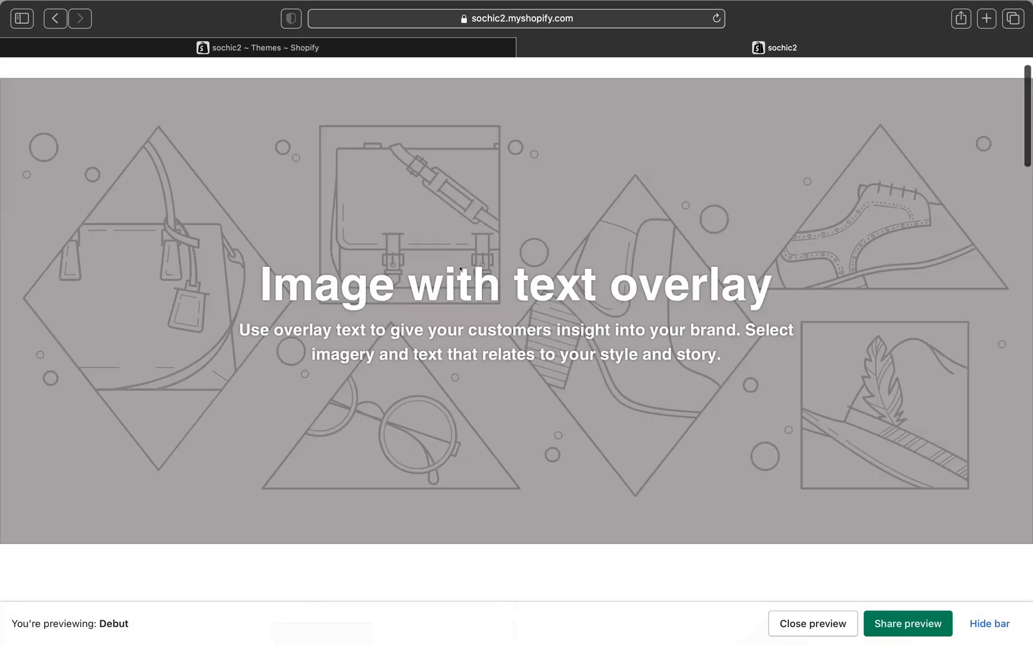
Return to the store's Themes admin page and close the Debut storefront preview.
{"action": "left_click", "coordinate": [442, 49]}
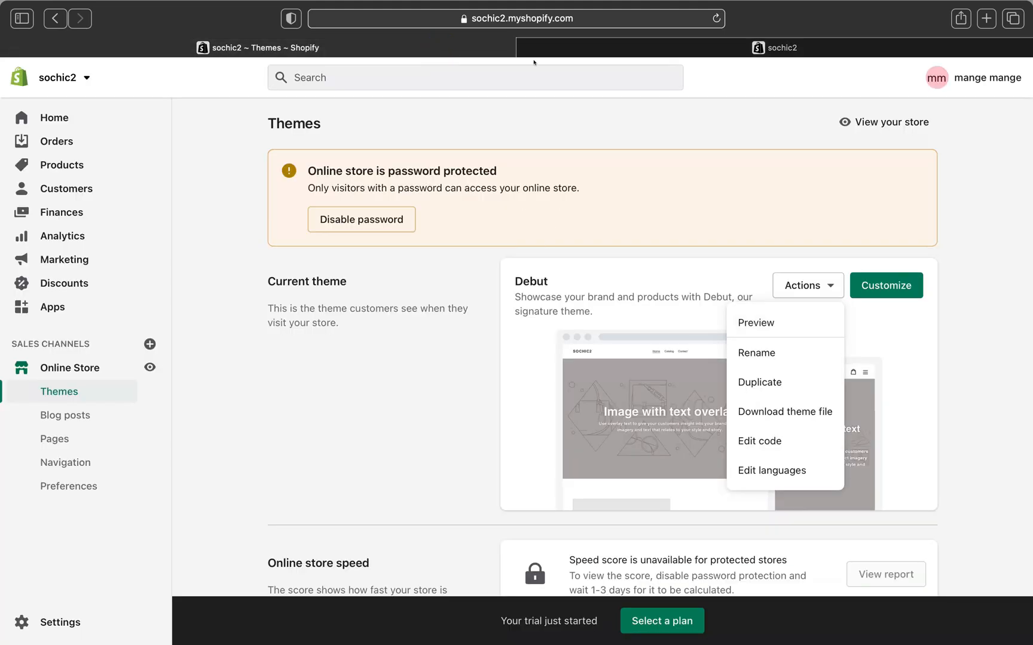
{"action": "left_click", "coordinate": [524, 47]}
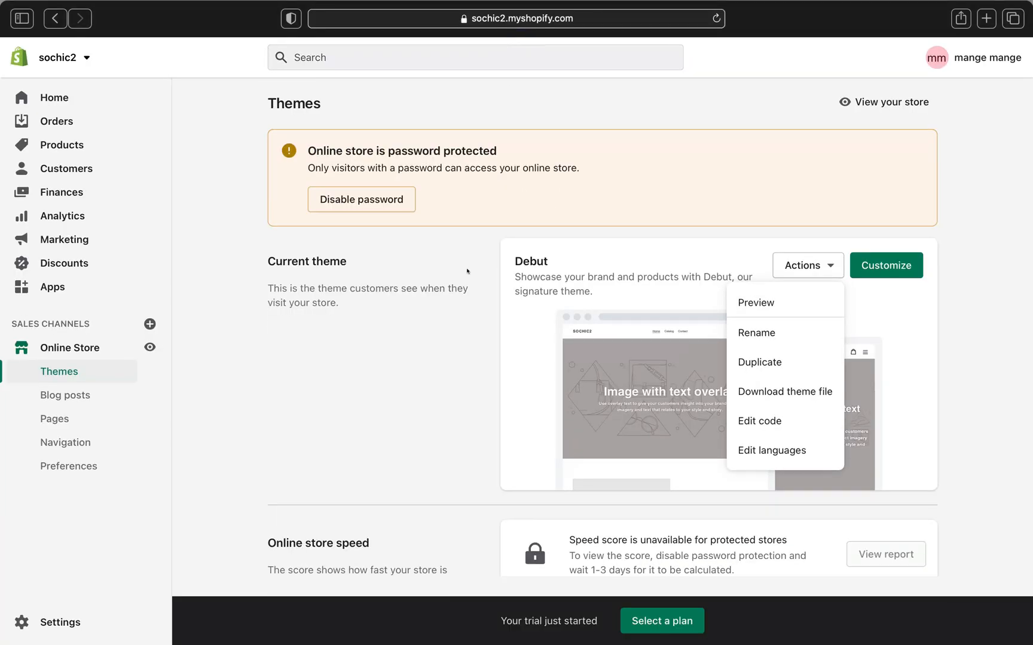
Dismiss the Debut theme's open actions list and open the theme for customization.
{"action": "left_click", "coordinate": [467, 271]}
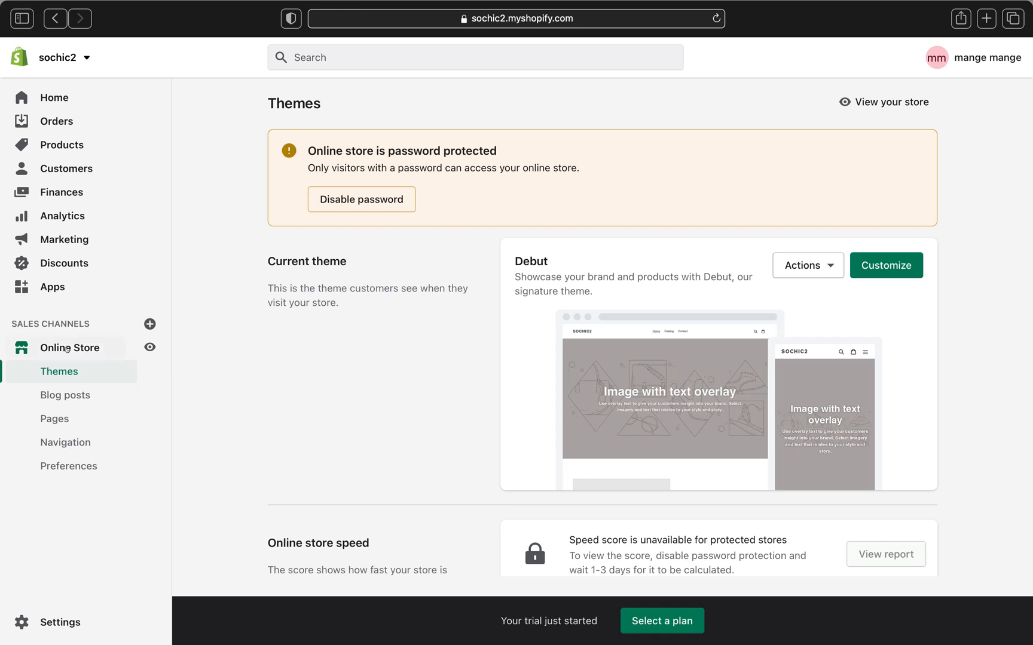
{"action": "left_click", "coordinate": [66, 349]}
{"action": "left_click", "coordinate": [66, 376]}
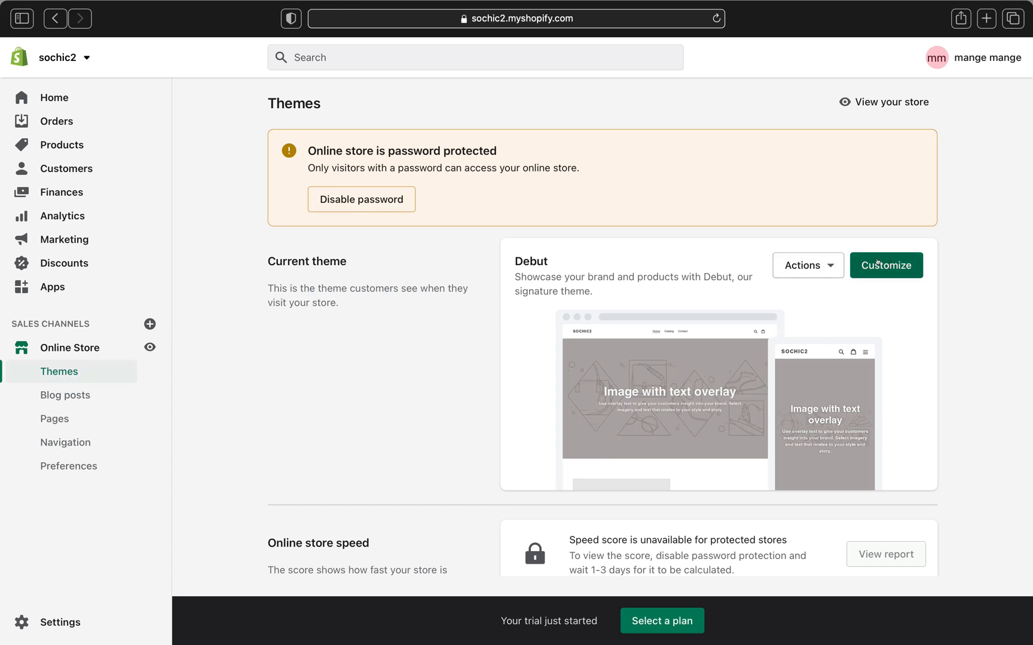
{"action": "left_click", "coordinate": [884, 259]}
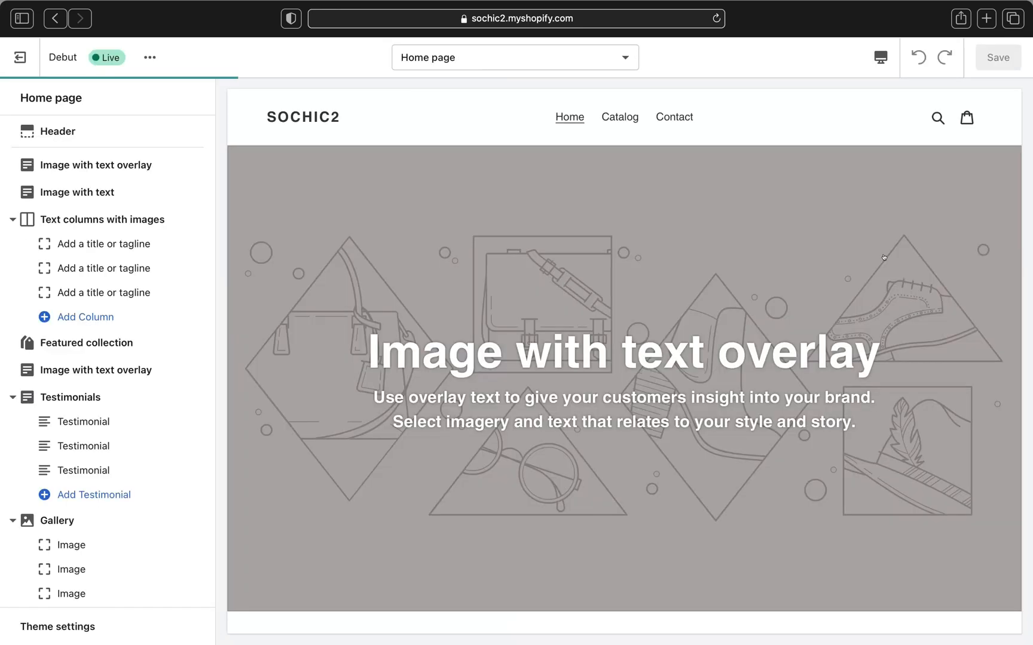
Open the home page's Header settings and bring up the image library for the logo image.
{"action": "scroll", "coordinate": [454, 371], "scroll_direction": "down", "scroll_amount": 8}
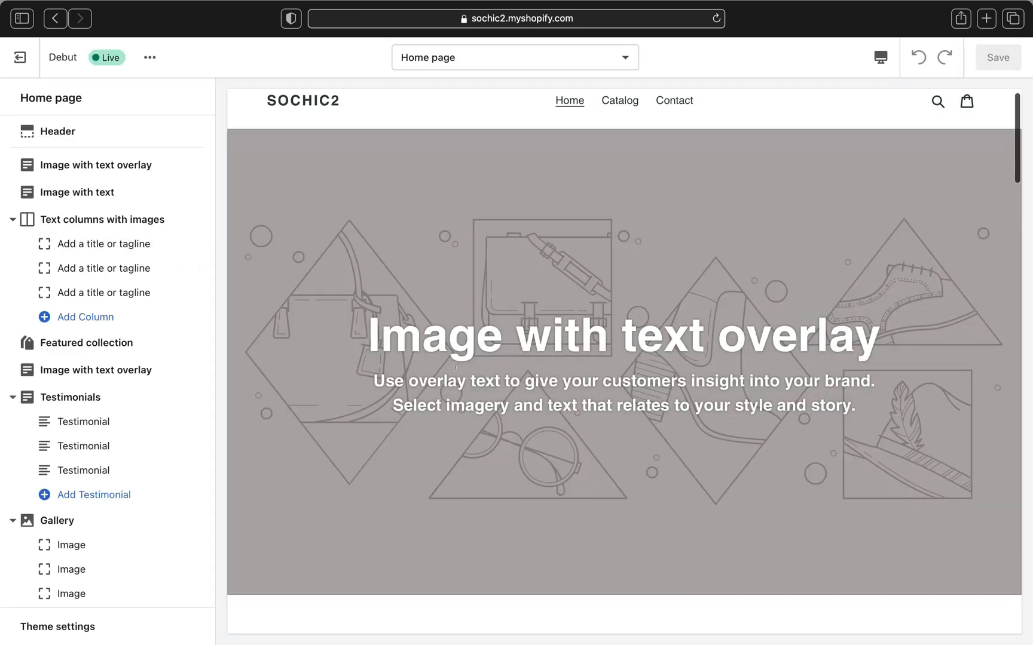
{"action": "scroll", "coordinate": [454, 371], "scroll_direction": "up", "scroll_amount": 9}
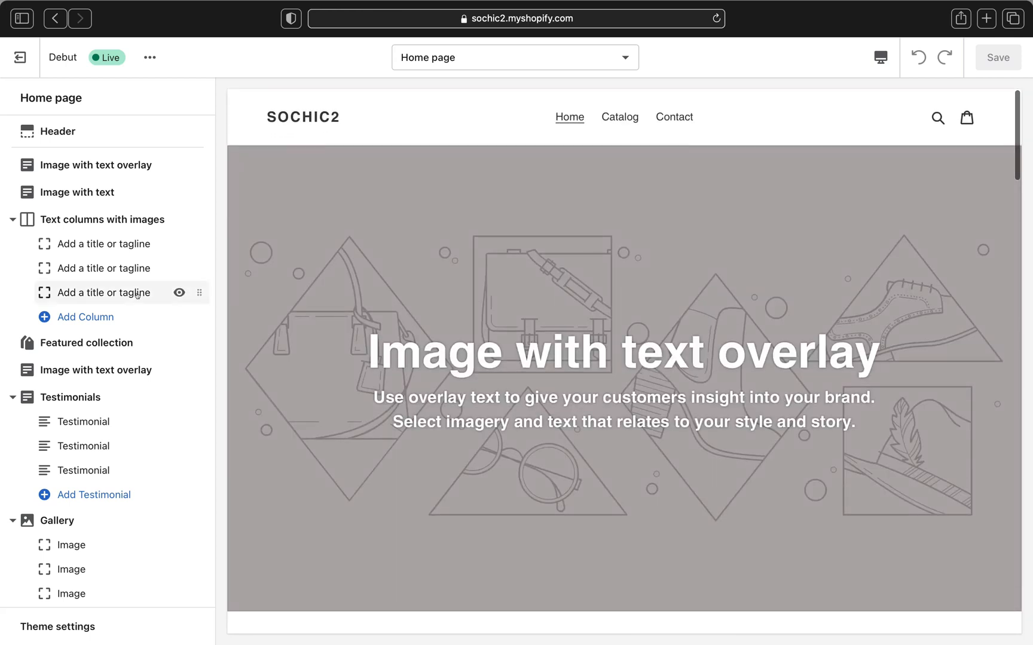
{"action": "scroll", "coordinate": [137, 296], "scroll_direction": "down", "scroll_amount": 3}
{"action": "scroll", "coordinate": [138, 296], "scroll_direction": "up", "scroll_amount": 5}
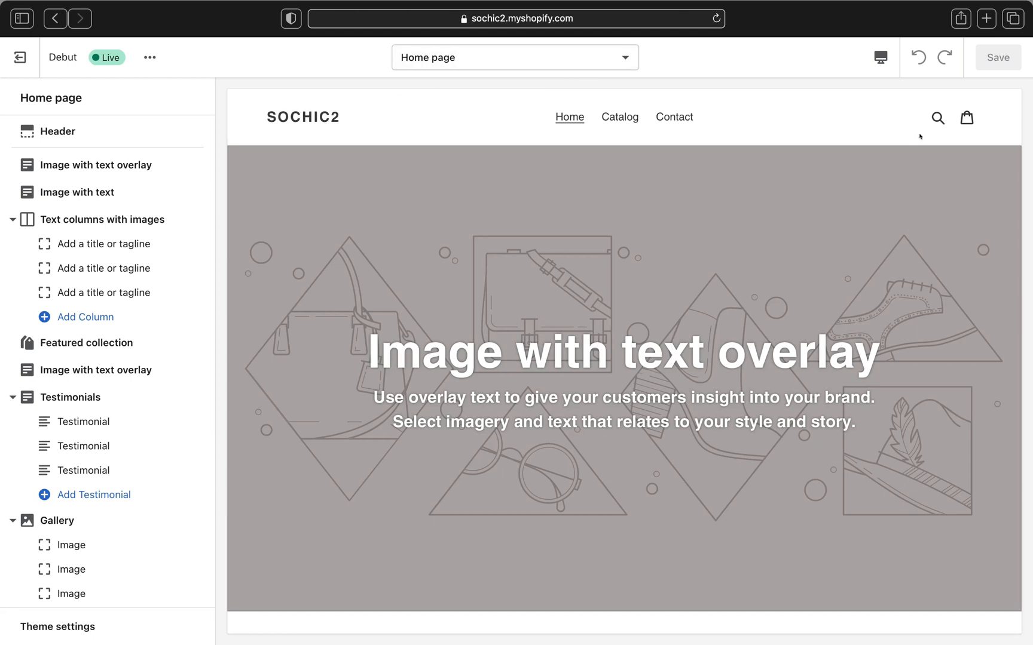
{"action": "left_click", "coordinate": [42, 131]}
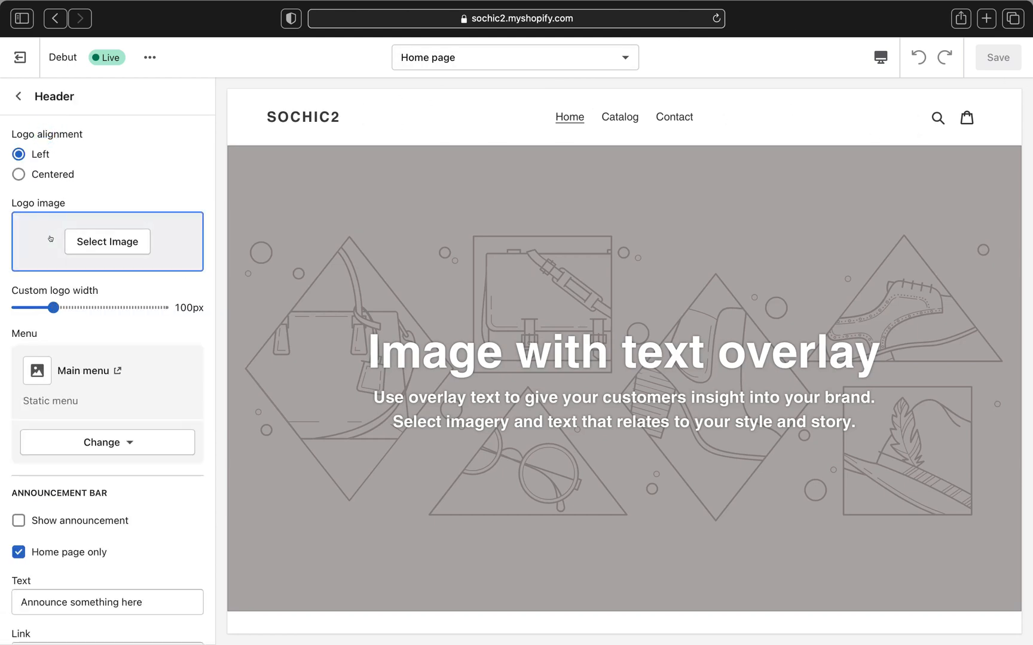
{"action": "left_click", "coordinate": [115, 242]}
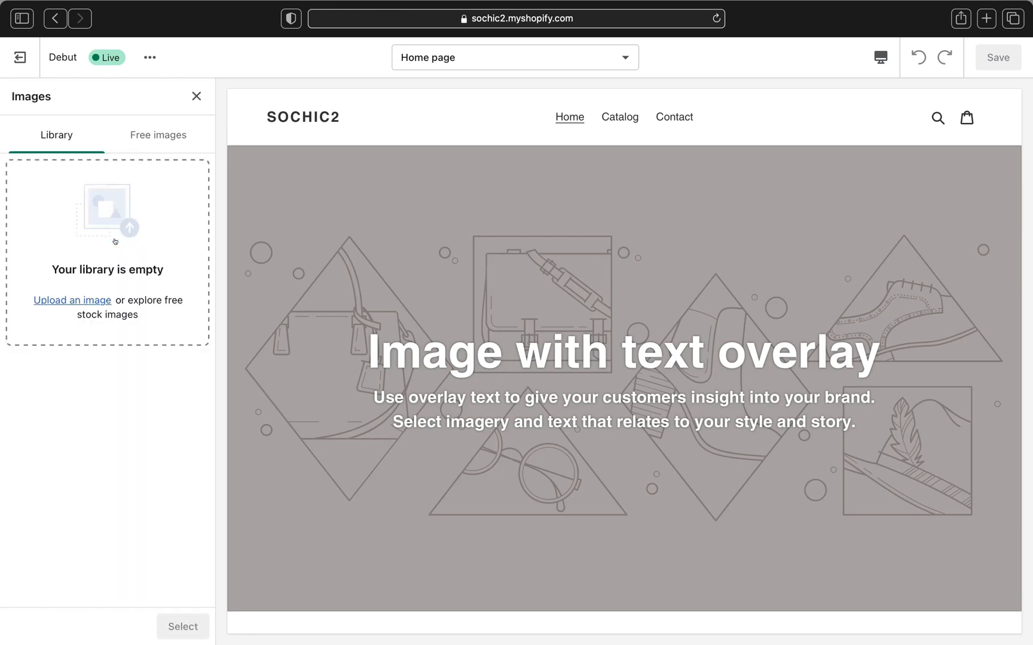
{"action": "key", "text": "Escape"}
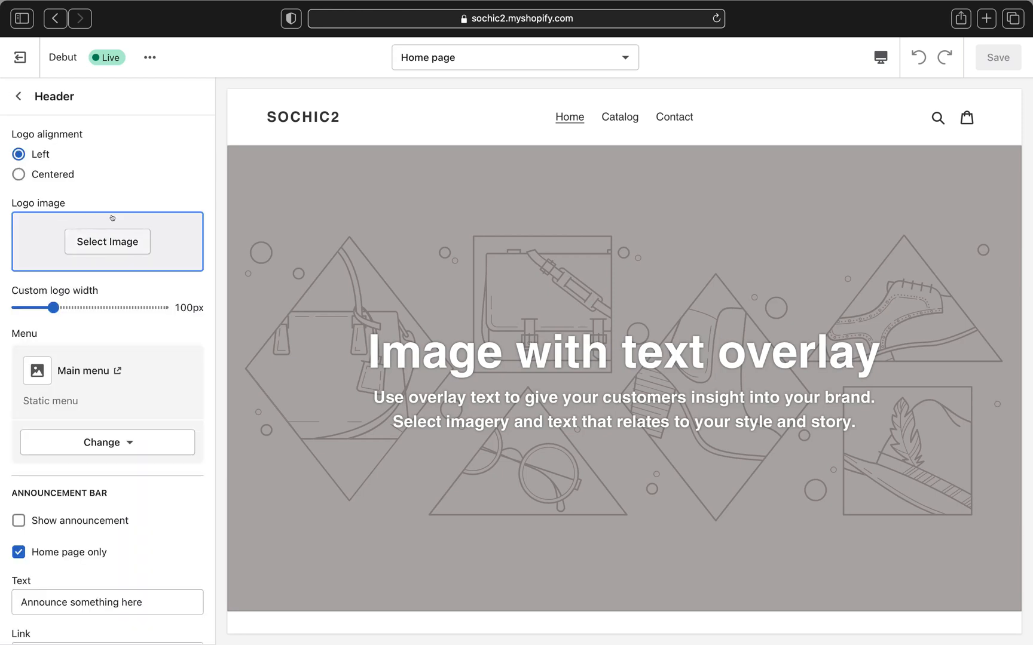
{"action": "left_click", "coordinate": [99, 246]}
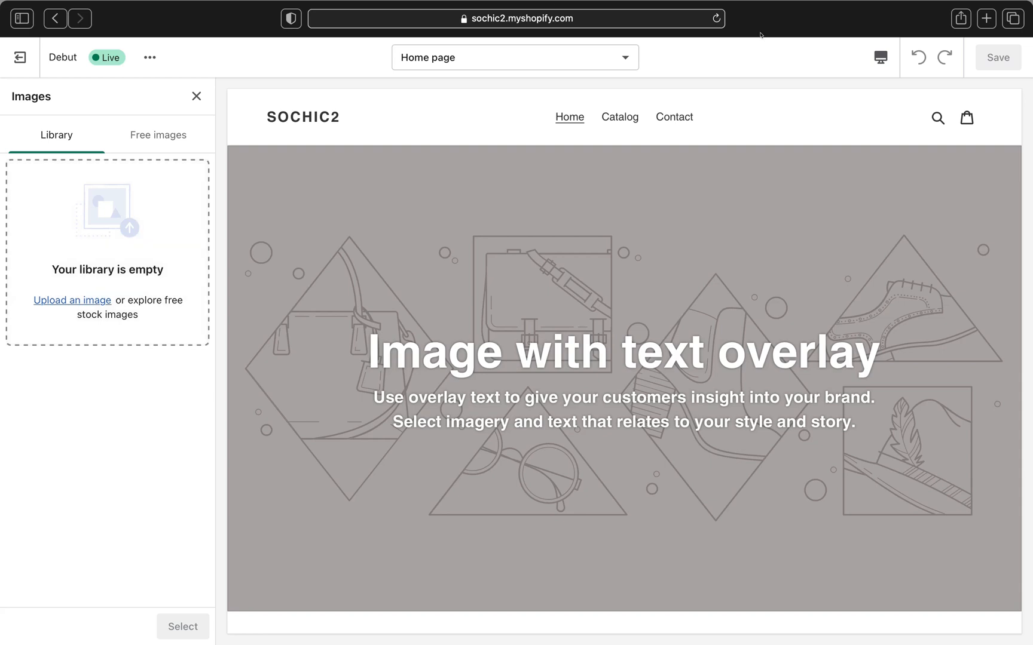
Switch to Canva in a new browser tab and create a blank 500 × 500 px Logo design.
{"action": "left_click", "coordinate": [986, 24]}
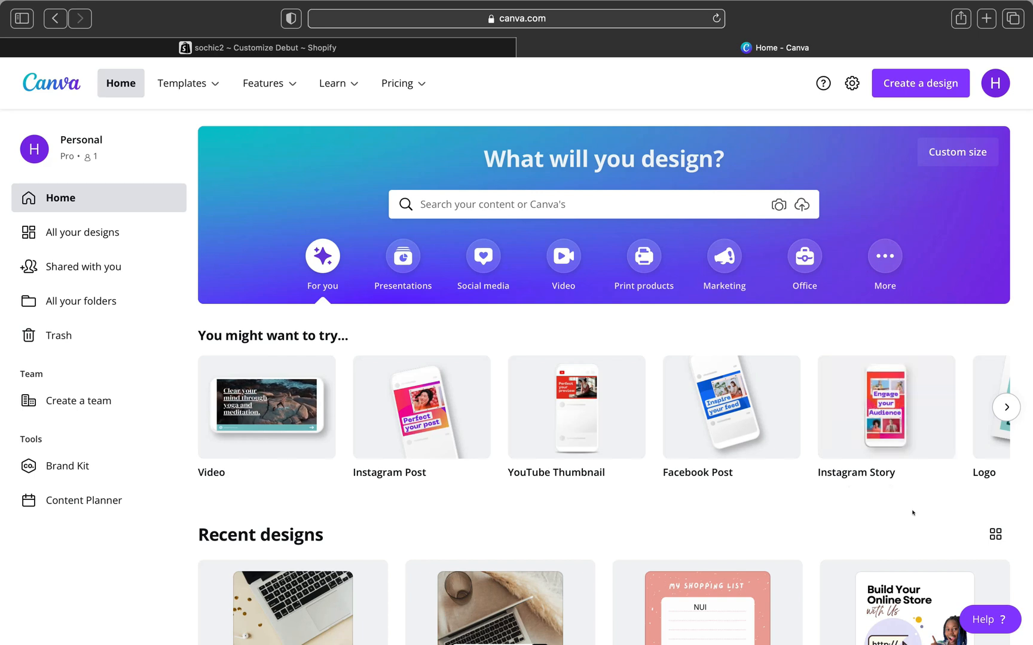
{"action": "left_click", "coordinate": [1005, 409]}
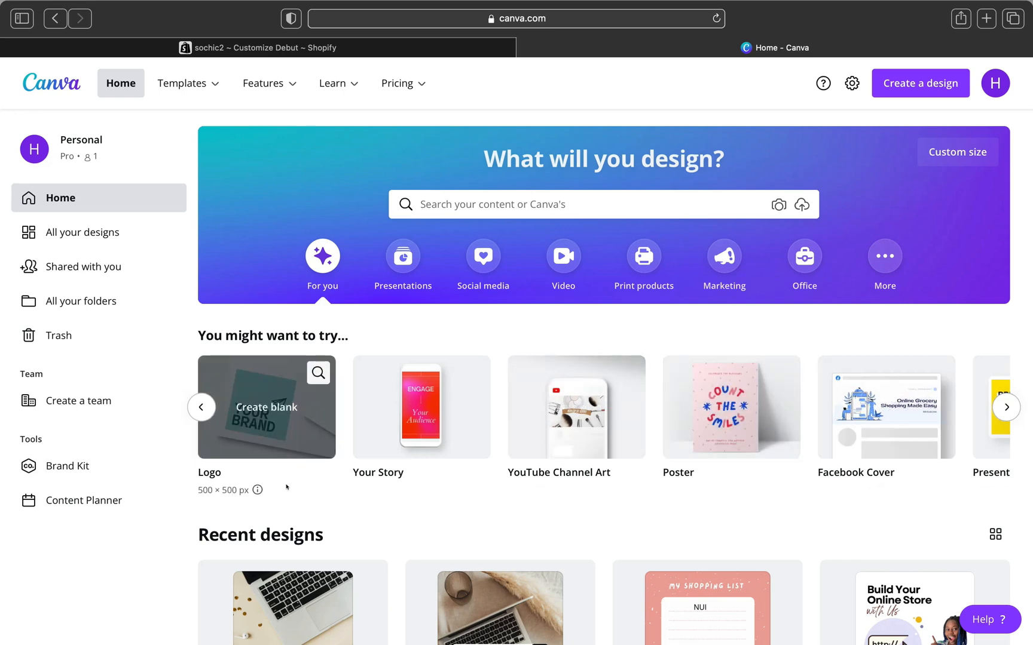
{"action": "left_click", "coordinate": [201, 407]}
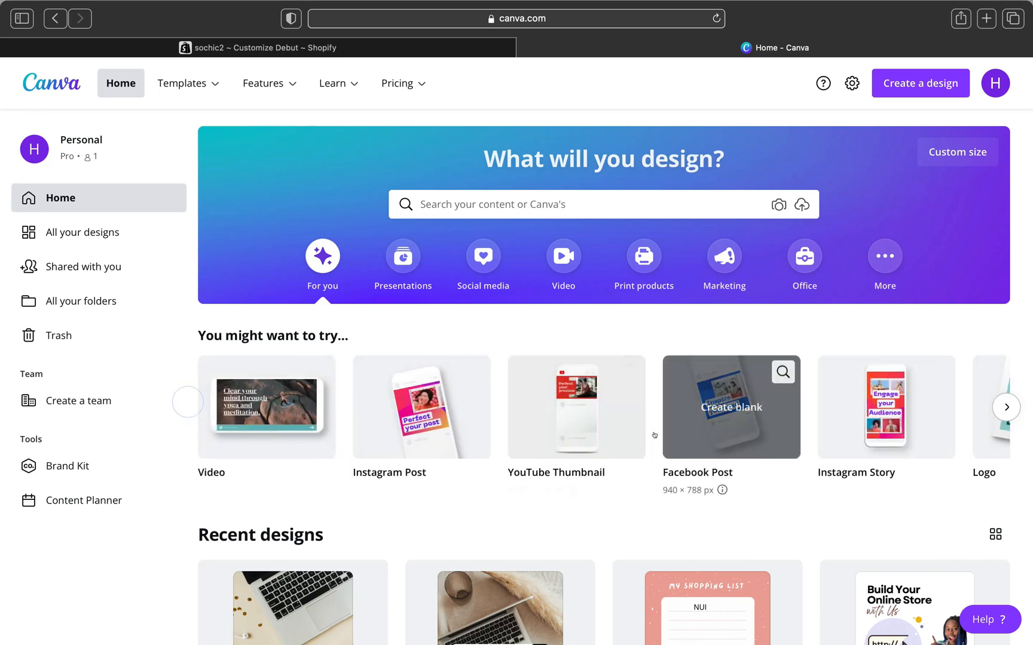
{"action": "left_click", "coordinate": [1006, 407]}
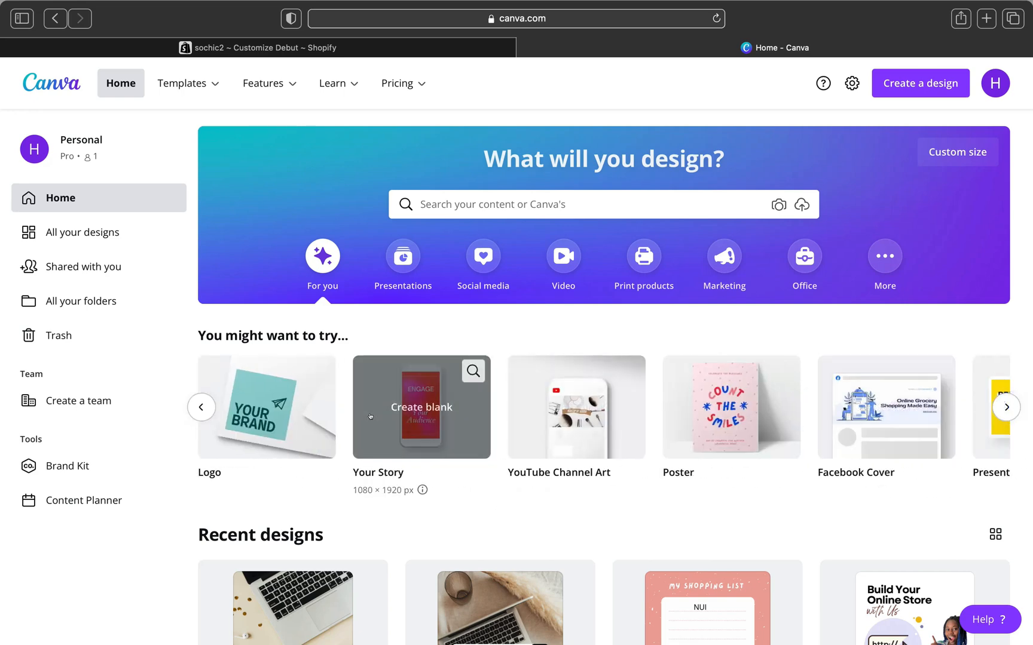
{"action": "left_click", "coordinate": [233, 417]}
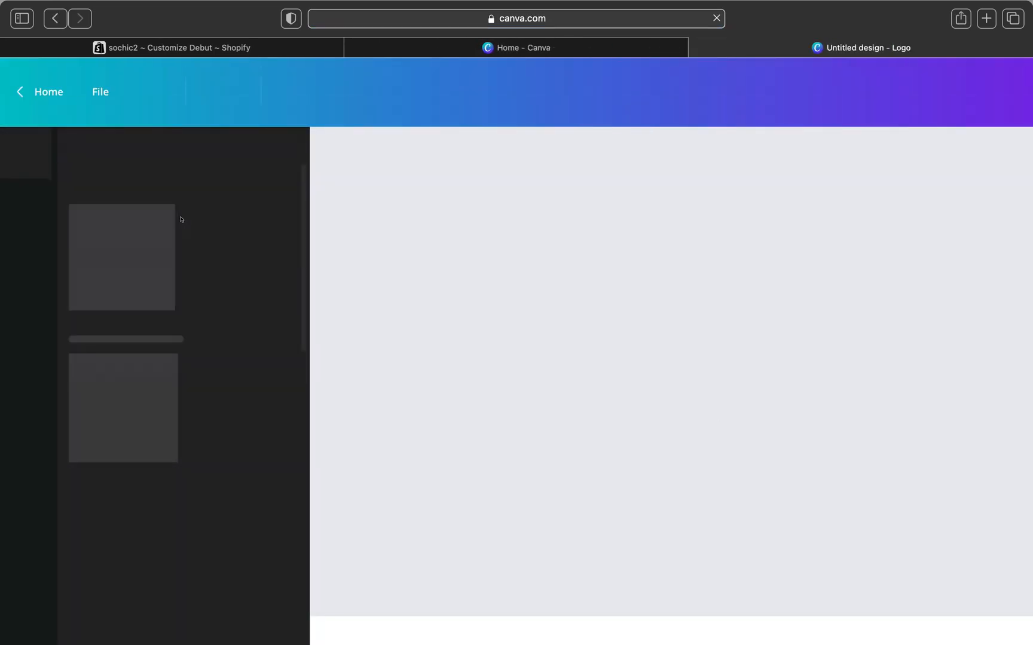
Browse the logo template categories and search the templates for "fashion".
{"action": "scroll", "coordinate": [181, 219], "scroll_direction": "down", "scroll_amount": 5}
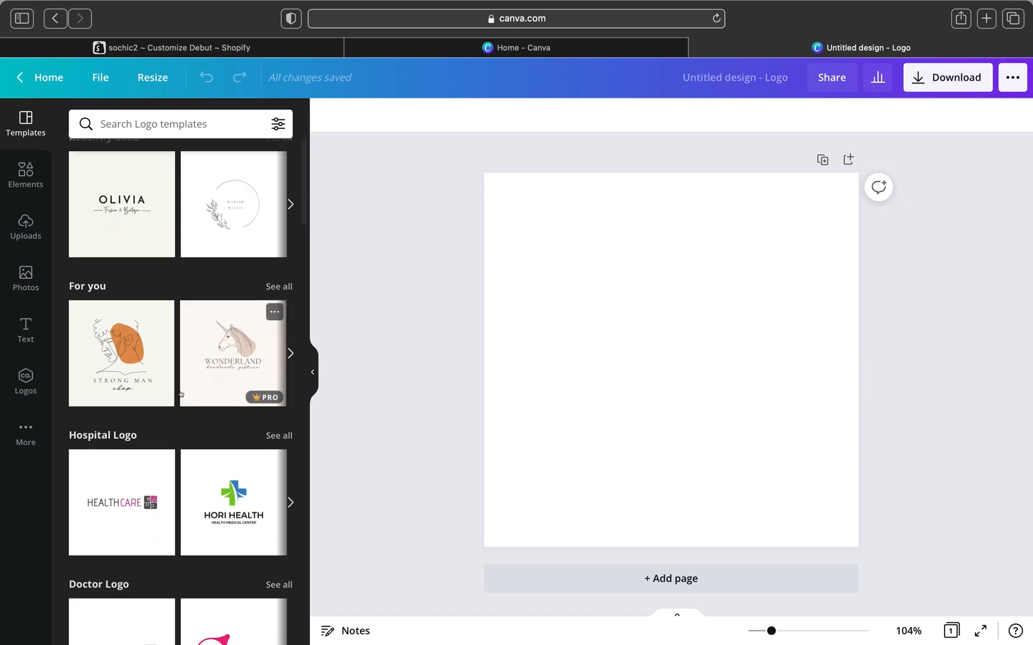
{"action": "scroll", "coordinate": [181, 394], "scroll_direction": "down", "scroll_amount": 20}
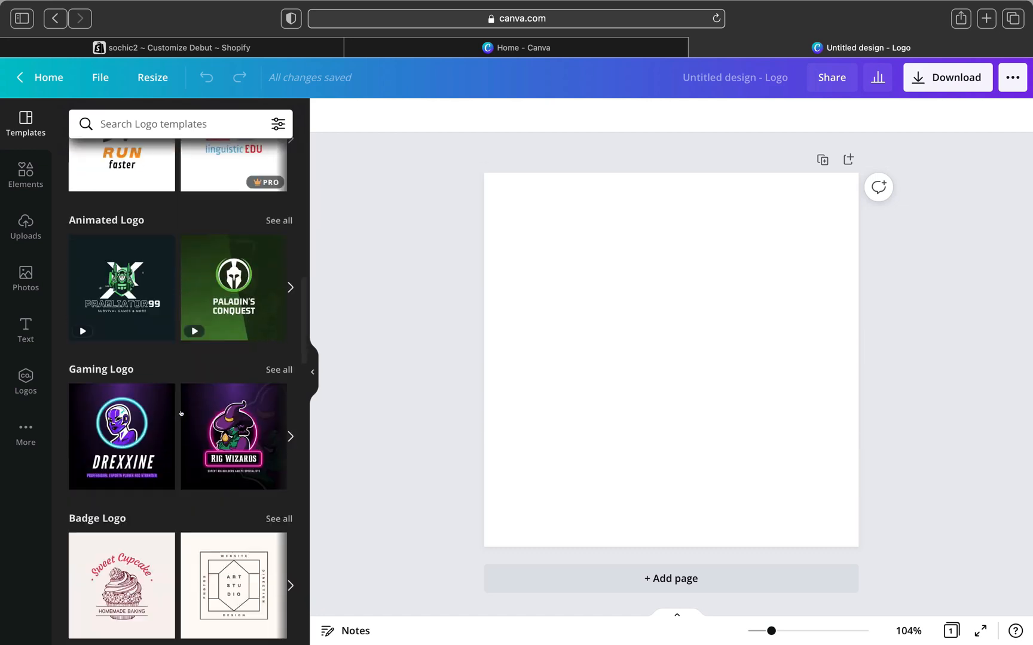
{"action": "scroll", "coordinate": [181, 414], "scroll_direction": "down", "scroll_amount": 20}
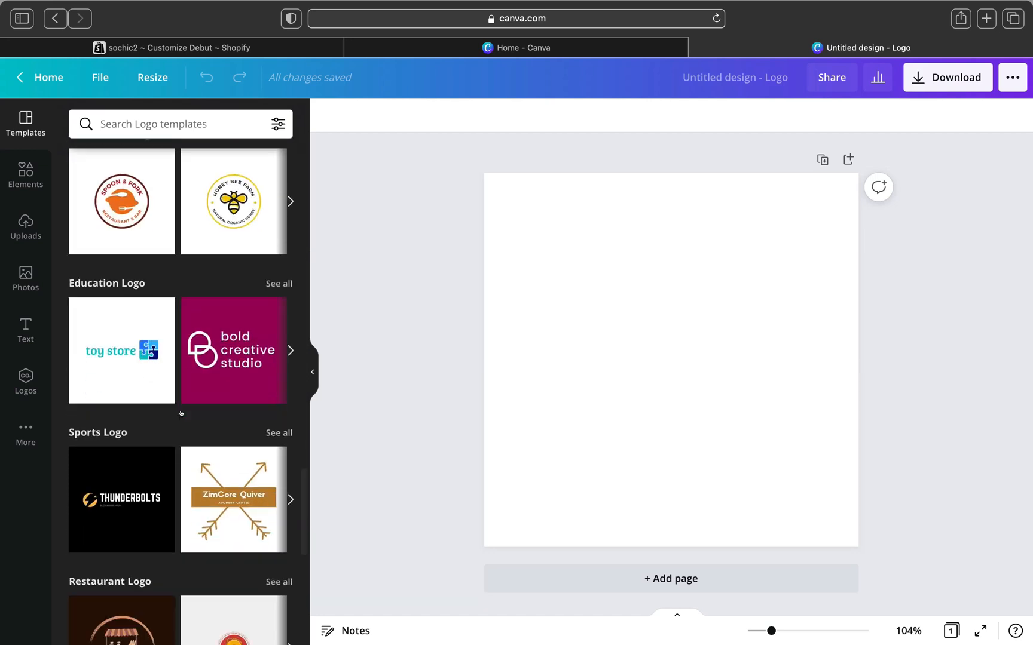
{"action": "scroll", "coordinate": [181, 414], "scroll_direction": "down", "scroll_amount": 20}
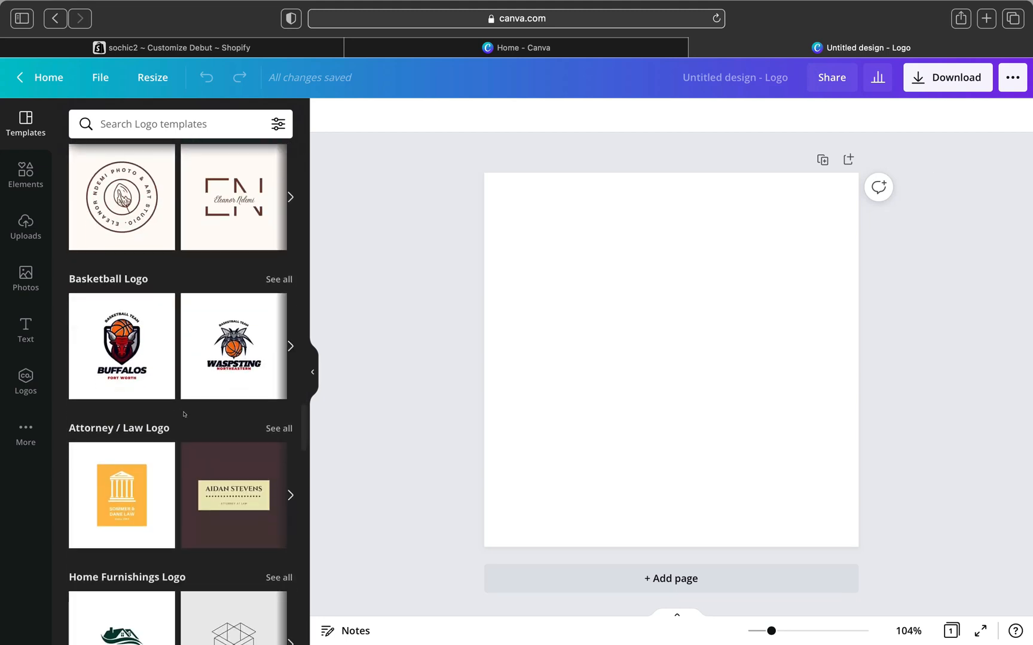
{"action": "scroll", "coordinate": [183, 414], "scroll_direction": "up", "scroll_amount": 20}
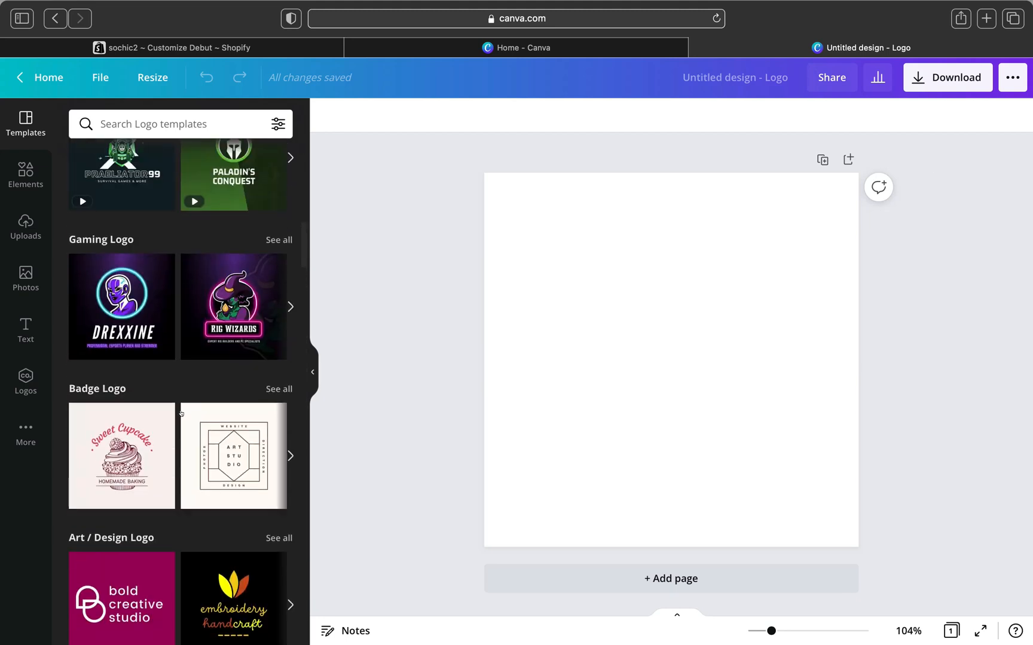
{"action": "left_click", "coordinate": [118, 124]}
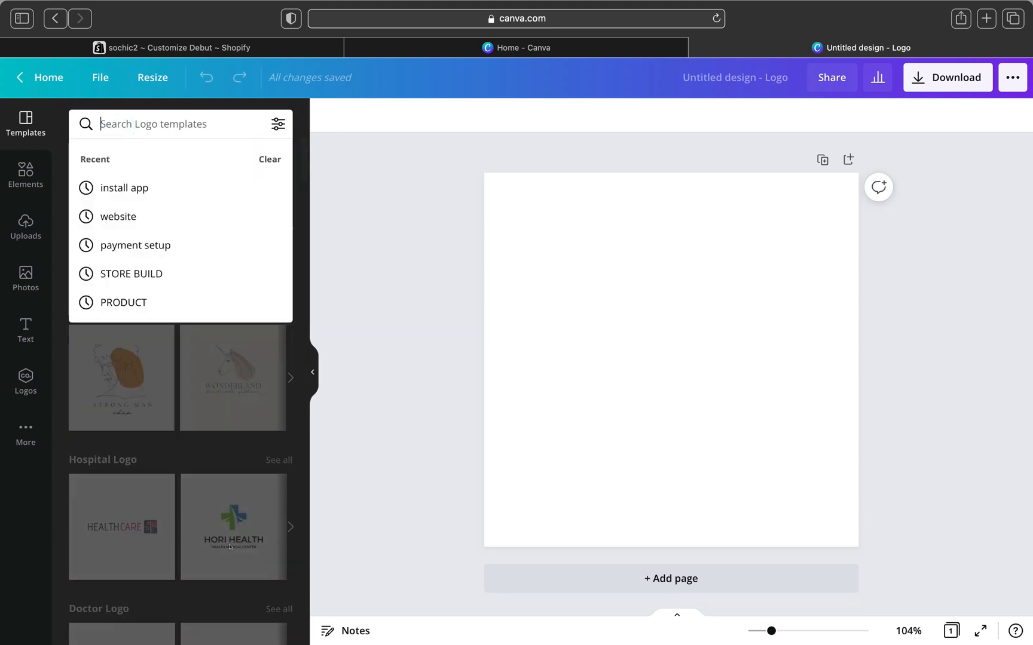
{"action": "left_click", "coordinate": [455, 318]}
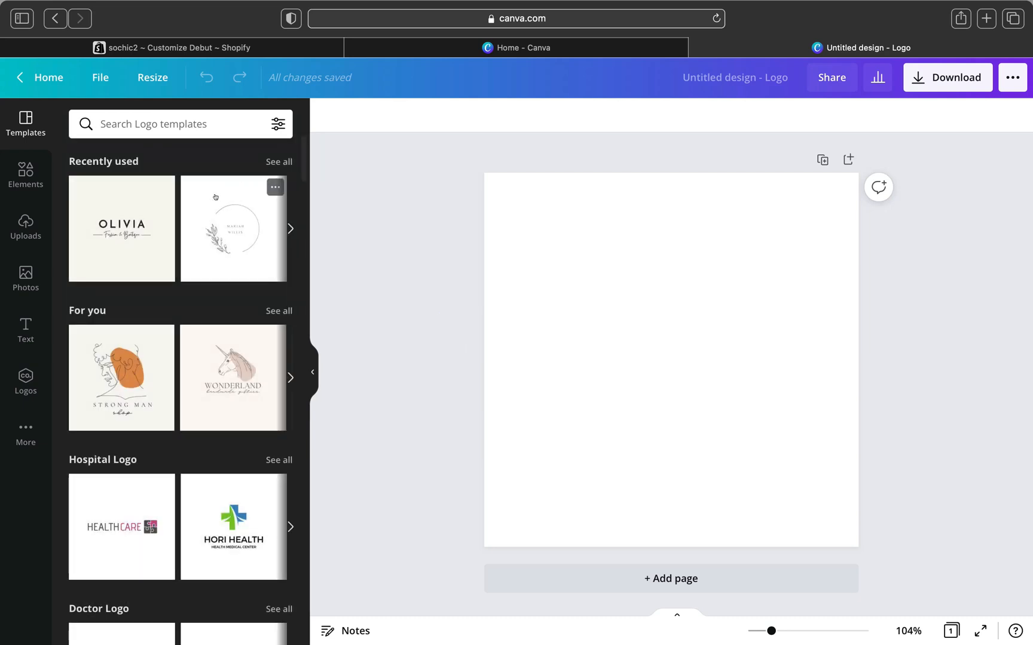
{"action": "left_click", "coordinate": [190, 119]}
{"action": "type", "text": "fa"}
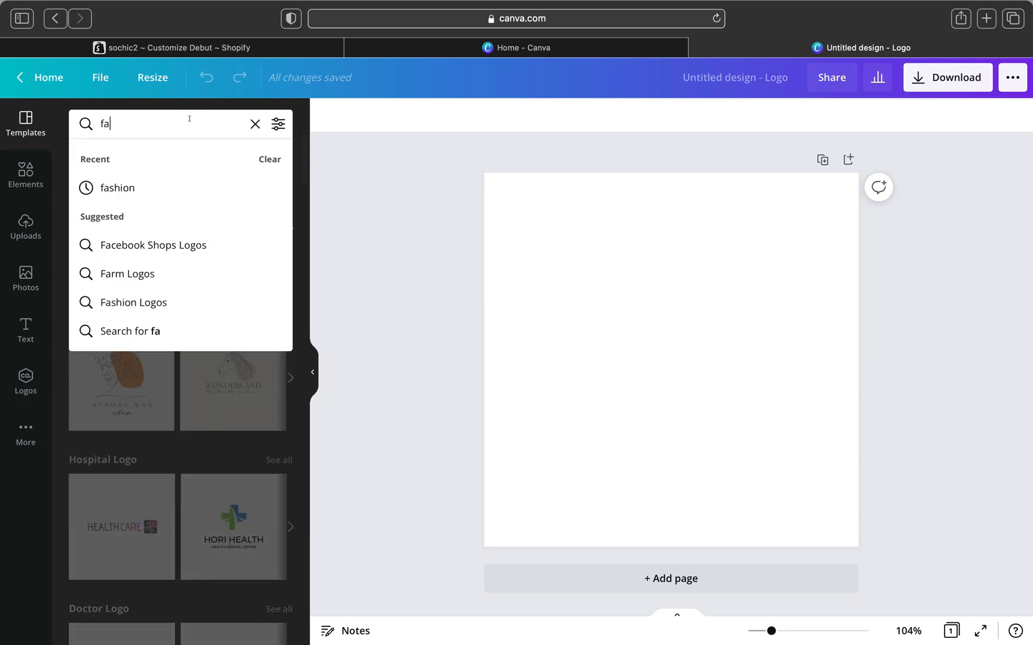
{"action": "type", "text": "shion"}
{"action": "key", "text": "Return"}
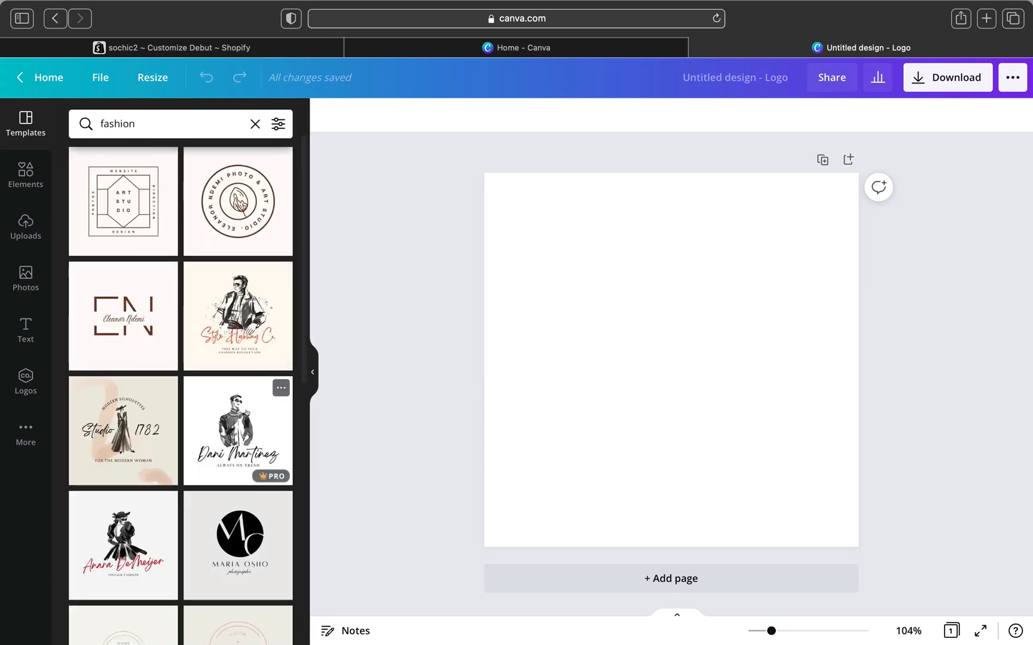
Browse the fashion logo templates and apply the "Orion & Daisy" flower design to the blank page.
{"action": "scroll", "coordinate": [251, 413], "scroll_direction": "down", "scroll_amount": 2}
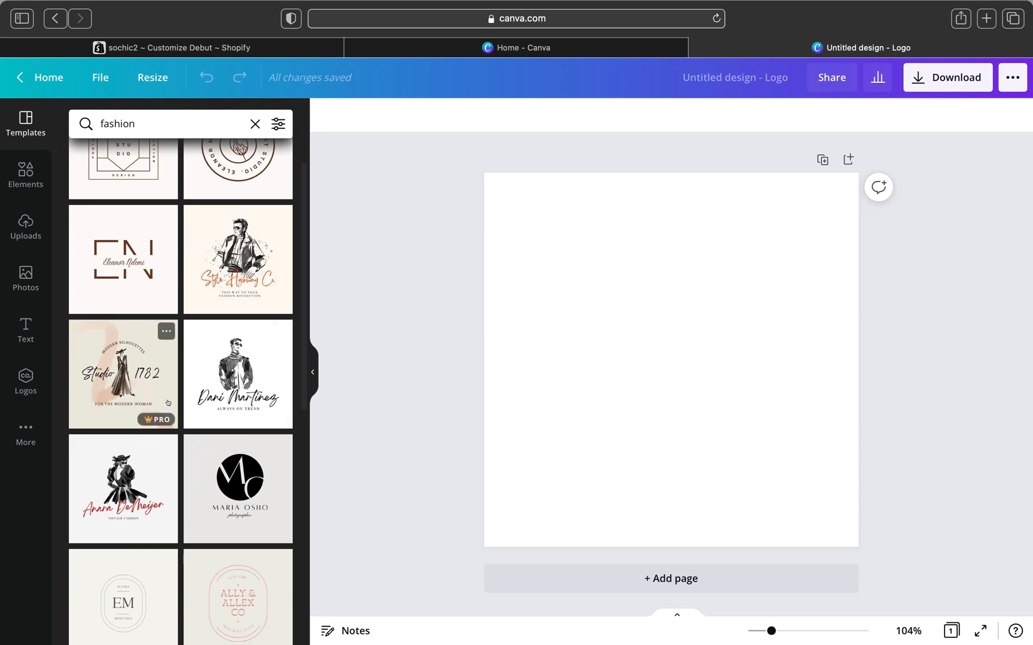
{"action": "scroll", "coordinate": [169, 490], "scroll_direction": "down", "scroll_amount": 5}
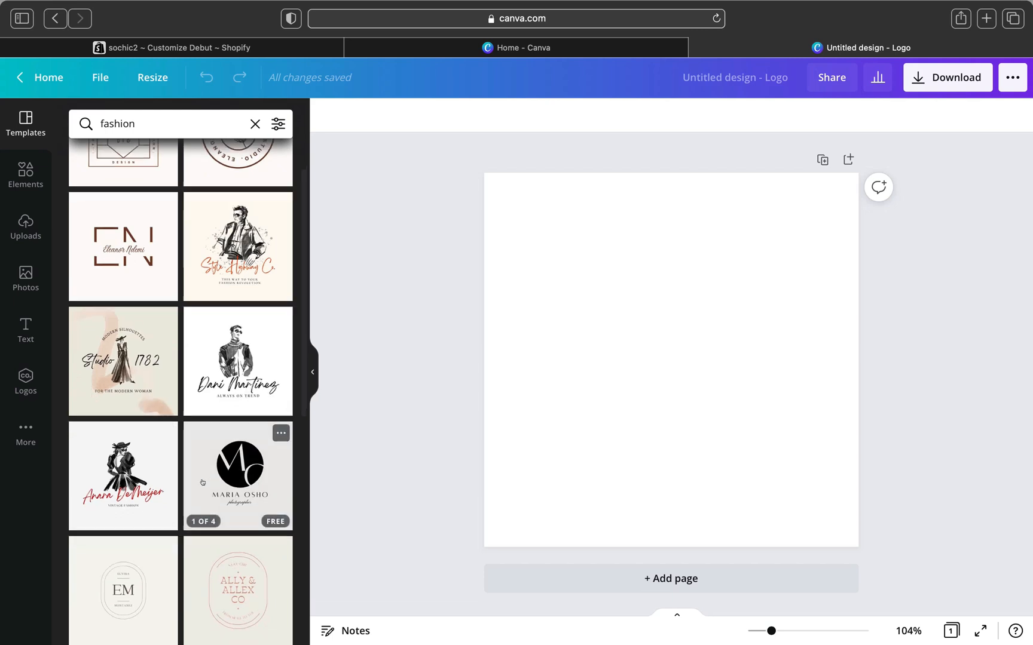
{"action": "scroll", "coordinate": [170, 497], "scroll_direction": "down", "scroll_amount": 5}
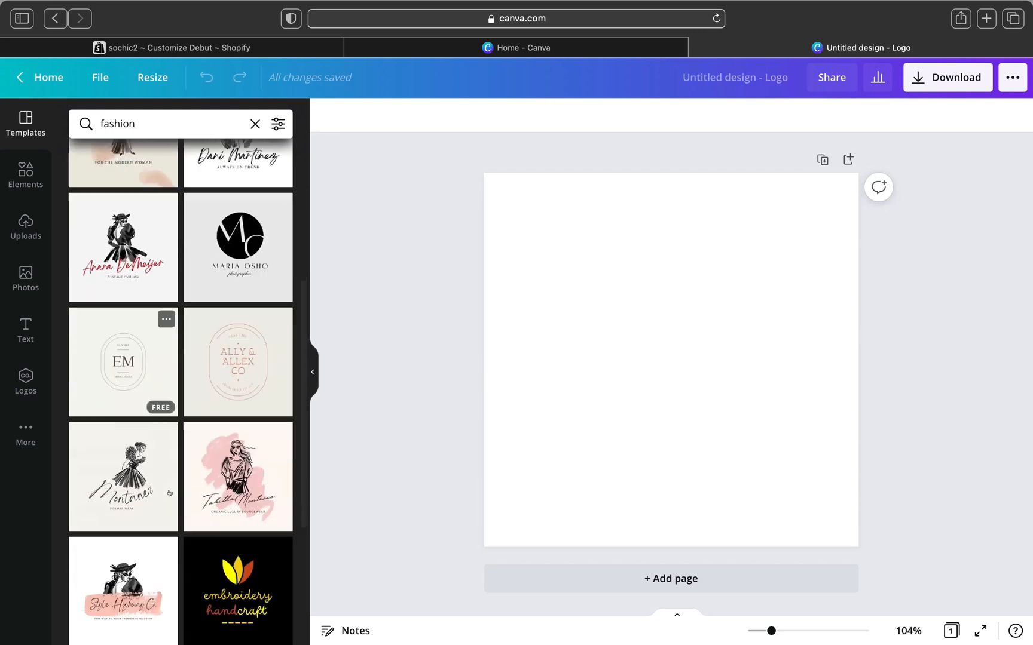
{"action": "scroll", "coordinate": [170, 493], "scroll_direction": "down", "scroll_amount": 8}
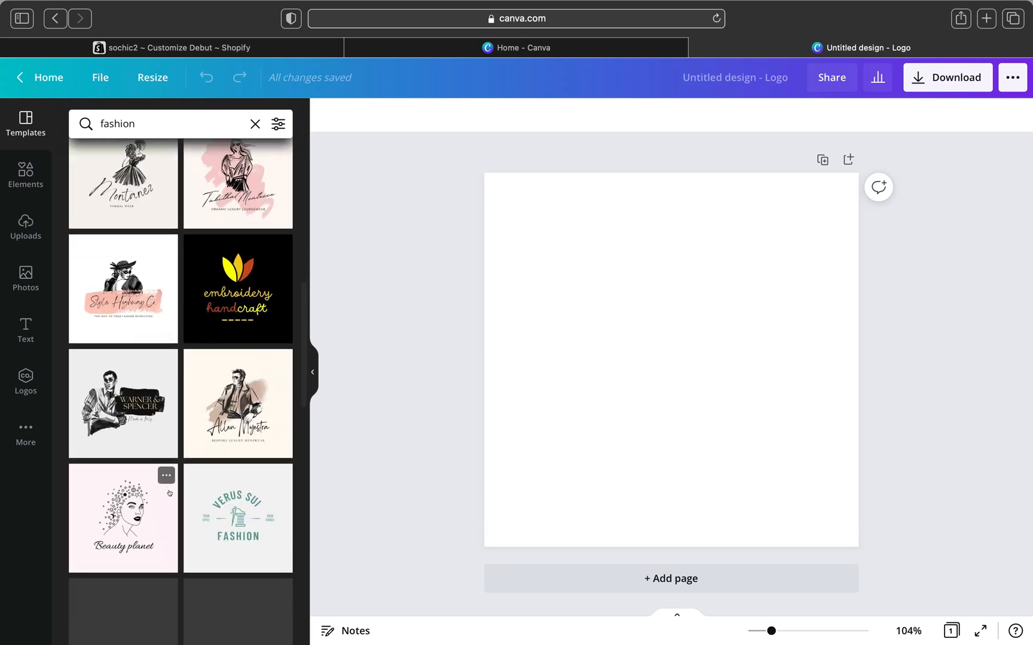
{"action": "scroll", "coordinate": [226, 519], "scroll_direction": "down", "scroll_amount": 10}
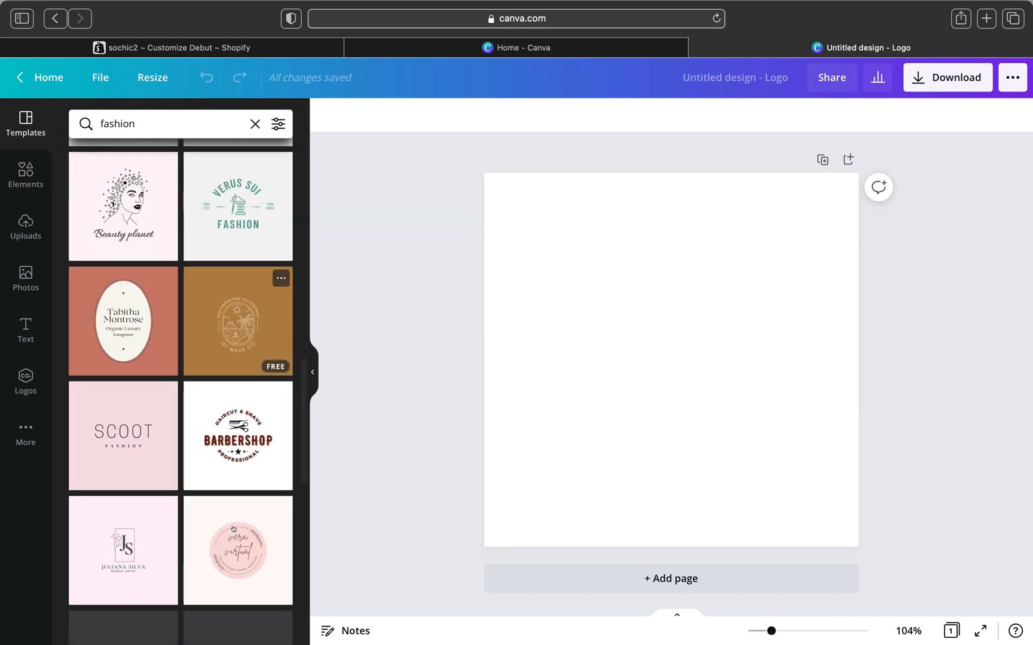
{"action": "scroll", "coordinate": [232, 523], "scroll_direction": "down", "scroll_amount": 6}
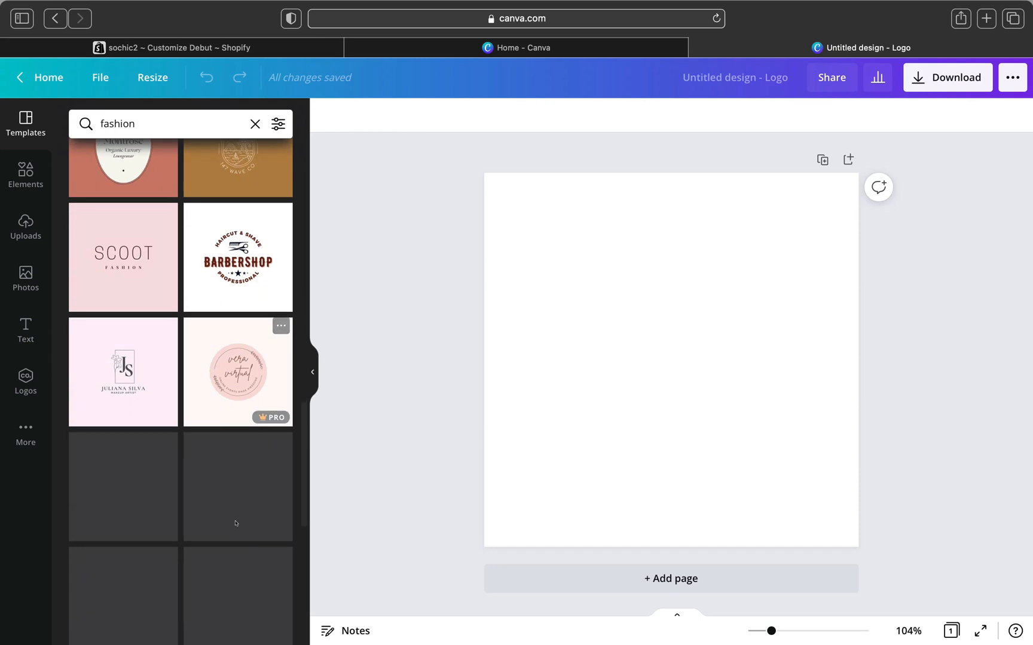
{"action": "scroll", "coordinate": [239, 478], "scroll_direction": "down", "scroll_amount": 5}
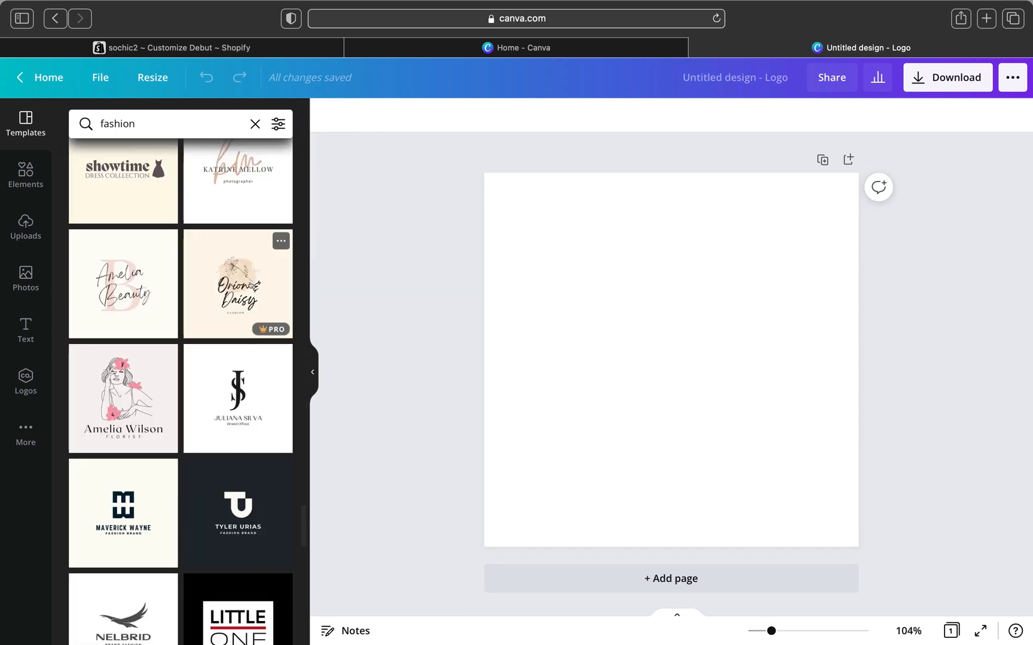
{"action": "left_click", "coordinate": [252, 284]}
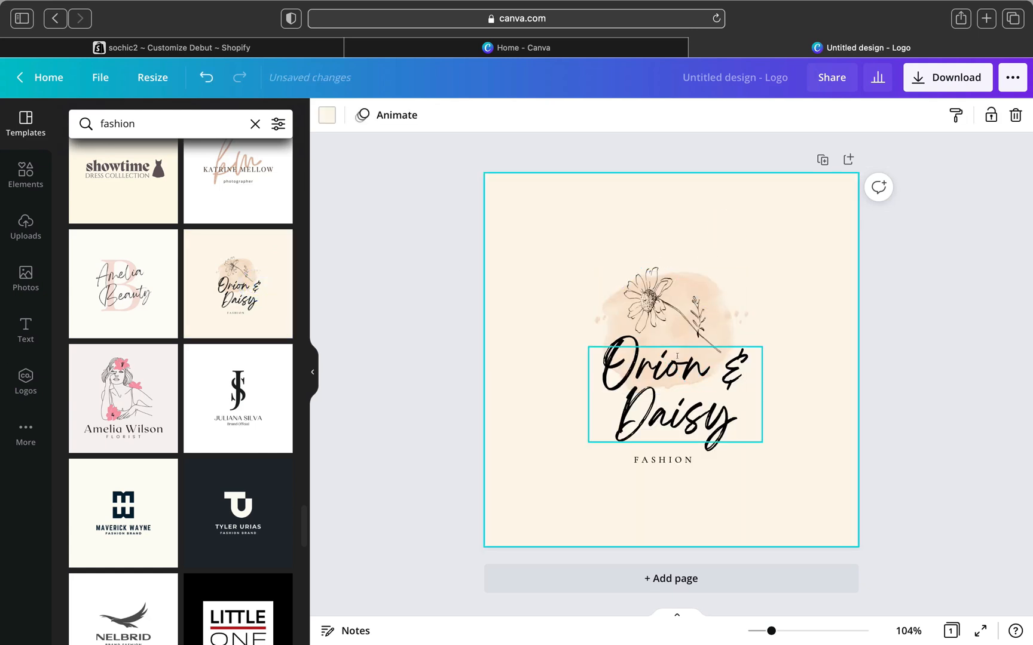
Replace the "Orion & Daisy" text in the logo with "So Chic2", placing "So" and "Chic2" on separate lines.
{"action": "left_click", "coordinate": [670, 377]}
{"action": "left_click", "coordinate": [724, 431]}
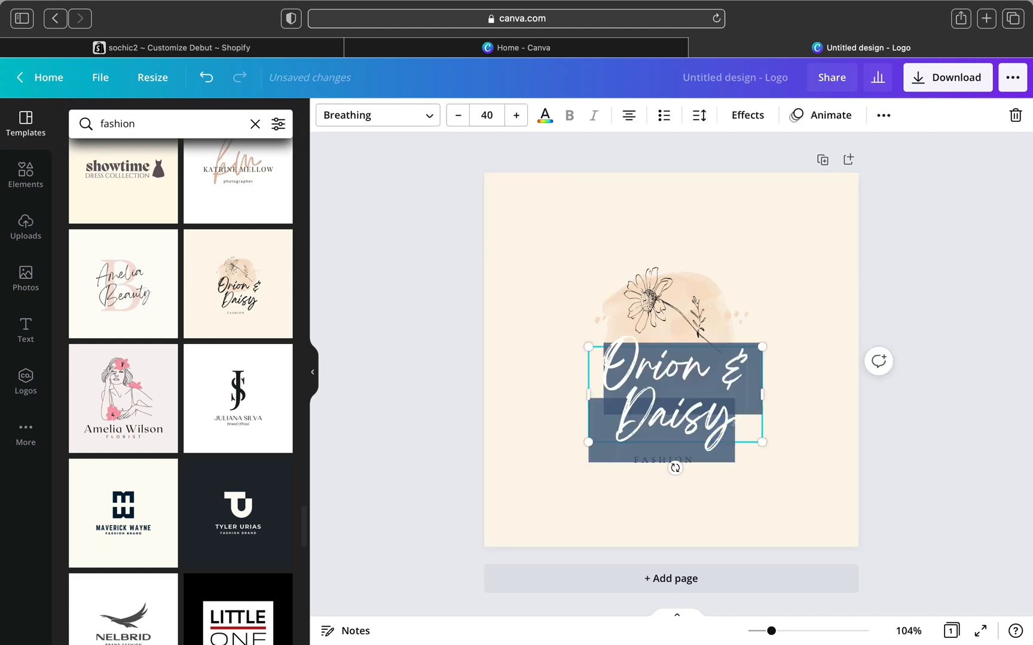
{"action": "left_click", "coordinate": [734, 425]}
{"action": "key", "text": "BackSpace"}
{"action": "key", "text": "BackSpace"}
{"action": "key", "text": "BackSpace"}
{"action": "key", "text": "BackSpace"}
{"action": "key", "text": "BackSpace"}
{"action": "key", "text": "BackSpace"}
{"action": "key", "text": "BackSpace"}
{"action": "key", "text": "BackSpace"}
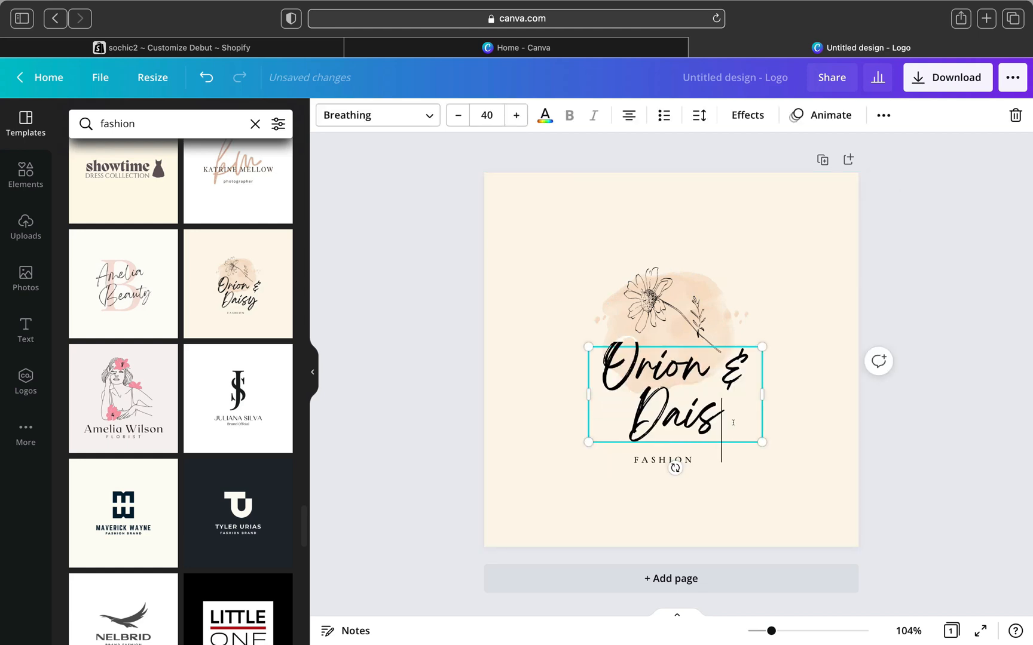
{"action": "key", "text": "BackSpace"}
{"action": "key", "text": "BackSpace"}
{"action": "key", "text": "BackSpace"}
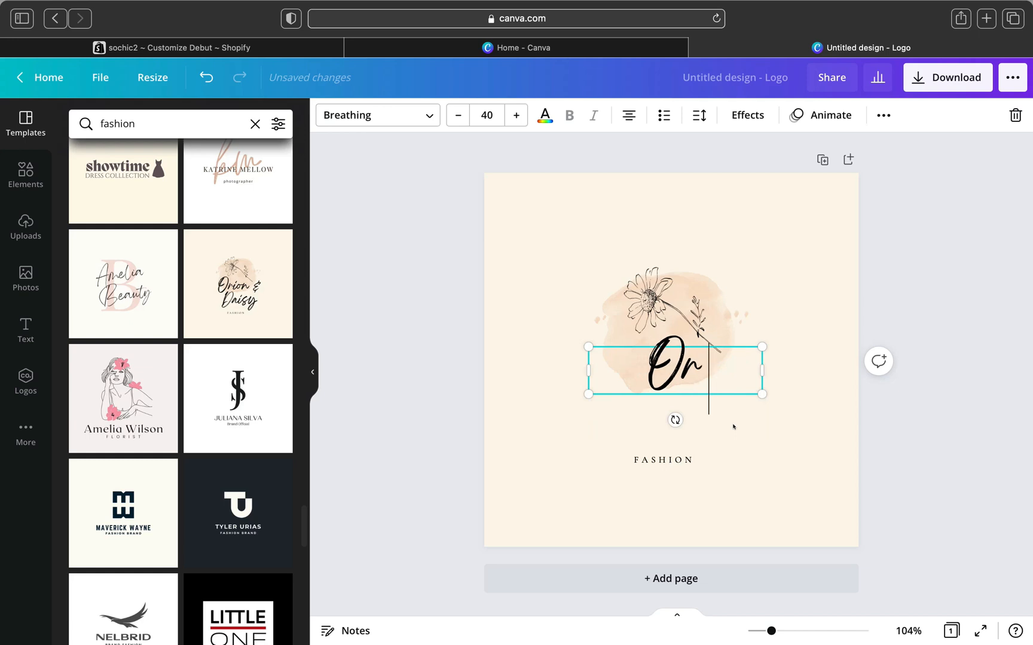
{"action": "type", "text": "Sp"}
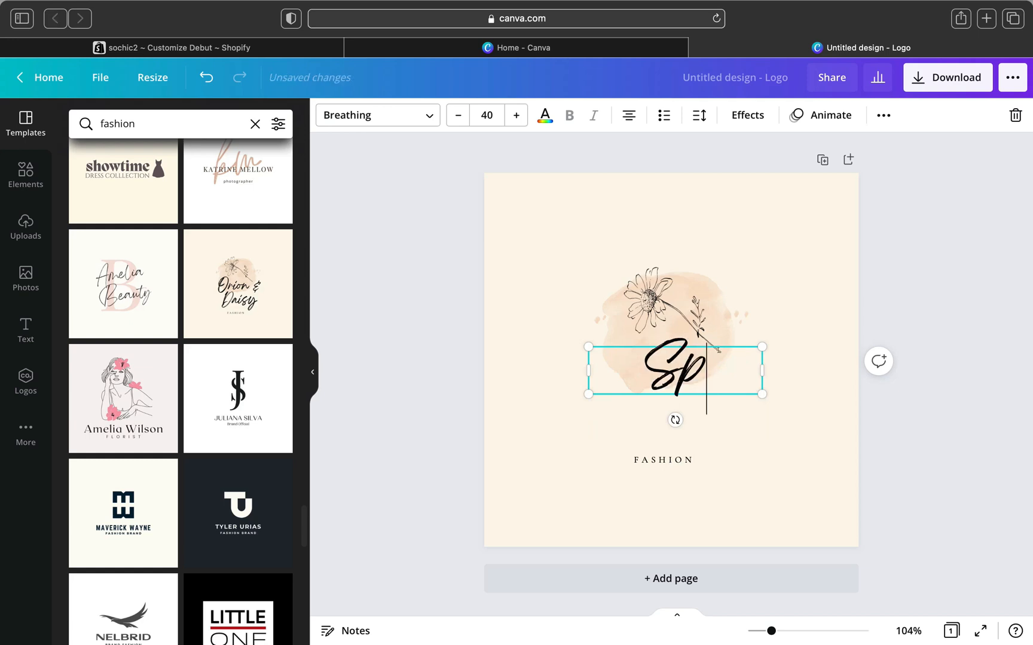
{"action": "key", "text": "BackSpace"}
{"action": "type", "text": "o"}
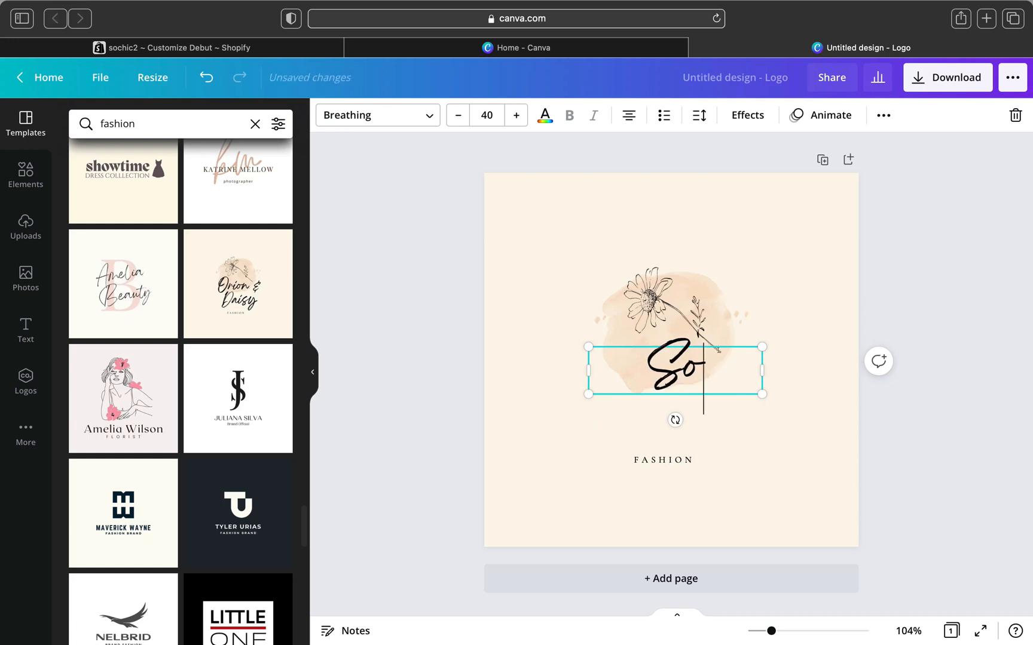
{"action": "key", "text": "Return"}
{"action": "type", "text": "c"}
{"action": "key", "text": "BackSpace"}
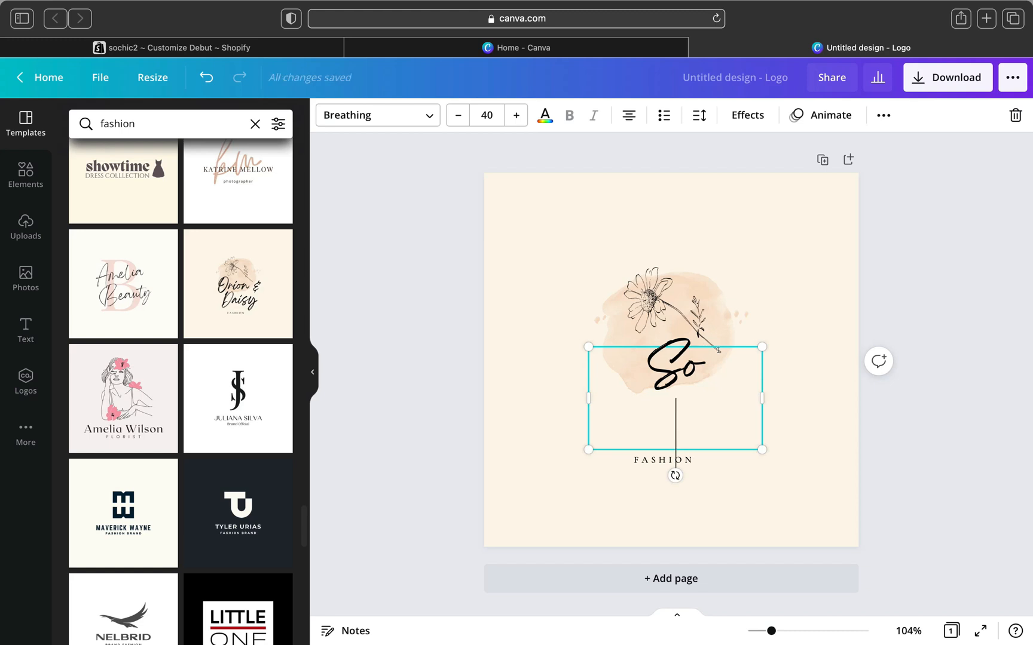
{"action": "type", "text": "Chic2"}
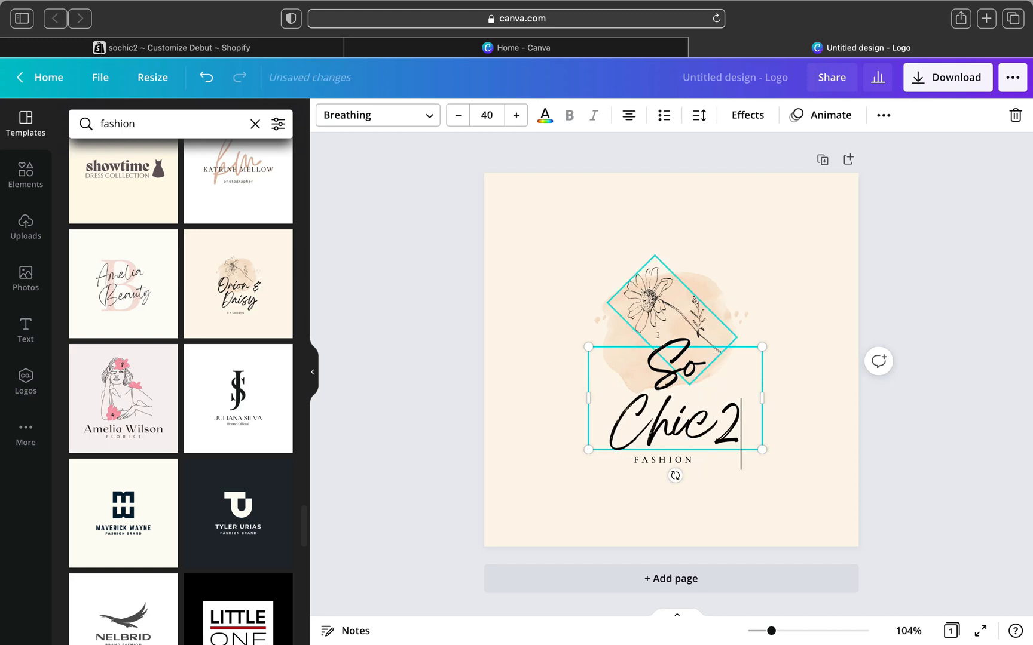
Delete the small "FASHION" tagline beneath the logo's brand name.
{"action": "double_click", "coordinate": [703, 458]}
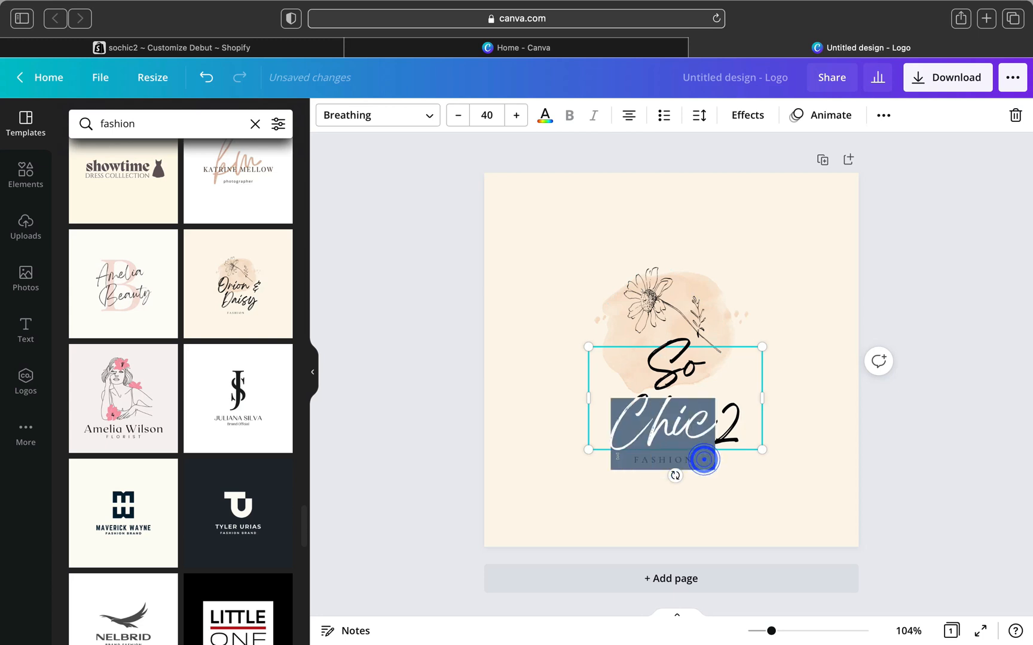
{"action": "left_click", "coordinate": [720, 471]}
{"action": "left_click", "coordinate": [697, 461]}
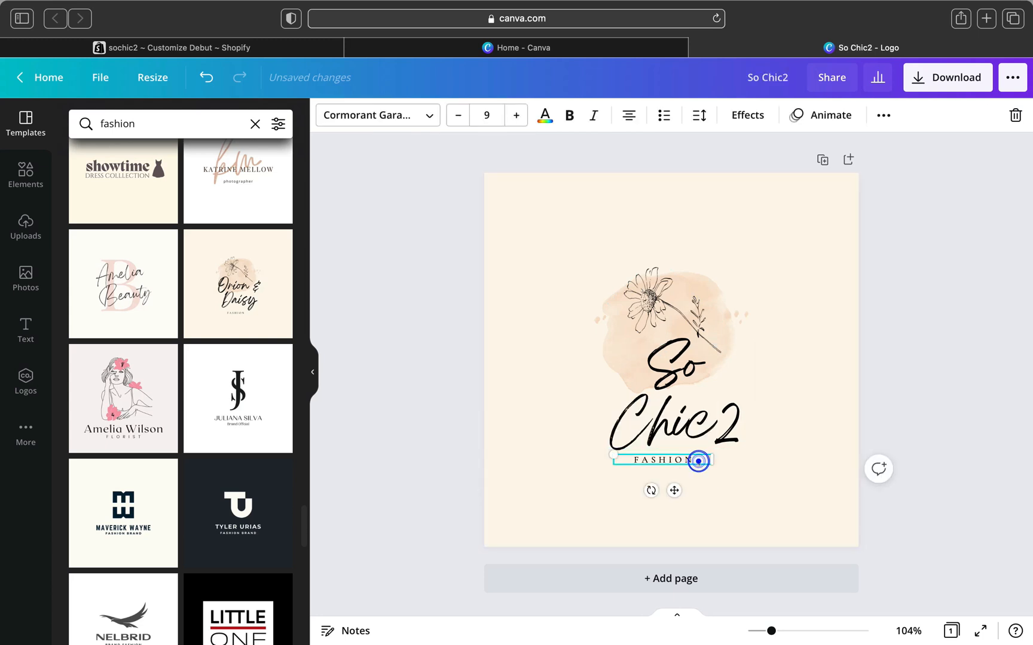
{"action": "key", "text": "Delete"}
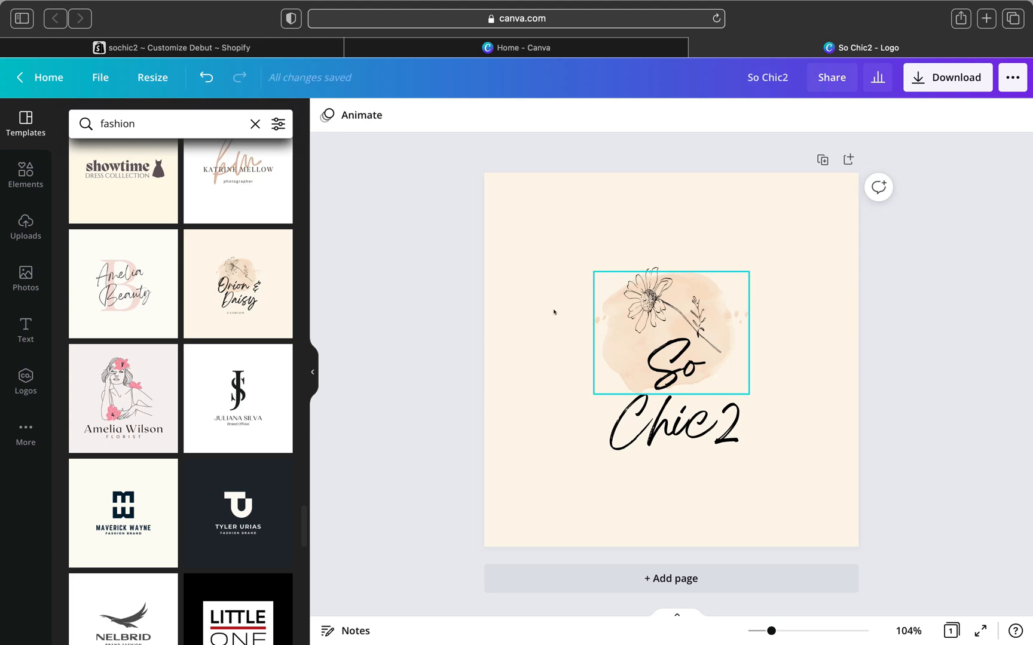
Change the logo page's background color to white.
{"action": "left_click", "coordinate": [546, 303]}
{"action": "left_click", "coordinate": [328, 116]}
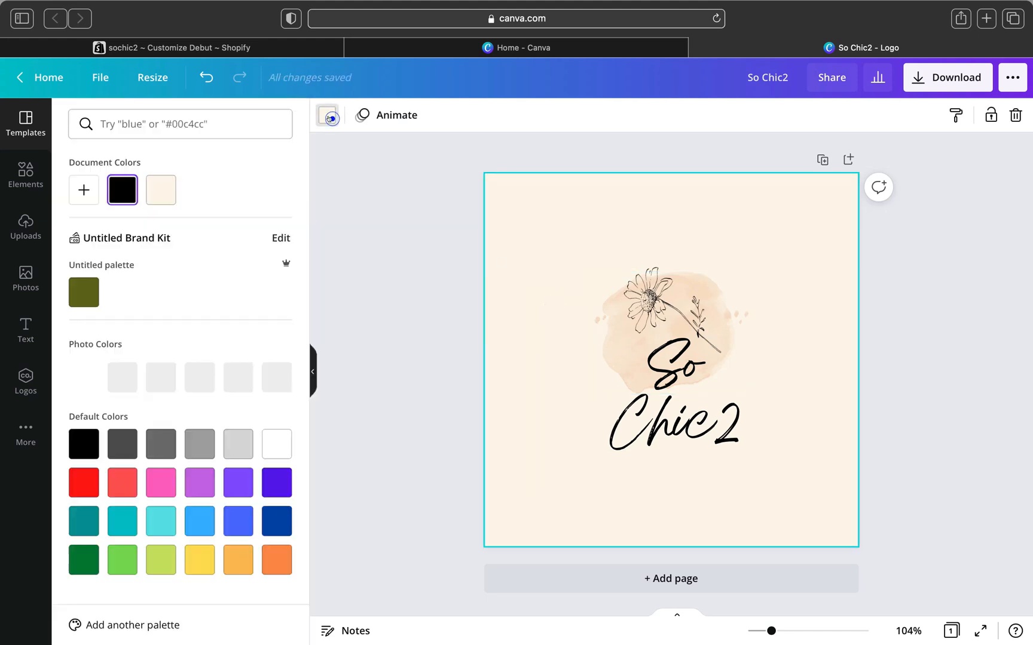
{"action": "left_click", "coordinate": [276, 443]}
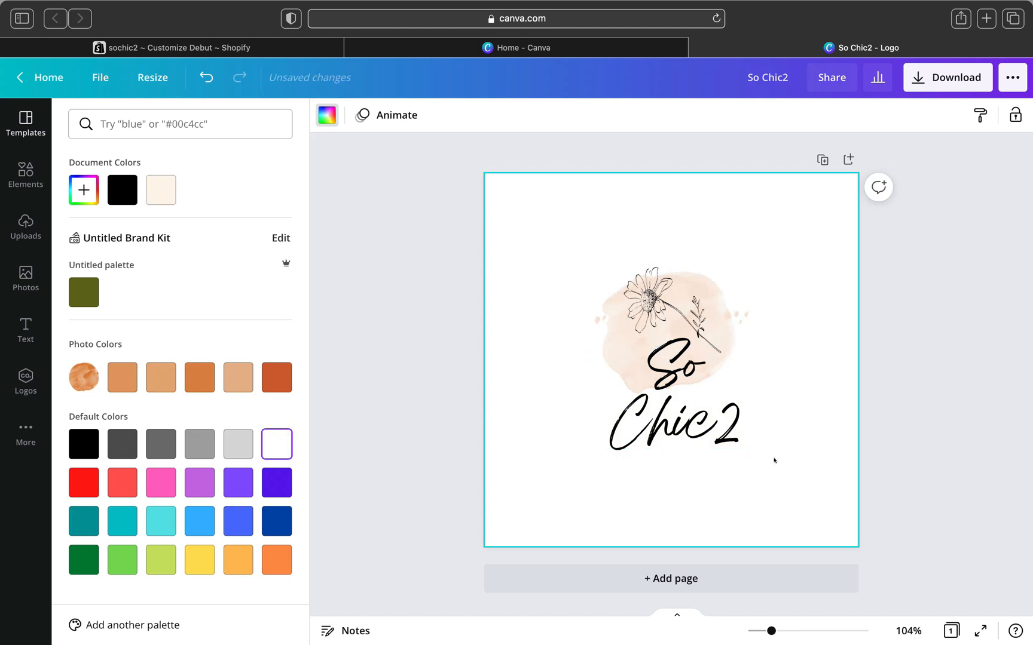
{"action": "left_click", "coordinate": [634, 352]}
{"action": "left_click", "coordinate": [634, 320]}
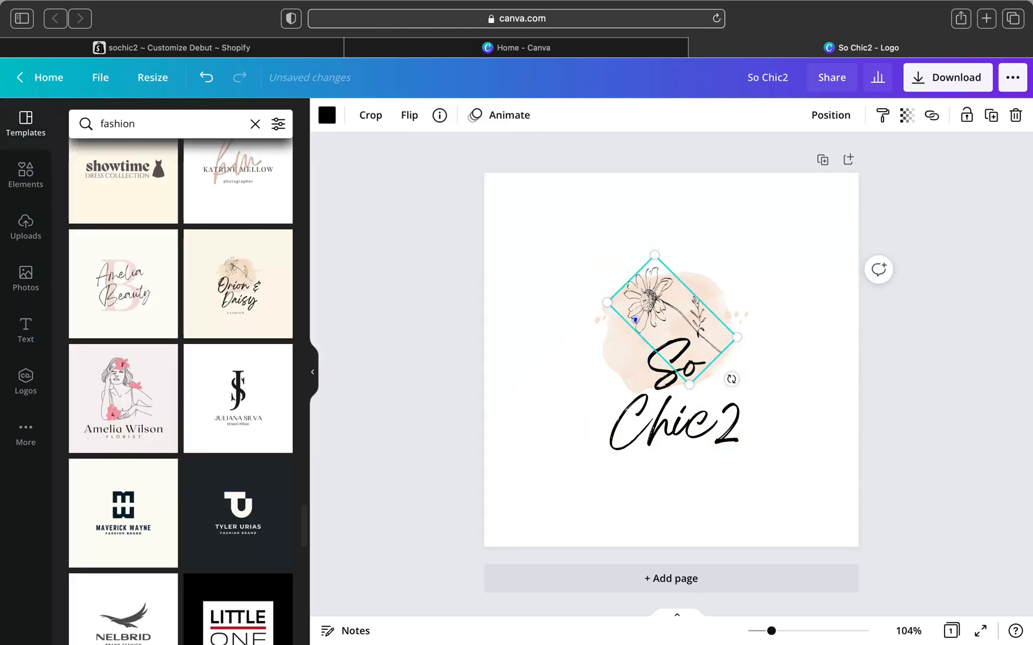
{"action": "left_click", "coordinate": [328, 113]}
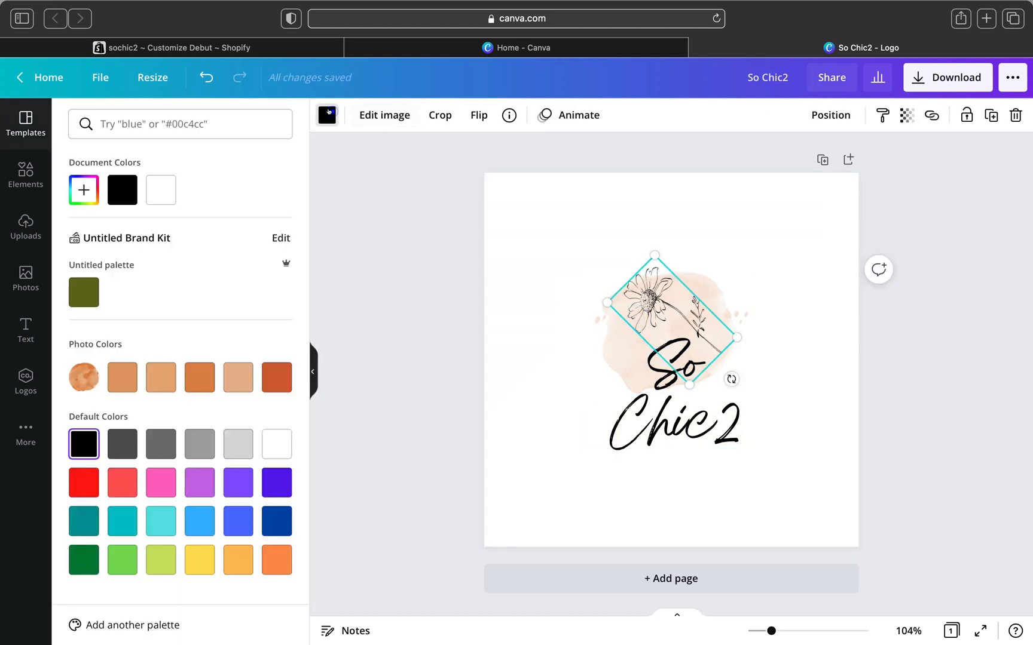
{"action": "left_click", "coordinate": [628, 366]}
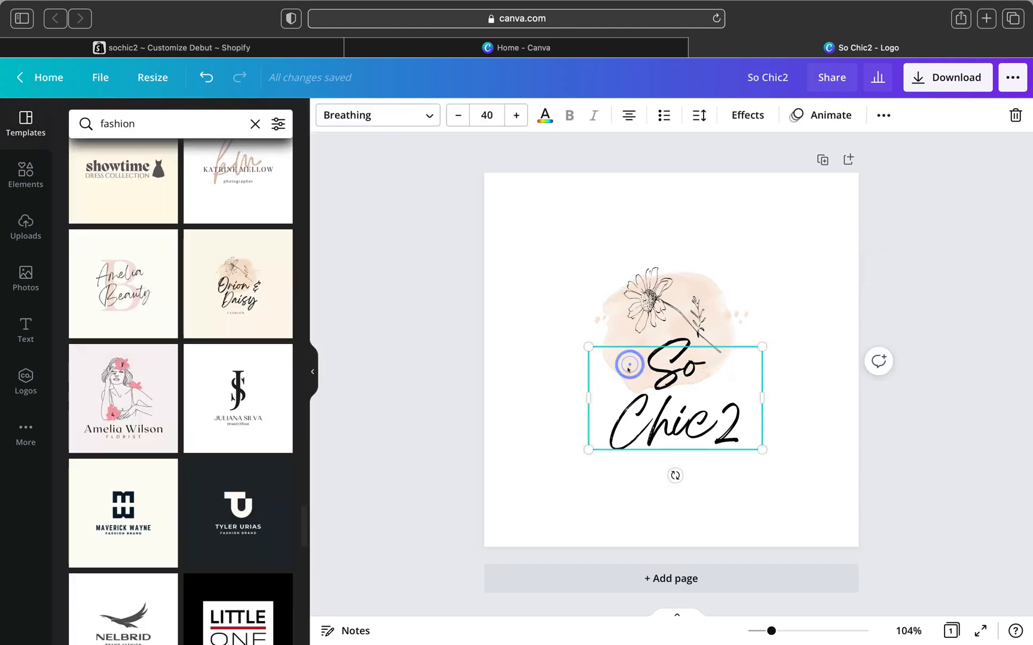
{"action": "left_click", "coordinate": [807, 309]}
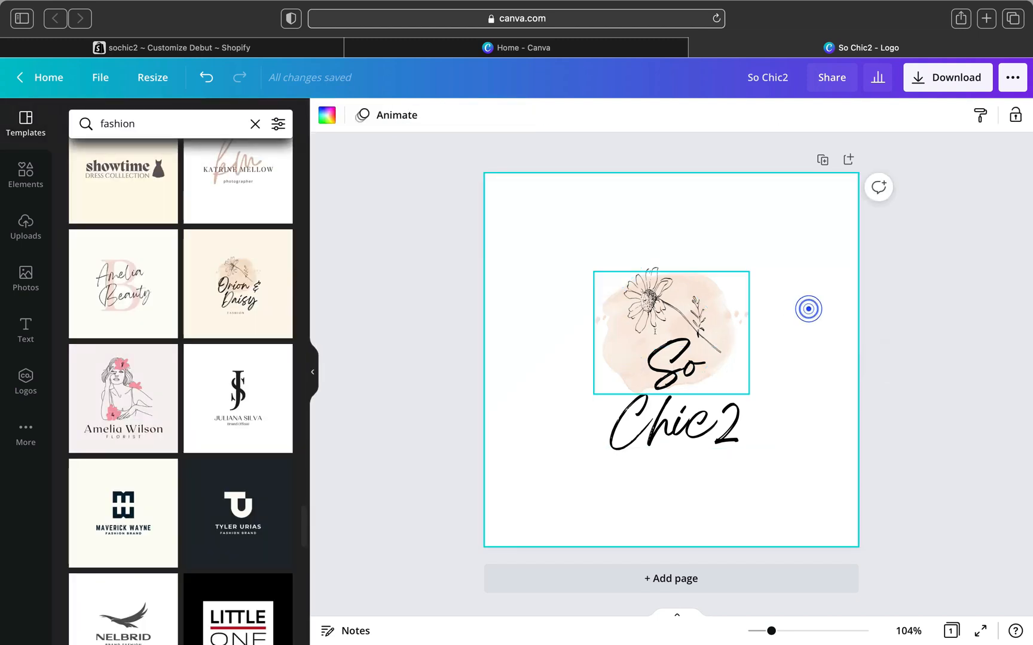
Move the "So Chic2" text slightly up and to the left so it overlaps the flower artwork more.
{"action": "left_click", "coordinate": [619, 356]}
{"action": "left_click", "coordinate": [613, 320]}
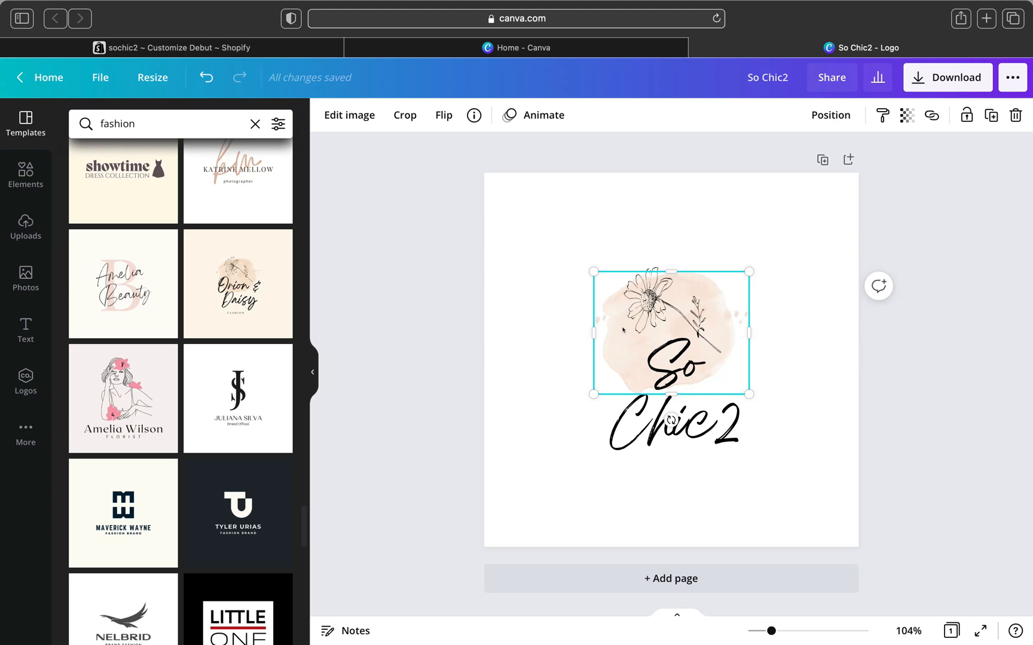
{"action": "double_click", "coordinate": [623, 328]}
{"action": "left_click", "coordinate": [804, 312]}
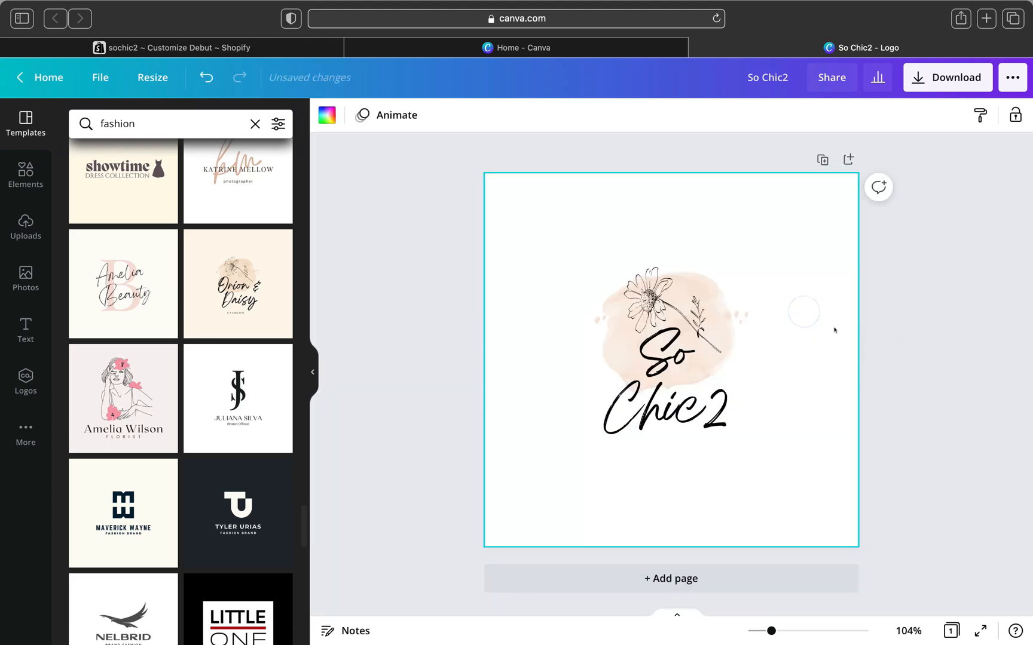
Download the finished logo as a PNG, close the Canva tabs and return to the Shopify theme editor.
{"action": "left_click", "coordinate": [922, 79]}
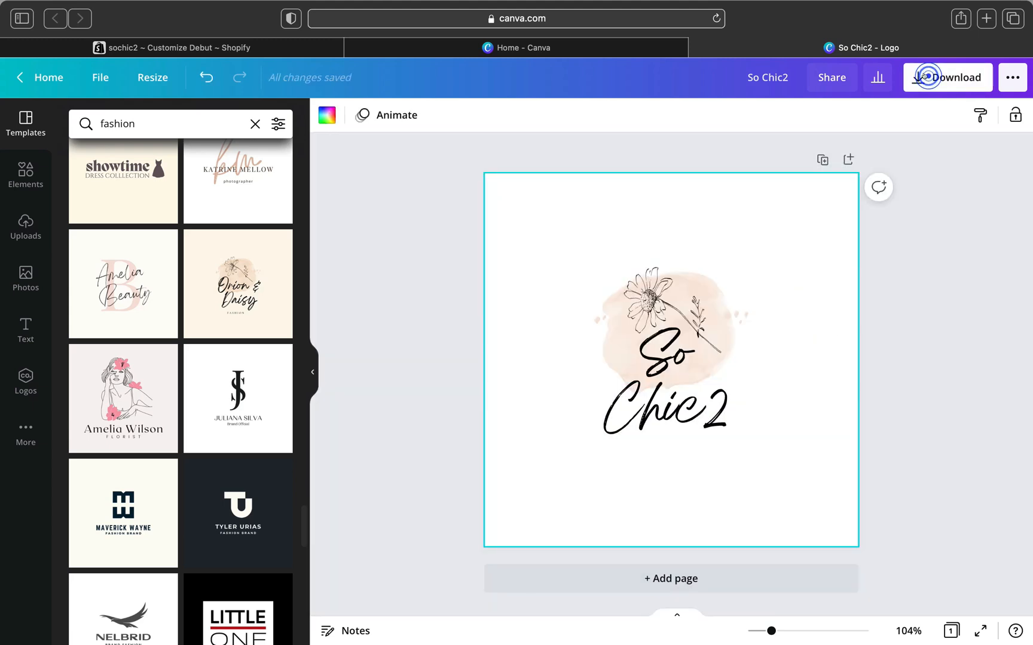
{"action": "left_click", "coordinate": [890, 354]}
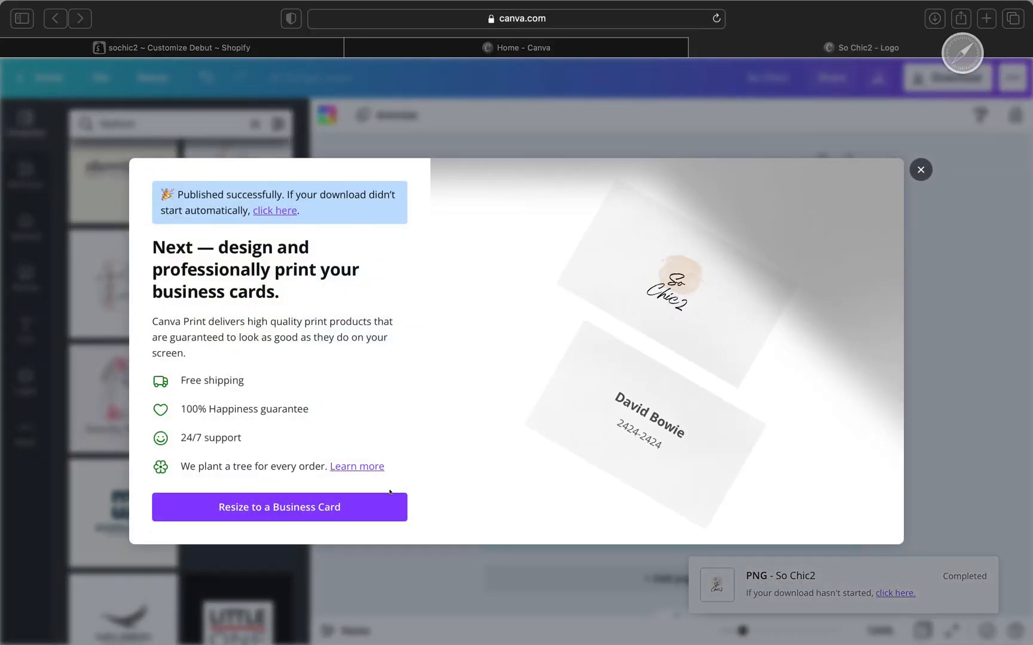
{"action": "left_click", "coordinate": [362, 46]}
{"action": "left_click", "coordinate": [353, 47]}
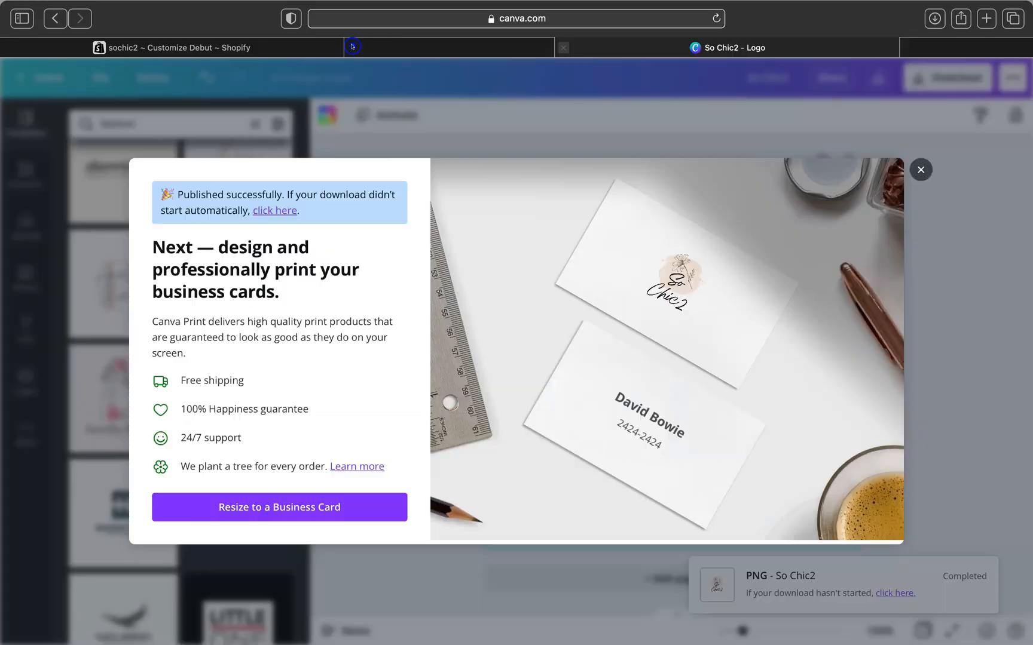
{"action": "left_click", "coordinate": [353, 48]}
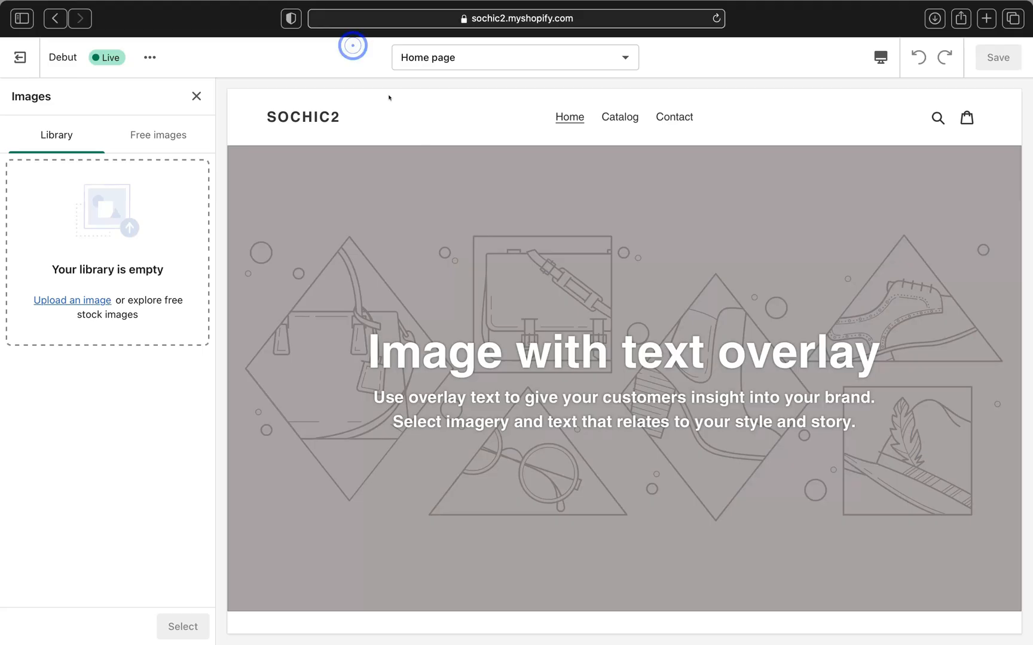
Upload the downloaded So Chic2 logo to the image library and set it as the header's logo image.
{"action": "left_click", "coordinate": [84, 299]}
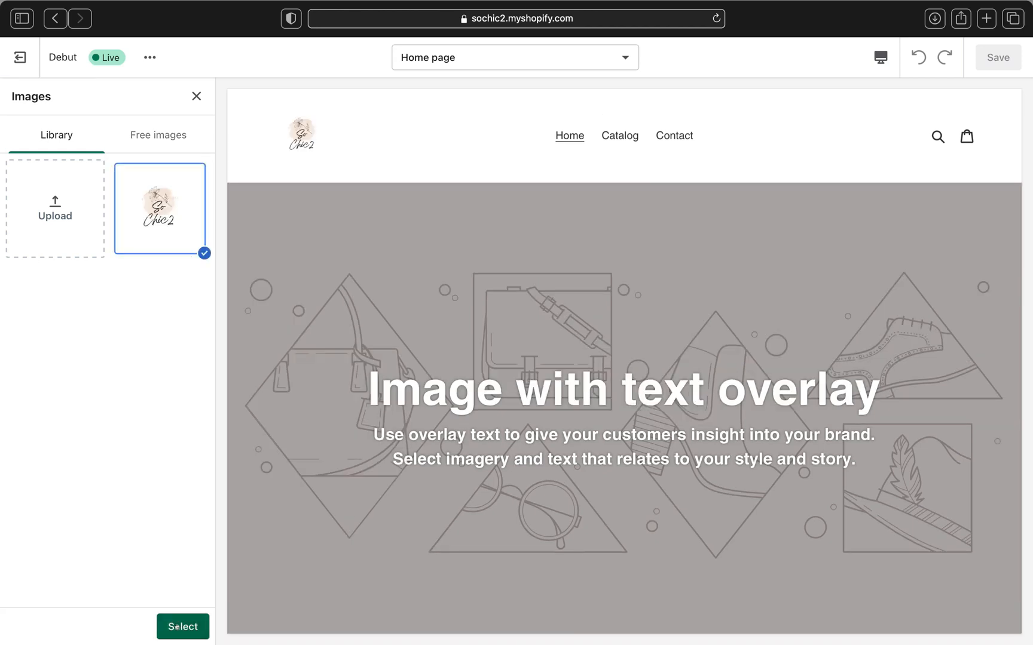
{"action": "left_click", "coordinate": [177, 626]}
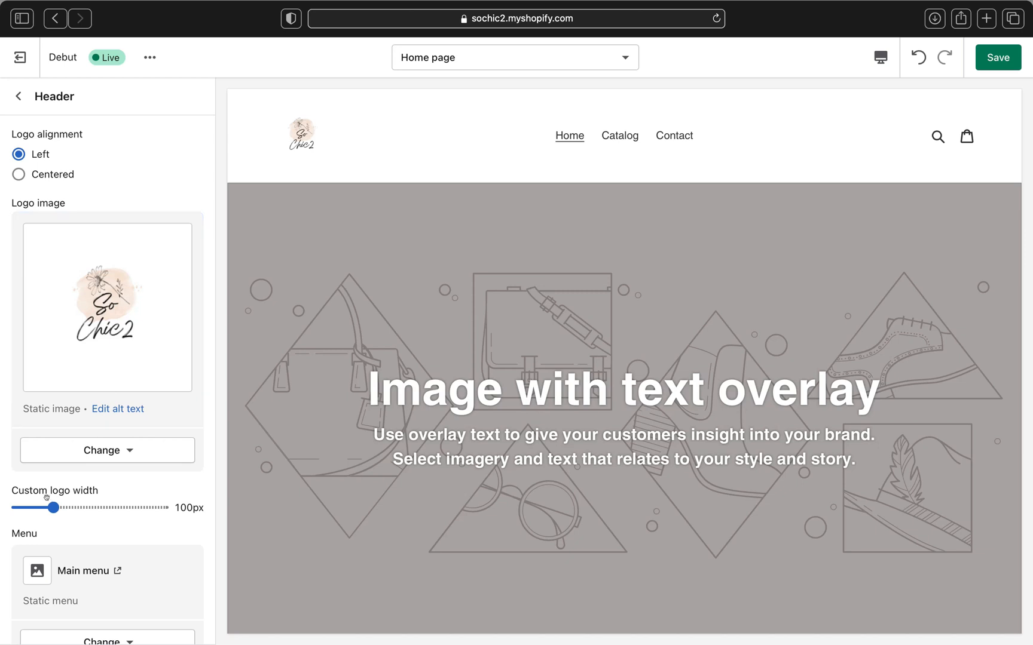
Try custom logo widths of 165 px and 230 px and the centered alignment, restoring 100 px and left alignment.
{"action": "left_click_drag", "start_coordinate": [51, 506], "coordinate": [96, 502]}
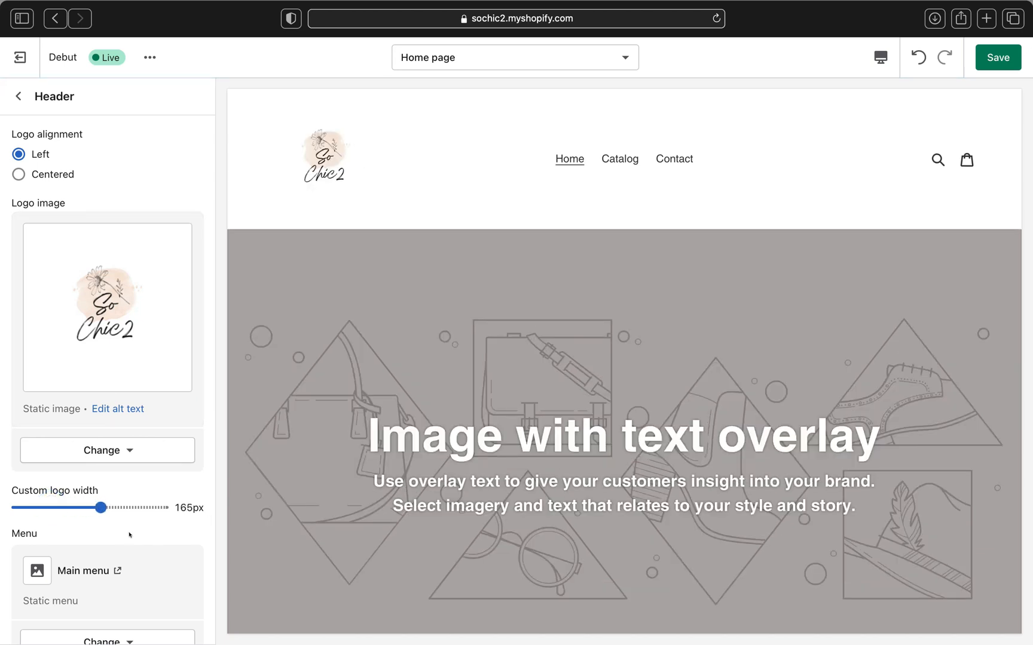
{"action": "left_click_drag", "start_coordinate": [96, 499], "coordinate": [145, 499]}
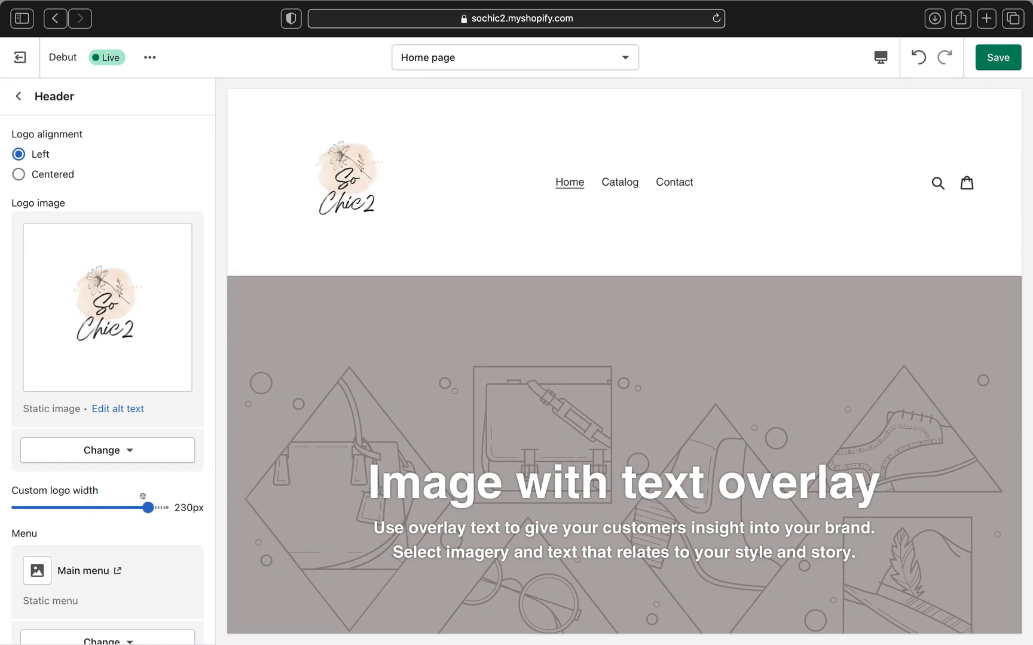
{"action": "left_click_drag", "start_coordinate": [147, 501], "coordinate": [48, 496]}
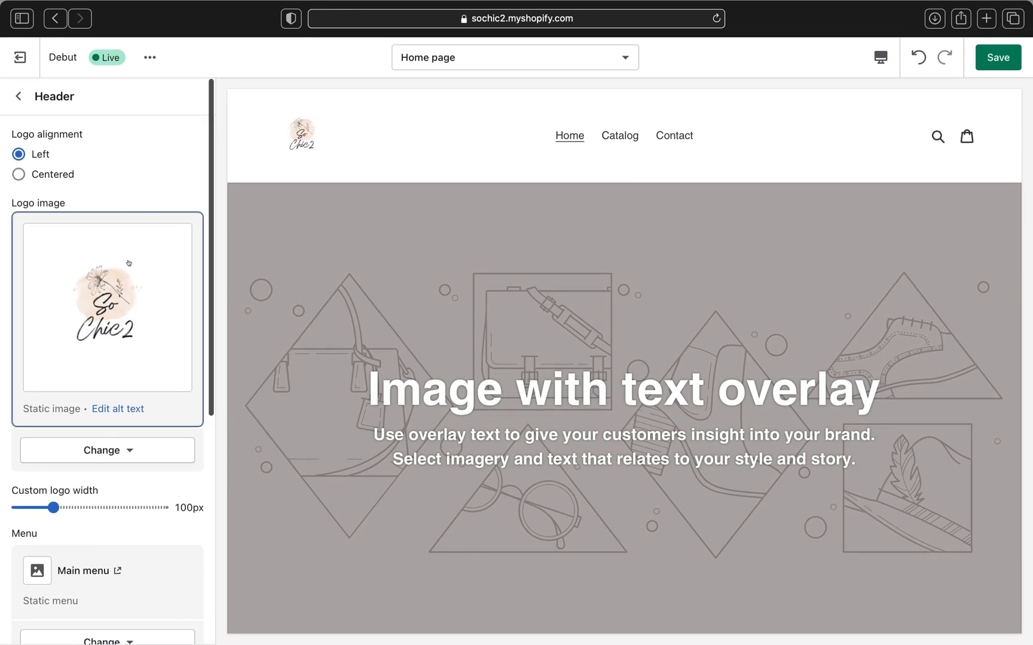
{"action": "left_click", "coordinate": [18, 171]}
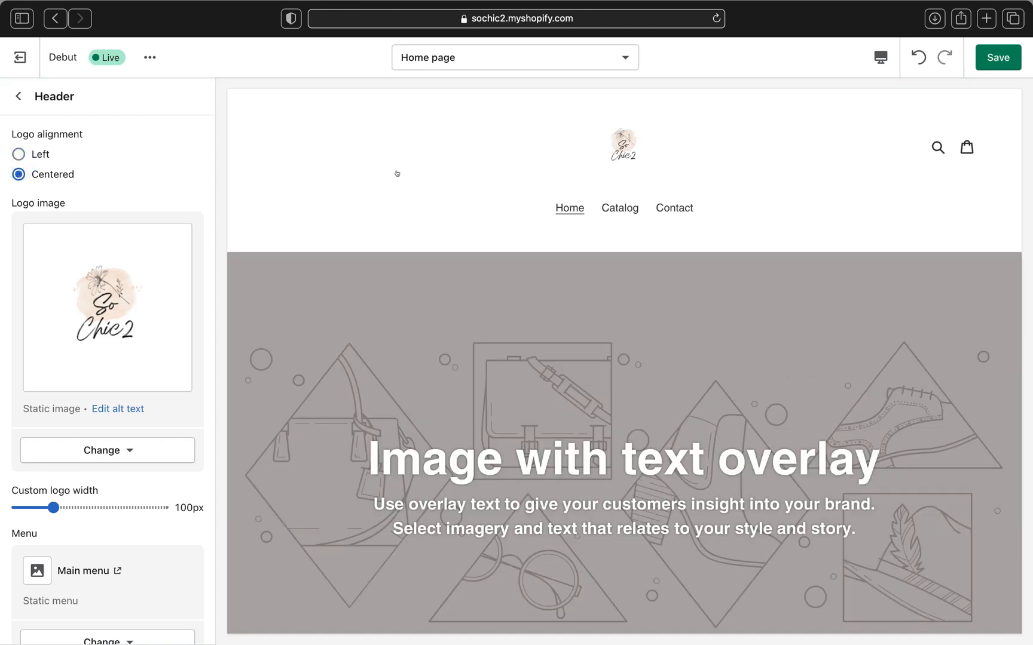
{"action": "left_click", "coordinate": [18, 155]}
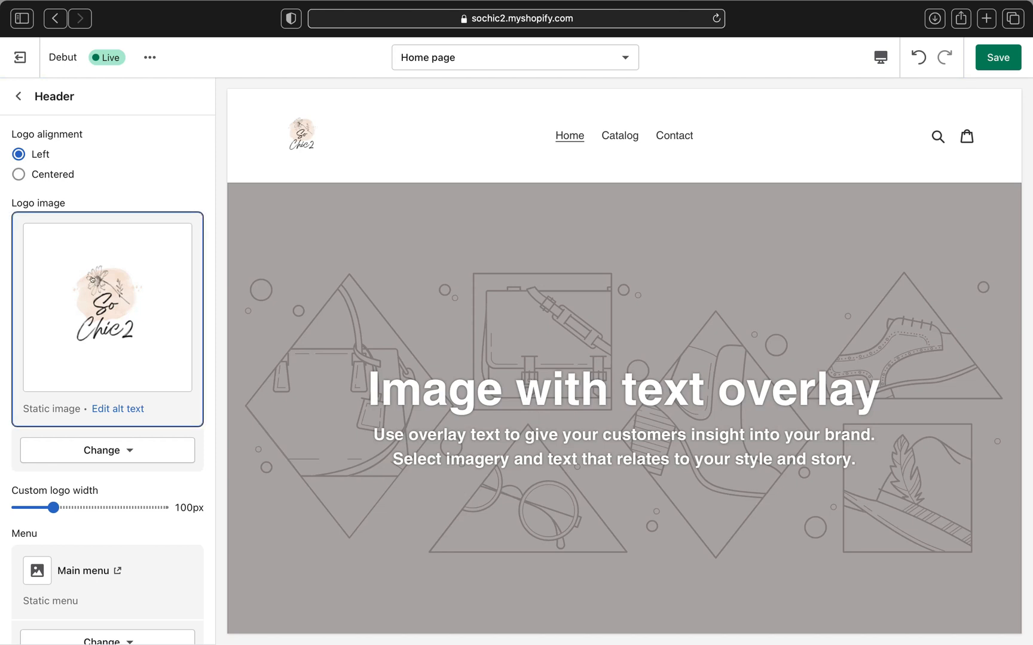
Examine the header's menu settings and the options for changing or removing the main menu.
{"action": "scroll", "coordinate": [89, 275], "scroll_direction": "down", "scroll_amount": 5}
{"action": "scroll", "coordinate": [95, 281], "scroll_direction": "down", "scroll_amount": 1}
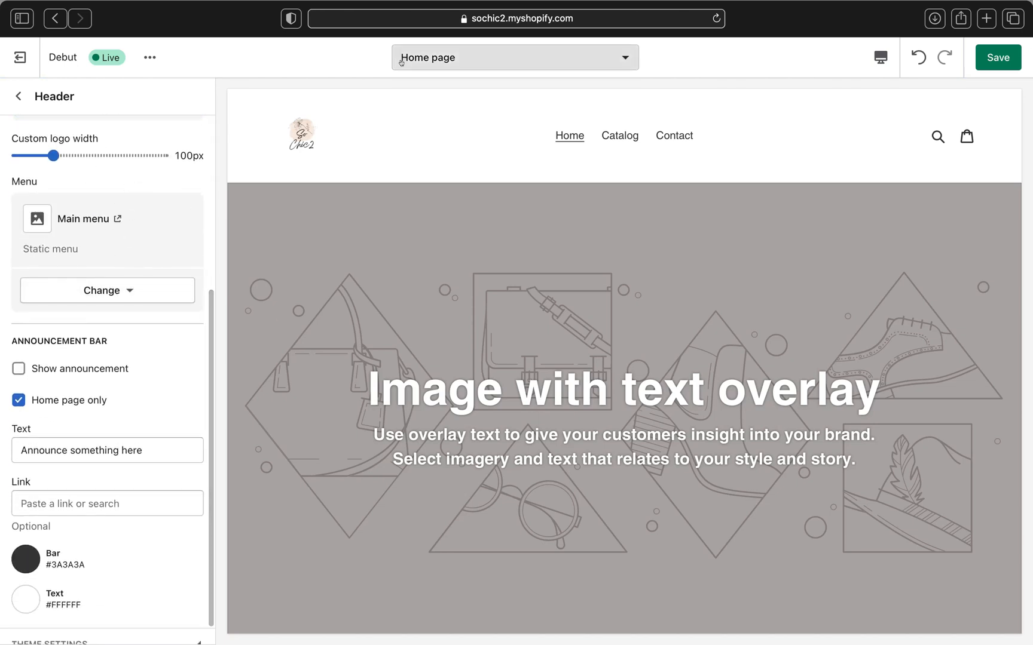
{"action": "scroll", "coordinate": [177, 343], "scroll_direction": "down", "scroll_amount": 1}
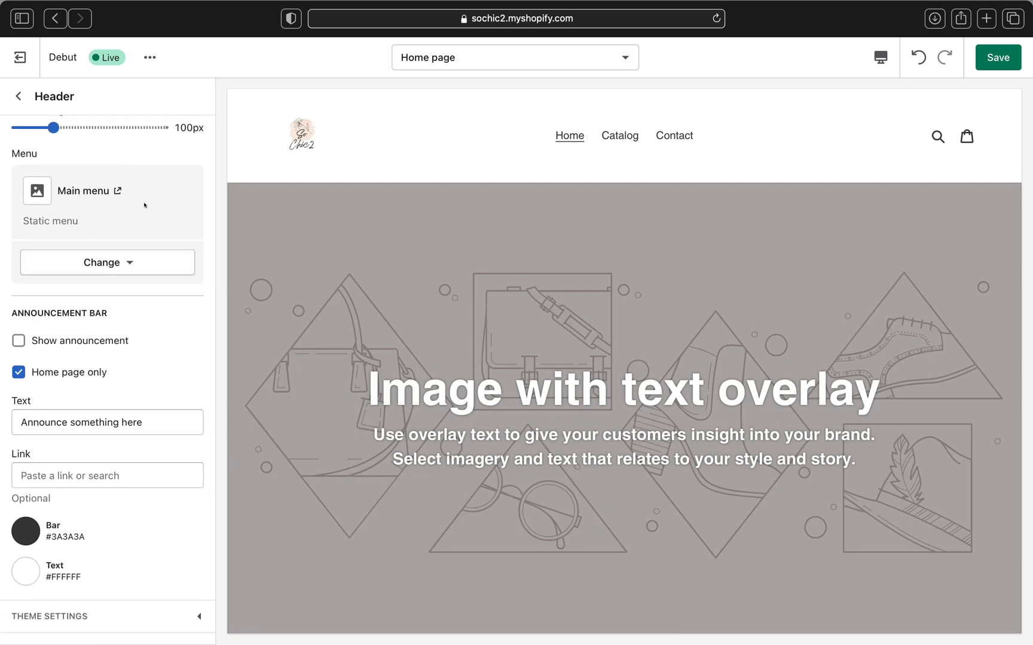
{"action": "left_click", "coordinate": [124, 264]}
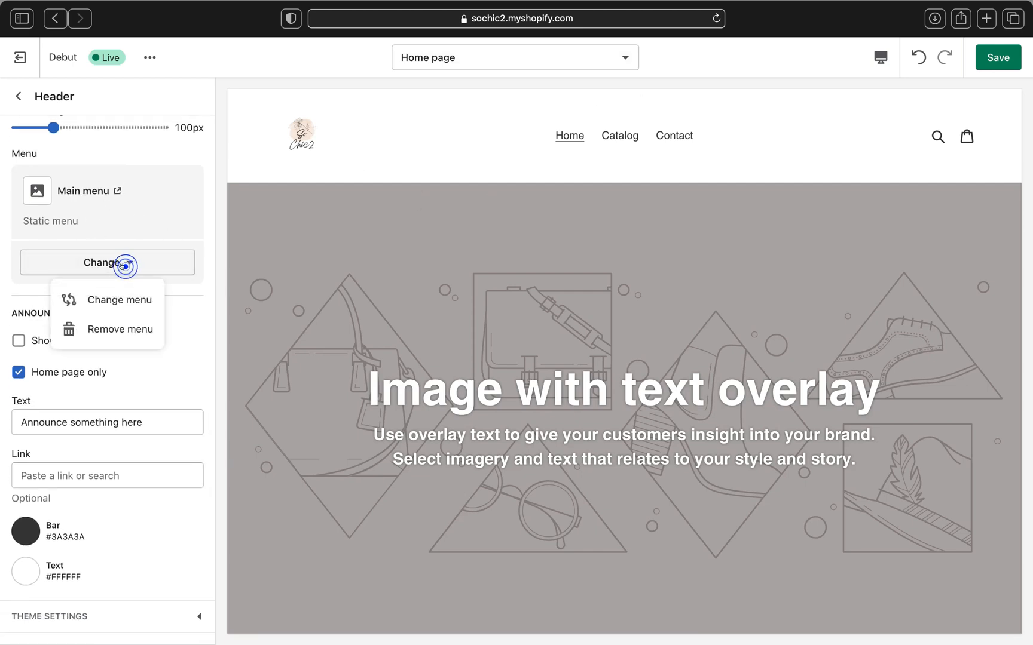
{"action": "left_click", "coordinate": [170, 326]}
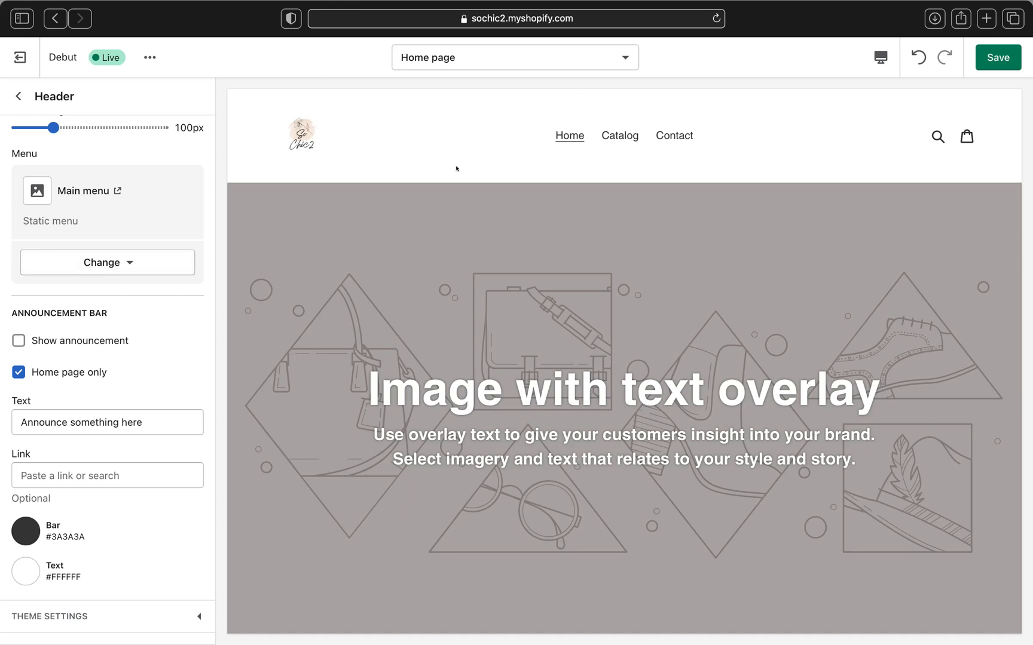
Show the announcement bar in the header and replace its text with "Get 20% Off On All Tops Today".
{"action": "left_click", "coordinate": [18, 340]}
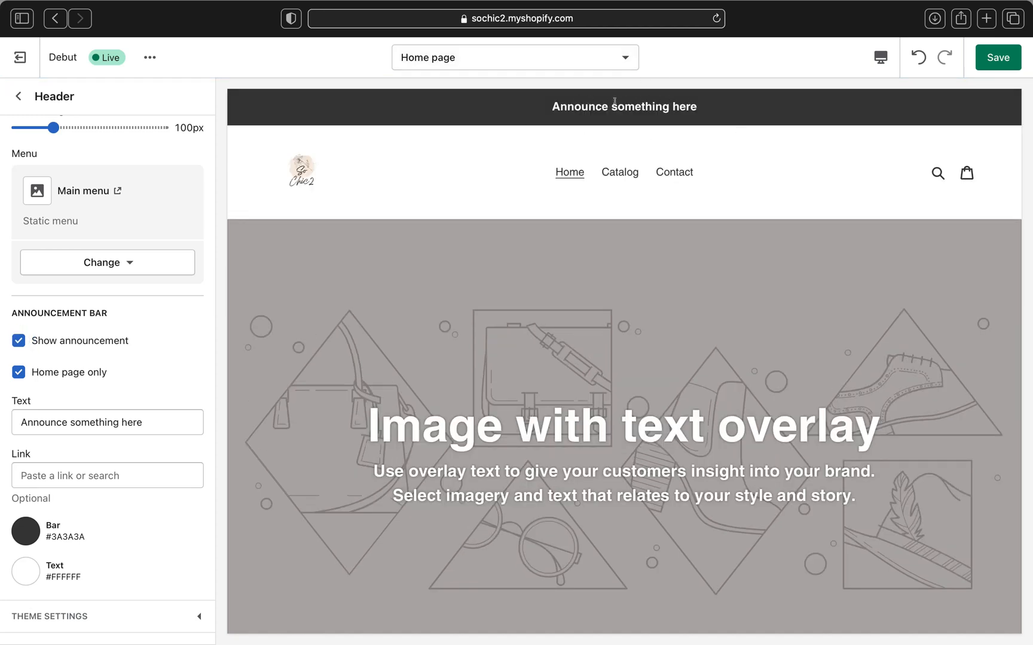
{"action": "left_click", "coordinate": [145, 423]}
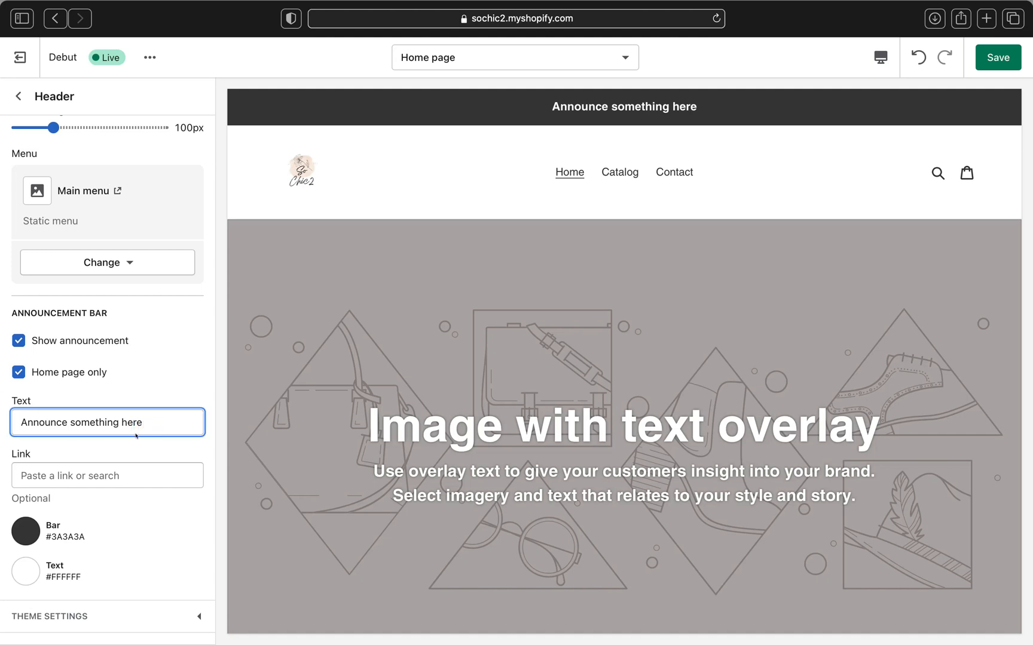
{"action": "key", "text": "BackSpace"}
{"action": "key", "text": "BackSpace"}
{"action": "key", "text": "BackSpace"}
{"action": "key", "text": "BackSpace"}
{"action": "key", "text": "BackSpace"}
{"action": "key", "text": "BackSpace"}
{"action": "key", "text": "BackSpace"}
{"action": "key", "text": "BackSpace"}
{"action": "key", "text": "BackSpace"}
{"action": "key", "text": "BackSpace"}
{"action": "key", "text": "BackSpace"}
{"action": "key", "text": "BackSpace"}
{"action": "key", "text": "BackSpace"}
{"action": "key", "text": "BackSpace"}
{"action": "key", "text": "BackSpace"}
{"action": "key", "text": "BackSpace"}
{"action": "key", "text": "BackSpace"}
{"action": "key", "text": "BackSpace"}
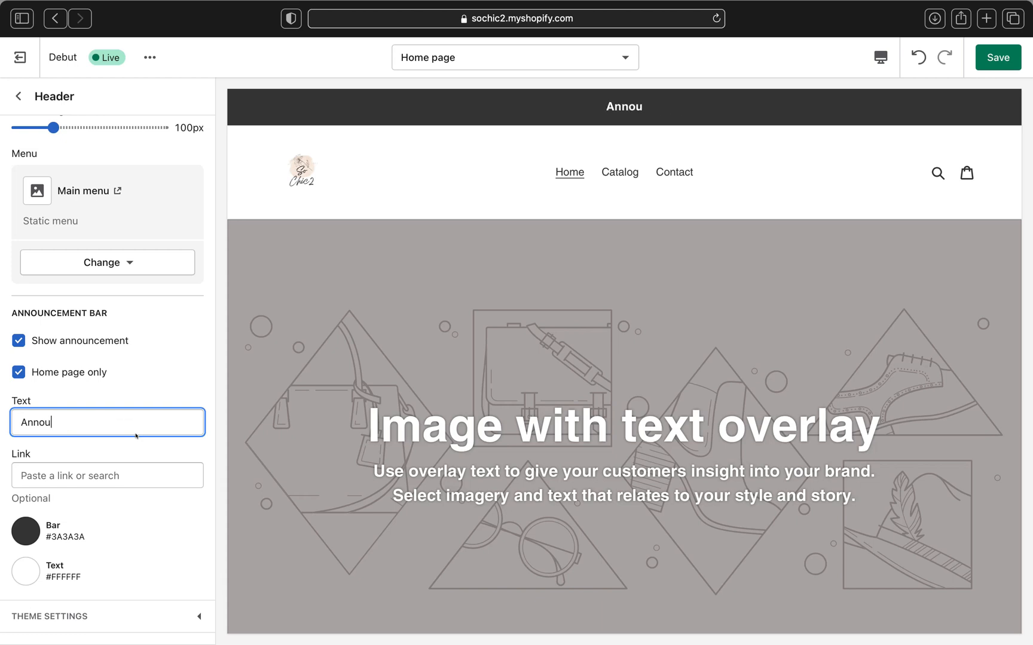
{"action": "key", "text": "BackSpace"}
{"action": "key", "text": "BackSpace"}
{"action": "key", "text": "BackSpace"}
{"action": "key", "text": "BackSpace"}
{"action": "key", "text": "BackSpace"}
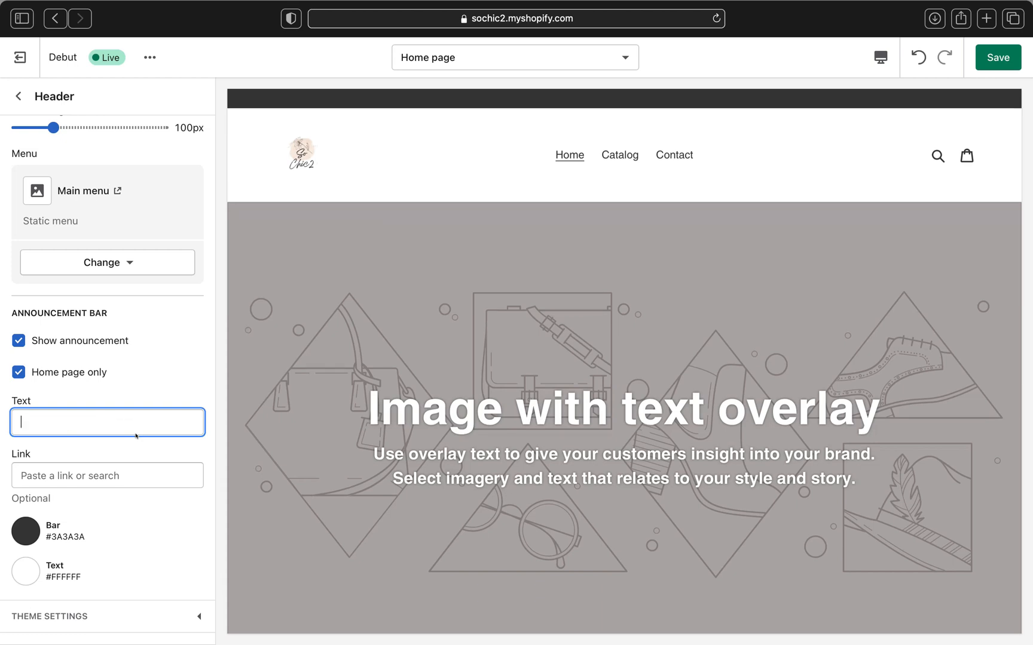
{"action": "type", "text": "G"}
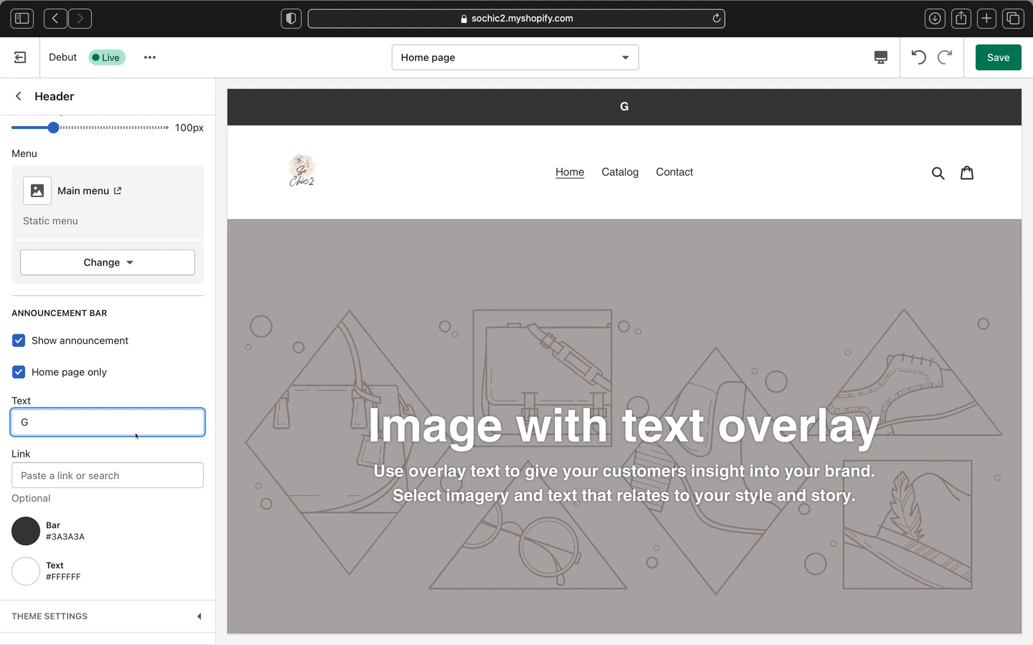
{"action": "type", "text": "et 20% Off "}
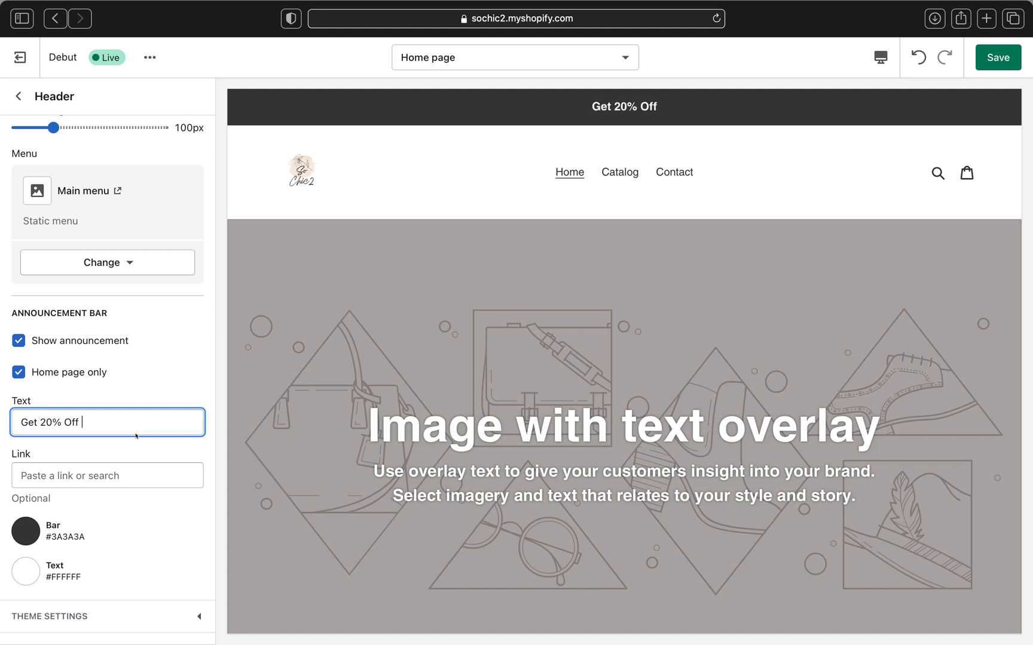
{"action": "type", "text": "On"}
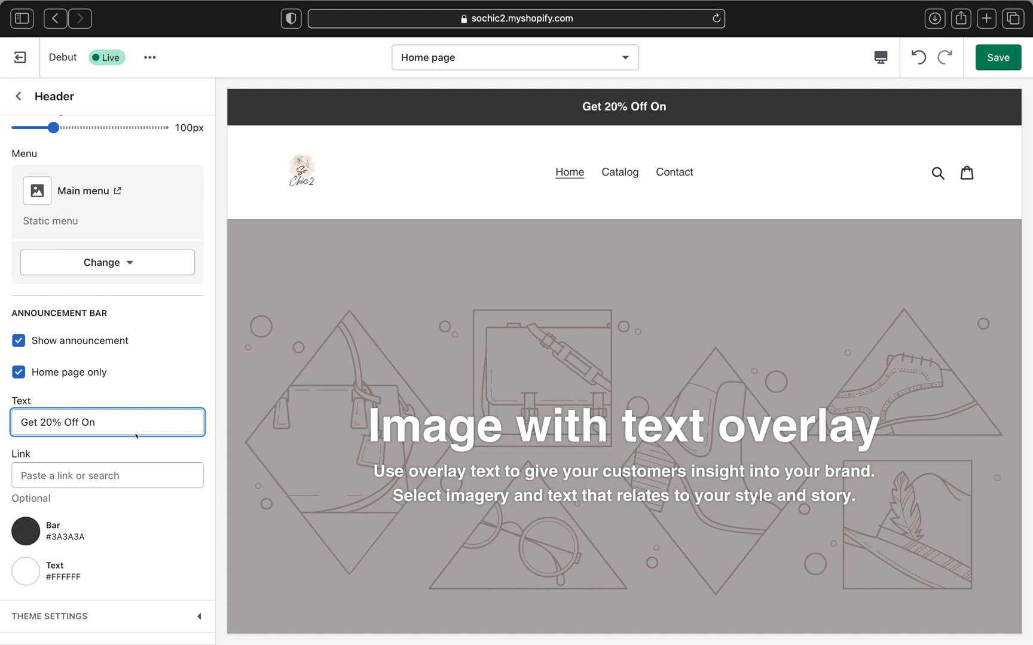
{"action": "type", "text": "A"}
{"action": "key", "text": "BackSpace"}
{"action": "type", "text": "All T"}
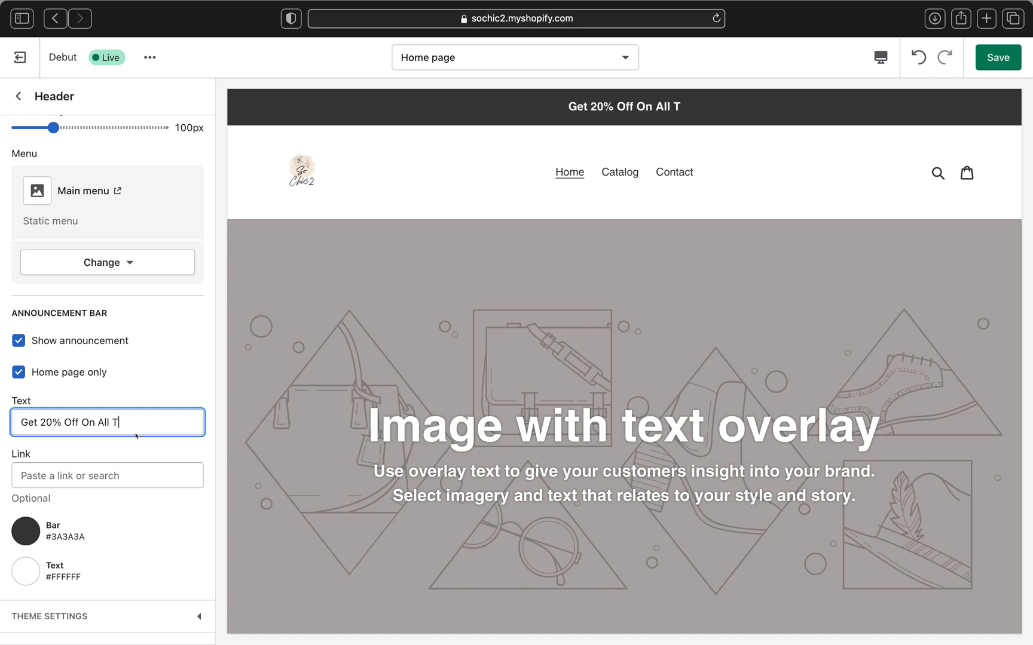
{"action": "type", "text": "ops"}
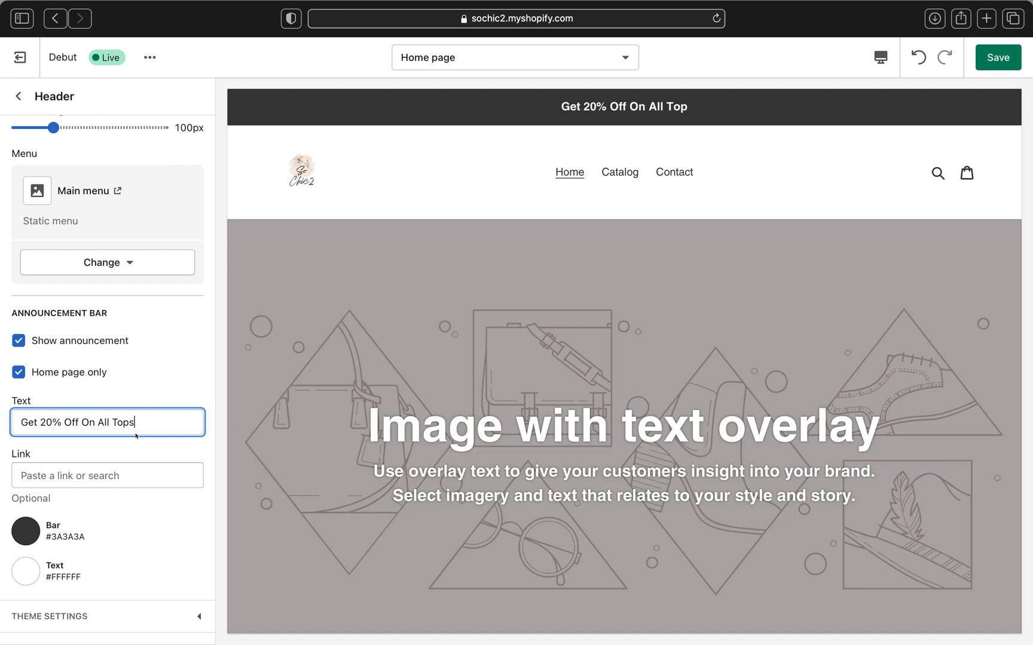
{"action": "type", "text": " Tooday"}
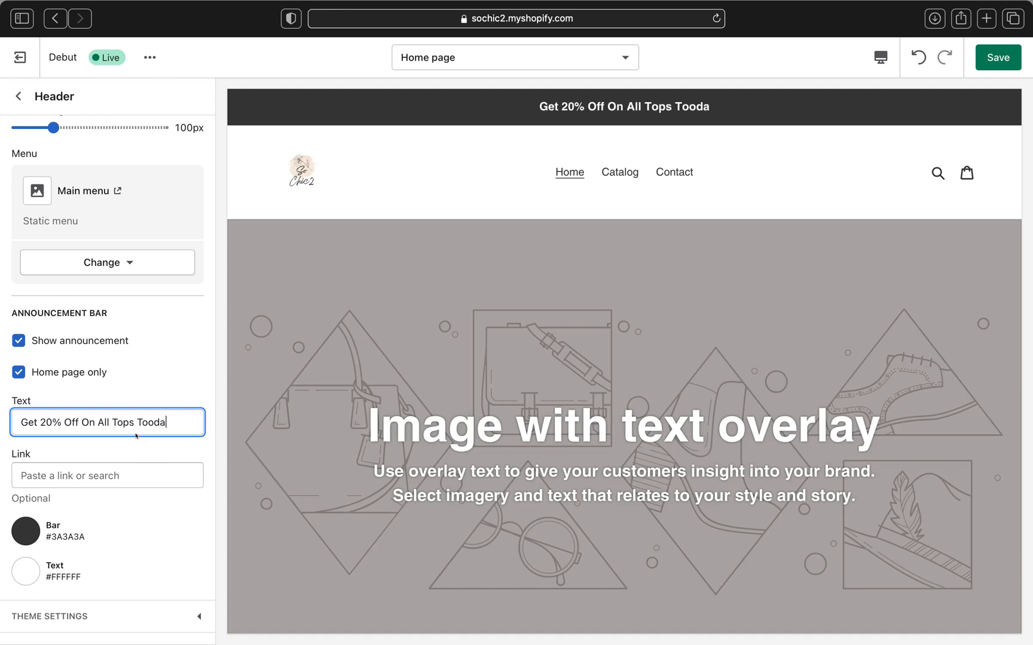
{"action": "key", "text": "BackSpace"}
{"action": "key", "text": "BackSpace"}
{"action": "key", "text": "BackSpace"}
{"action": "key", "text": "BackSpace"}
{"action": "type", "text": "day"}
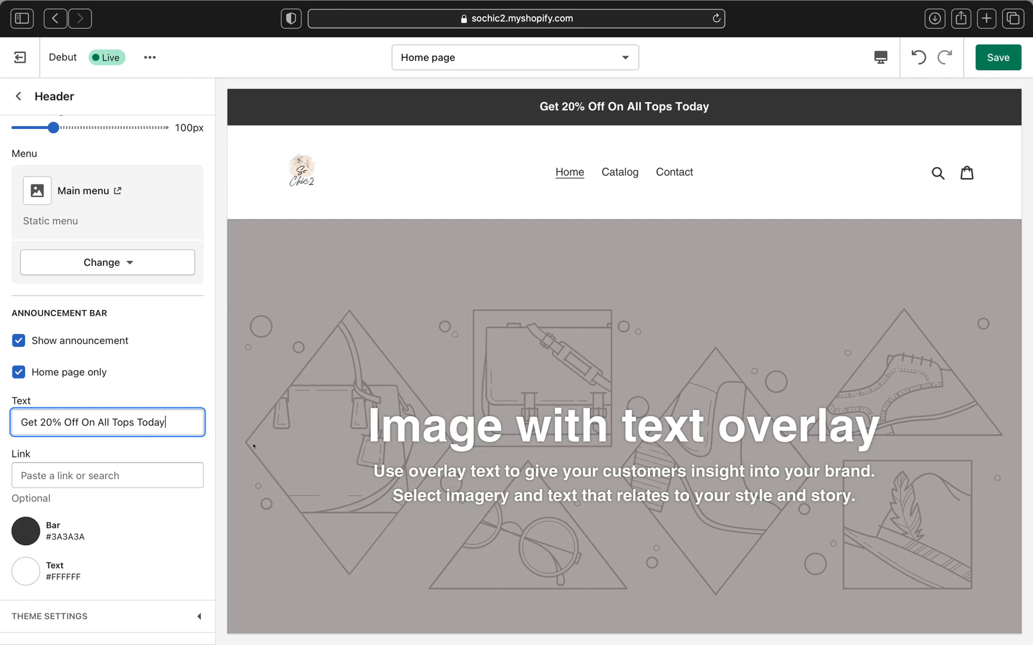
Link the announcement bar to All products.
{"action": "left_click", "coordinate": [136, 466]}
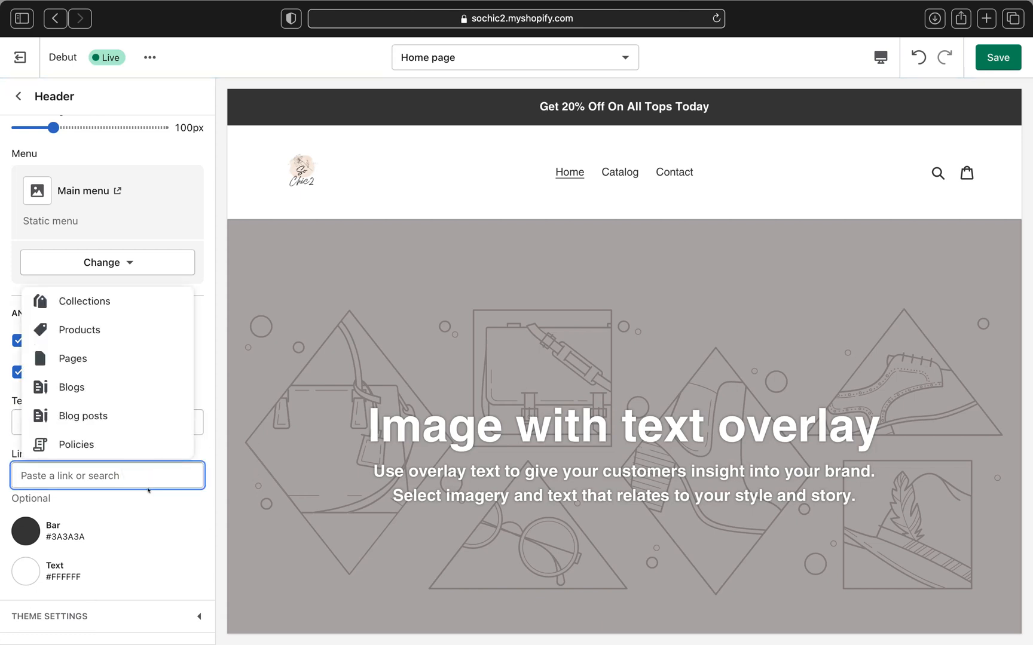
{"action": "left_click", "coordinate": [128, 510]}
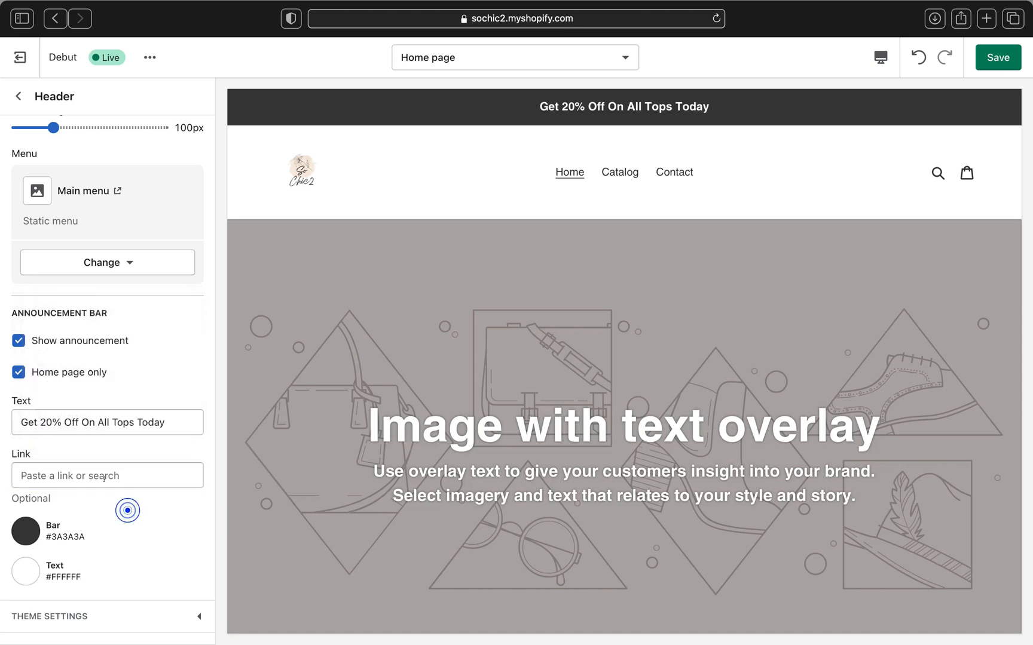
{"action": "left_click", "coordinate": [104, 478]}
{"action": "left_click", "coordinate": [90, 329]}
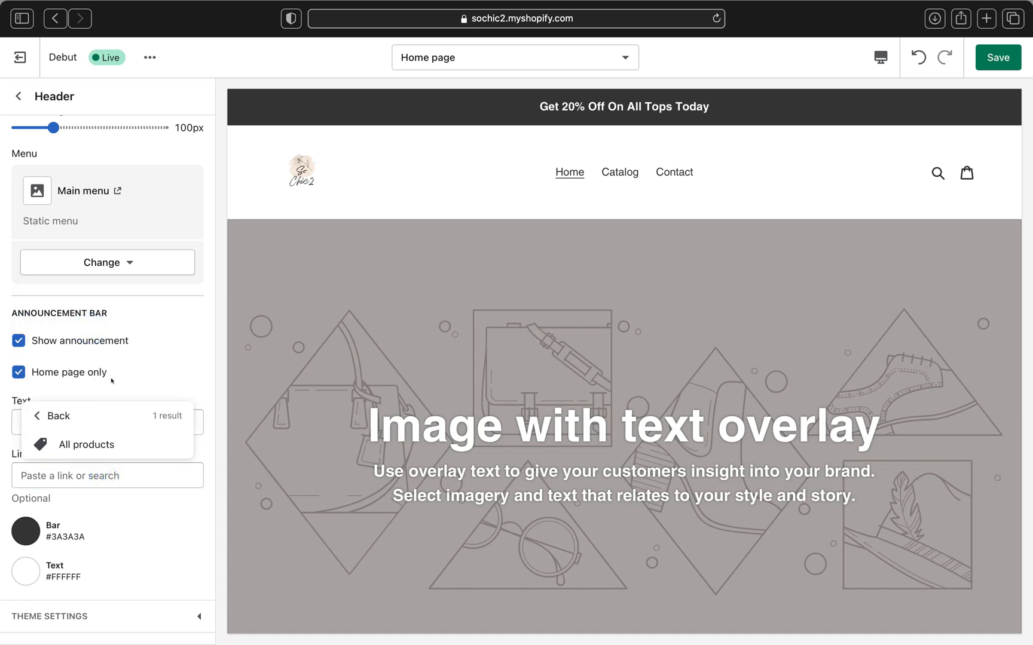
{"action": "left_click", "coordinate": [74, 448]}
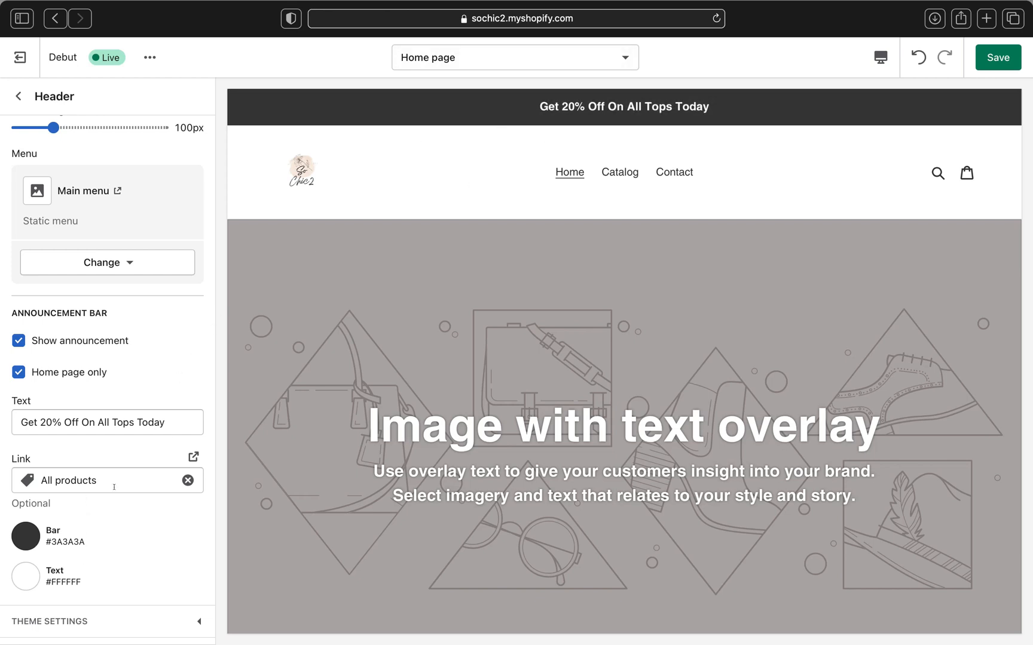
Set the announcement bar's color to black (#000000) and save the header changes.
{"action": "scroll", "coordinate": [179, 453], "scroll_direction": "down", "scroll_amount": 1}
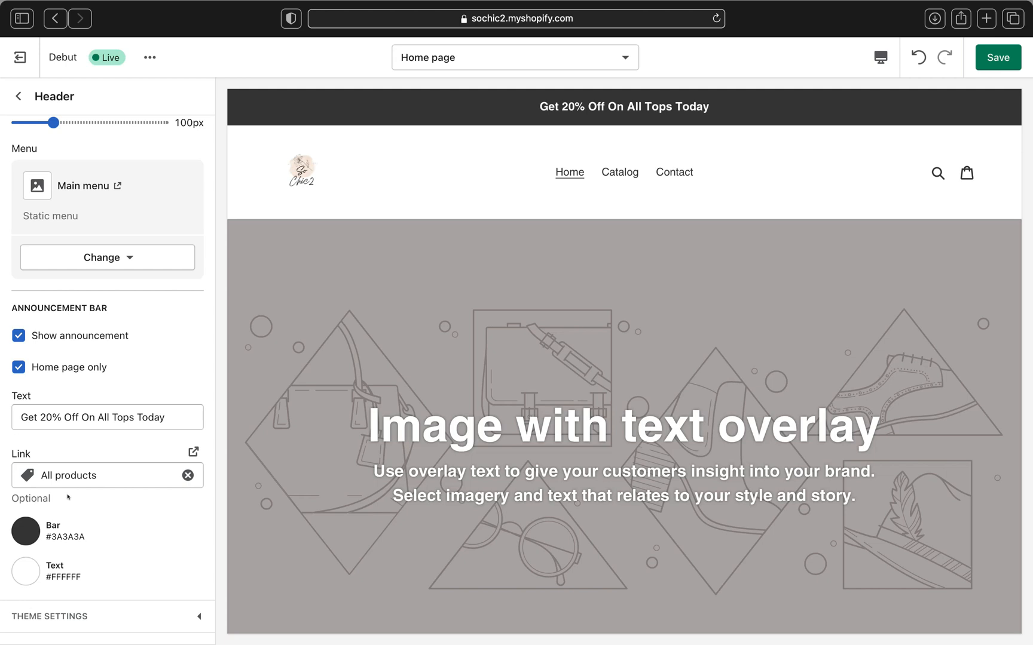
{"action": "left_click", "coordinate": [18, 531]}
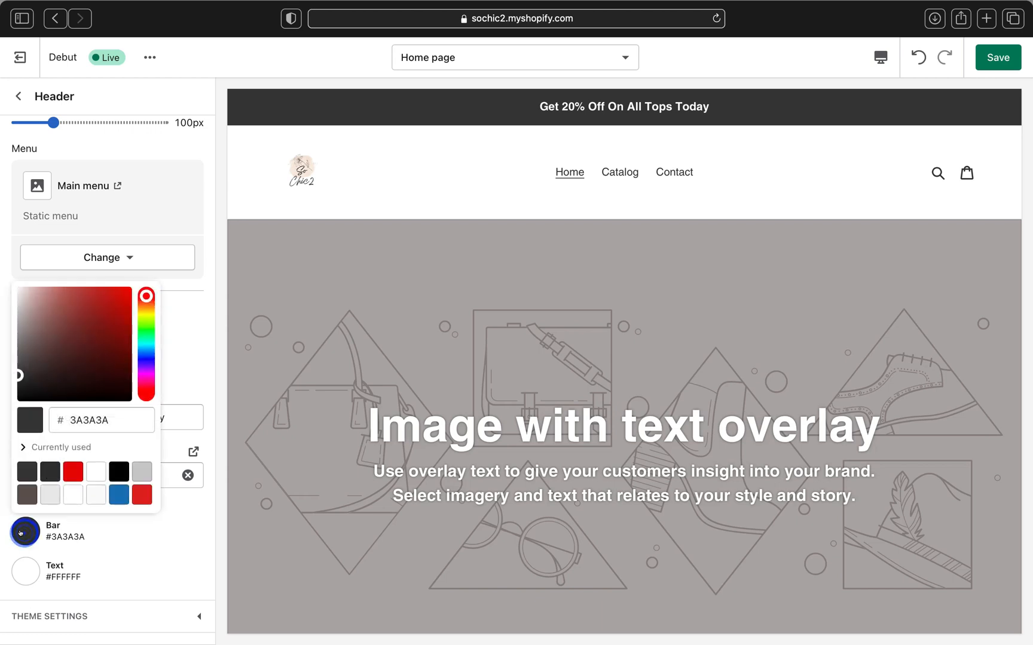
{"action": "left_click", "coordinate": [119, 472]}
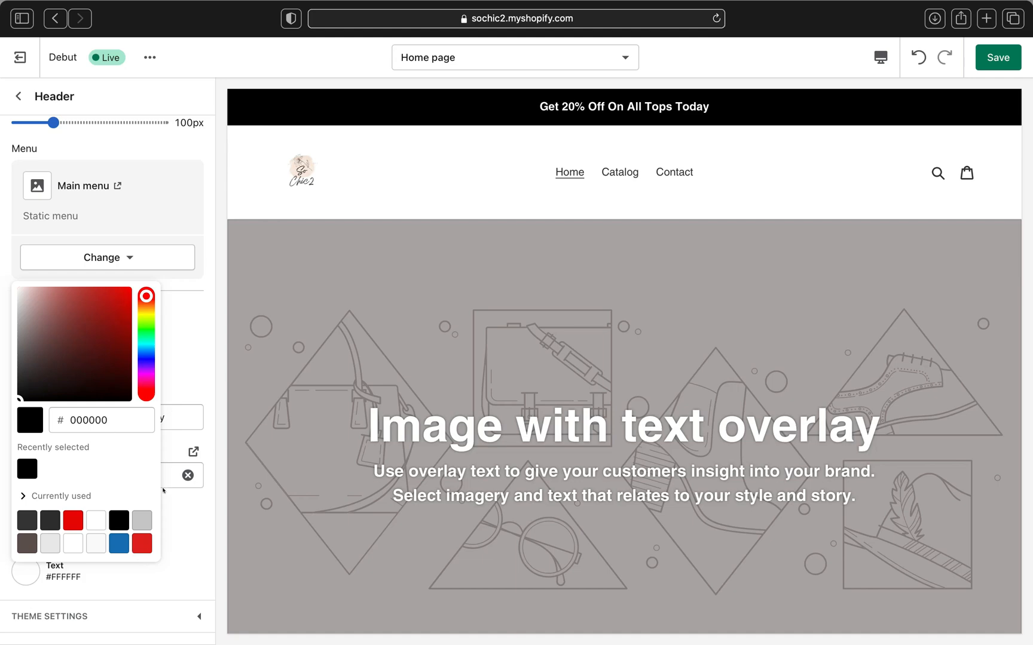
{"action": "left_click", "coordinate": [185, 523]}
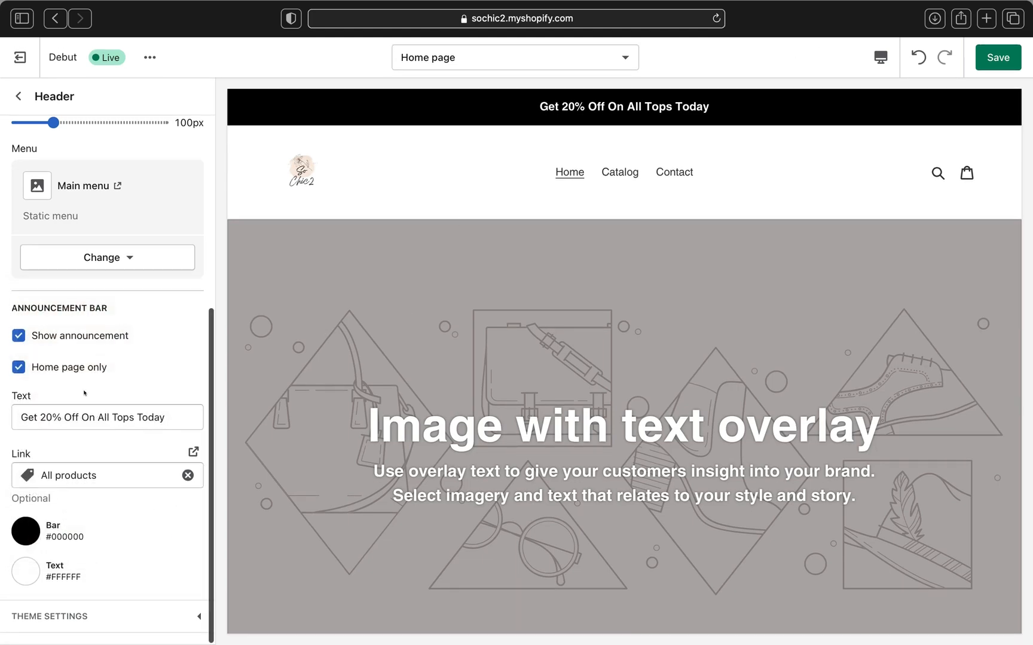
{"action": "scroll", "coordinate": [84, 392], "scroll_direction": "up", "scroll_amount": 6}
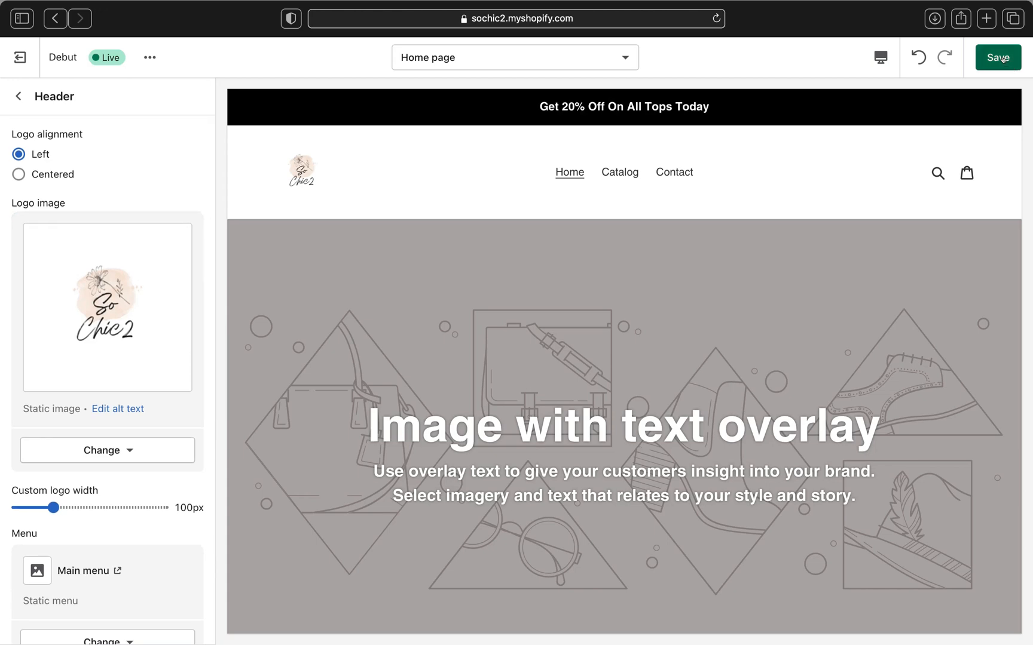
{"action": "left_click", "coordinate": [1006, 60]}
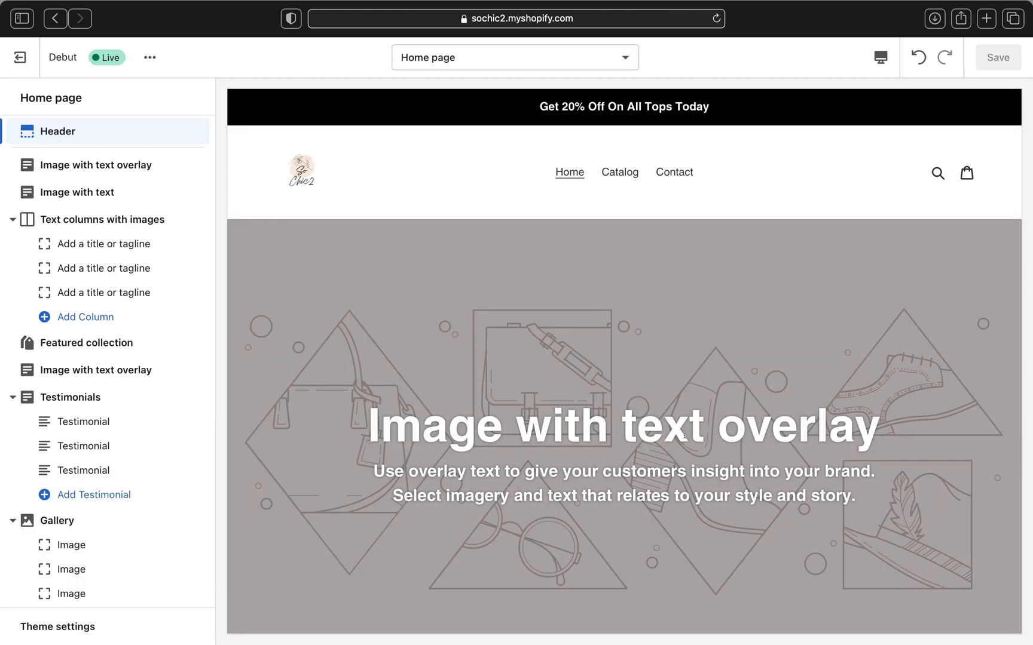
Set the library photo of the woman in the white one-shoulder top as the first Image with text overlay section's image.
{"action": "scroll", "coordinate": [574, 324], "scroll_direction": "down", "scroll_amount": 3}
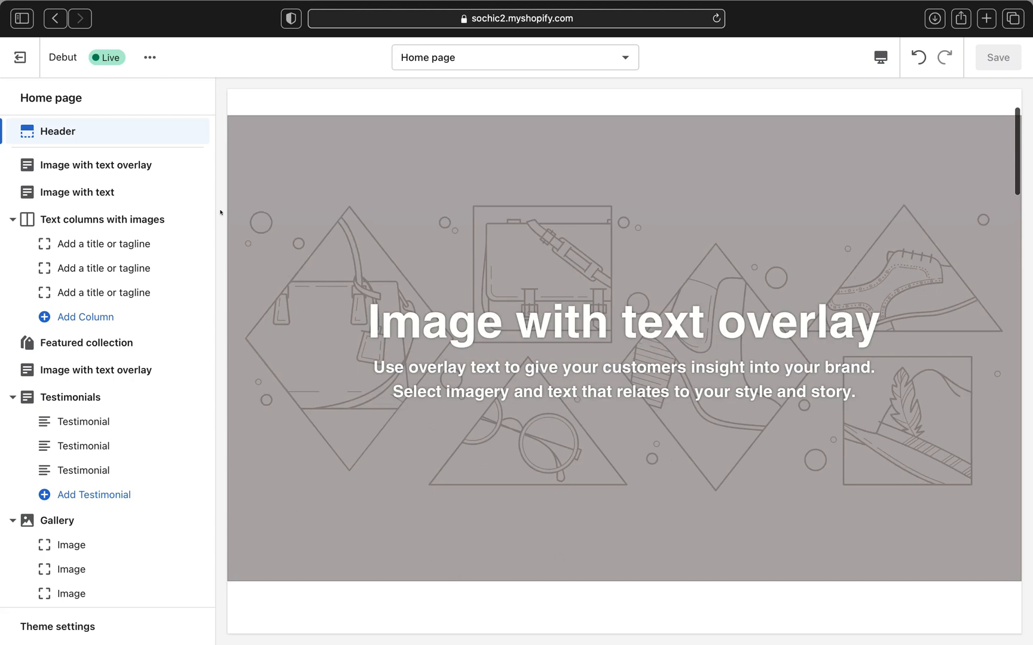
{"action": "left_click", "coordinate": [112, 167]}
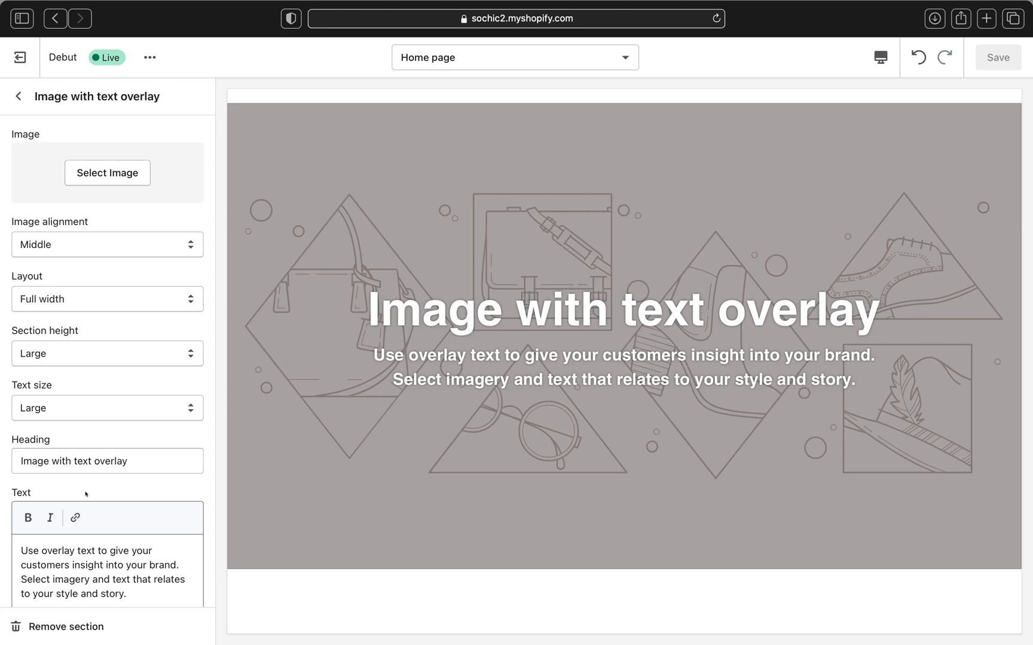
{"action": "left_click", "coordinate": [113, 170]}
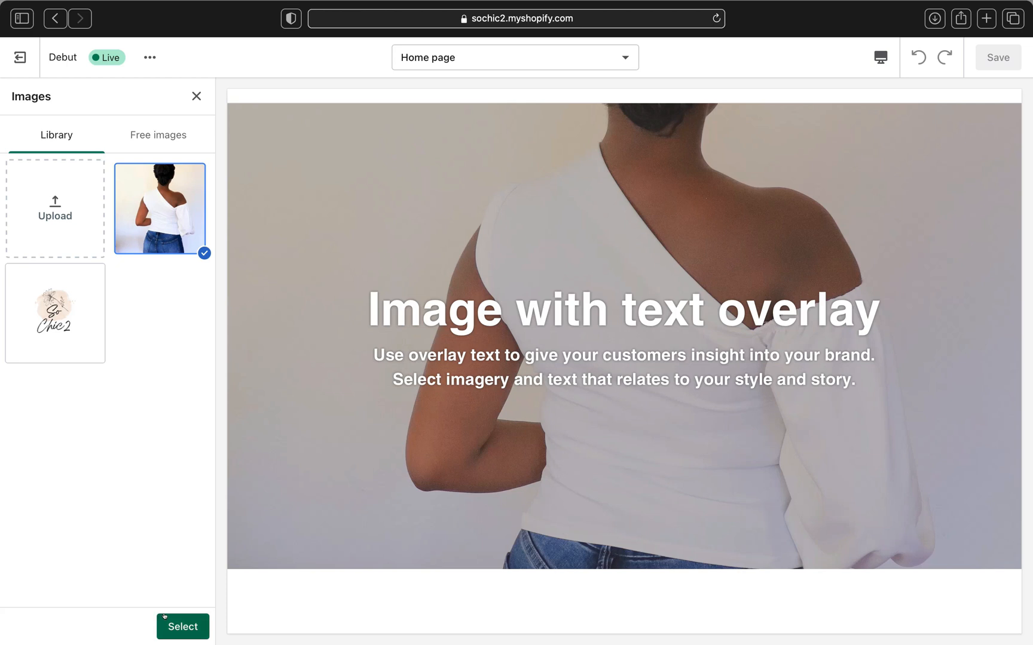
{"action": "left_click", "coordinate": [181, 622]}
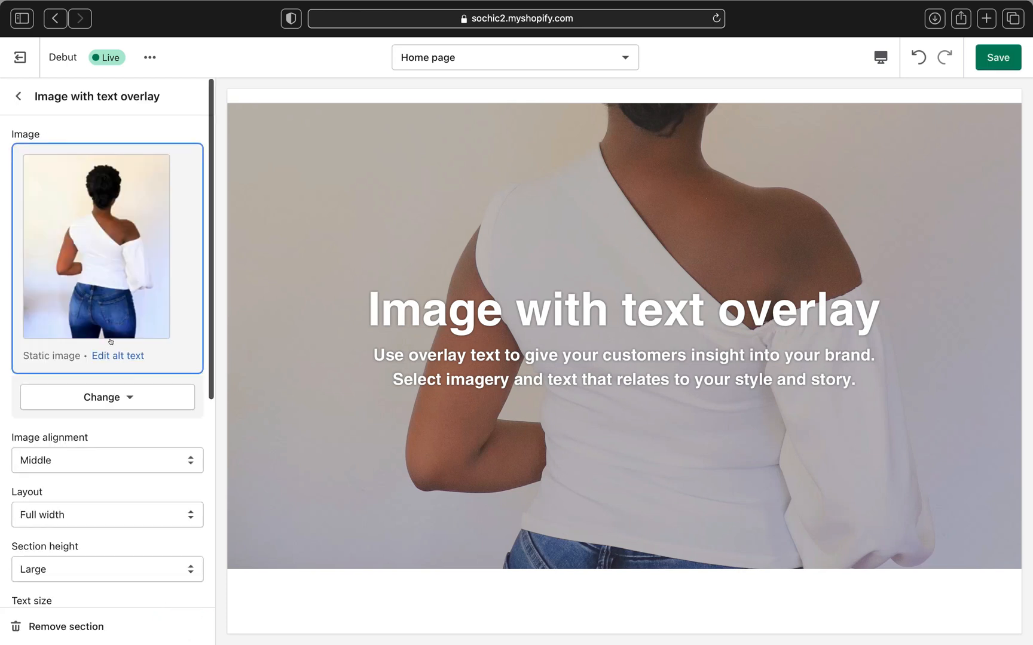
{"action": "scroll", "coordinate": [110, 359], "scroll_direction": "down", "scroll_amount": 2}
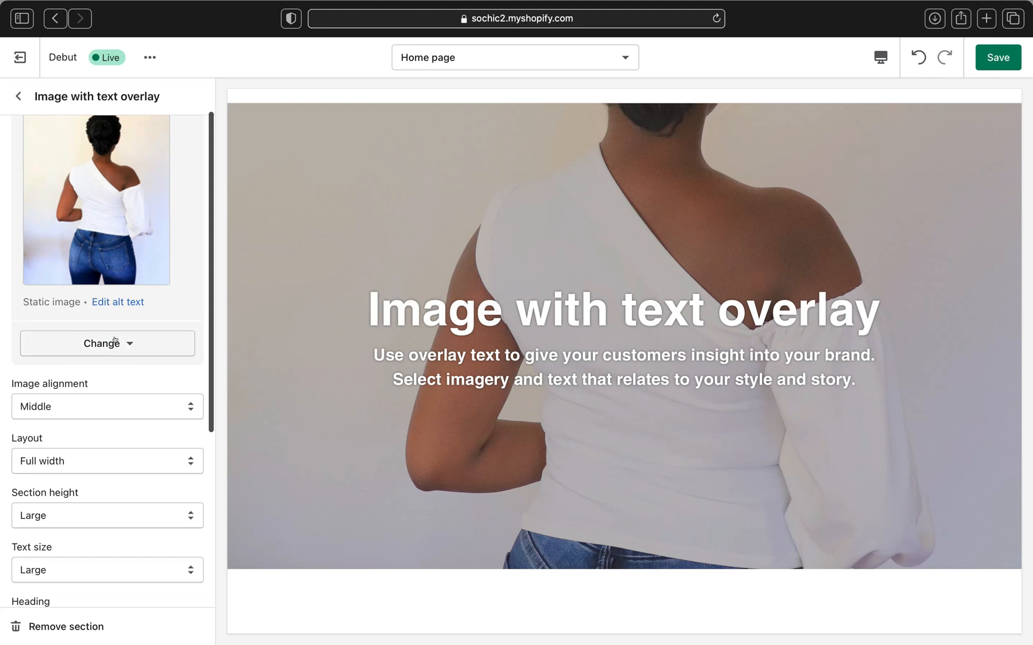
{"action": "left_click", "coordinate": [132, 344]}
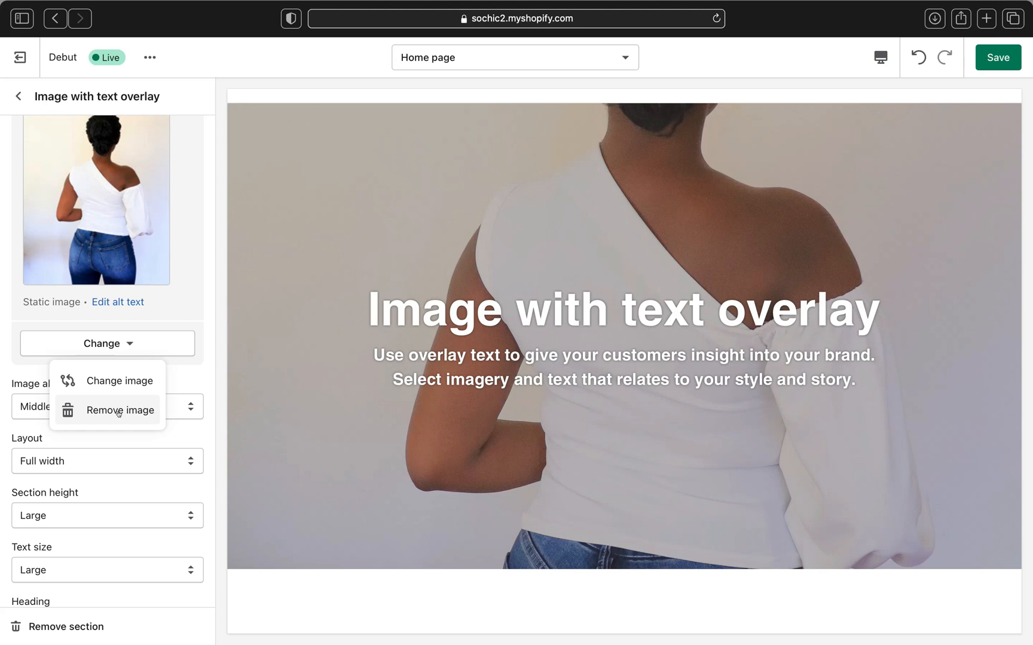
{"action": "left_click", "coordinate": [41, 385]}
Try the Top and Bottom image alignments for the overlay photo, restoring Middle.
{"action": "scroll", "coordinate": [66, 380], "scroll_direction": "down", "scroll_amount": 1}
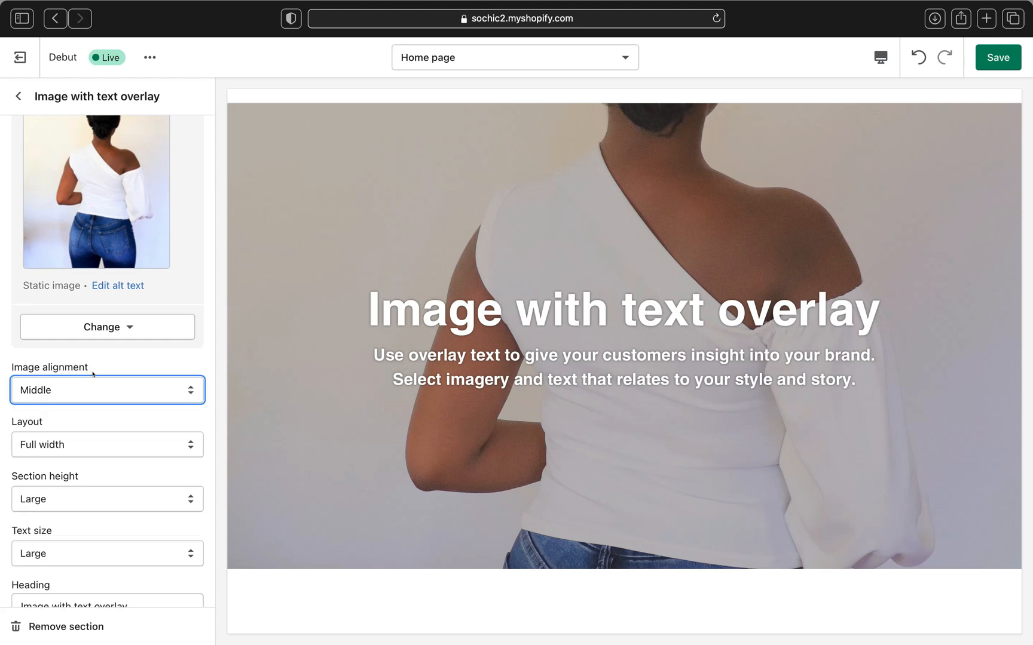
{"action": "left_click", "coordinate": [190, 392]}
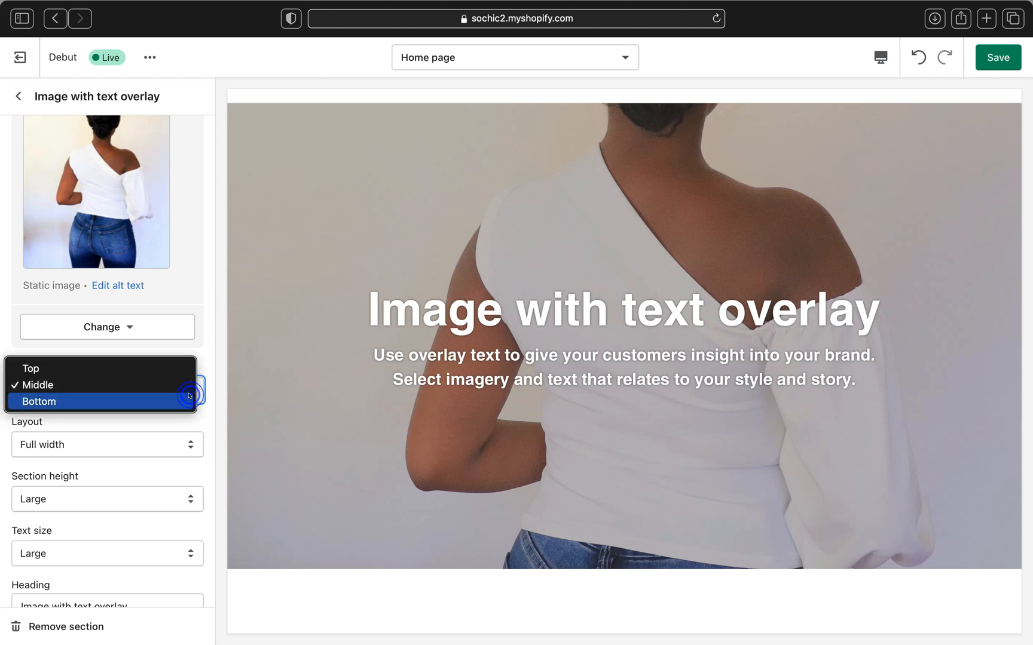
{"action": "left_click", "coordinate": [106, 387]}
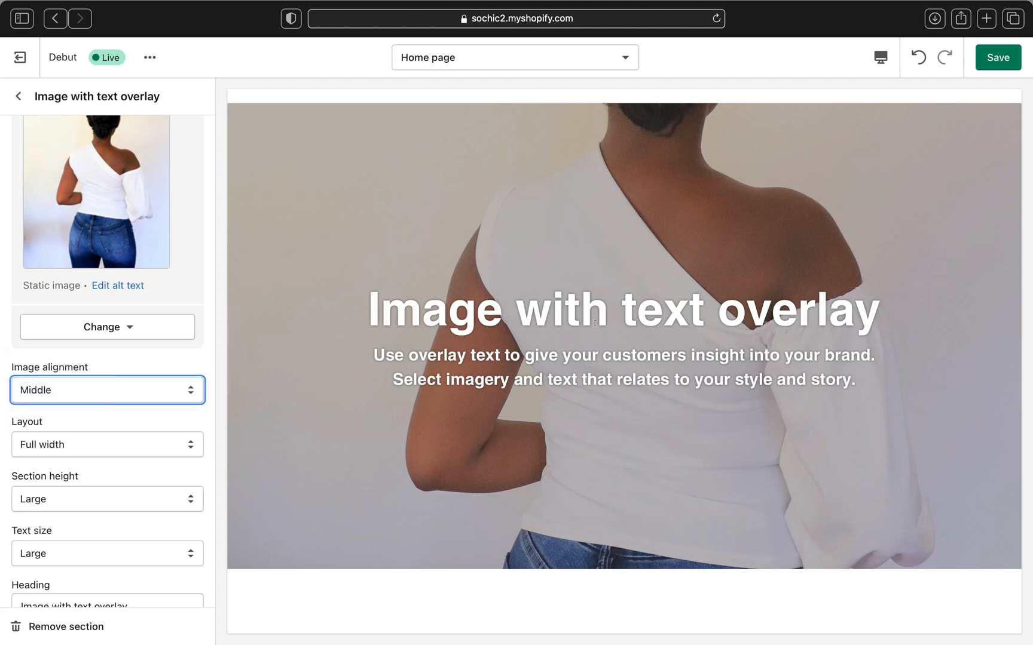
{"action": "left_click", "coordinate": [191, 392]}
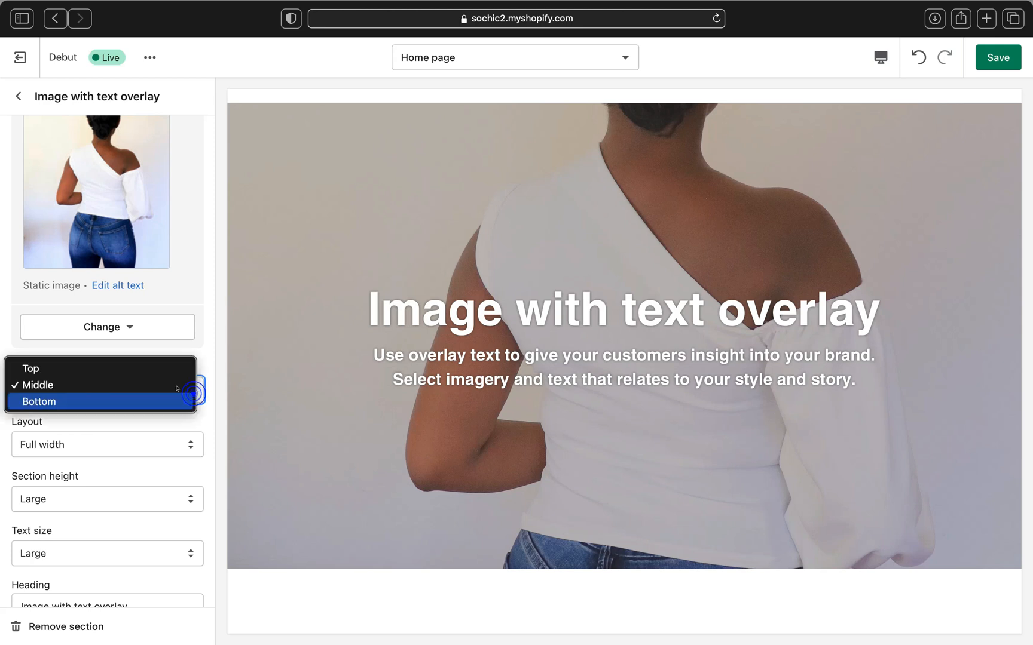
{"action": "left_click", "coordinate": [151, 371]}
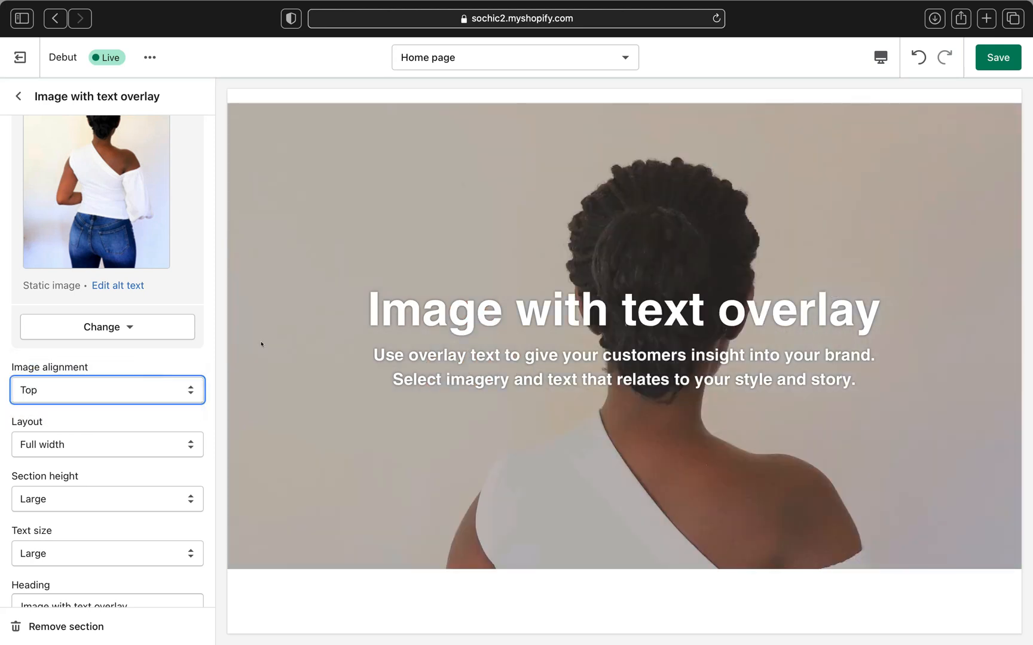
{"action": "left_click", "coordinate": [190, 390]}
{"action": "left_click", "coordinate": [142, 423]}
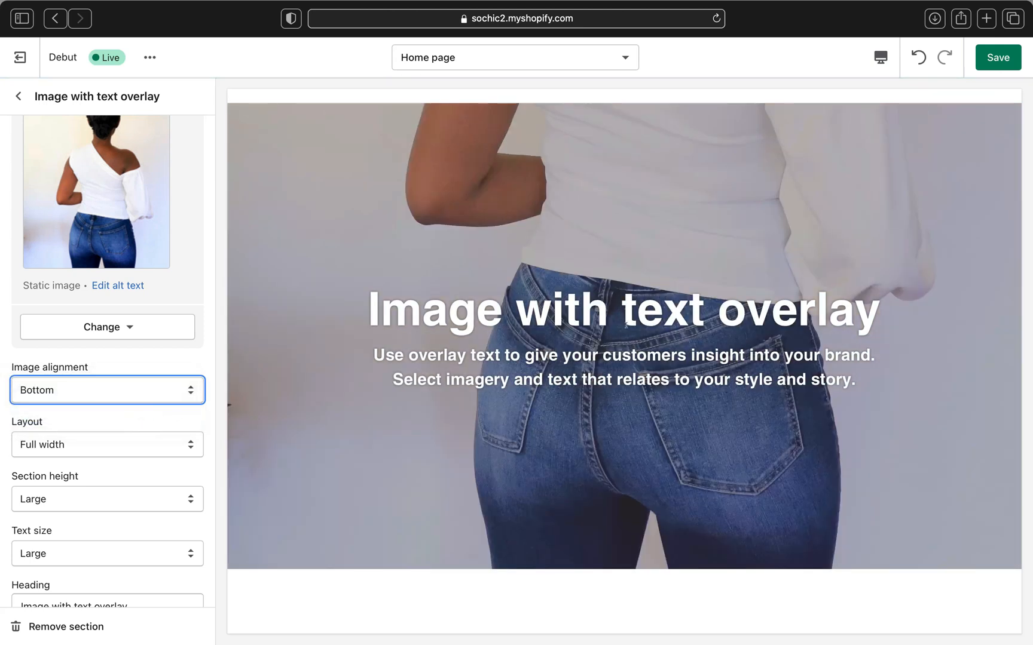
{"action": "left_click", "coordinate": [197, 392]}
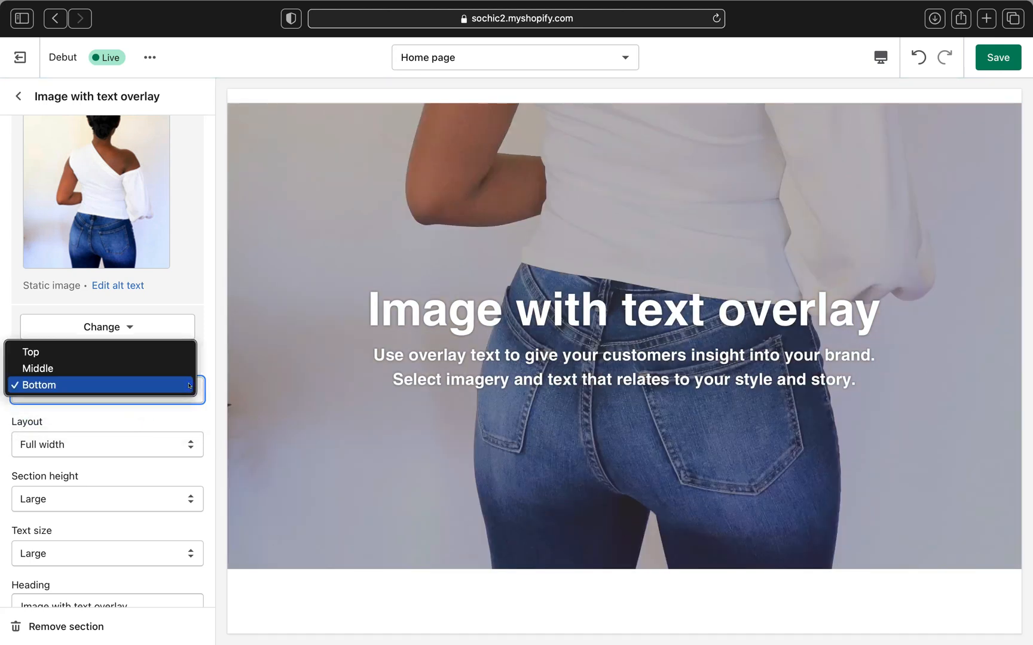
{"action": "left_click", "coordinate": [156, 372]}
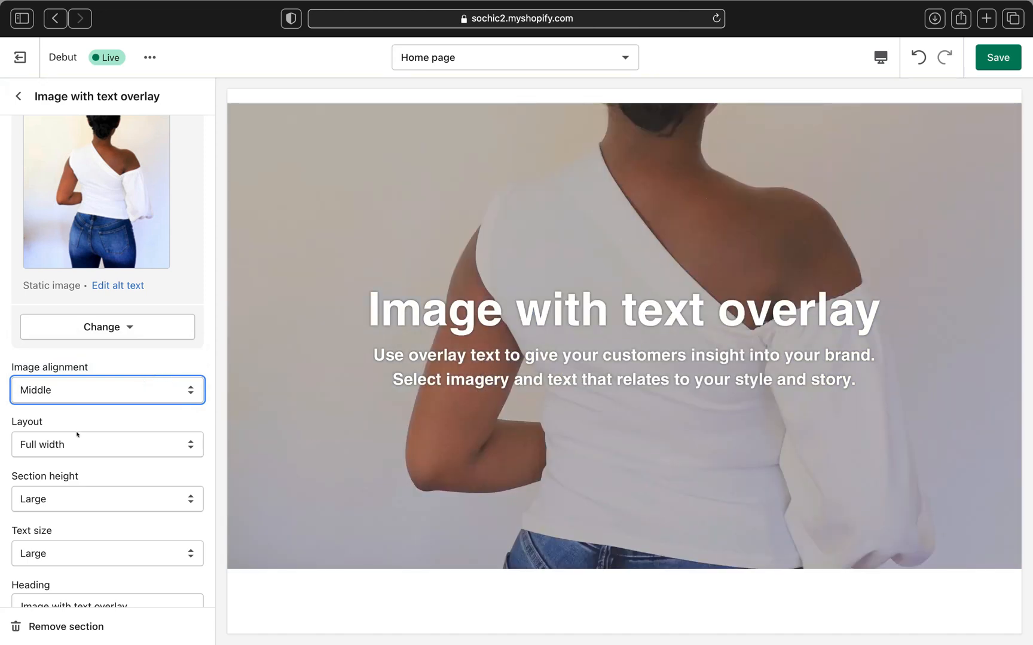
Replace the overlay banner's heading with "Shop Our New Arrivals".
{"action": "scroll", "coordinate": [77, 434], "scroll_direction": "down", "scroll_amount": 5}
{"action": "left_click", "coordinate": [158, 417]}
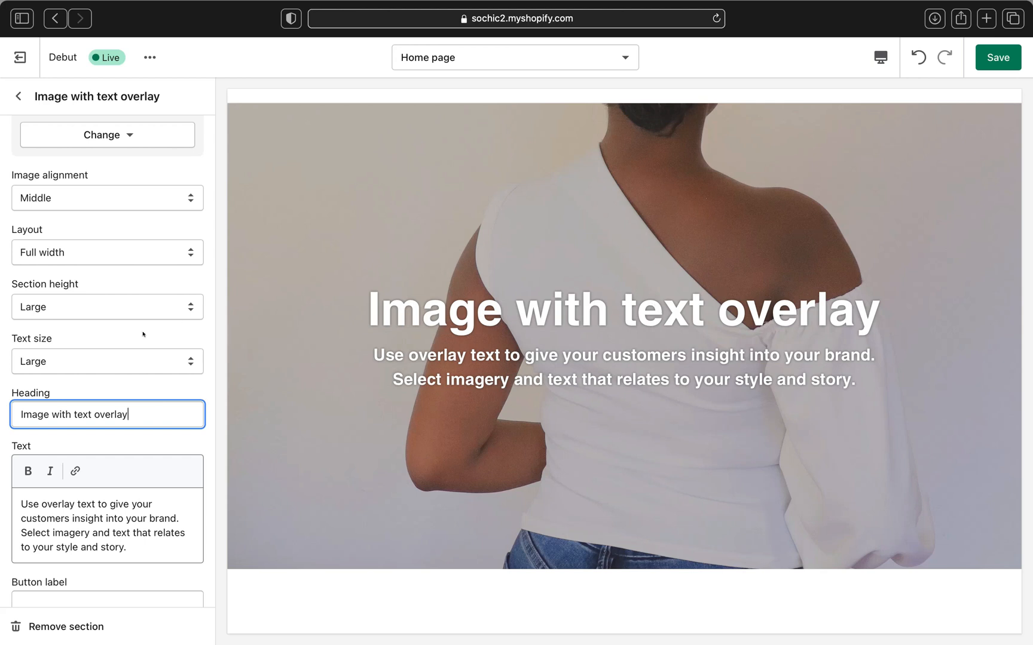
{"action": "key", "text": "BackSpace"}
{"action": "key", "text": "BackSpace"}
{"action": "key", "text": "BackSpace"}
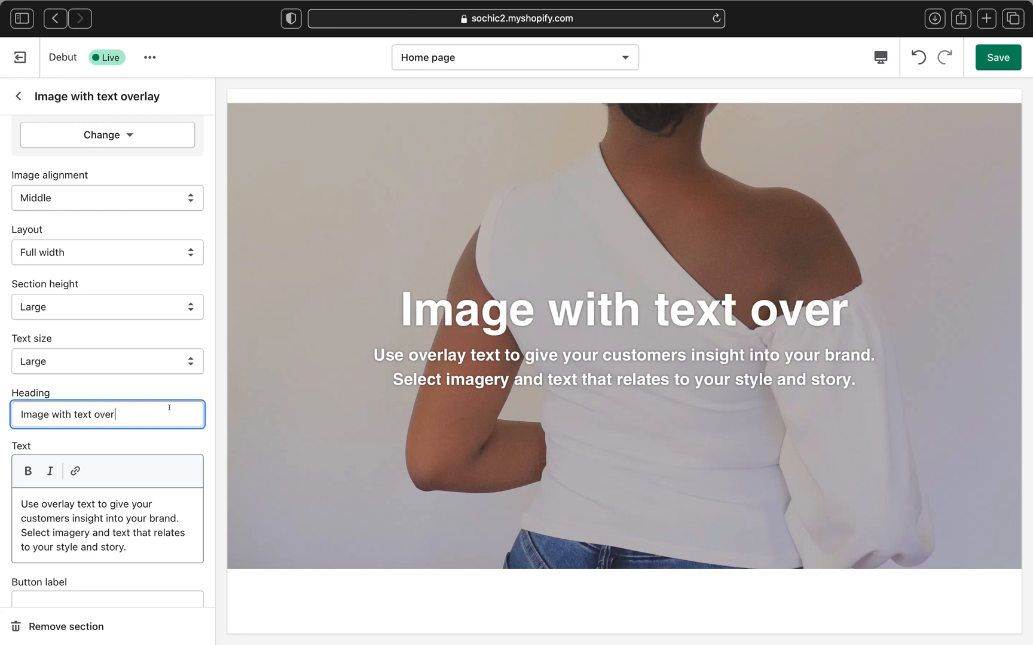
{"action": "key", "text": "BackSpace"}
{"action": "key", "text": "BackSpace"}
{"action": "key", "text": "BackSpace"}
{"action": "key", "text": "BackSpace"}
{"action": "key", "text": "BackSpace"}
{"action": "key", "text": "BackSpace"}
{"action": "key", "text": "BackSpace"}
{"action": "key", "text": "BackSpace"}
{"action": "key", "text": "BackSpace"}
{"action": "key", "text": "BackSpace"}
{"action": "key", "text": "BackSpace"}
{"action": "key", "text": "BackSpace"}
{"action": "key", "text": "BackSpace"}
{"action": "key", "text": "BackSpace"}
{"action": "key", "text": "BackSpace"}
{"action": "key", "text": "BackSpace"}
{"action": "key", "text": "BackSpace"}
{"action": "key", "text": "BackSpace"}
{"action": "key", "text": "BackSpace"}
{"action": "key", "text": "BackSpace"}
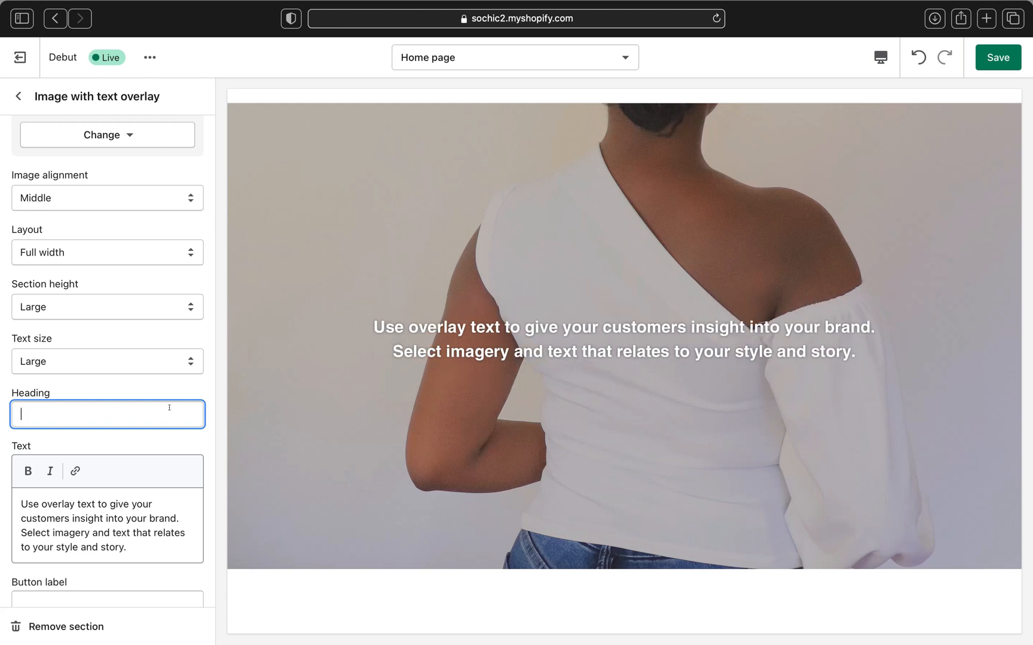
{"action": "type", "text": "Shop"}
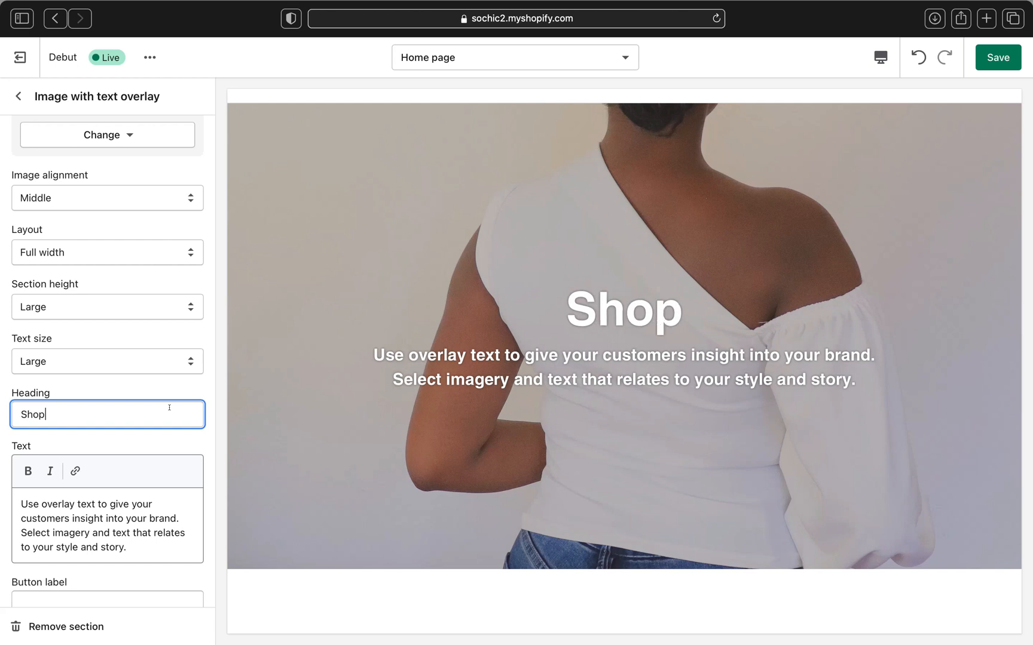
{"action": "type", "text": " Ou"}
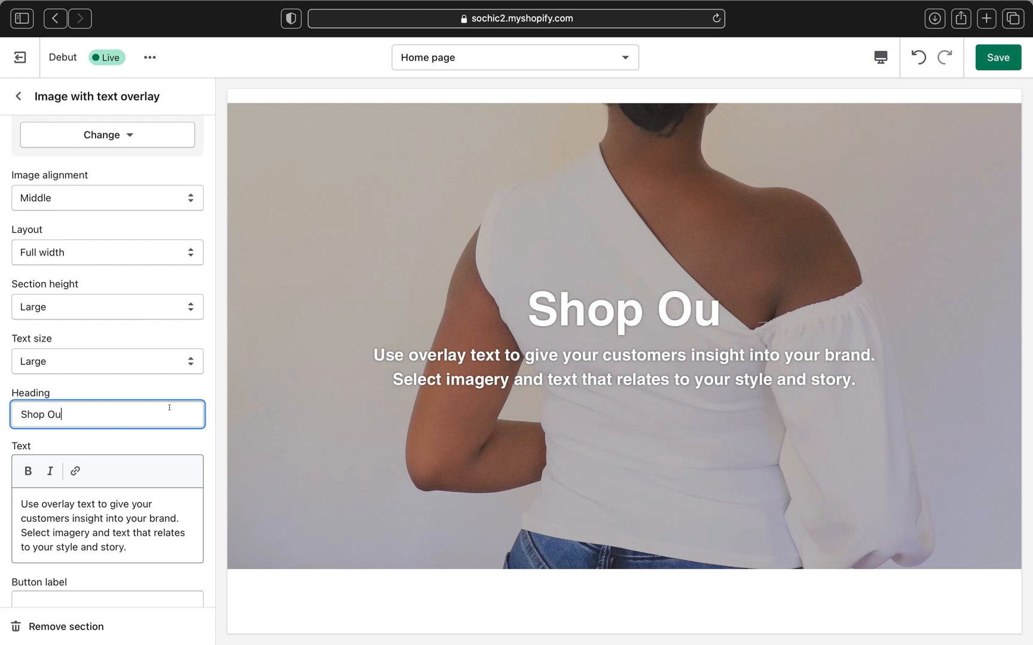
{"action": "type", "text": "r New Arii"}
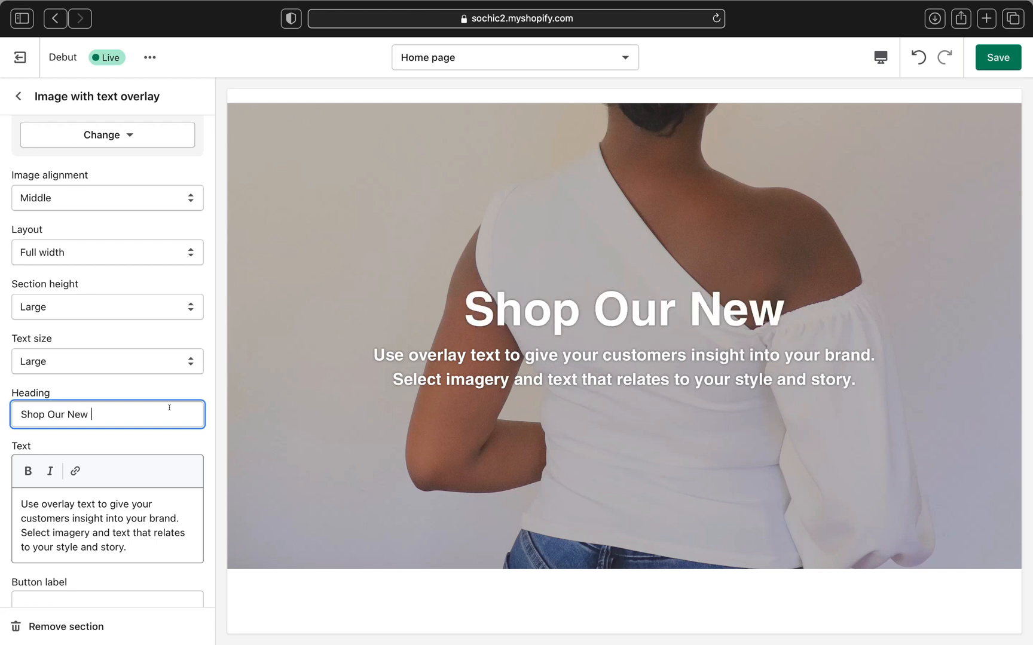
{"action": "key", "text": "BackSpace"}
{"action": "key", "text": "BackSpace"}
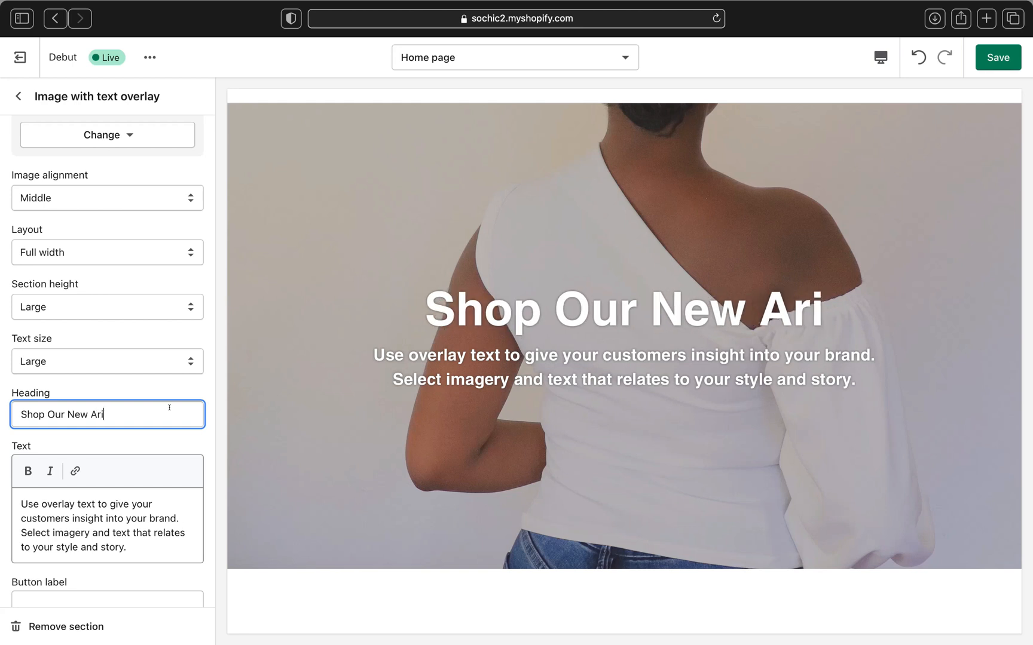
{"action": "type", "text": "rivals"}
Delete the placeholder paragraph text beneath the overlay banner's heading.
{"action": "scroll", "coordinate": [124, 461], "scroll_direction": "down", "scroll_amount": 1}
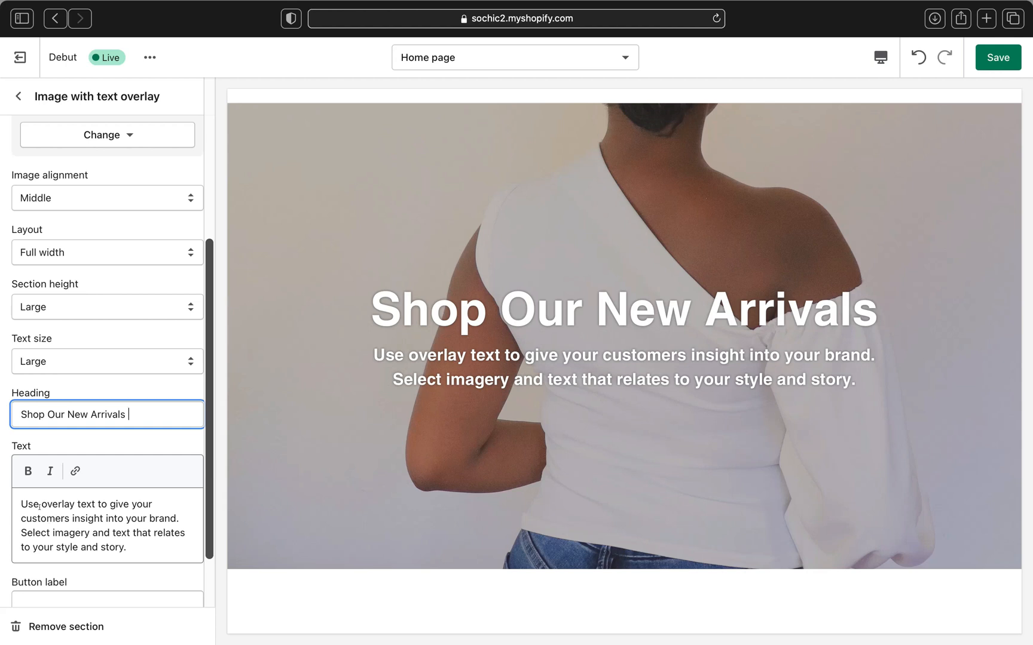
{"action": "left_click_drag", "start_coordinate": [19, 504], "coordinate": [141, 559]}
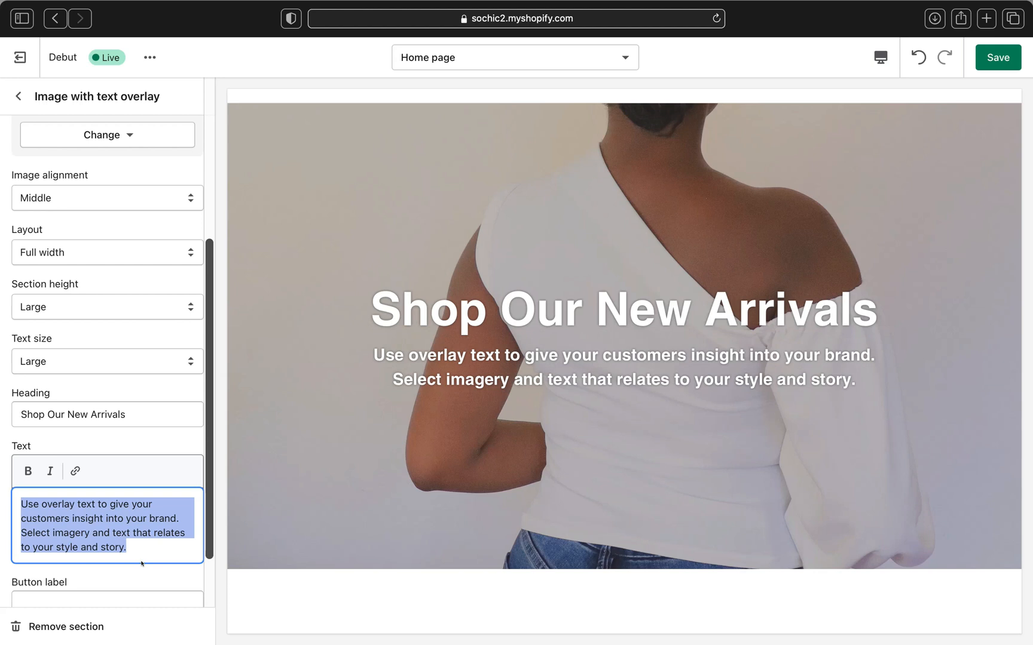
{"action": "key", "text": "BackSpace"}
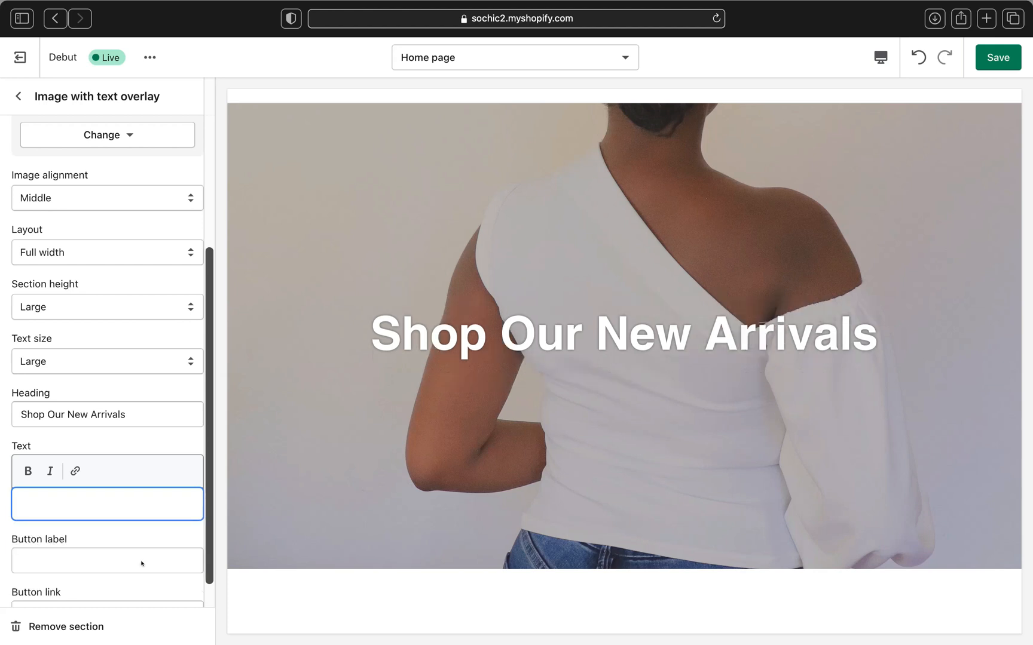
Add a button labelled "Shop All" to the overlay banner and link it to All products.
{"action": "scroll", "coordinate": [139, 484], "scroll_direction": "down", "scroll_amount": 1}
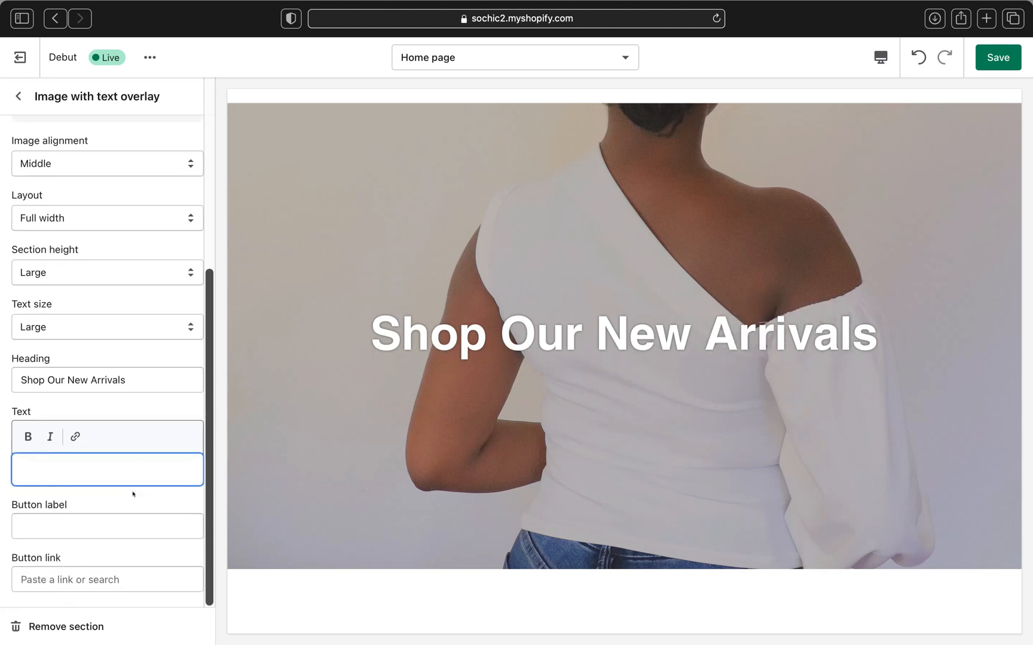
{"action": "left_click", "coordinate": [103, 518]}
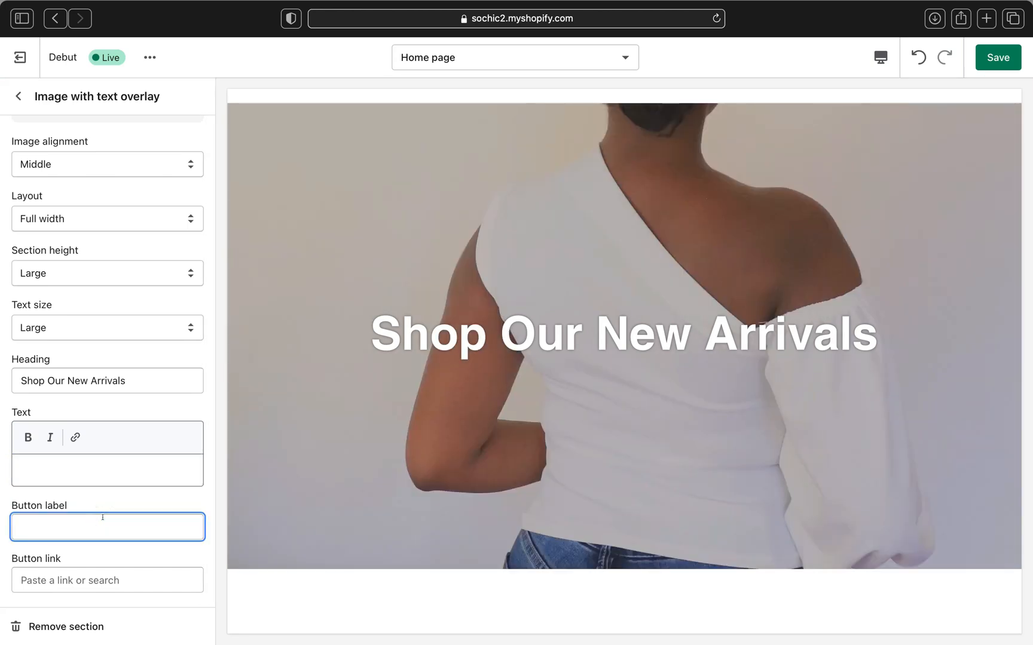
{"action": "type", "text": "Sh"}
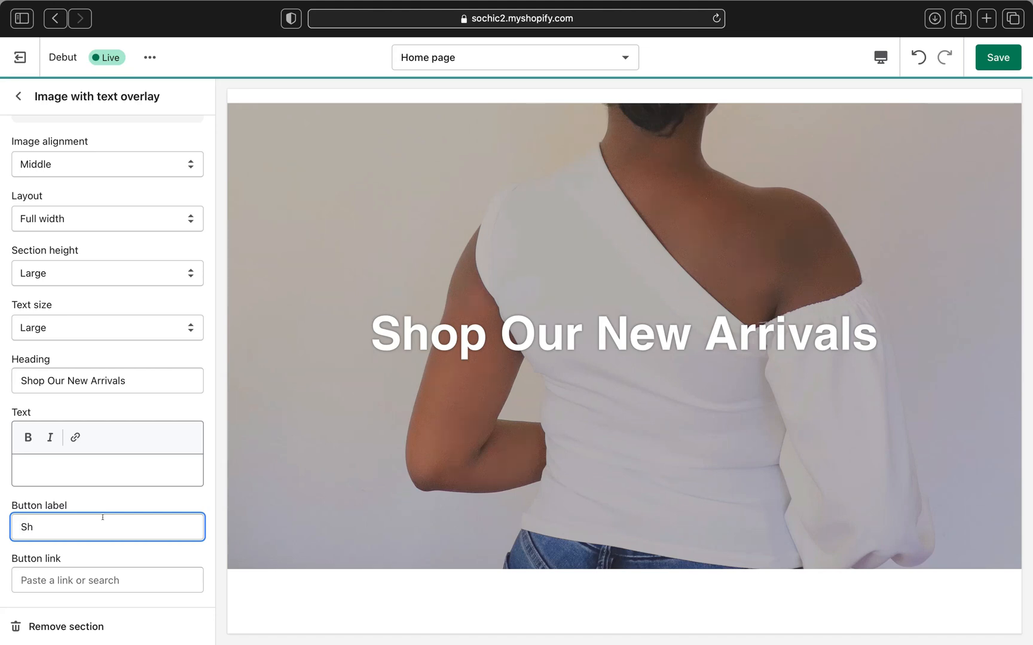
{"action": "type", "text": "op All"}
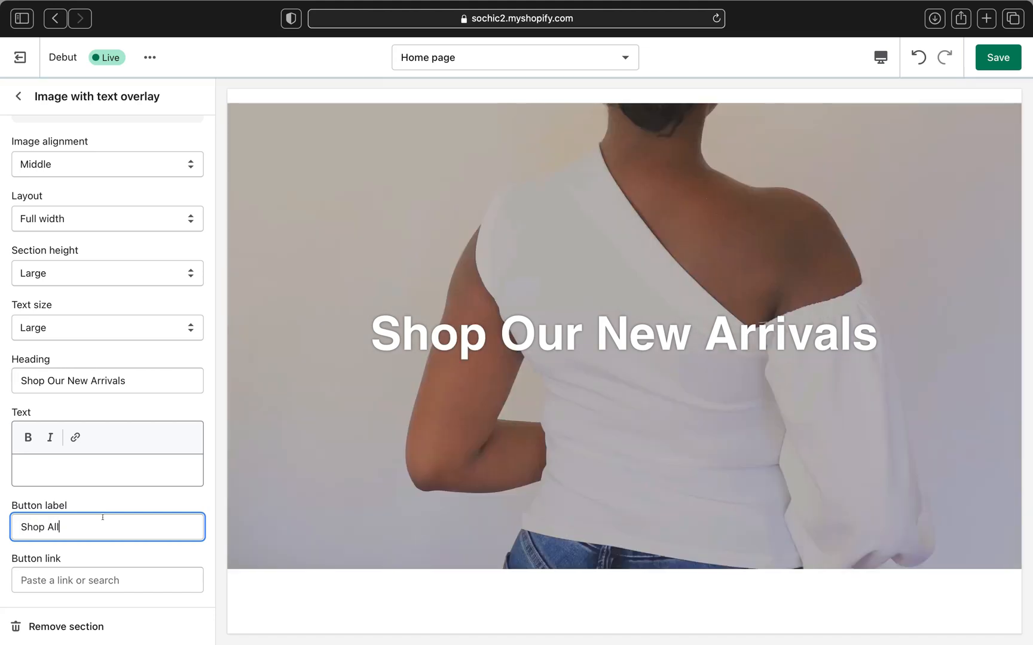
{"action": "left_click", "coordinate": [45, 580]}
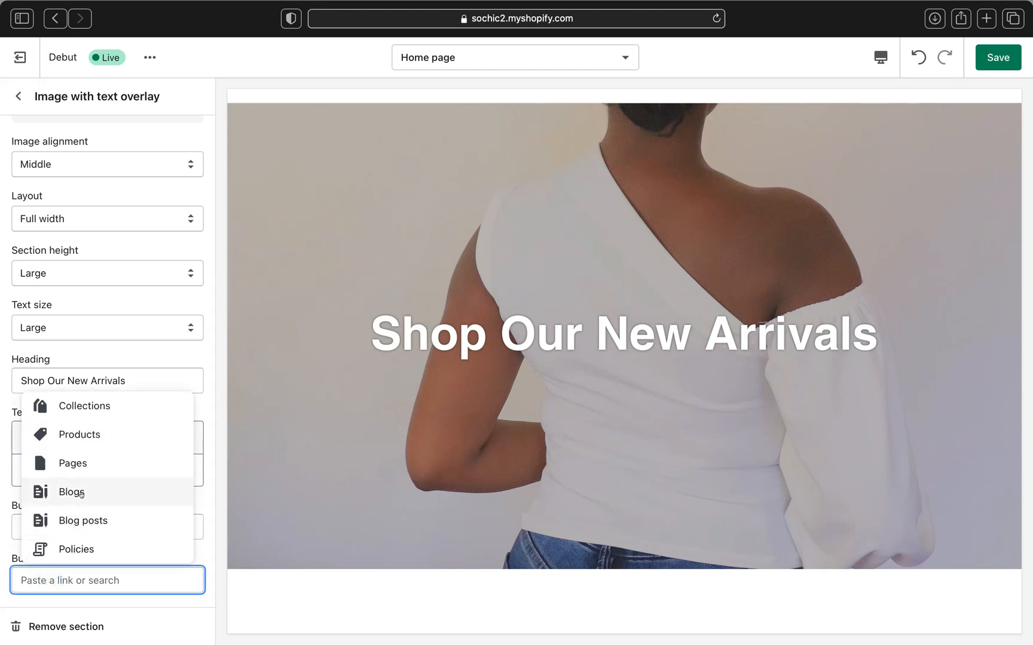
{"action": "left_click", "coordinate": [78, 429]}
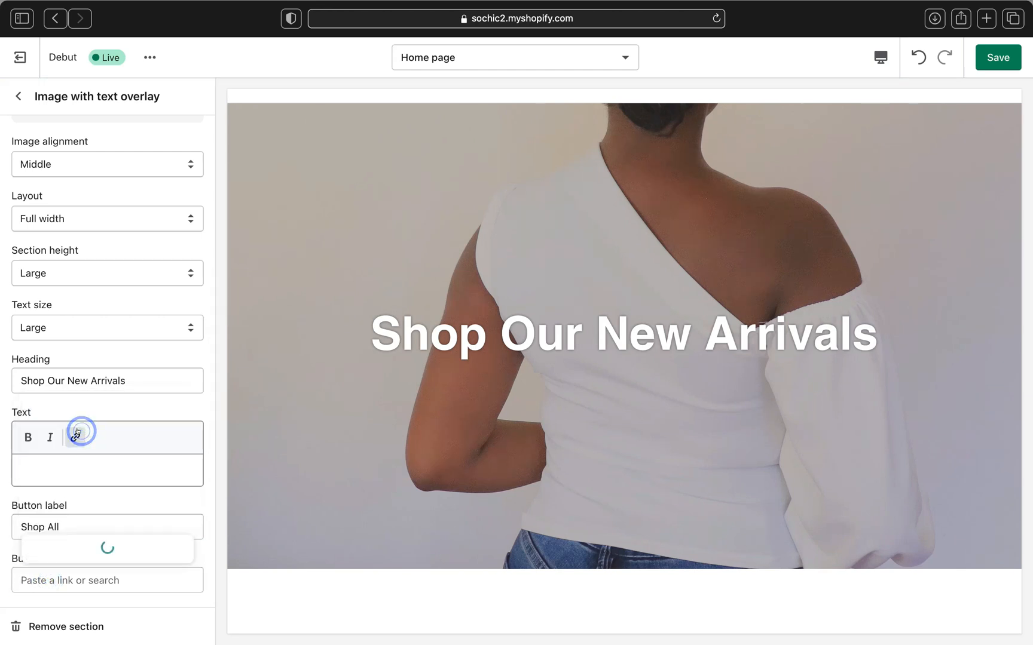
{"action": "left_click", "coordinate": [104, 548]}
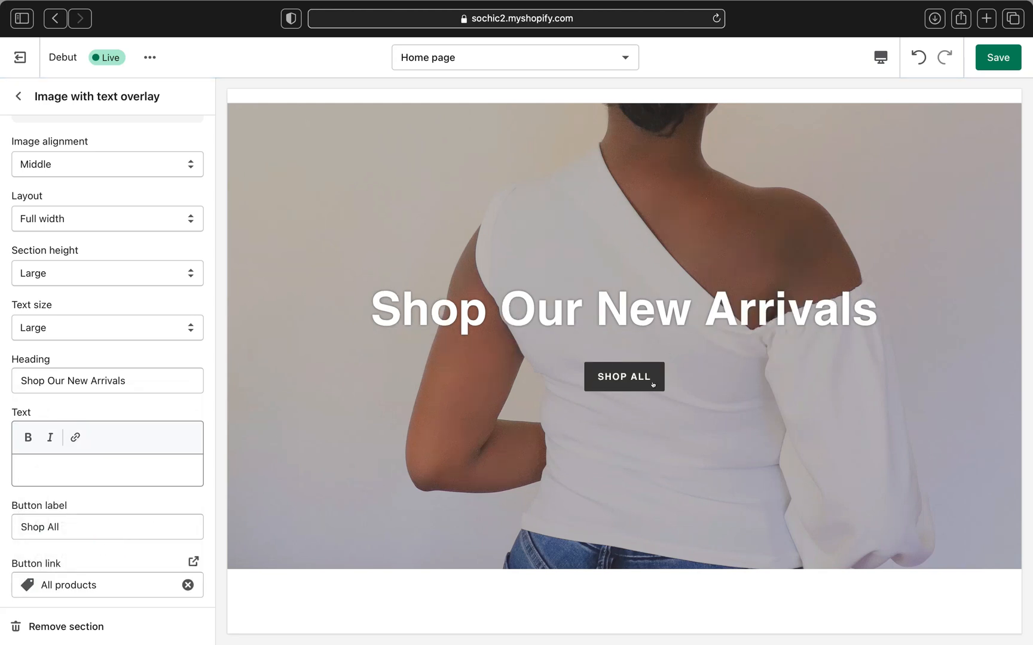
Try the Medium text size on the overlay banner, restoring Large.
{"action": "scroll", "coordinate": [191, 489], "scroll_direction": "up", "scroll_amount": 2}
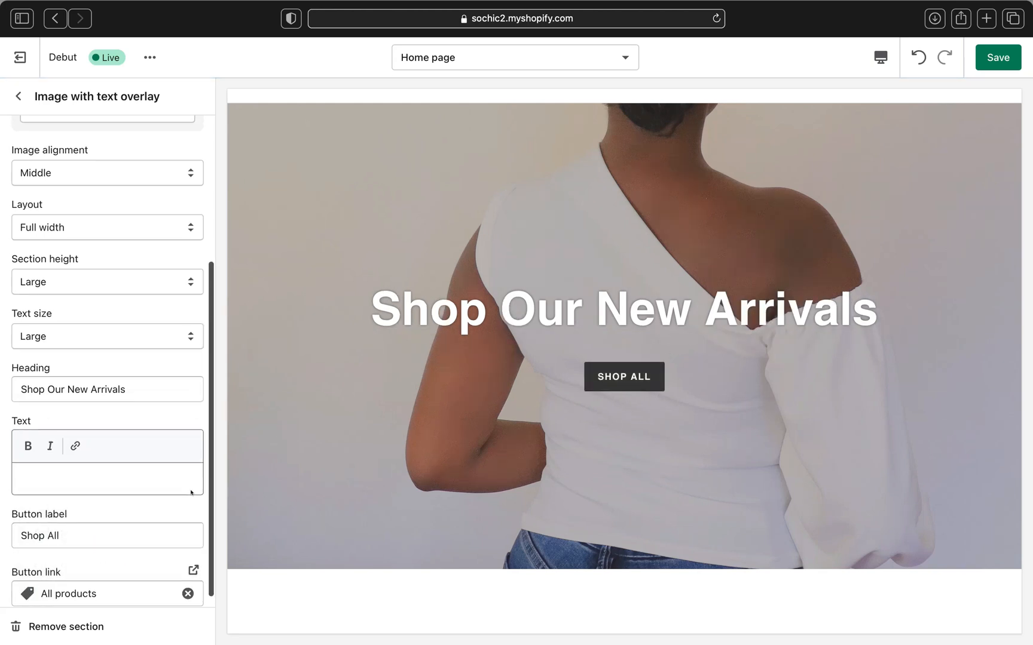
{"action": "scroll", "coordinate": [191, 489], "scroll_direction": "down", "scroll_amount": 2}
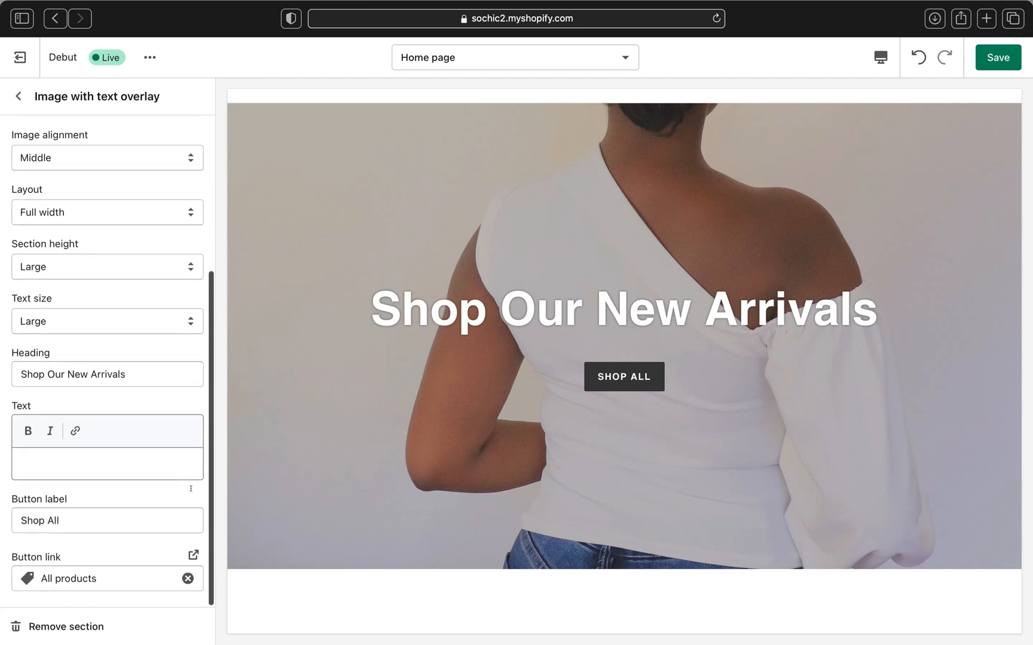
{"action": "scroll", "coordinate": [190, 488], "scroll_direction": "up", "scroll_amount": 5}
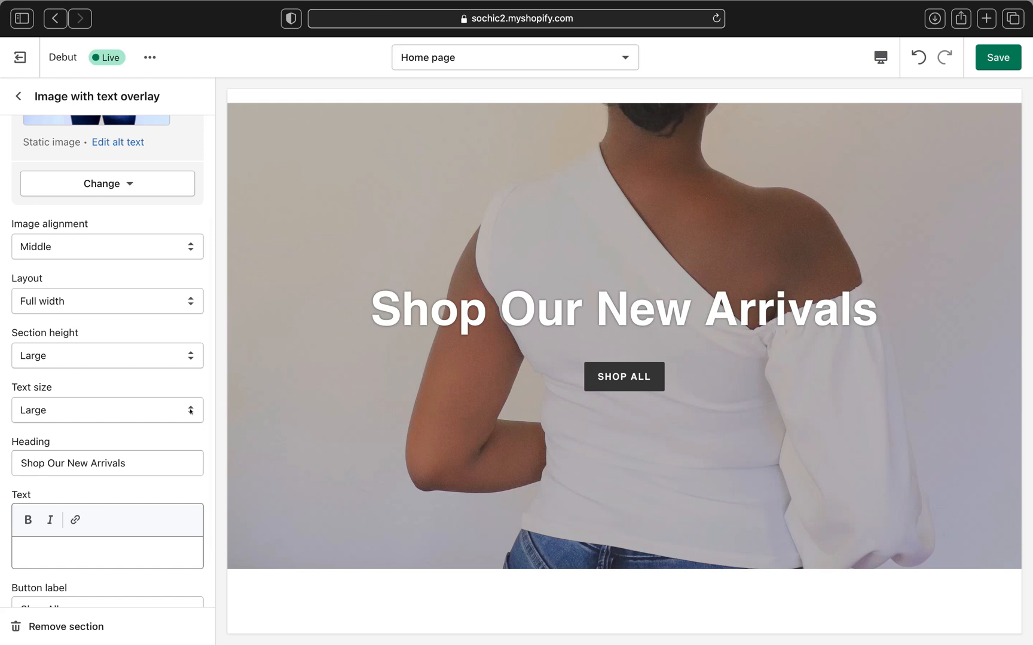
{"action": "left_click", "coordinate": [190, 411]}
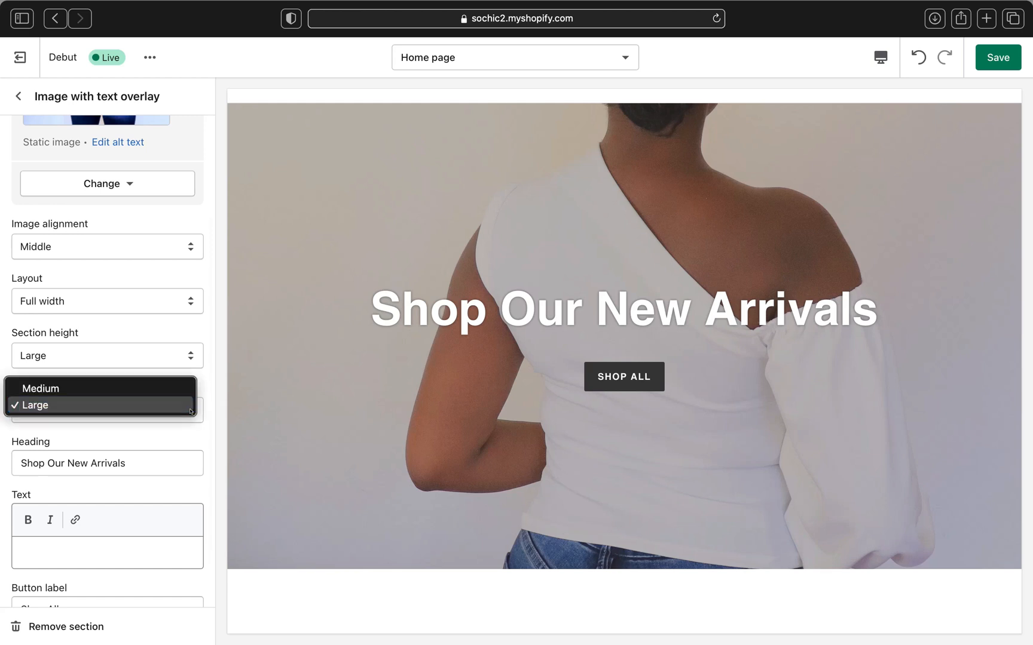
{"action": "left_click", "coordinate": [156, 388]}
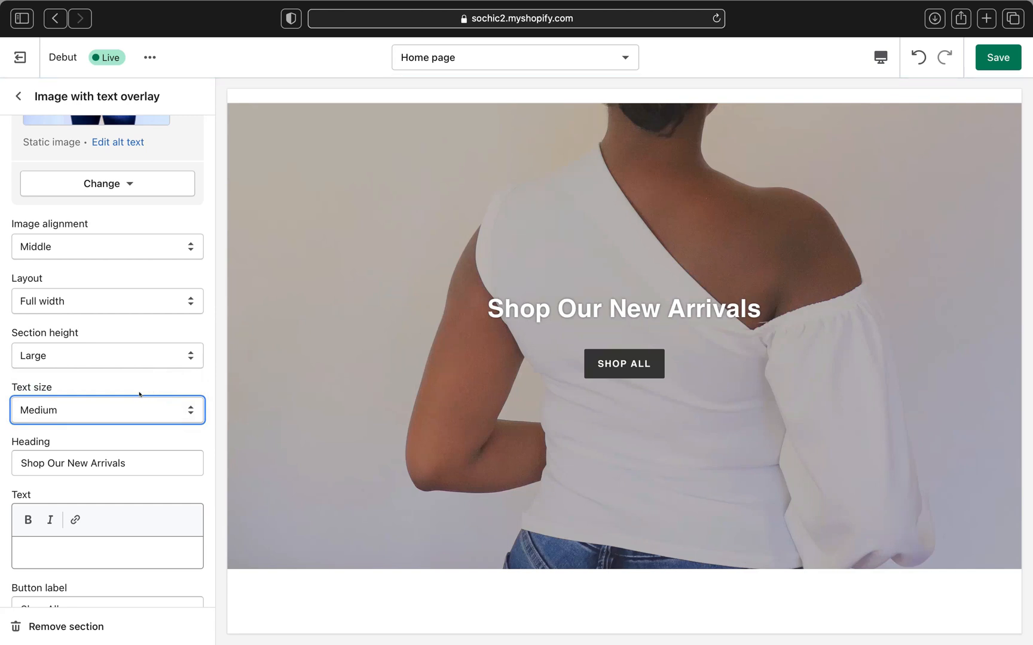
{"action": "left_click", "coordinate": [195, 420]}
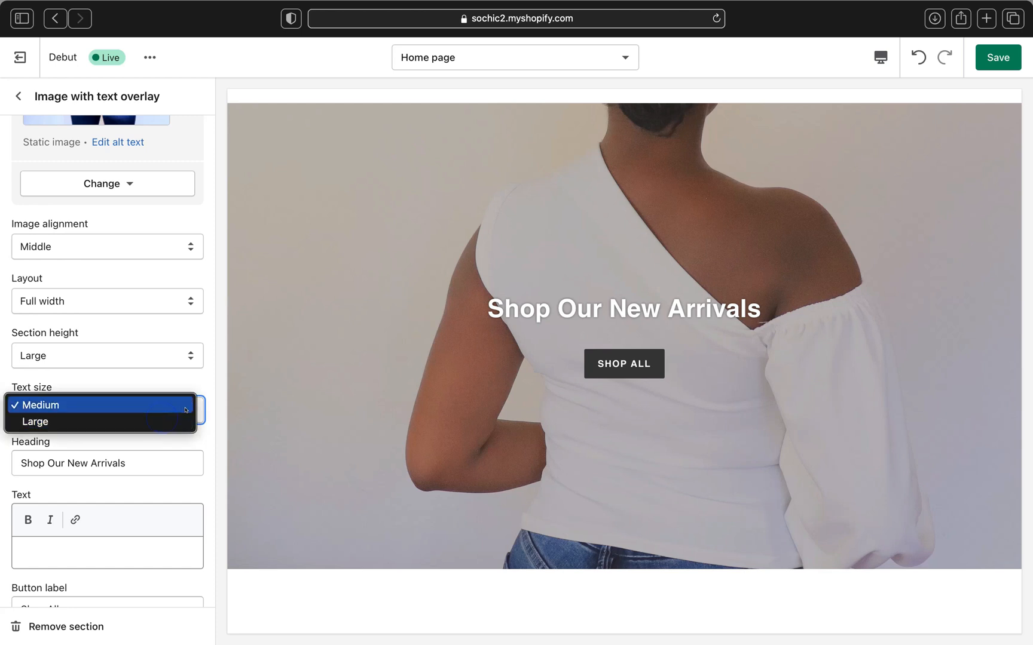
{"action": "left_click", "coordinate": [157, 422]}
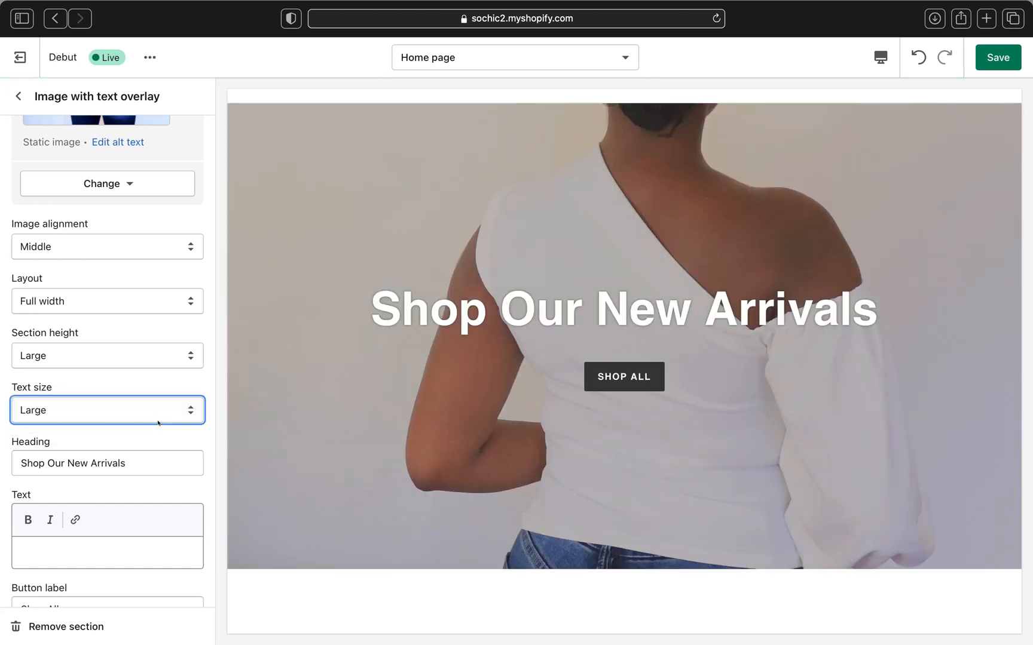
{"action": "left_click", "coordinate": [197, 438]}
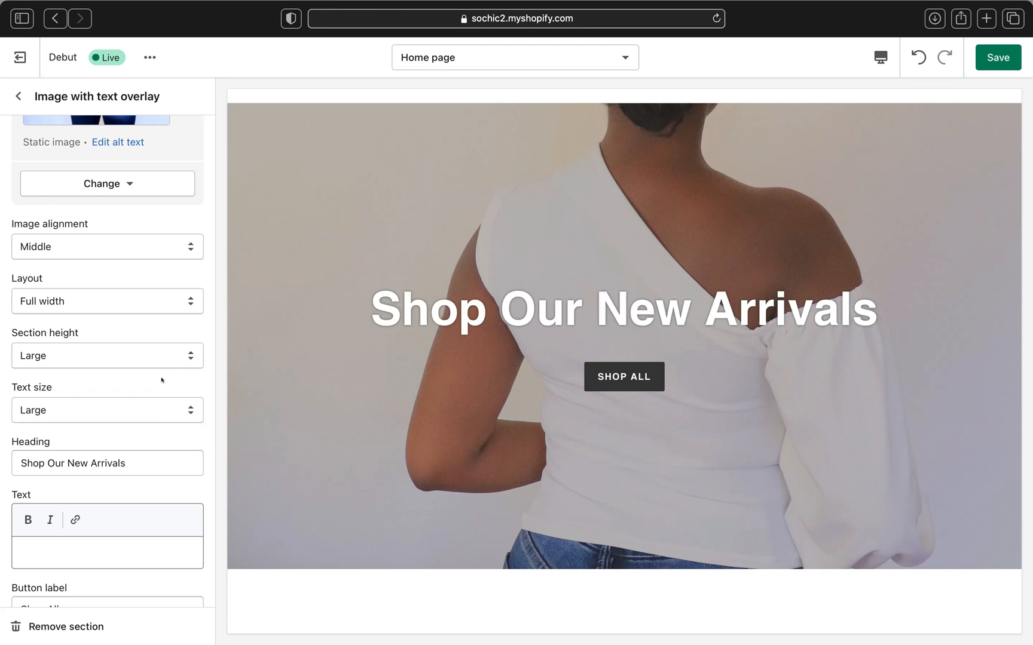
Save the overlay banner changes and return to the home page's section list.
{"action": "scroll", "coordinate": [141, 370], "scroll_direction": "down", "scroll_amount": 3}
{"action": "scroll", "coordinate": [139, 370], "scroll_direction": "up", "scroll_amount": 10}
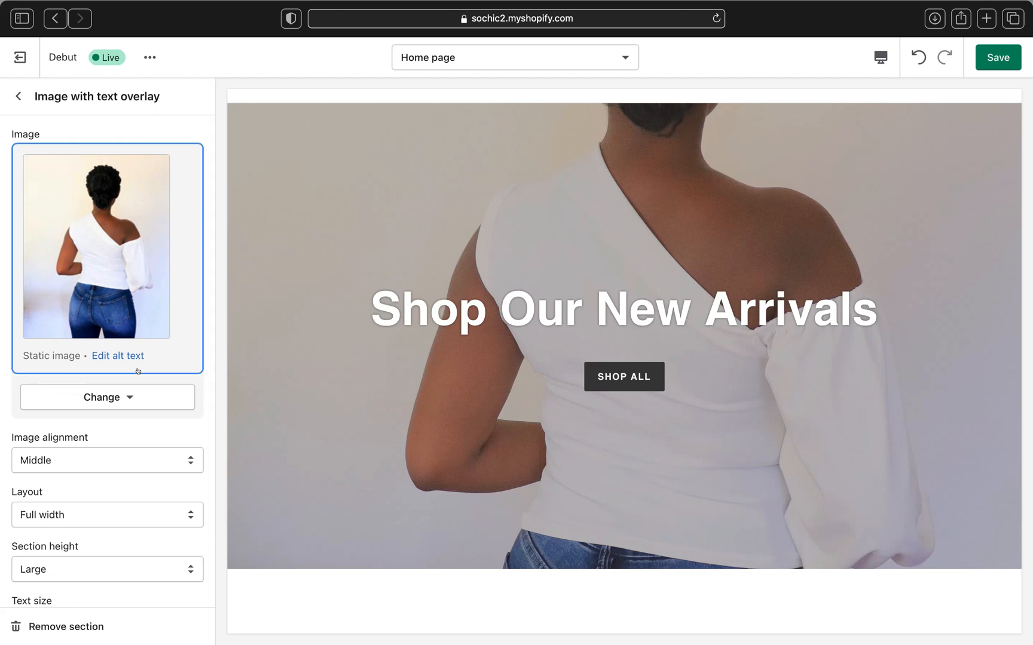
{"action": "left_click", "coordinate": [978, 58]}
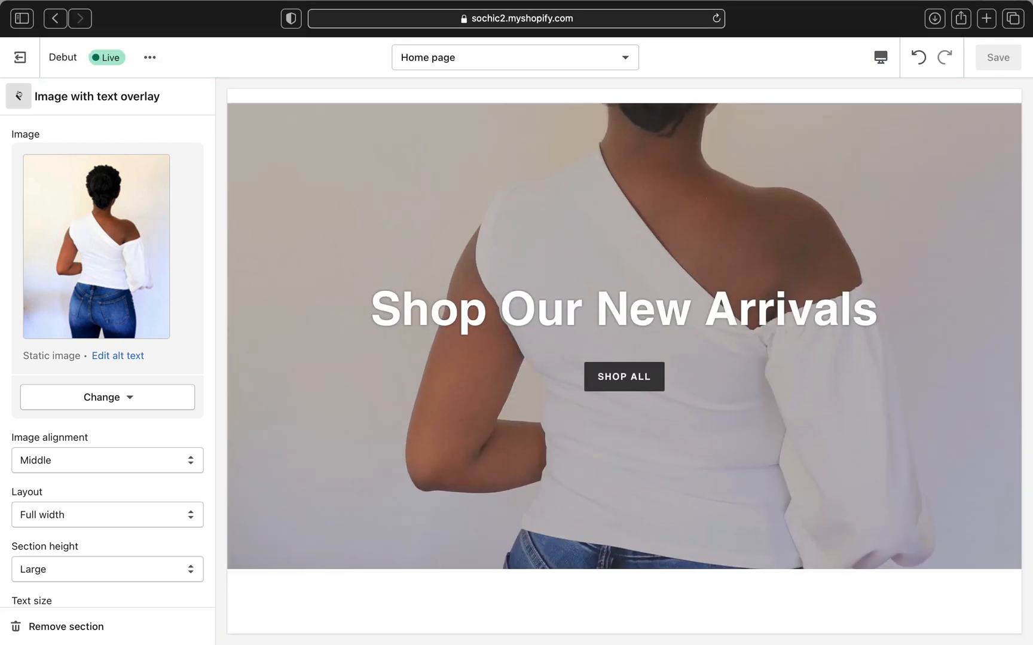
{"action": "left_click", "coordinate": [18, 95]}
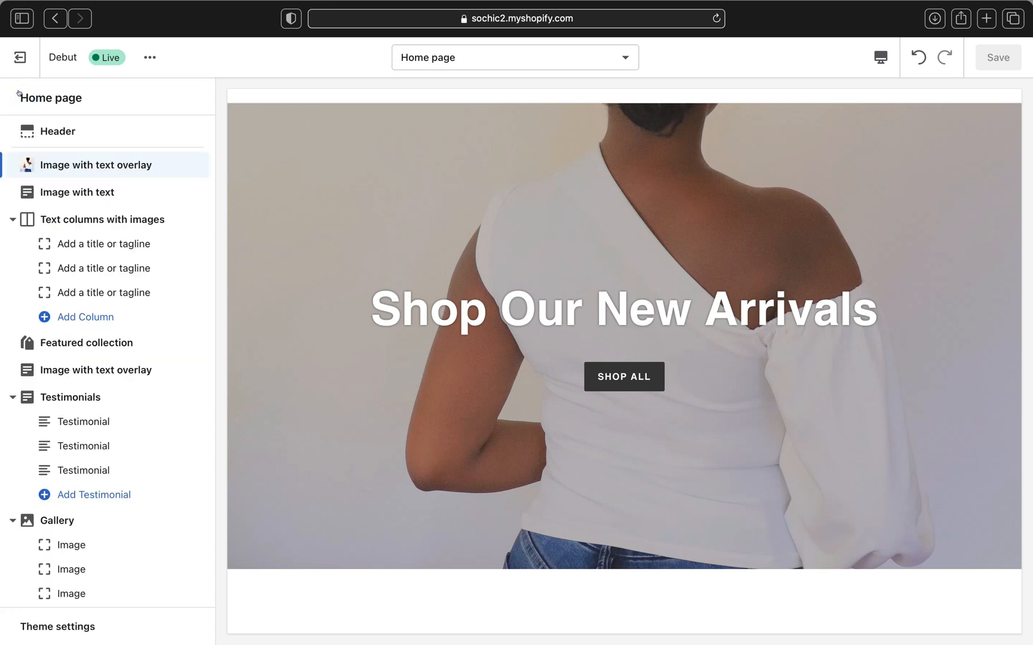
Try hiding the Image with text section on the home page, restoring its visibility.
{"action": "left_click", "coordinate": [84, 193]}
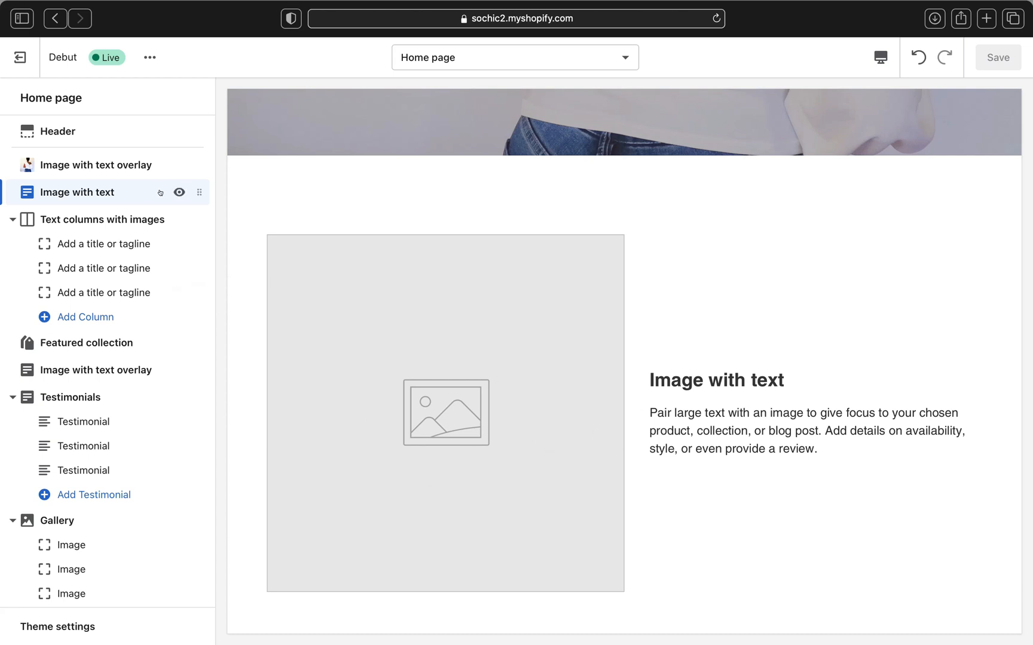
{"action": "mouse_move", "coordinate": [178, 194]}
{"action": "left_click", "coordinate": [178, 192]}
{"action": "scroll", "coordinate": [389, 363], "scroll_direction": "down", "scroll_amount": 3}
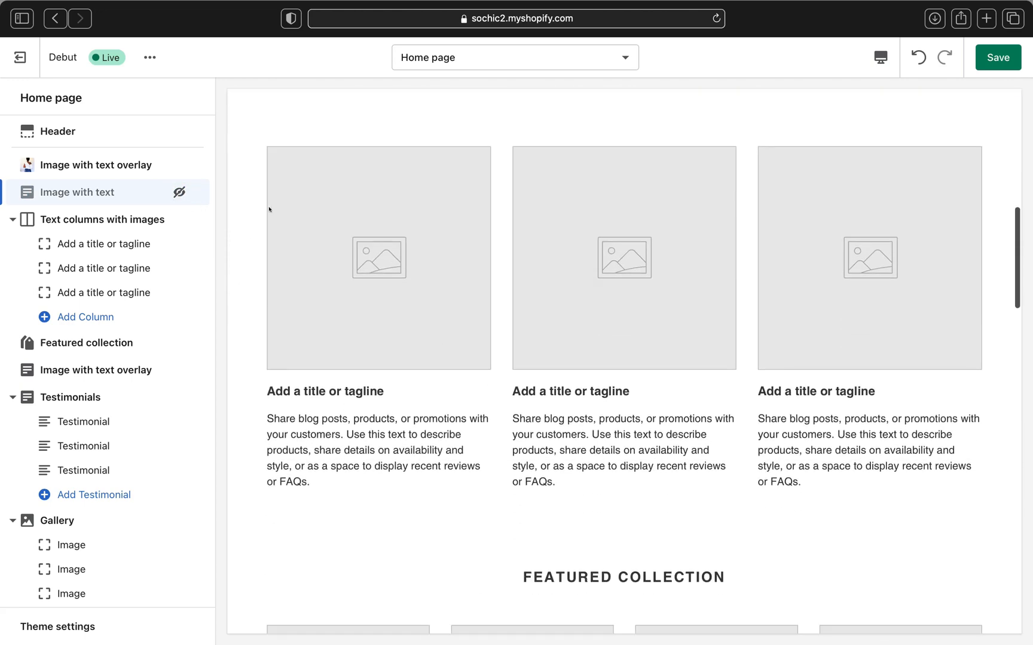
{"action": "scroll", "coordinate": [269, 209], "scroll_direction": "up", "scroll_amount": 6}
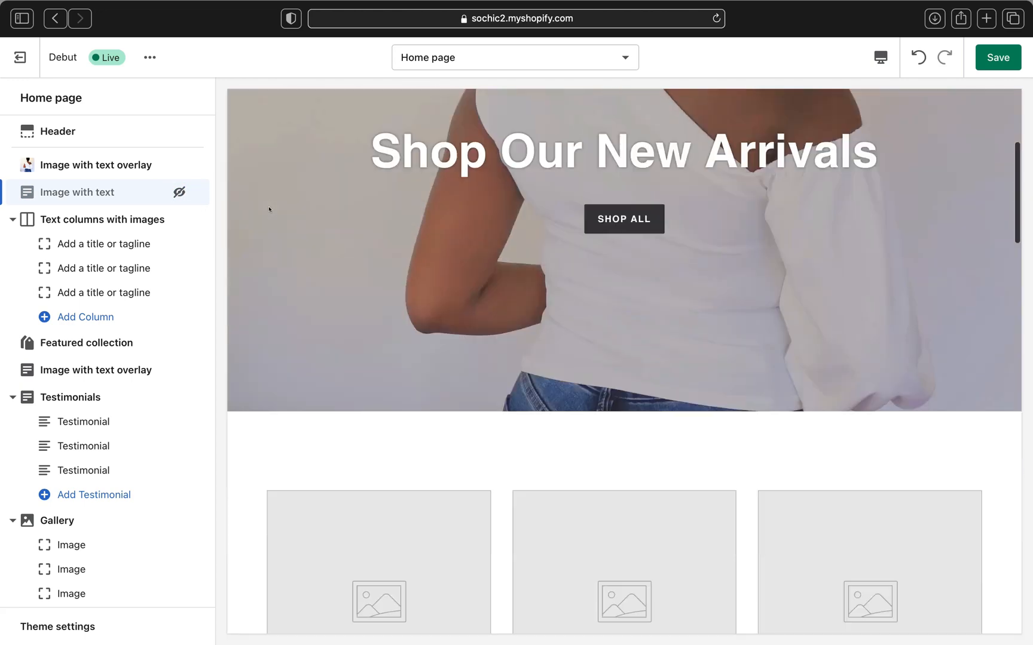
{"action": "scroll", "coordinate": [269, 209], "scroll_direction": "down", "scroll_amount": 2}
{"action": "left_click", "coordinate": [177, 193]}
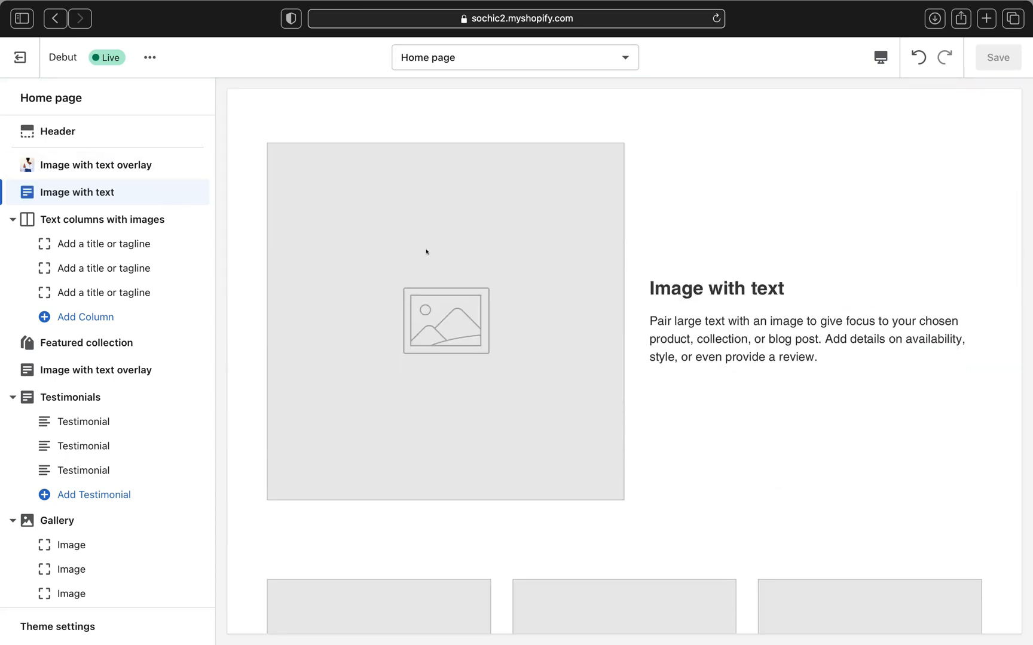
Open the settings of the Image with text section below the overlay banner.
{"action": "scroll", "coordinate": [426, 251], "scroll_direction": "up", "scroll_amount": 1}
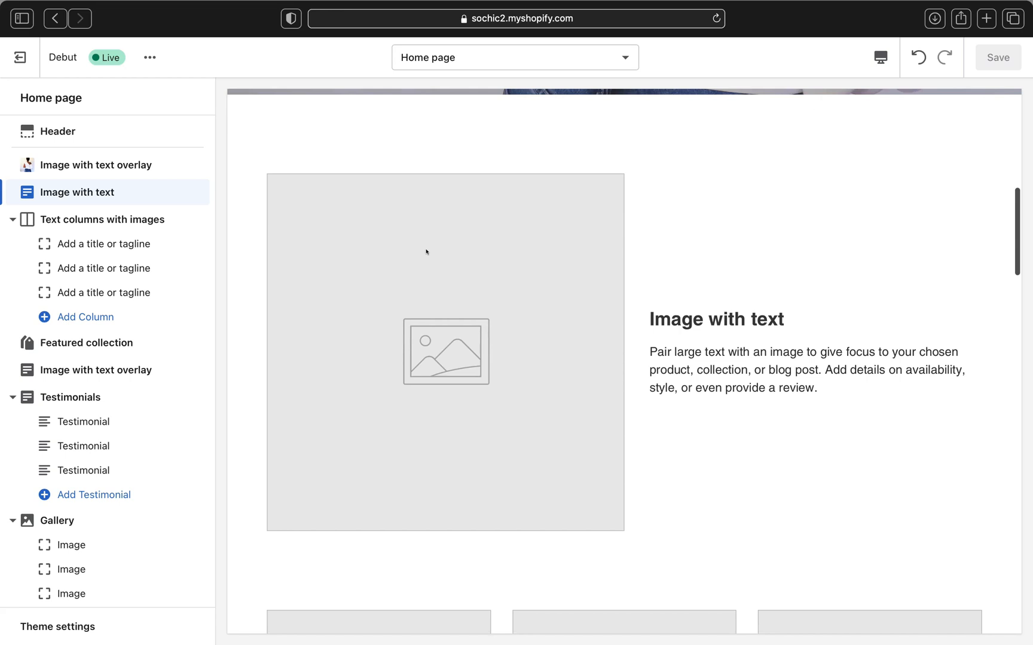
{"action": "scroll", "coordinate": [315, 409], "scroll_direction": "up", "scroll_amount": 1}
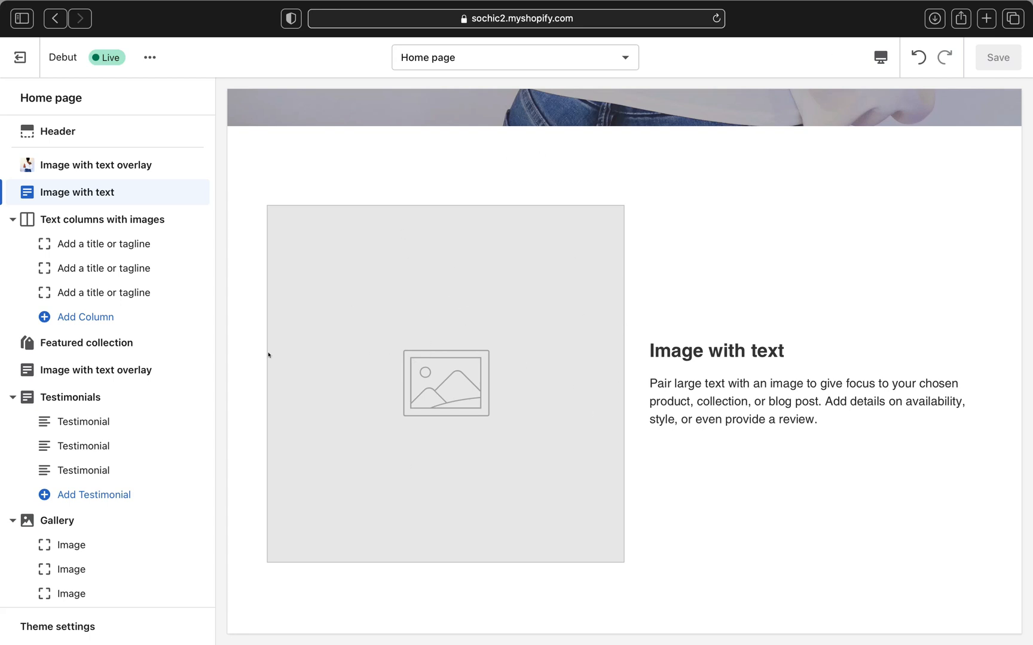
{"action": "left_click", "coordinate": [104, 194]}
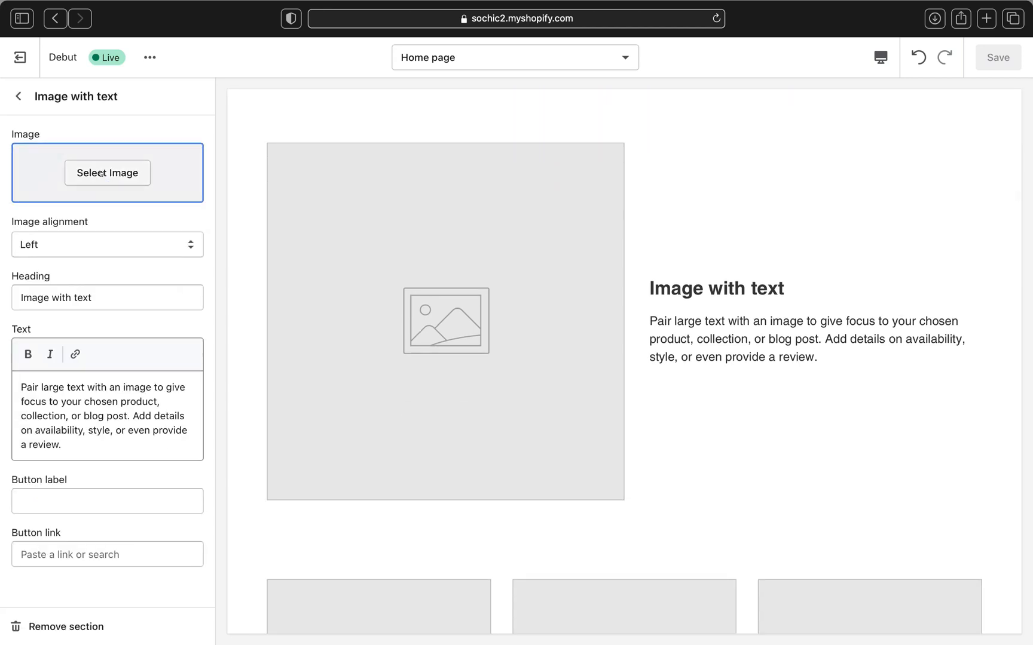
Set the Image with text section's image to the library photo of the beige top and biker shorts set.
{"action": "left_click", "coordinate": [101, 173]}
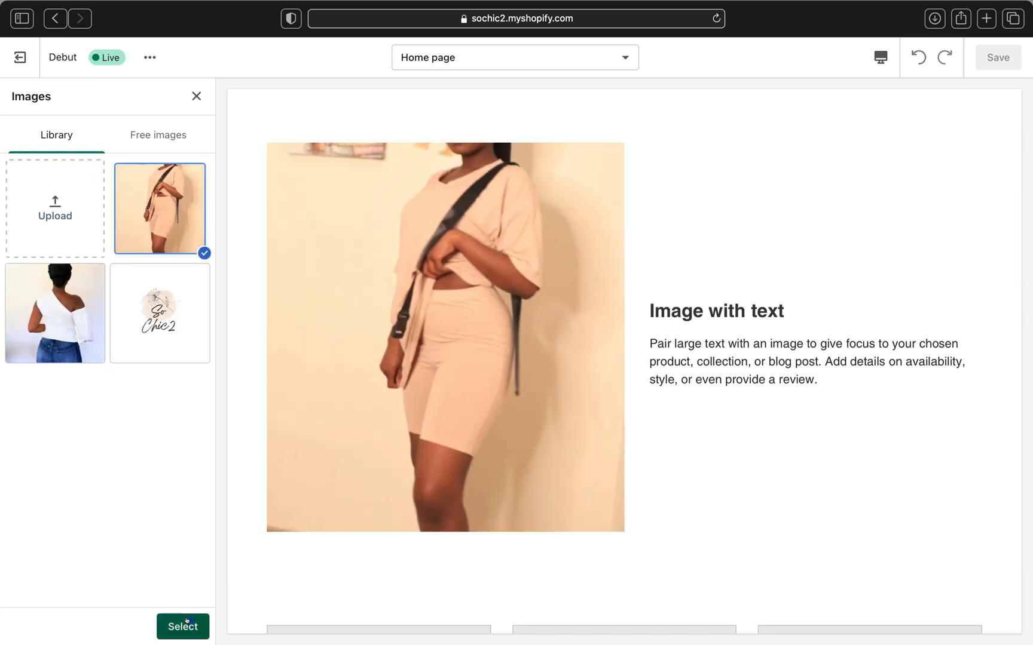
{"action": "left_click", "coordinate": [183, 626]}
Replace the Image with text section's heading with "Trending Now".
{"action": "scroll", "coordinate": [105, 413], "scroll_direction": "down", "scroll_amount": 1}
{"action": "scroll", "coordinate": [104, 412], "scroll_direction": "down", "scroll_amount": 3}
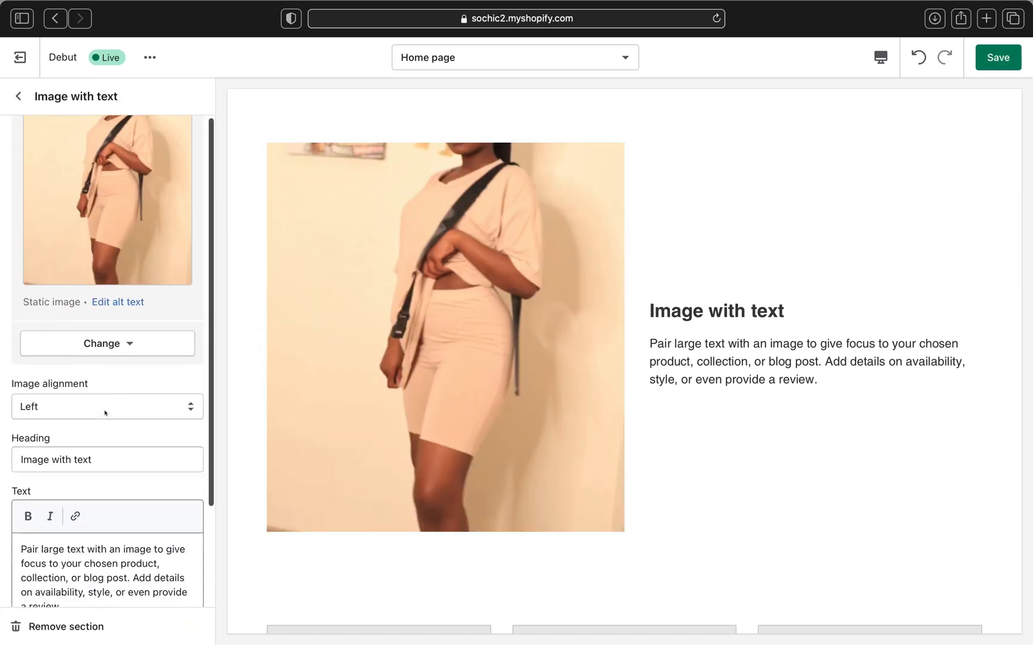
{"action": "left_click", "coordinate": [105, 392]}
{"action": "key", "text": "BackSpace"}
{"action": "key", "text": "BackSpace"}
{"action": "key", "text": "BackSpace"}
{"action": "key", "text": "BackSpace"}
{"action": "key", "text": "BackSpace"}
{"action": "key", "text": "BackSpace"}
{"action": "key", "text": "BackSpace"}
{"action": "key", "text": "BackSpace"}
{"action": "key", "text": "BackSpace"}
{"action": "key", "text": "BackSpace"}
{"action": "key", "text": "BackSpace"}
{"action": "key", "text": "BackSpace"}
{"action": "key", "text": "BackSpace"}
{"action": "key", "text": "BackSpace"}
{"action": "key", "text": "BackSpace"}
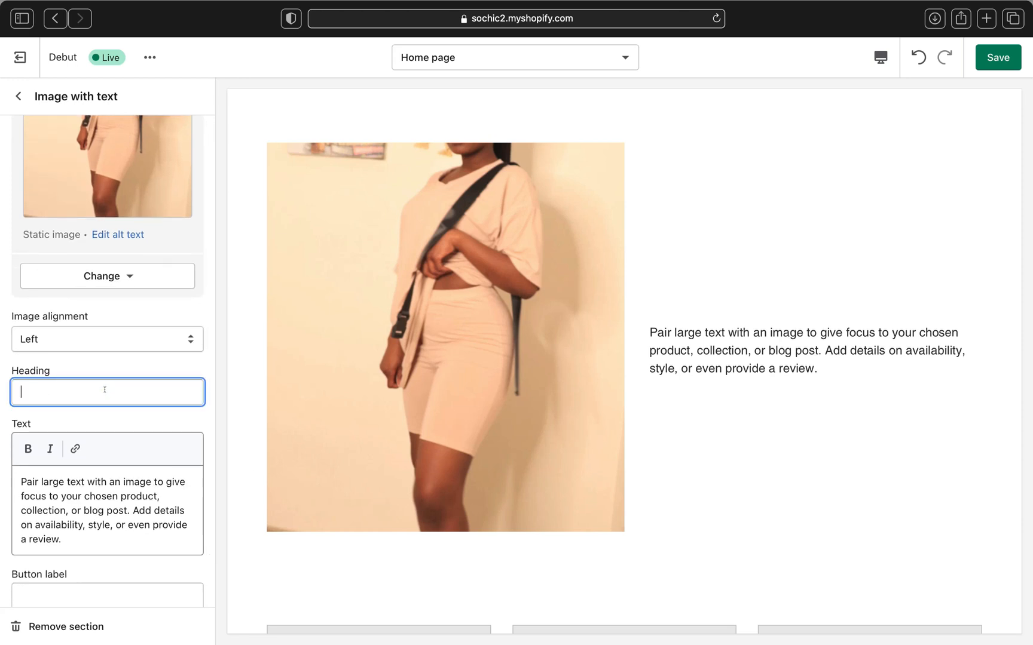
{"action": "type", "text": "Tren"}
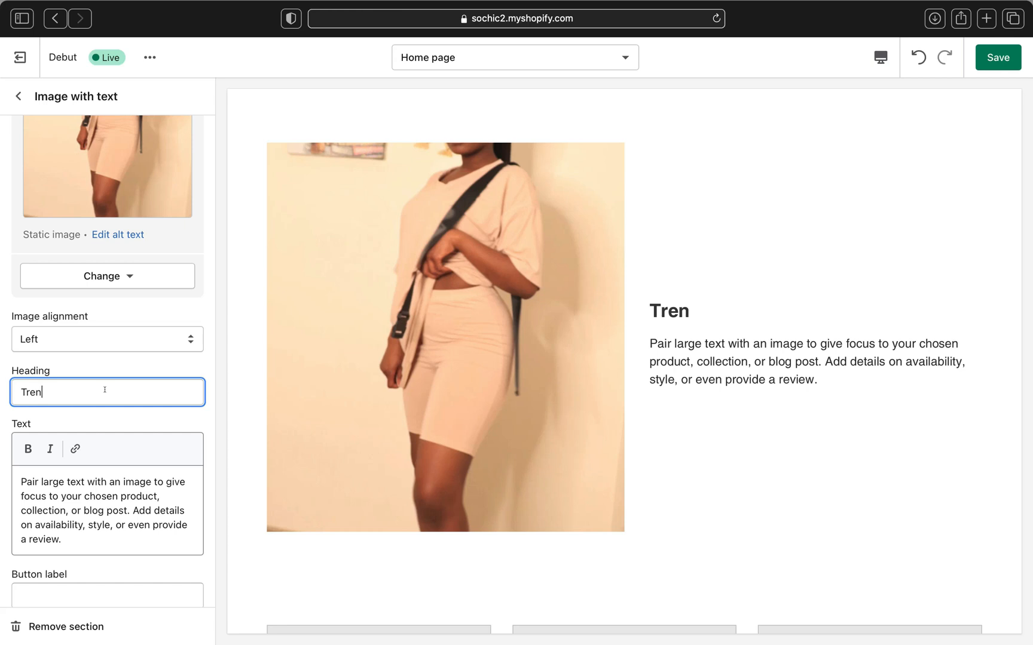
{"action": "type", "text": "ding Now"}
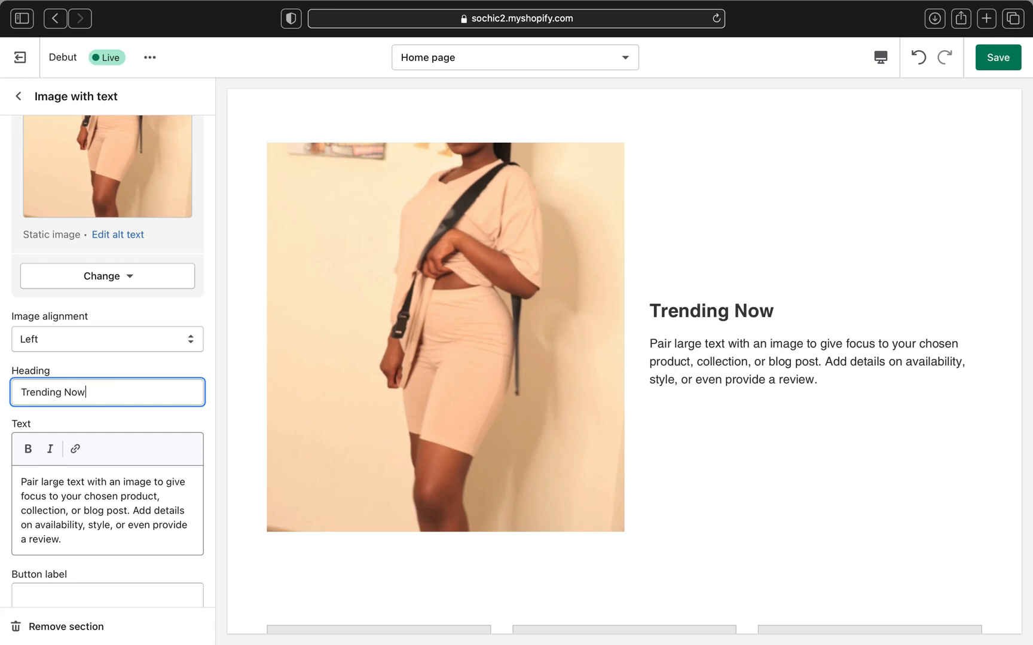
Replace the section's body text with "The best biker shorts set to own this summer ........".
{"action": "left_click_drag", "start_coordinate": [21, 482], "coordinate": [86, 491]}
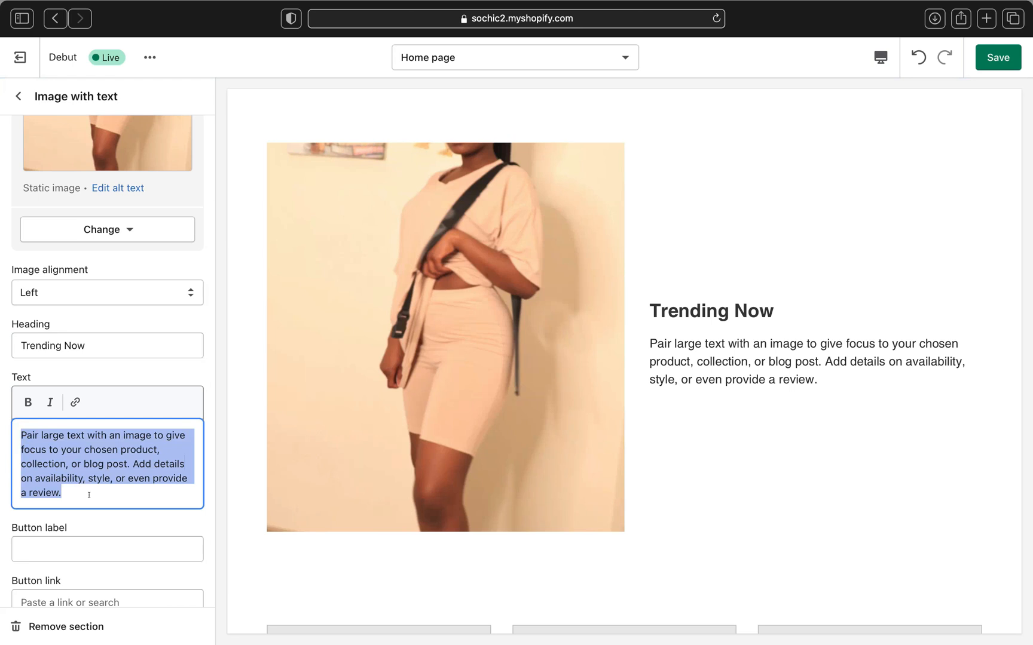
{"action": "type", "text": "The best biker shorts set to own this summer"}
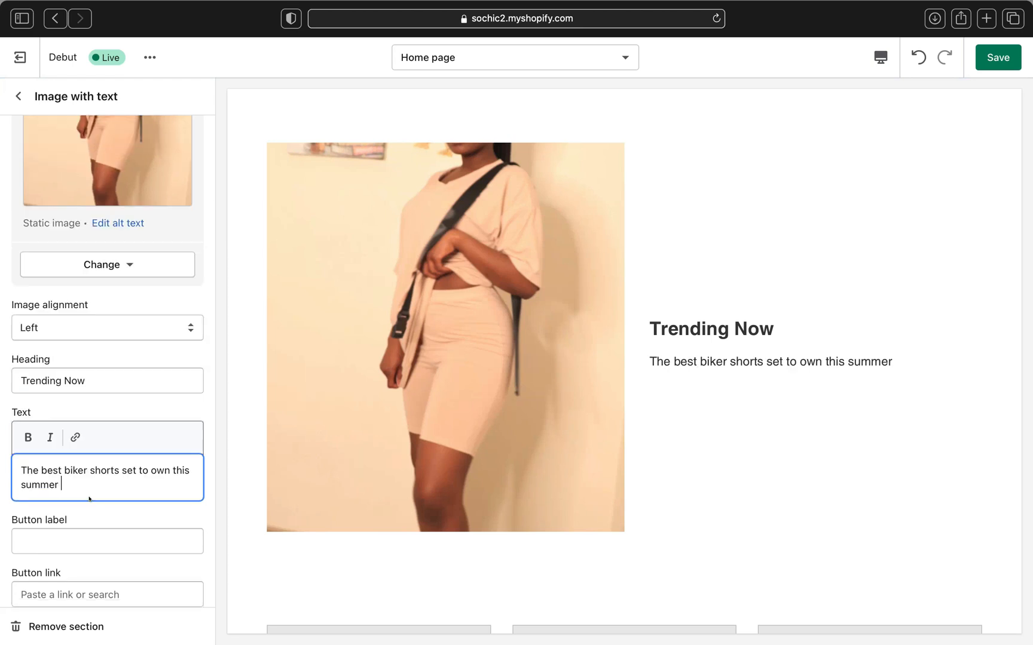
{"action": "type", "text": "........"}
Give the section a "SHOP NOW" button linked to All products and save the home page changes.
{"action": "scroll", "coordinate": [80, 507], "scroll_direction": "down", "scroll_amount": 1}
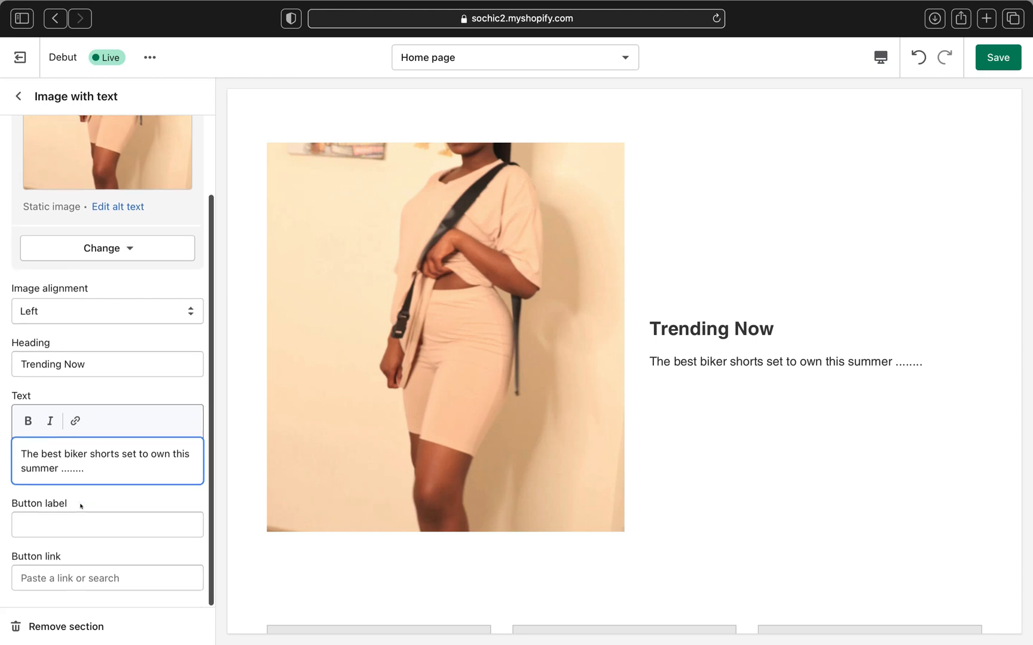
{"action": "left_click", "coordinate": [68, 518]}
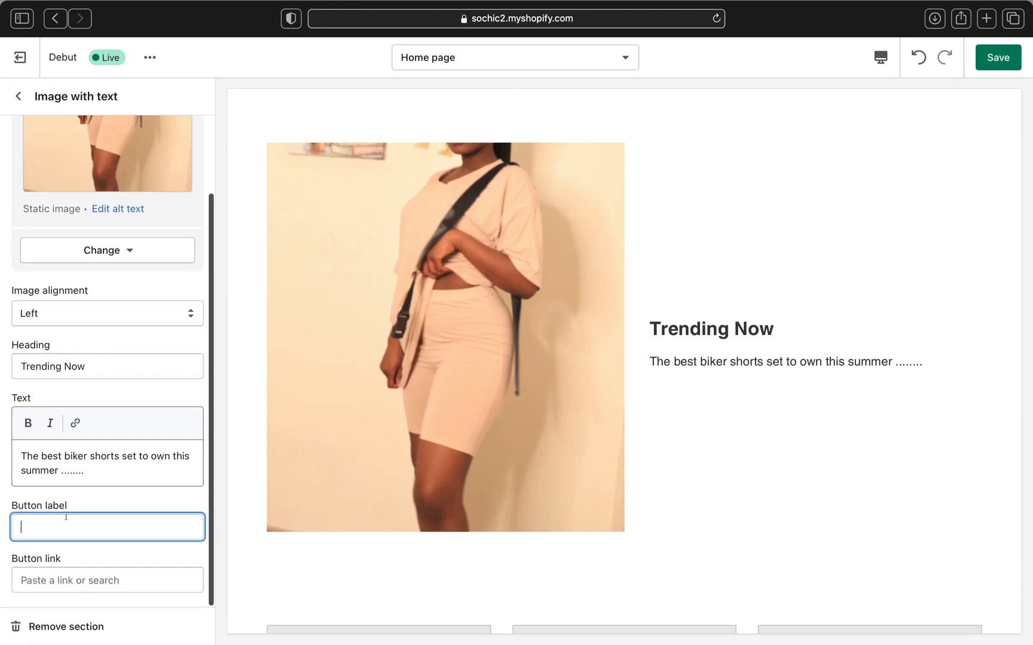
{"action": "type", "text": "SHOP NOW"}
{"action": "left_click", "coordinate": [80, 581]}
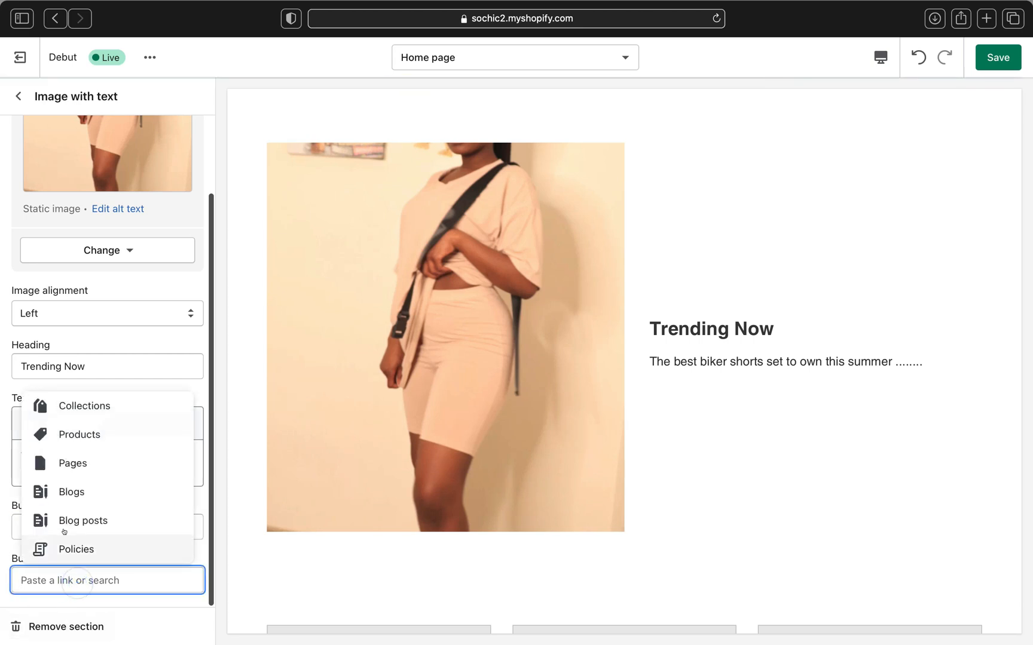
{"action": "left_click", "coordinate": [70, 434]}
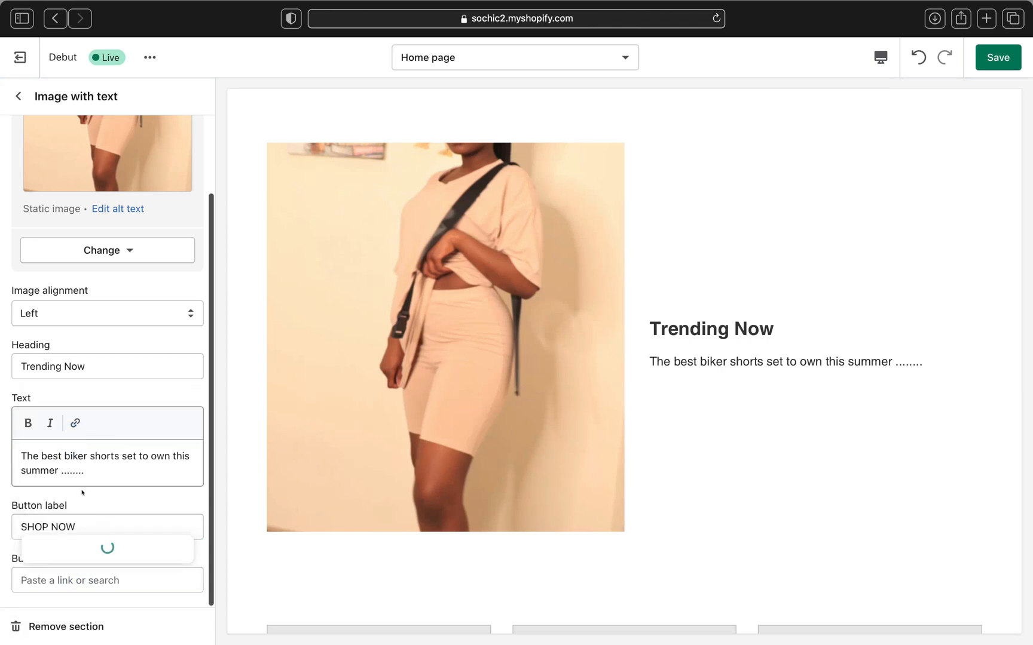
{"action": "left_click", "coordinate": [70, 548]}
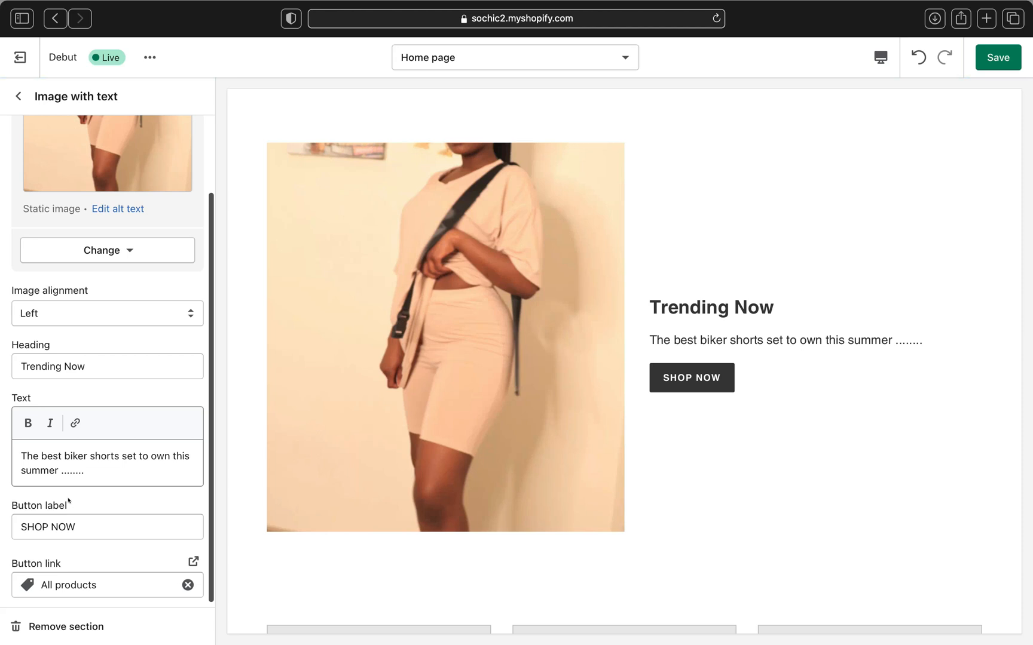
{"action": "scroll", "coordinate": [93, 560], "scroll_direction": "down", "scroll_amount": 1}
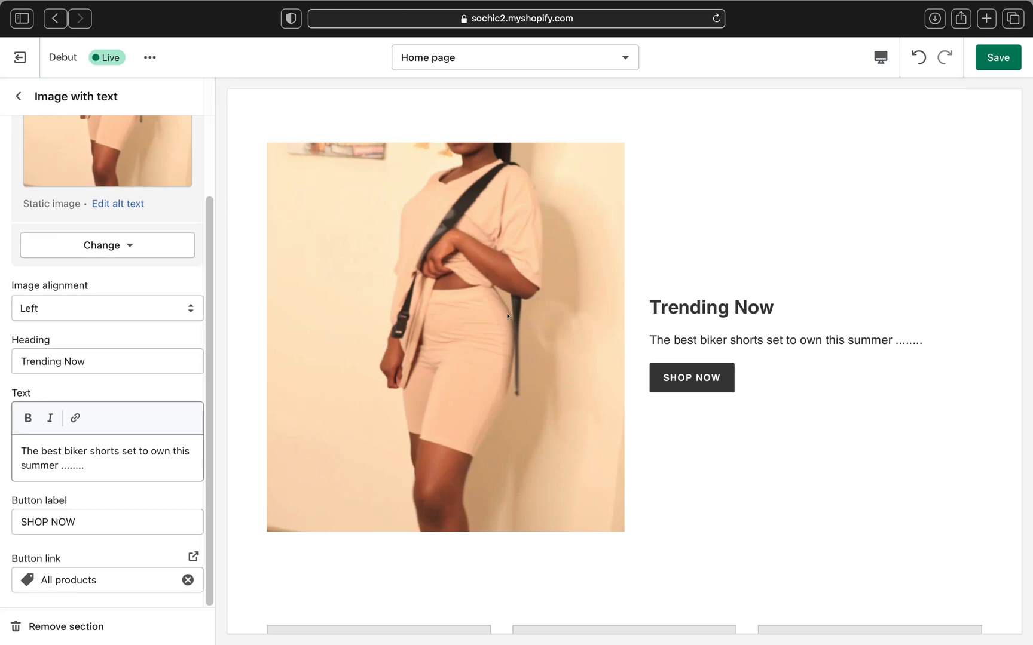
{"action": "left_click", "coordinate": [997, 58]}
Review the home page preview, examining the text columns and featured collection sections and the page header.
{"action": "scroll", "coordinate": [379, 373], "scroll_direction": "down", "scroll_amount": 10}
{"action": "scroll", "coordinate": [379, 373], "scroll_direction": "up", "scroll_amount": 5}
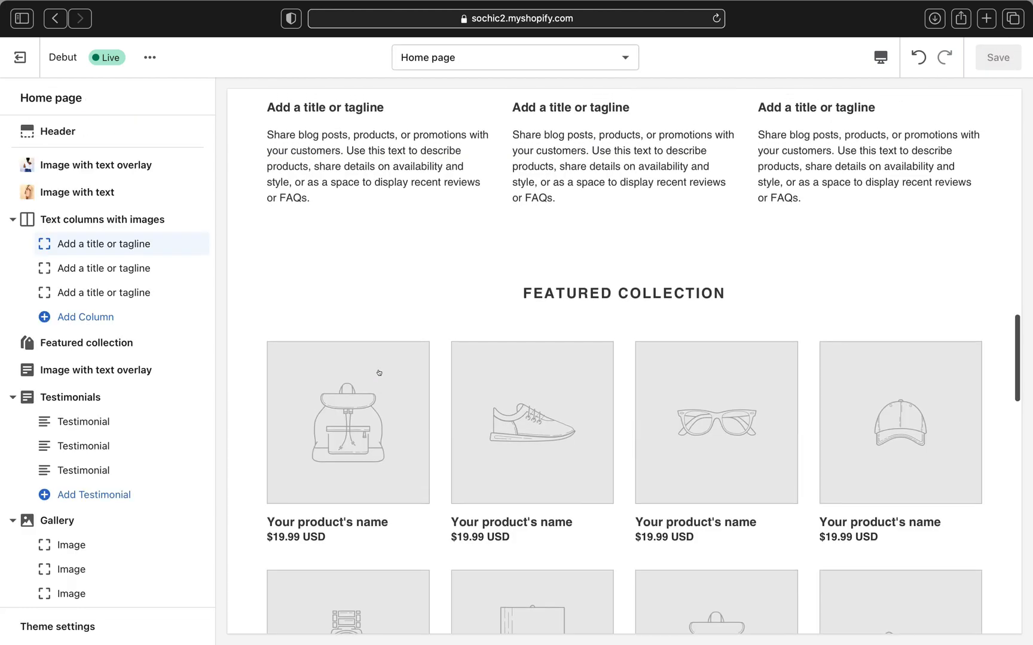
{"action": "scroll", "coordinate": [382, 374], "scroll_direction": "down", "scroll_amount": 8}
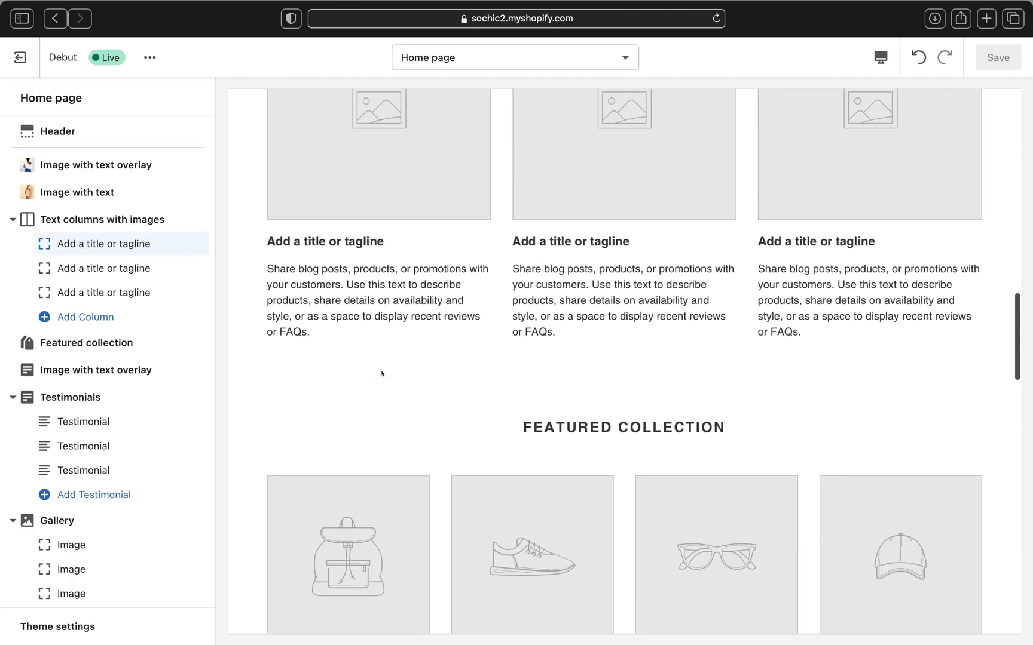
{"action": "scroll", "coordinate": [379, 373], "scroll_direction": "up", "scroll_amount": 3}
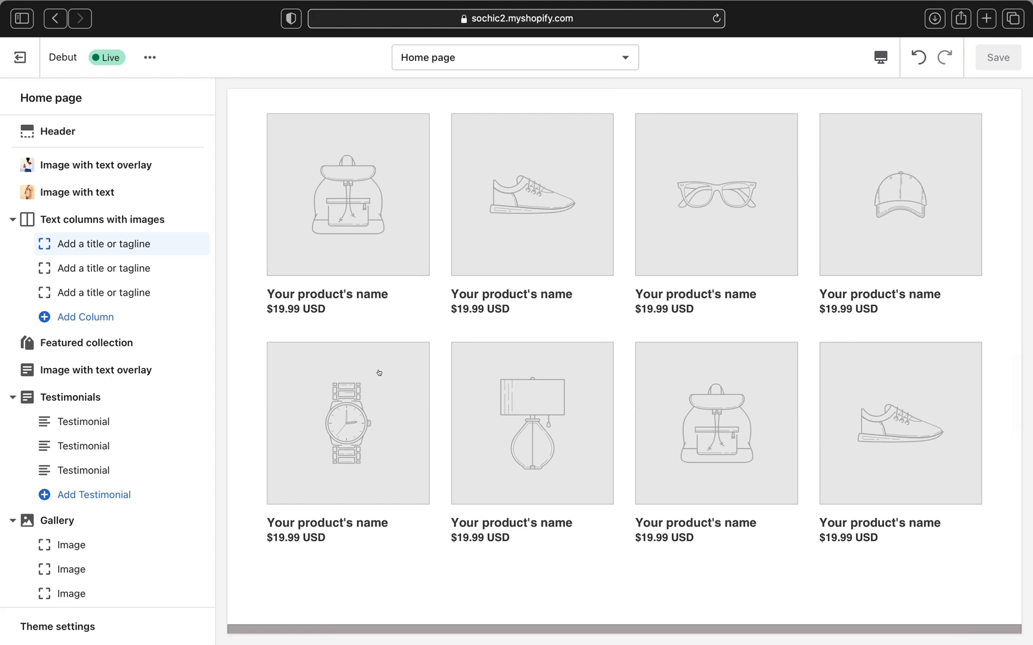
{"action": "scroll", "coordinate": [379, 372], "scroll_direction": "down", "scroll_amount": 3}
{"action": "scroll", "coordinate": [379, 370], "scroll_direction": "up", "scroll_amount": 7}
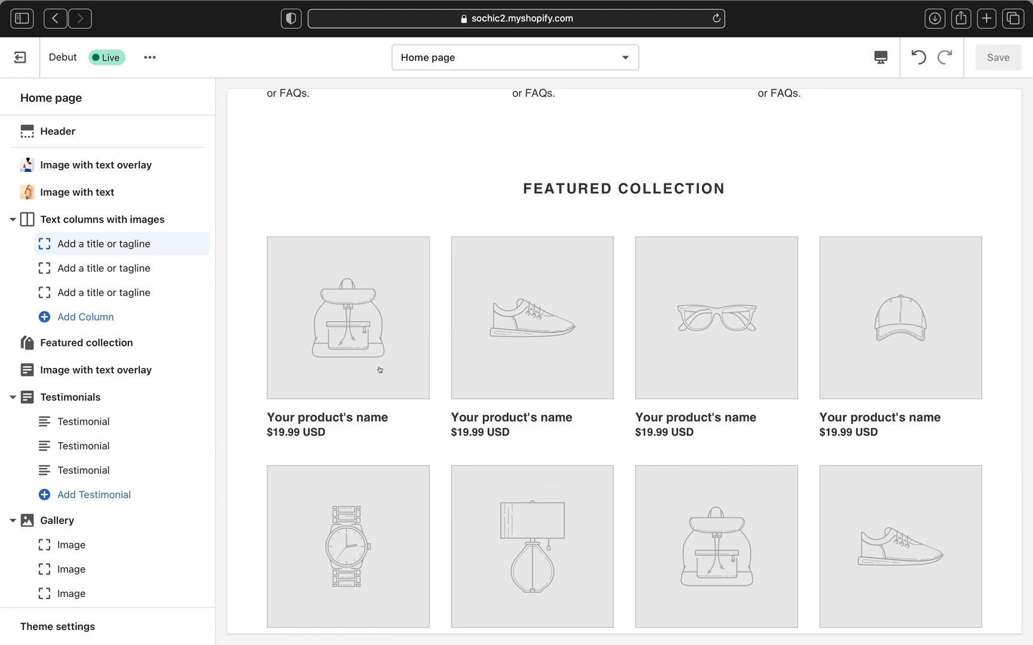
{"action": "scroll", "coordinate": [378, 371], "scroll_direction": "up", "scroll_amount": 10}
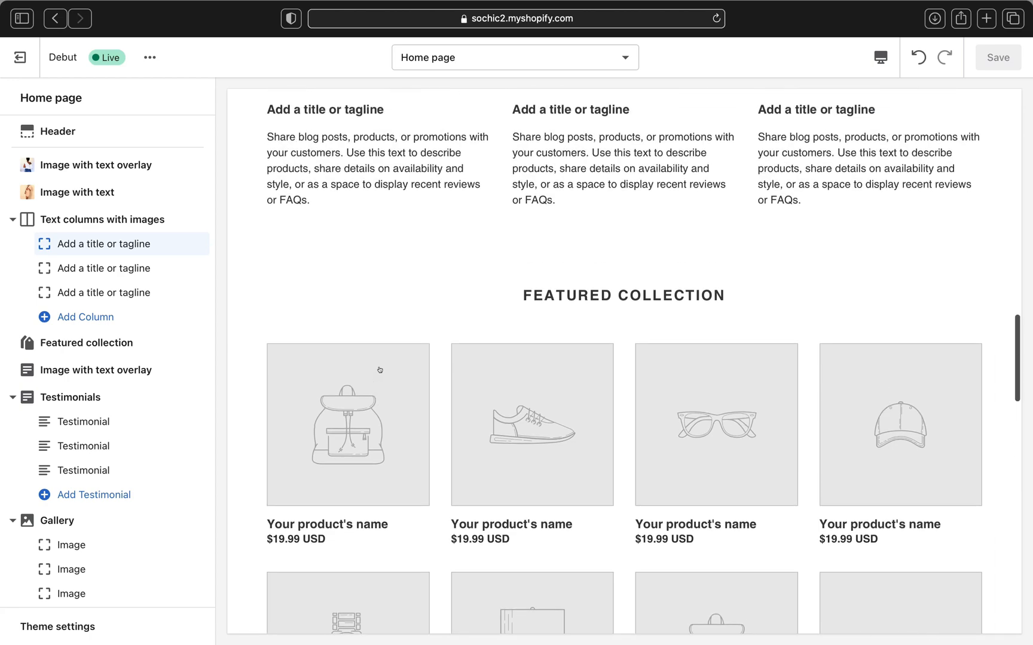
{"action": "scroll", "coordinate": [380, 369], "scroll_direction": "down", "scroll_amount": 5}
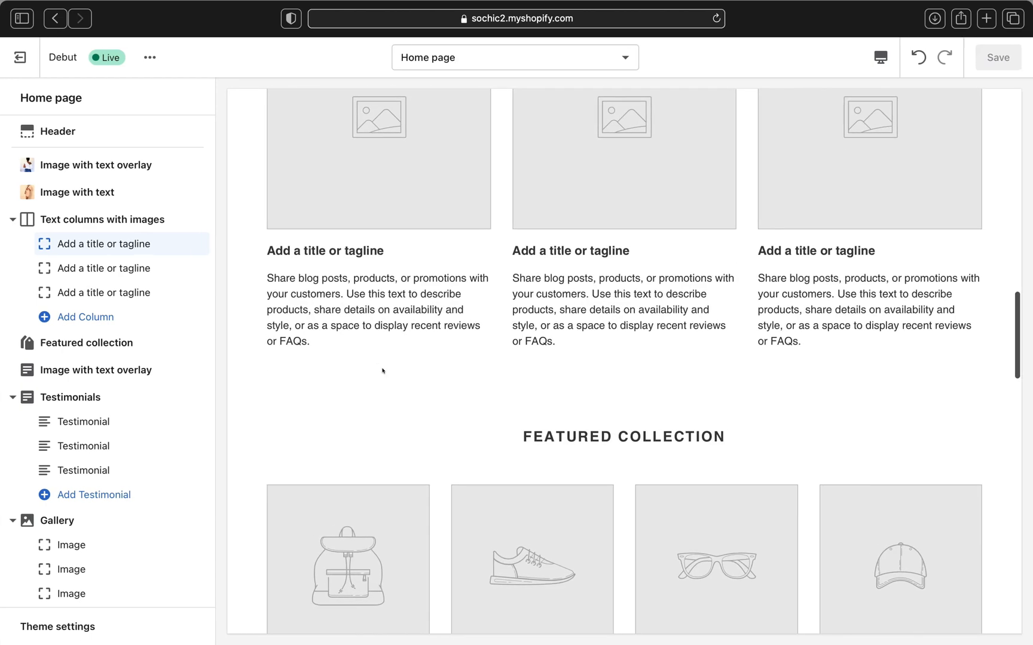
{"action": "scroll", "coordinate": [382, 371], "scroll_direction": "down", "scroll_amount": 2}
{"action": "scroll", "coordinate": [383, 371], "scroll_direction": "down", "scroll_amount": 3}
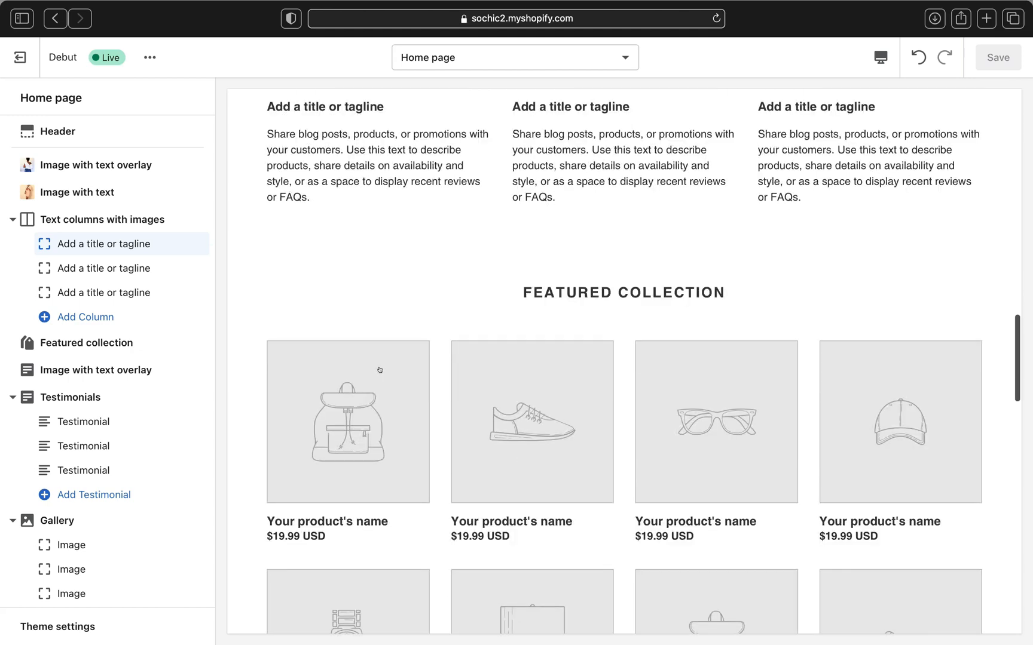
{"action": "scroll", "coordinate": [380, 370], "scroll_direction": "down", "scroll_amount": 1}
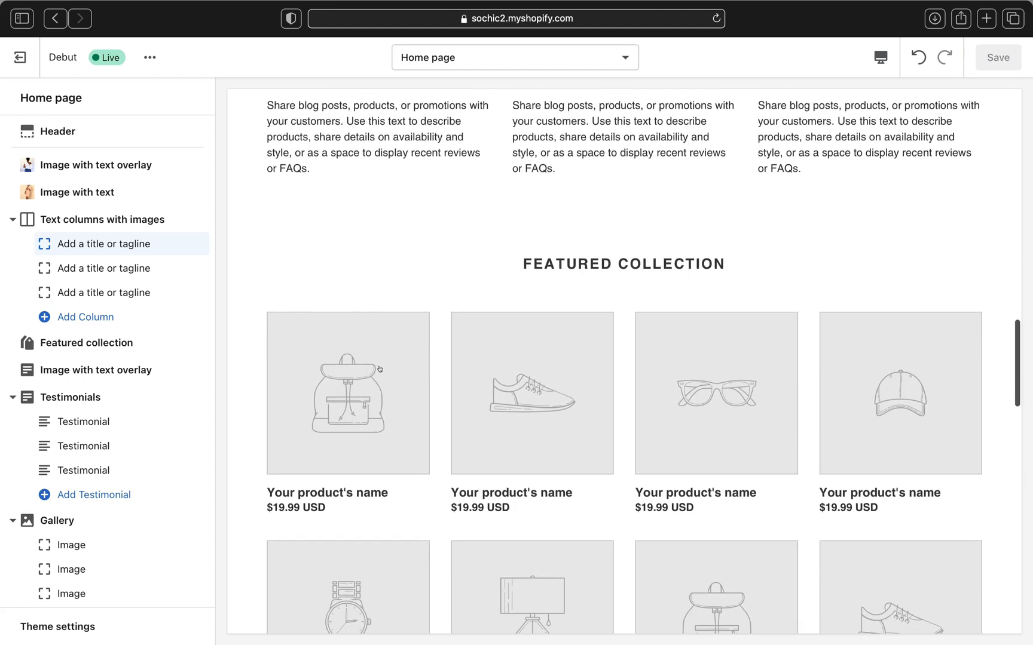
{"action": "scroll", "coordinate": [318, 304], "scroll_direction": "up", "scroll_amount": 20}
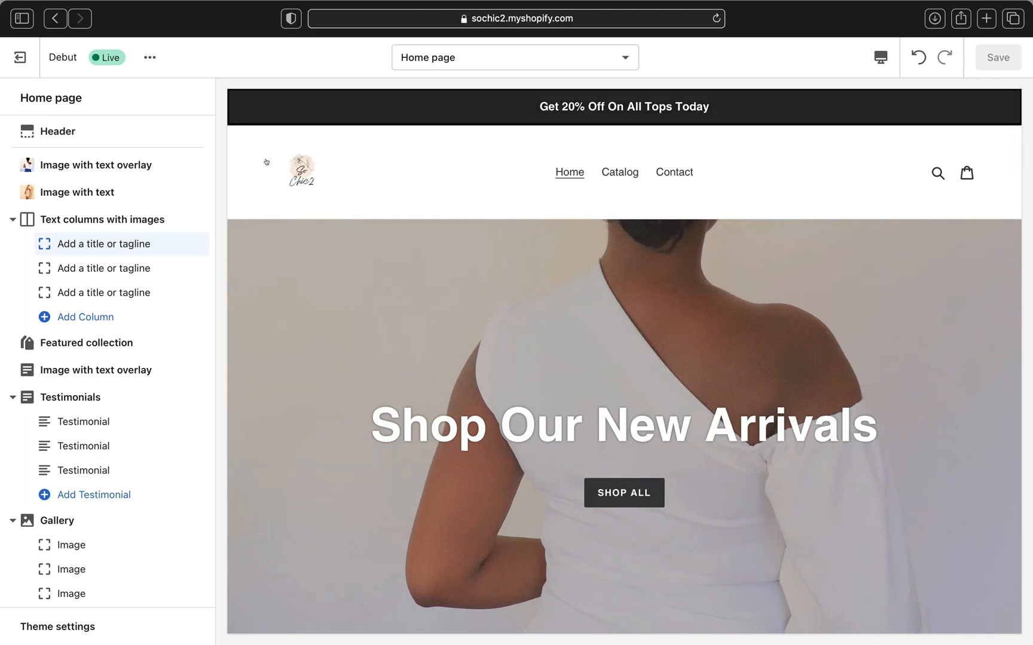
Exit the theme editor and start adding a new product in the store's product list.
{"action": "left_click", "coordinate": [17, 56]}
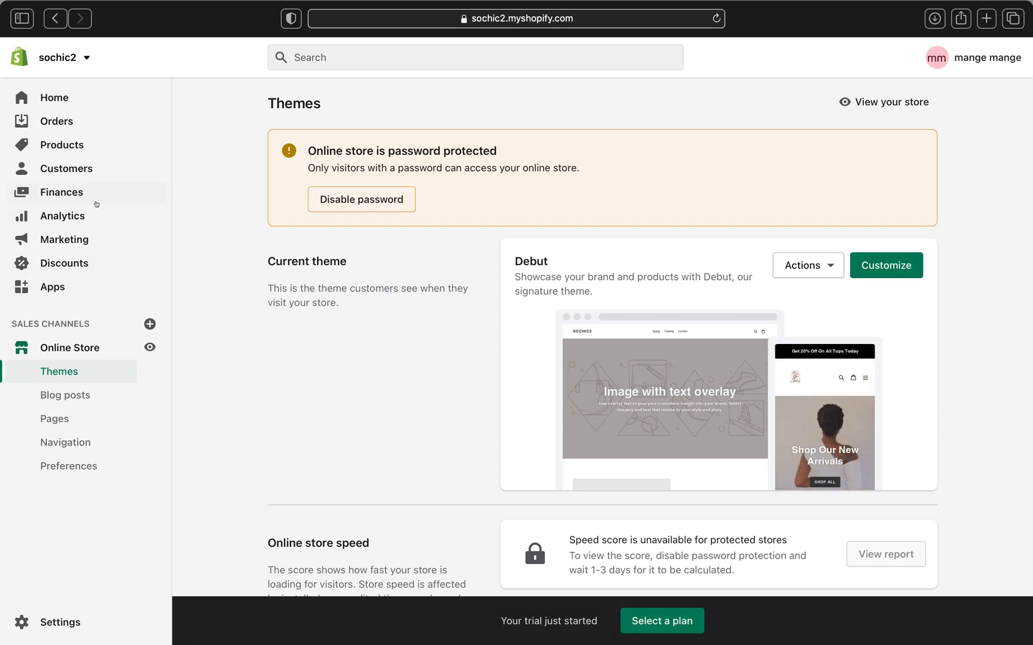
{"action": "left_click", "coordinate": [59, 145]}
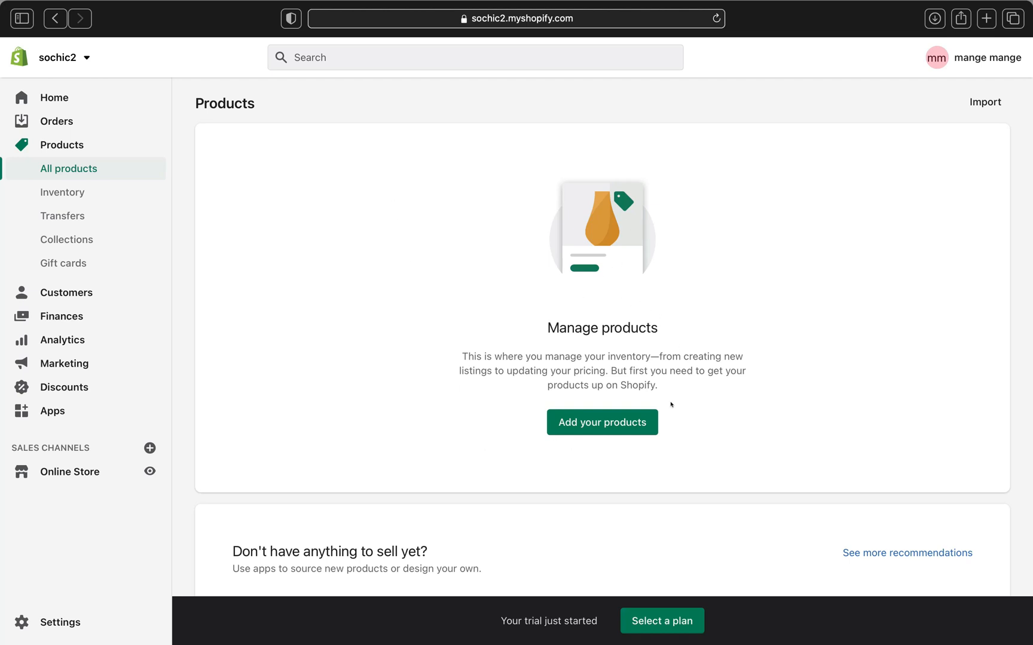
{"action": "left_click", "coordinate": [616, 423]}
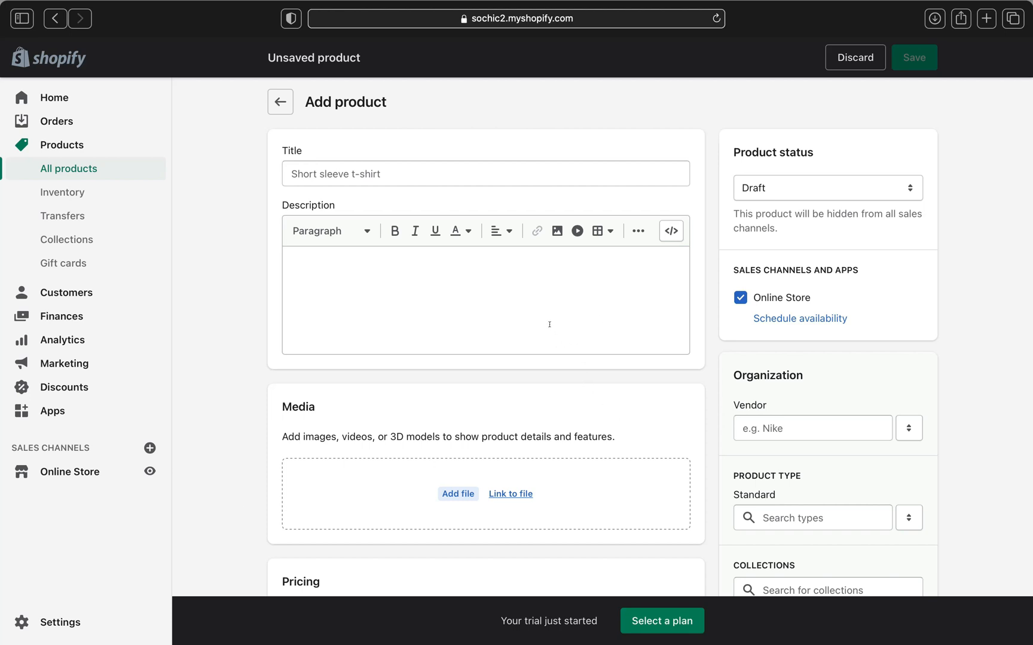
Title the new product "So Chic White Top".
{"action": "scroll", "coordinate": [550, 324], "scroll_direction": "down", "scroll_amount": 5}
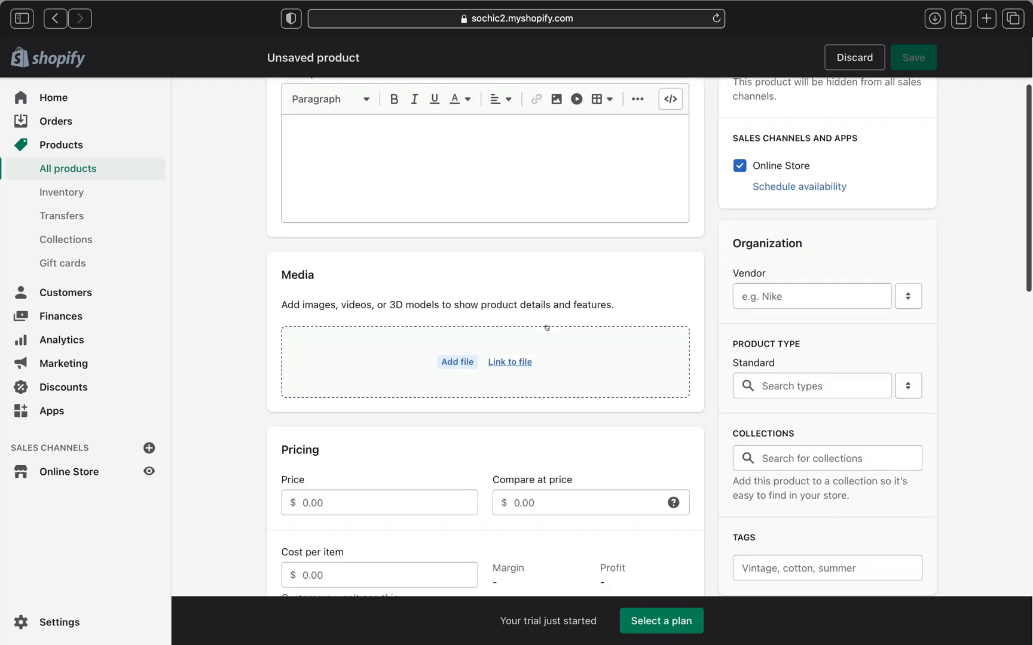
{"action": "scroll", "coordinate": [546, 327], "scroll_direction": "up", "scroll_amount": 5}
{"action": "left_click", "coordinate": [435, 291]}
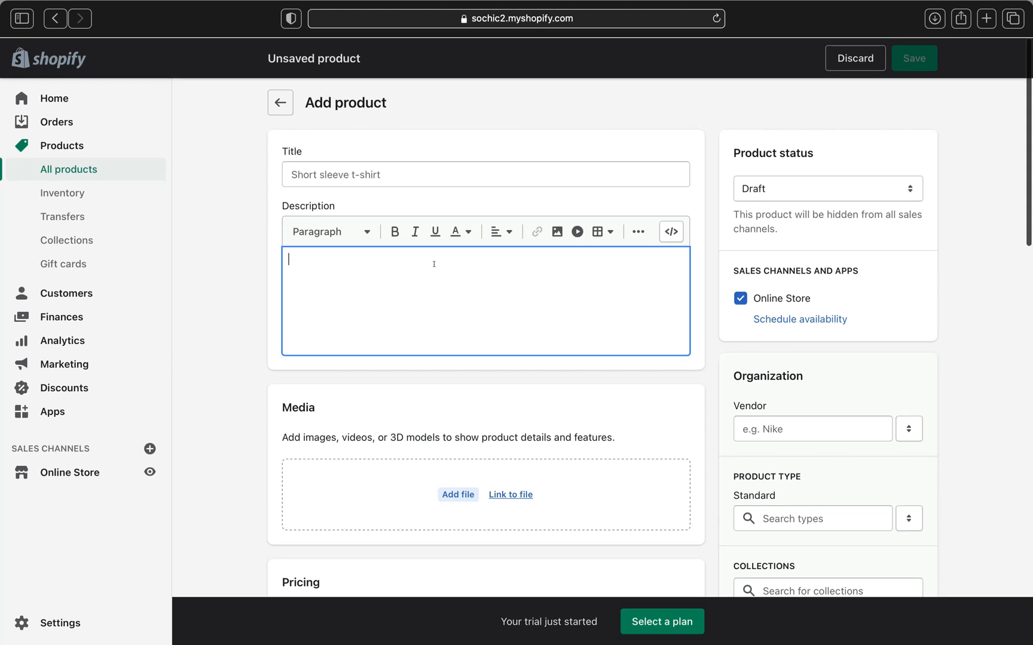
{"action": "left_click", "coordinate": [355, 174]}
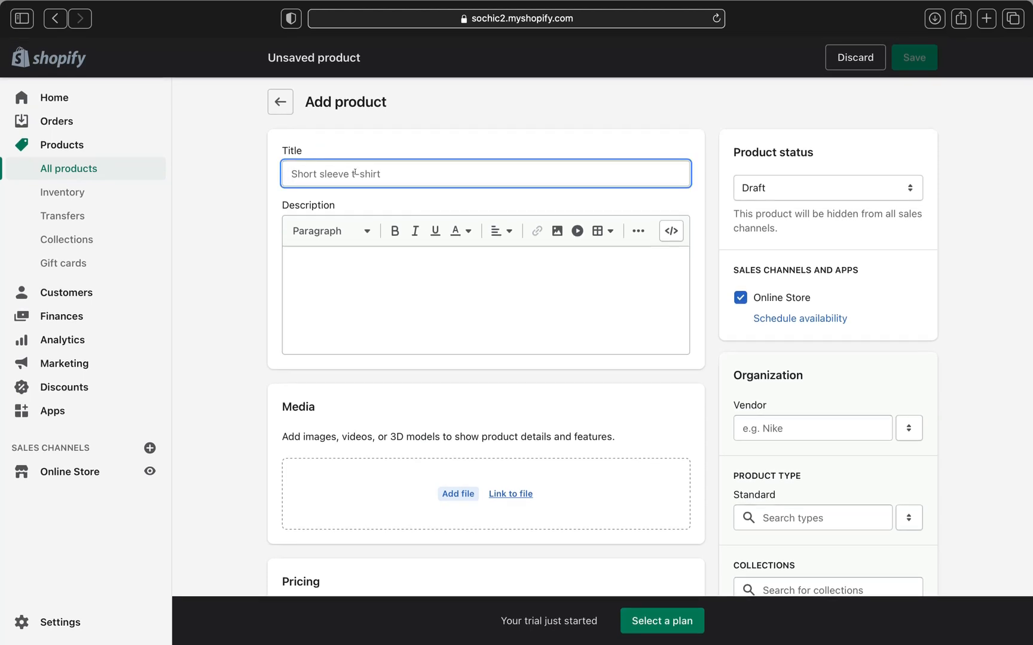
{"action": "type", "text": "So Chi"}
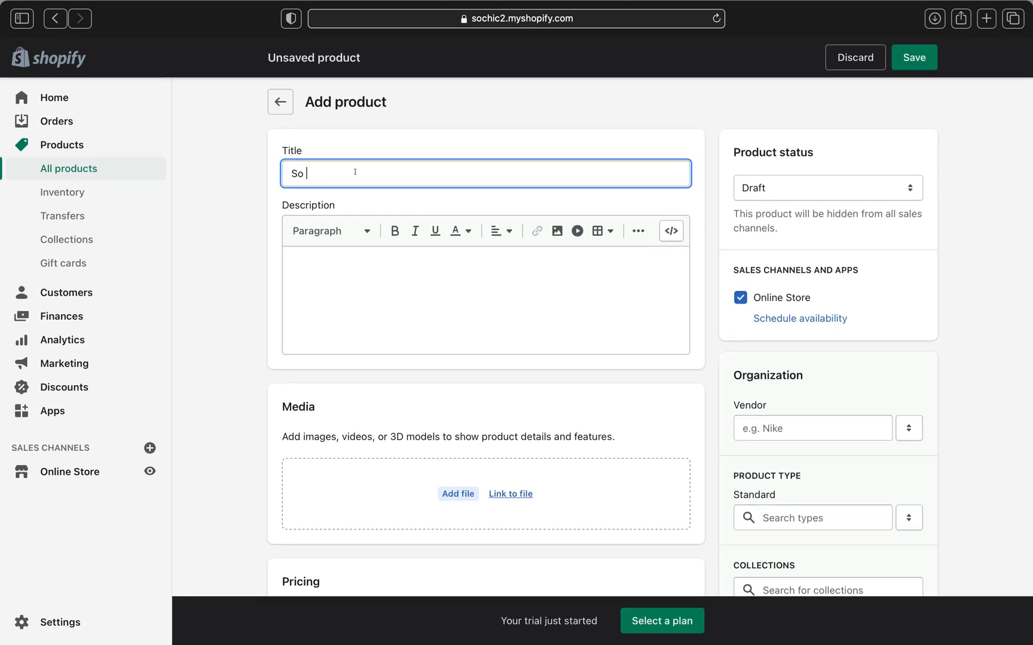
{"action": "type", "text": "c "}
{"action": "type", "text": "White "}
{"action": "type", "text": "N"}
{"action": "key", "text": "BackSpace"}
{"action": "type", "text": "tlp"}
{"action": "key", "text": "BackSpace"}
{"action": "key", "text": "BackSpace"}
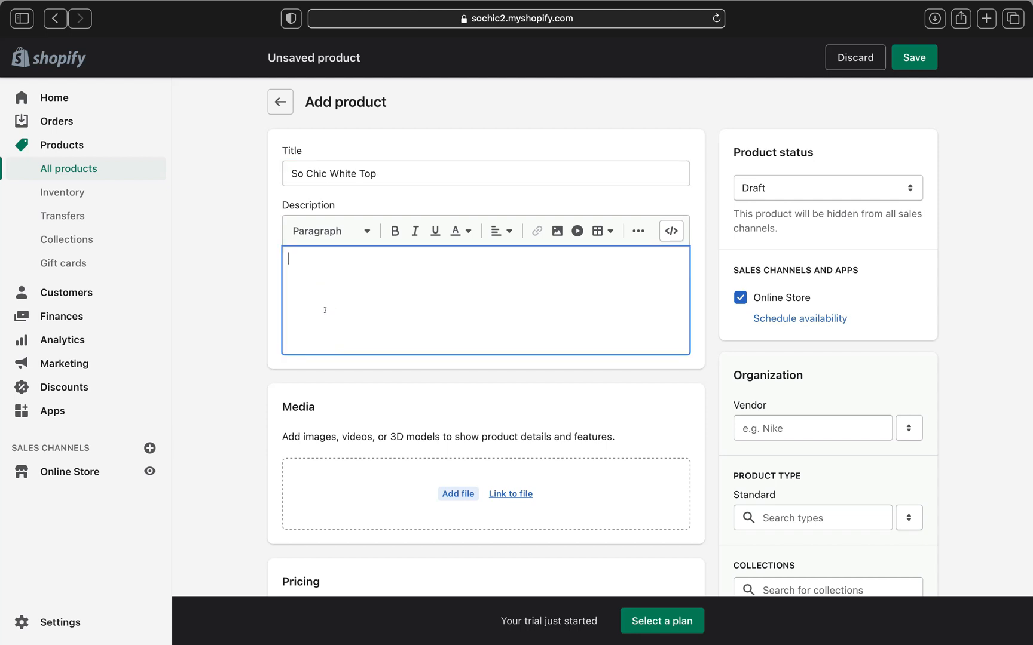
Paste the copied Product Details bullet list into the product's description.
{"action": "right_click", "coordinate": [313, 261]}
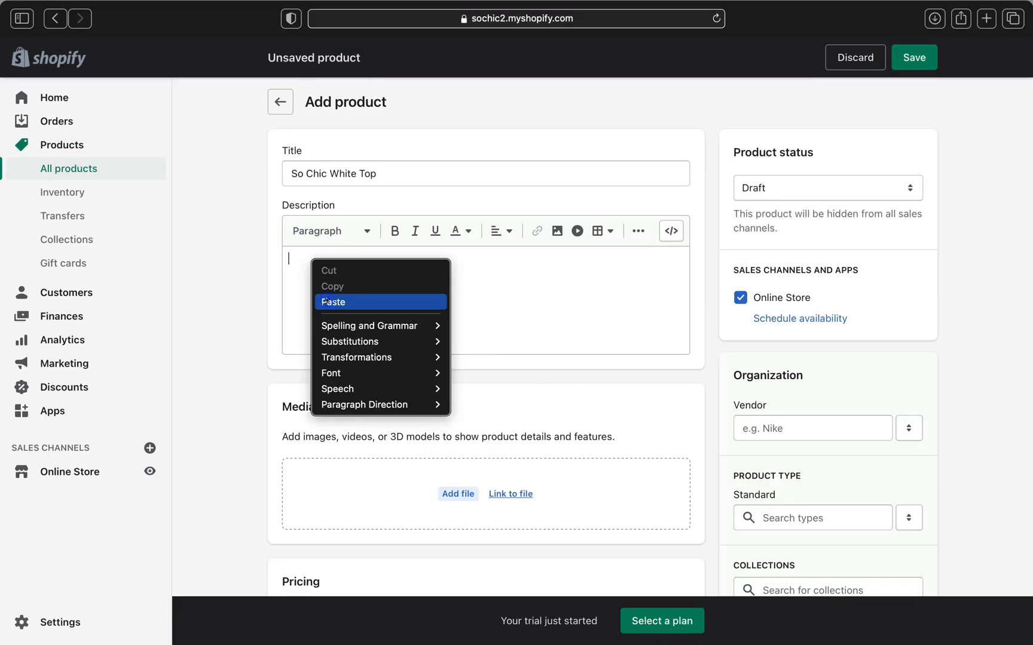
{"action": "left_click", "coordinate": [327, 301]}
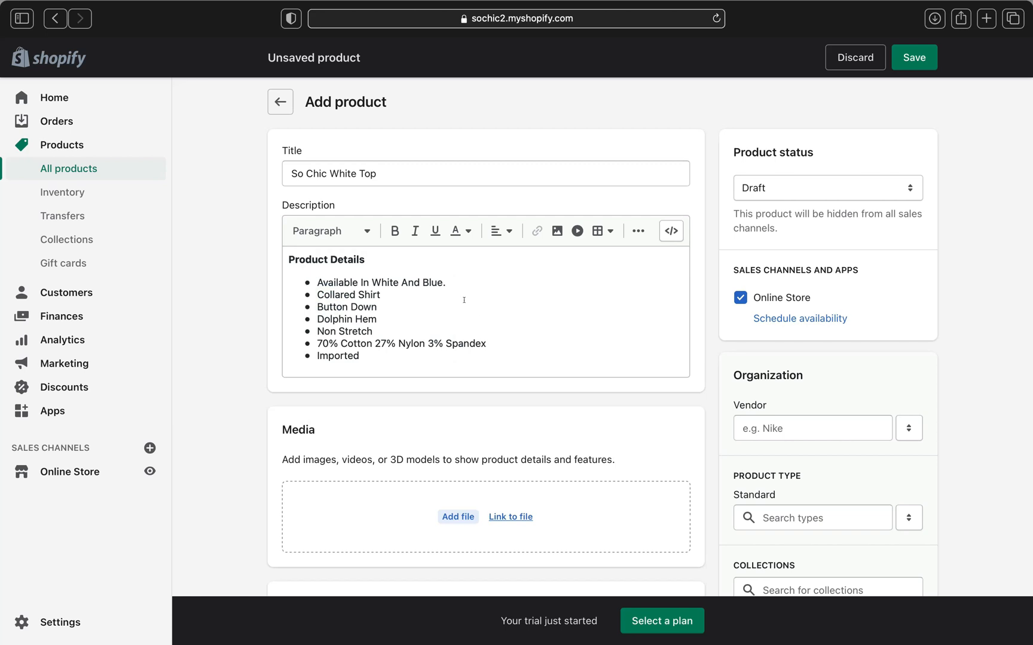
Upload the photo of the white one-shoulder top to the product's media.
{"action": "scroll", "coordinate": [464, 300], "scroll_direction": "down", "scroll_amount": 3}
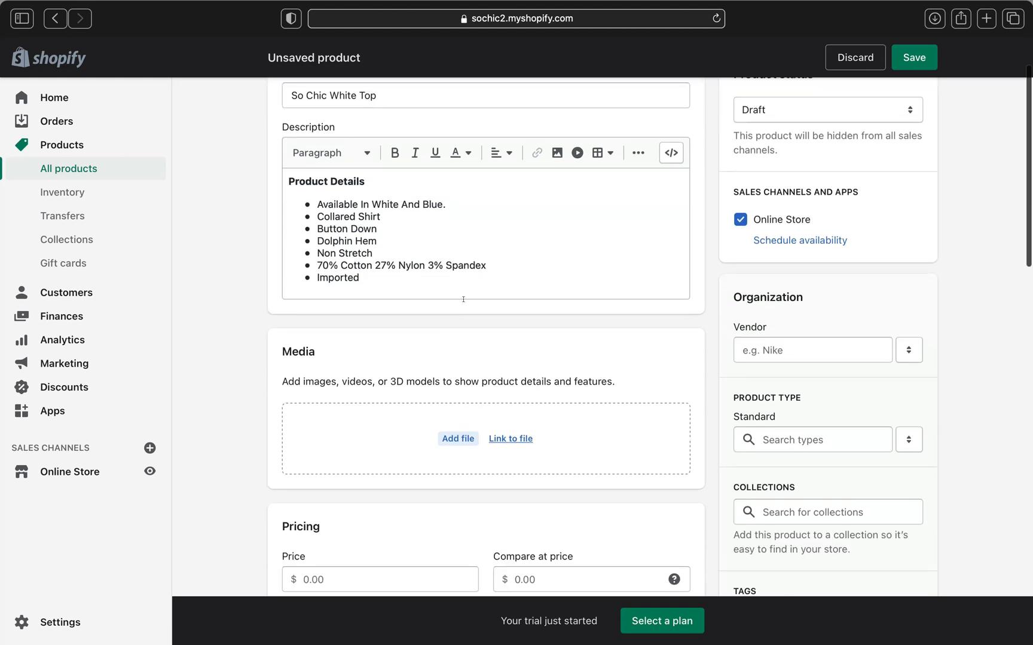
{"action": "scroll", "coordinate": [464, 300], "scroll_direction": "down", "scroll_amount": 3}
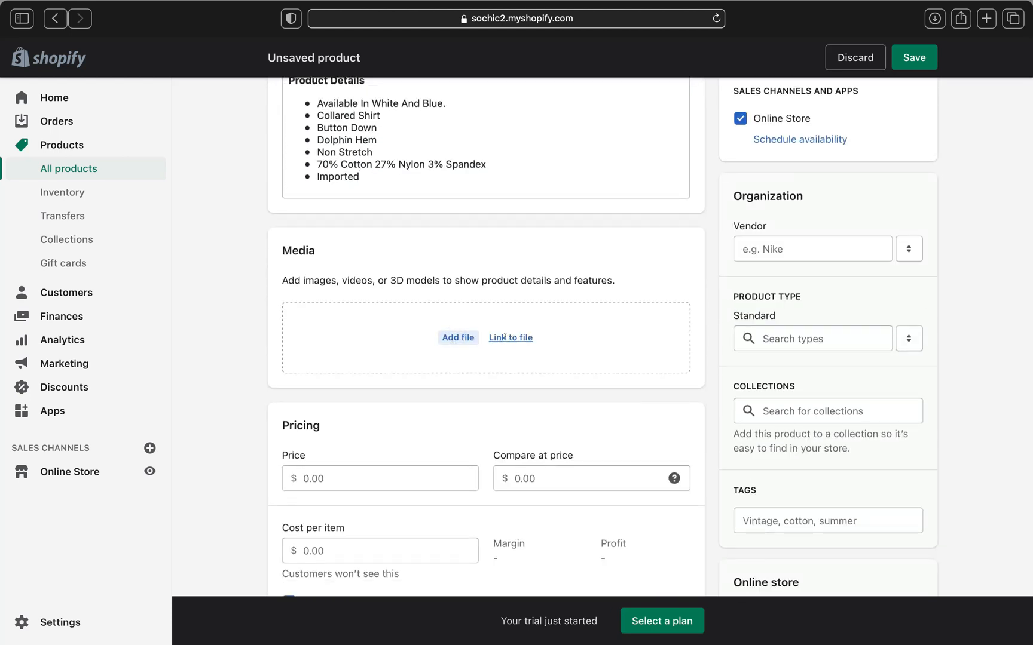
{"action": "left_click", "coordinate": [410, 326]}
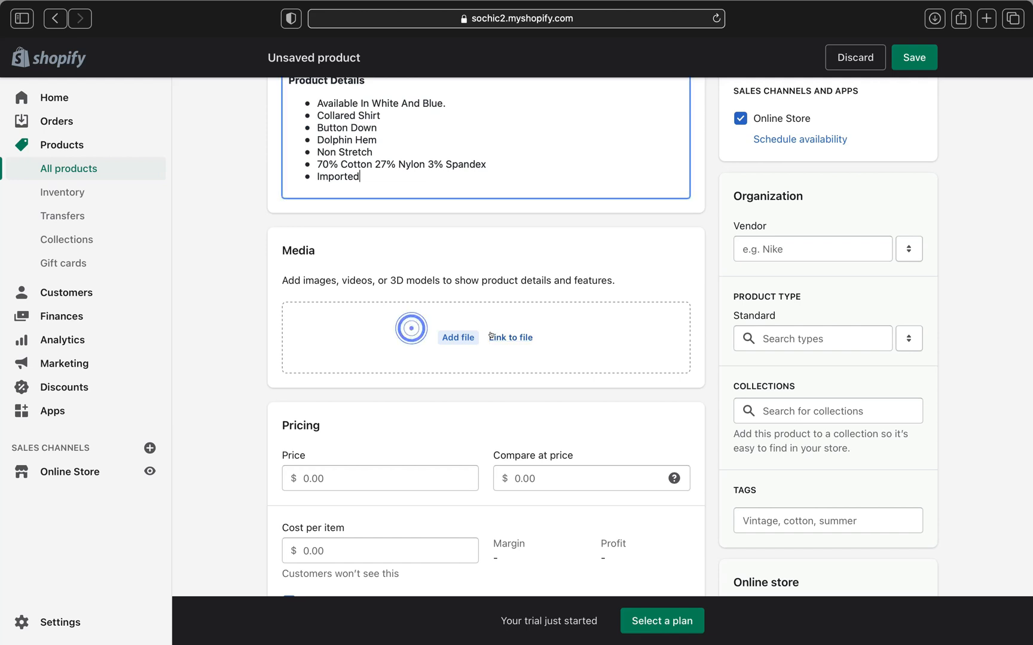
{"action": "left_click", "coordinate": [454, 338]}
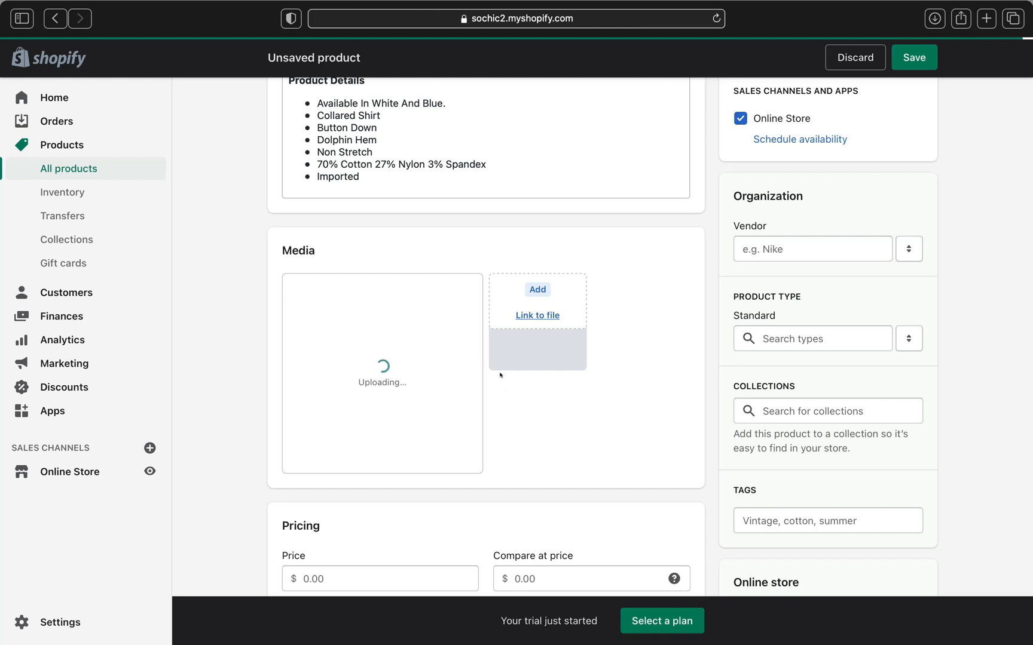
Set the product's price to $22.99 and its cost per item to $9.99.
{"action": "scroll", "coordinate": [495, 374], "scroll_direction": "down", "scroll_amount": 1}
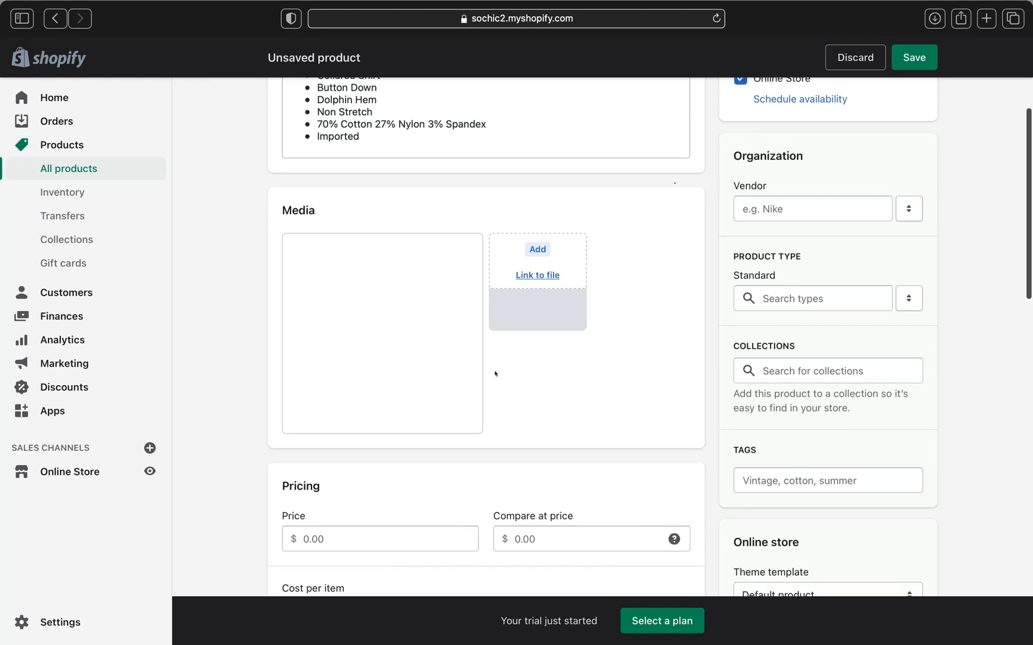
{"action": "scroll", "coordinate": [418, 358], "scroll_direction": "down", "scroll_amount": 4}
{"action": "left_click", "coordinate": [390, 353]}
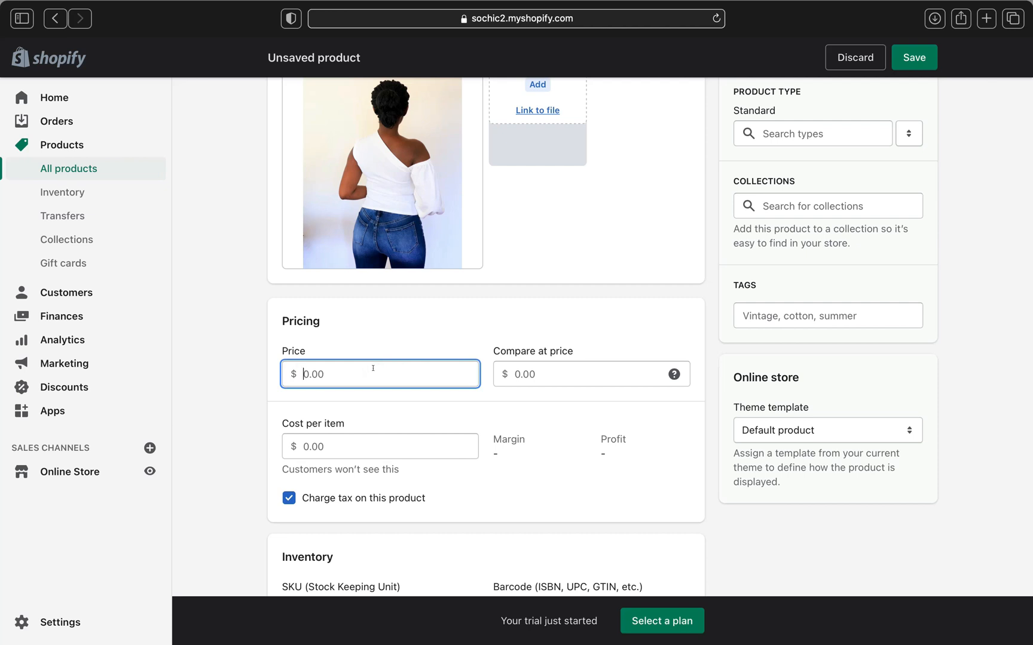
{"action": "type", "text": "22.99"}
{"action": "left_click", "coordinate": [356, 450]}
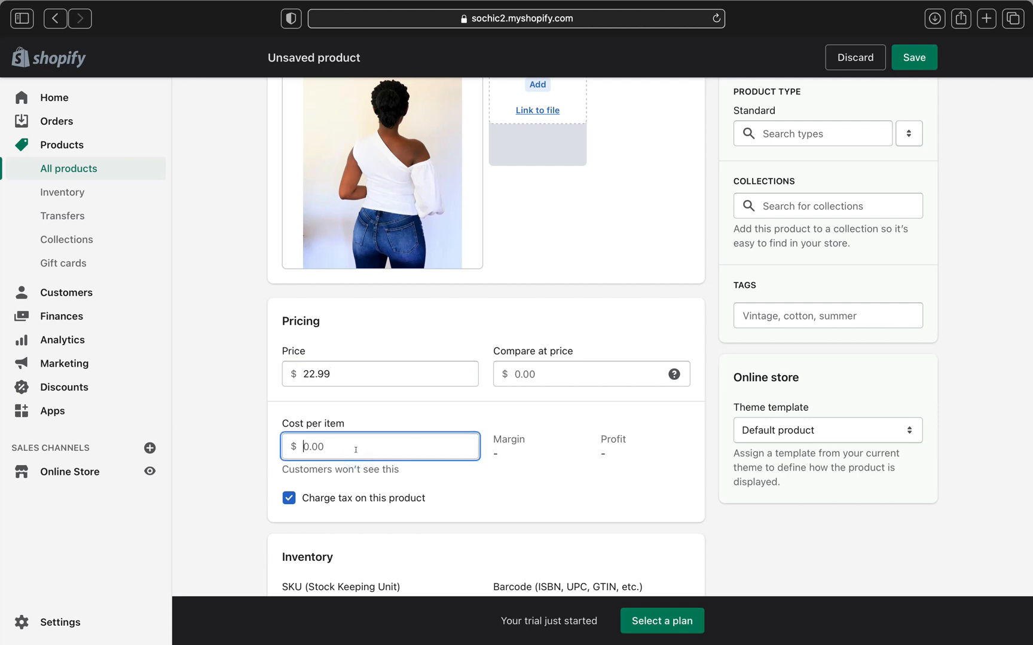
{"action": "type", "text": "9.99"}
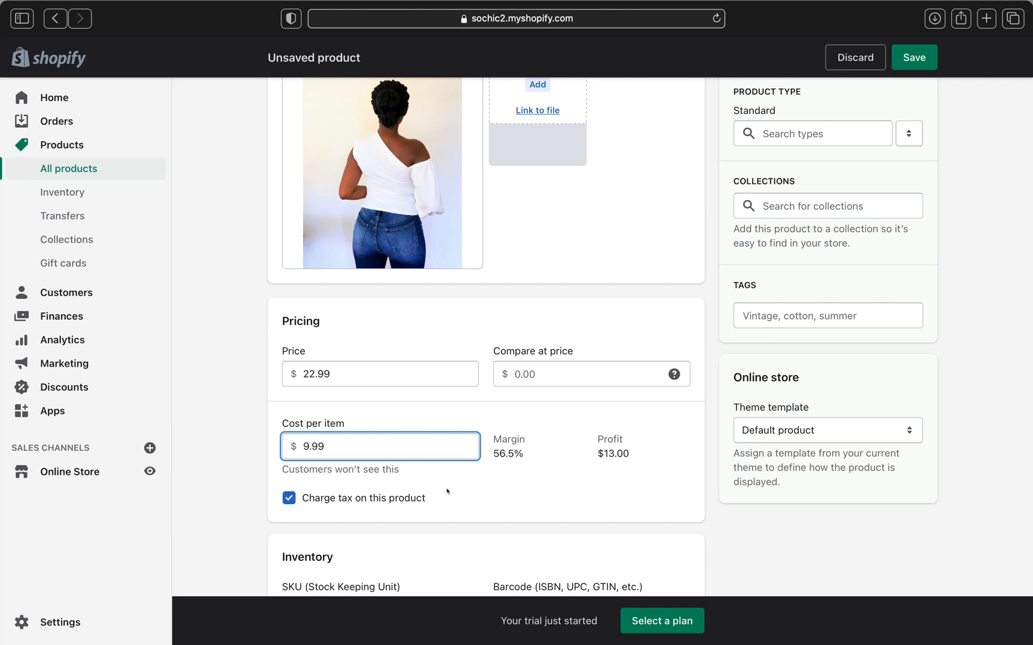
{"action": "left_click", "coordinate": [490, 482]}
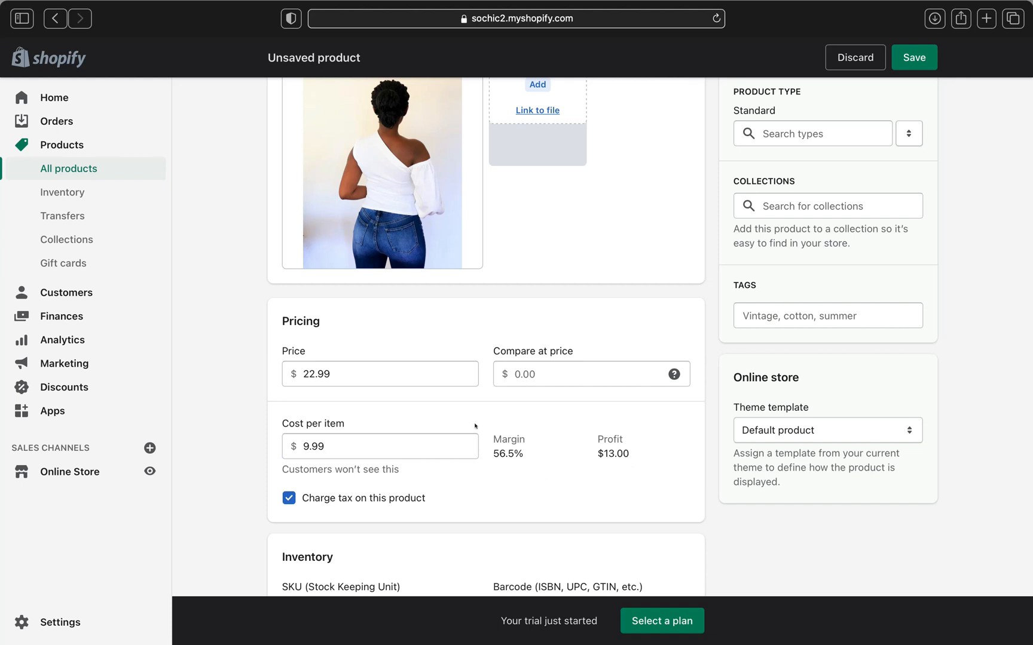
{"action": "scroll", "coordinate": [501, 459], "scroll_direction": "down", "scroll_amount": 3}
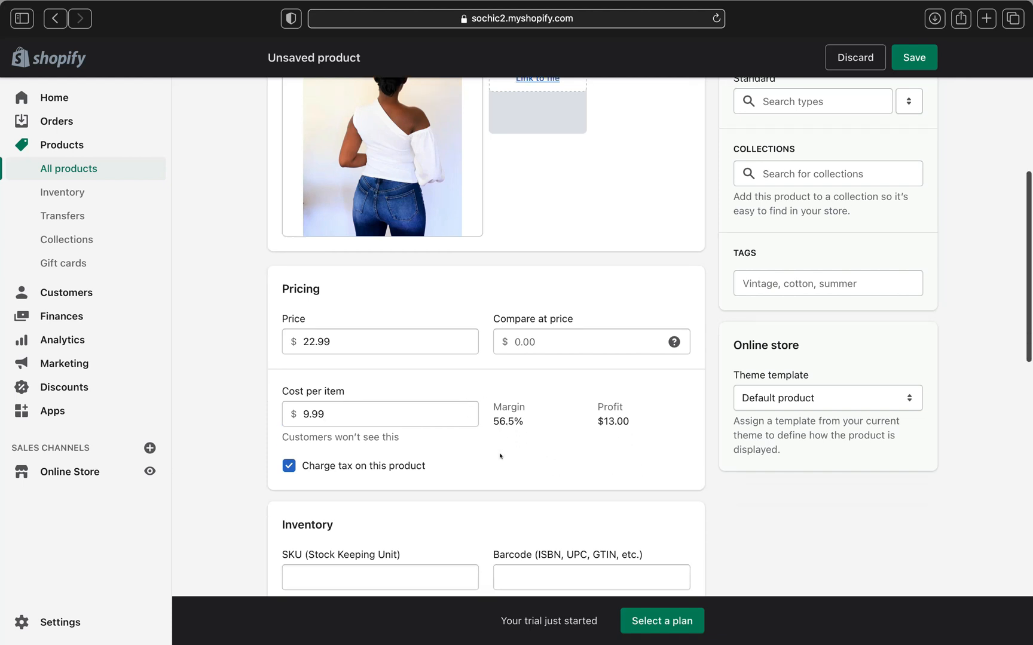
{"action": "scroll", "coordinate": [500, 456], "scroll_direction": "down", "scroll_amount": 5}
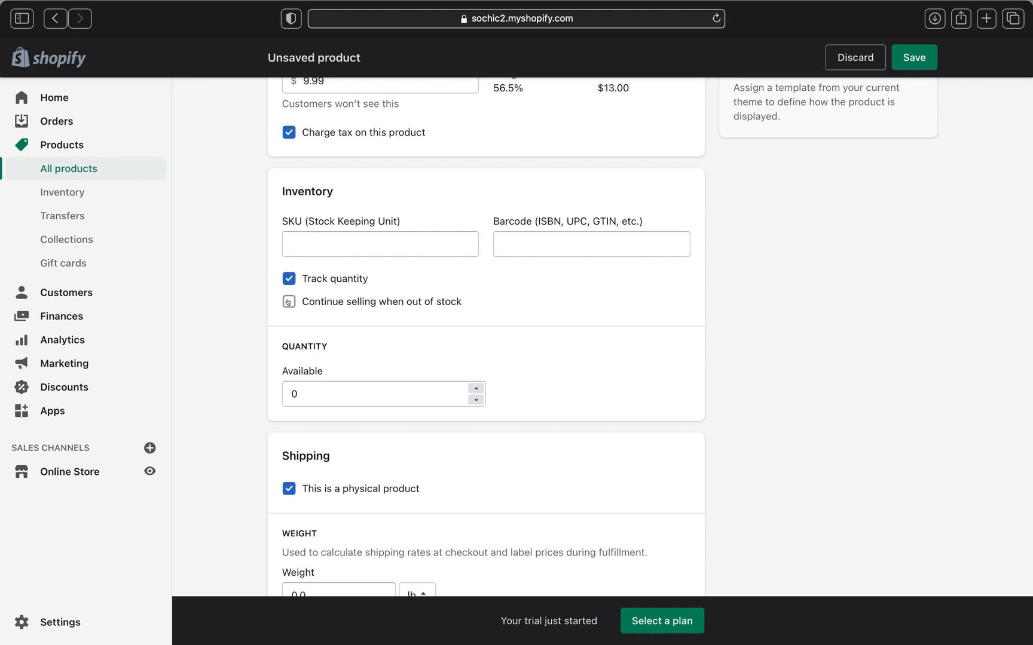
{"action": "left_click", "coordinate": [288, 302]}
{"action": "left_click", "coordinate": [287, 302]}
{"action": "scroll", "coordinate": [432, 382], "scroll_direction": "down", "scroll_amount": 3}
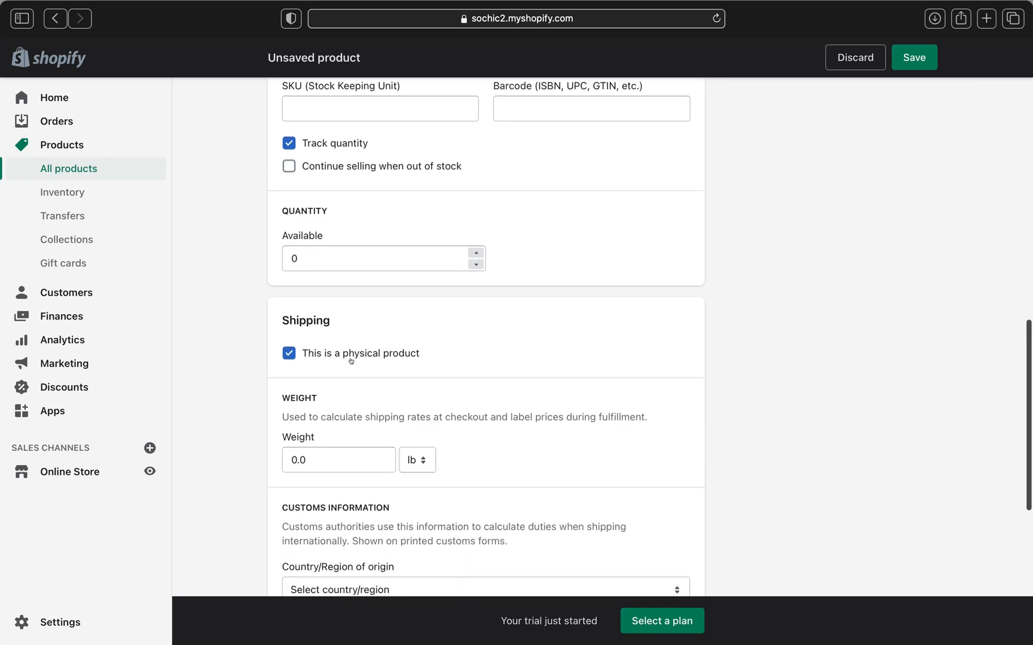
{"action": "left_click", "coordinate": [288, 354]}
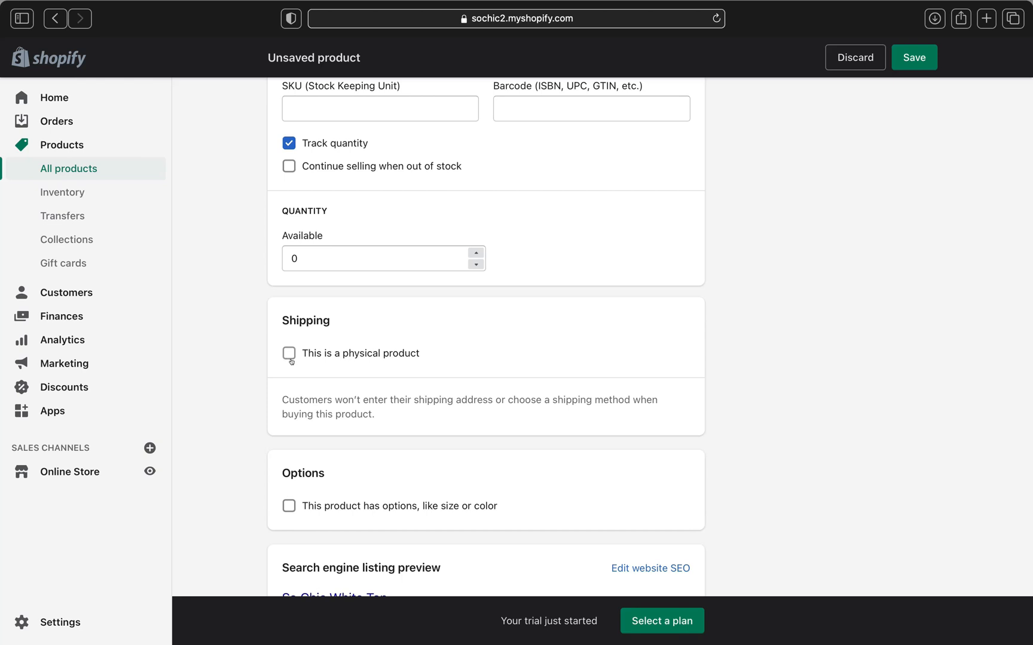
{"action": "left_click", "coordinate": [290, 354]}
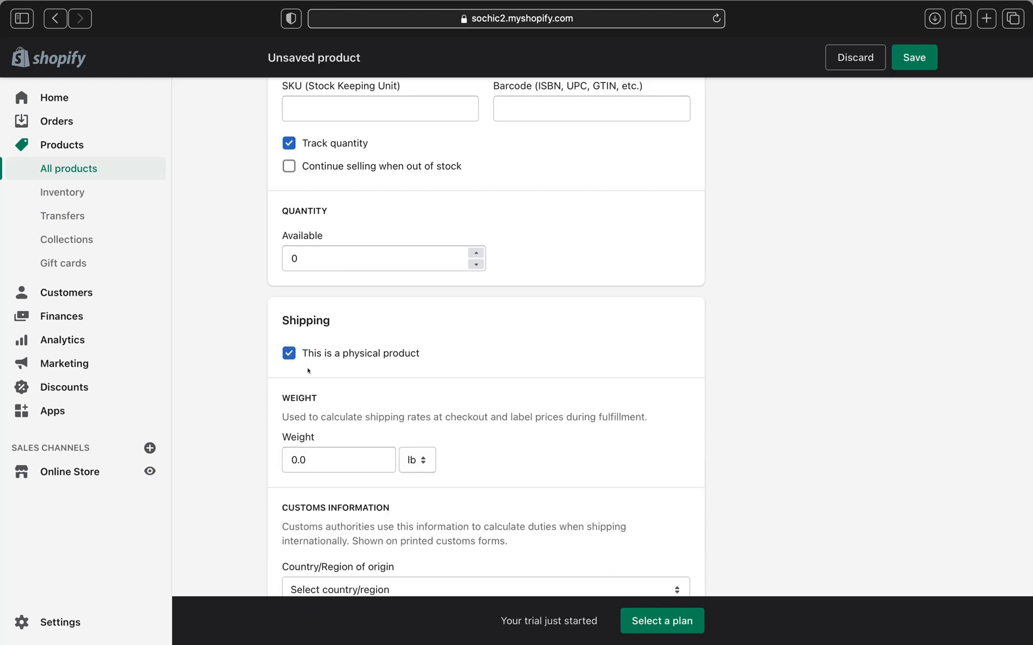
Enable options for the product and name the first option Size.
{"action": "scroll", "coordinate": [331, 380], "scroll_direction": "down", "scroll_amount": 10}
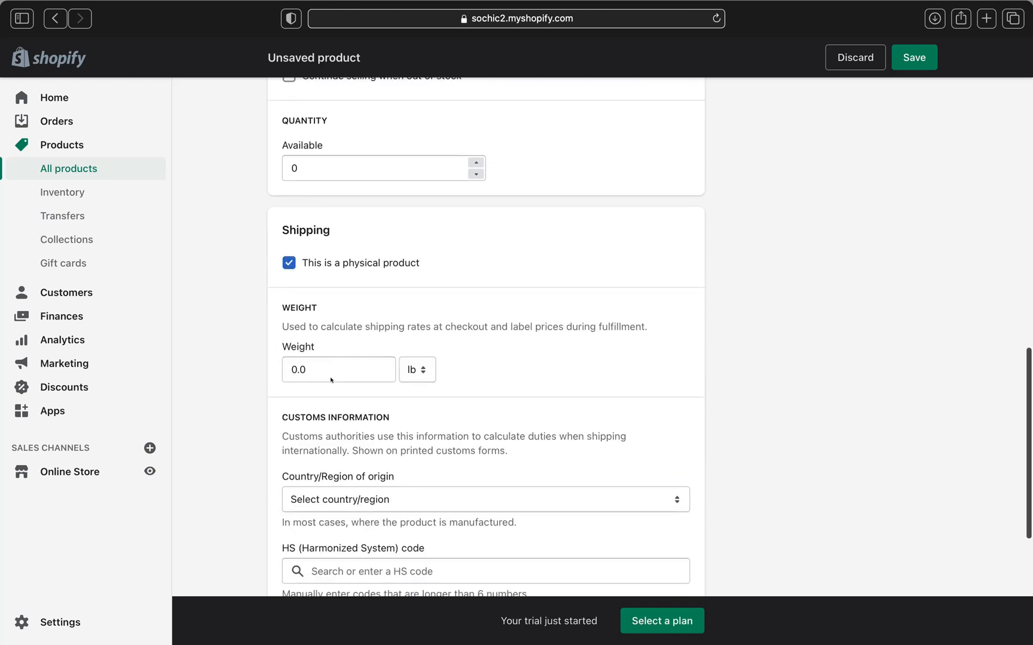
{"action": "scroll", "coordinate": [331, 380], "scroll_direction": "down", "scroll_amount": 2}
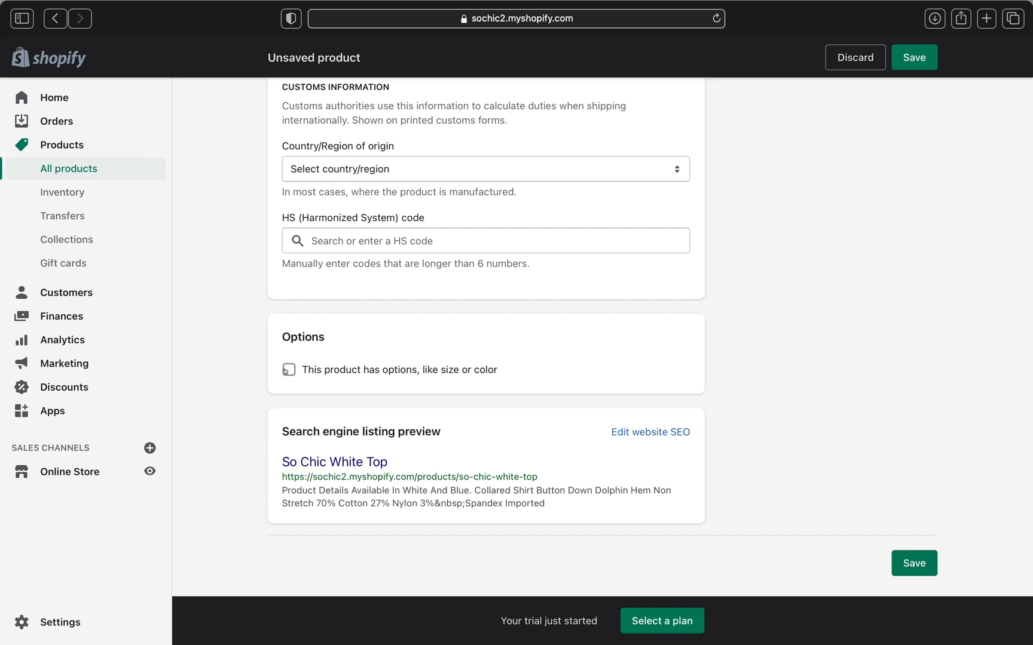
{"action": "left_click", "coordinate": [286, 370]}
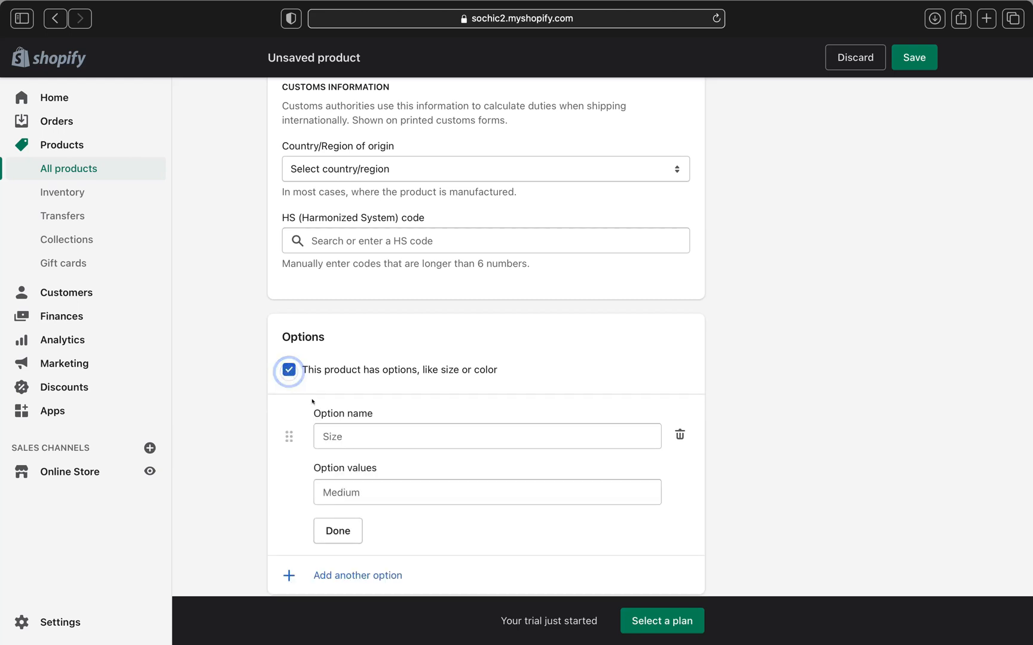
{"action": "left_click", "coordinate": [358, 435]}
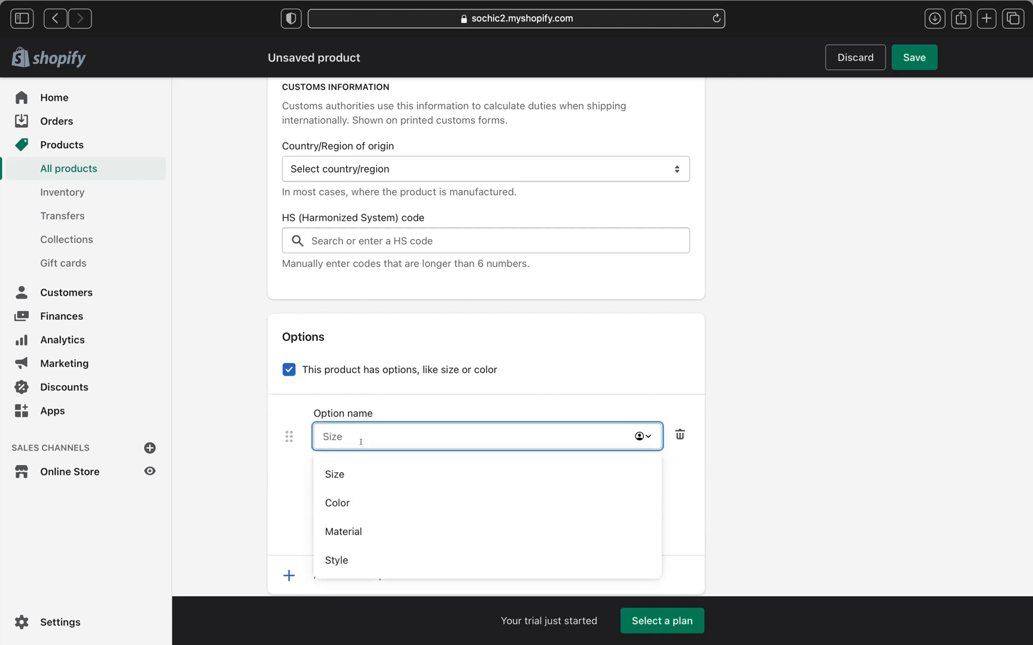
{"action": "scroll", "coordinate": [361, 449], "scroll_direction": "down", "scroll_amount": 2}
{"action": "left_click", "coordinate": [355, 361]}
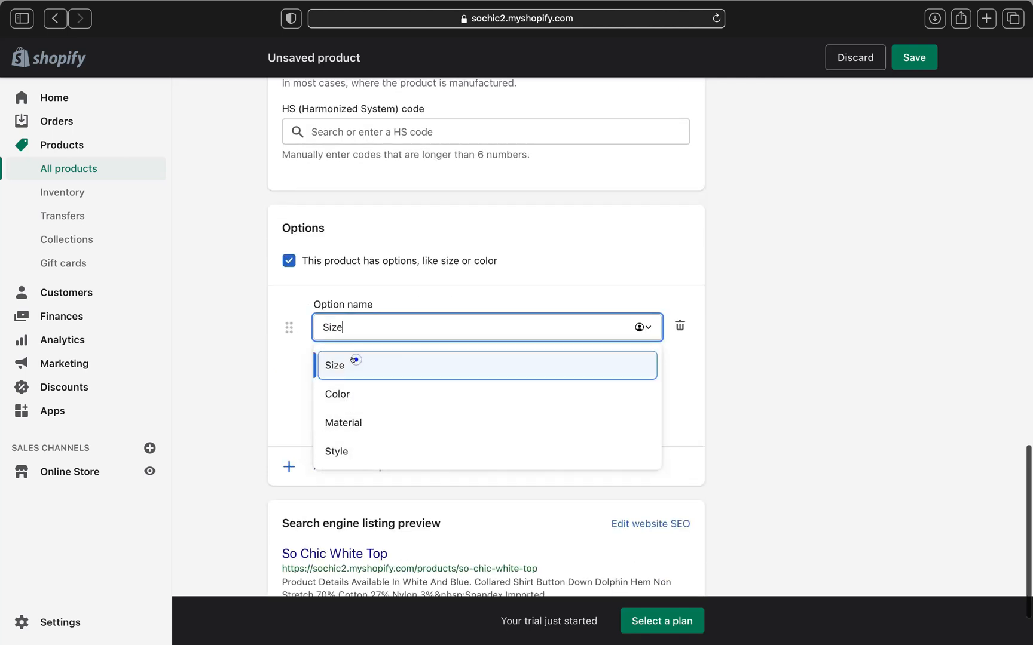
{"action": "left_click", "coordinate": [367, 375]}
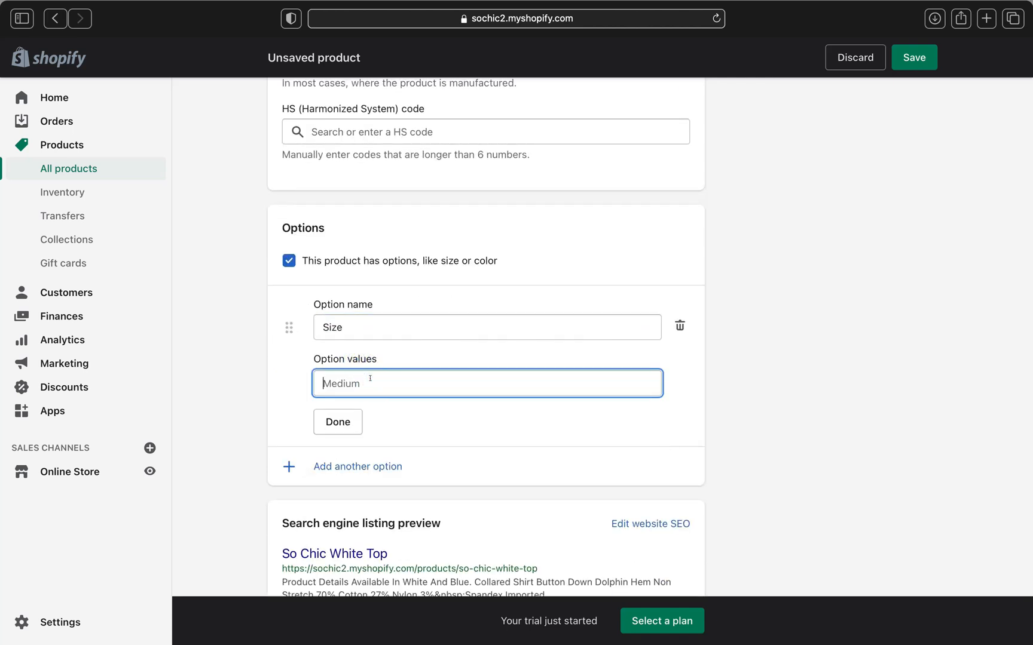
Give the Size option the values Small, Medium and Large and finish the option.
{"action": "type", "text": "Smal"}
{"action": "key", "text": "BackSpace"}
{"action": "type", "text": "ll"}
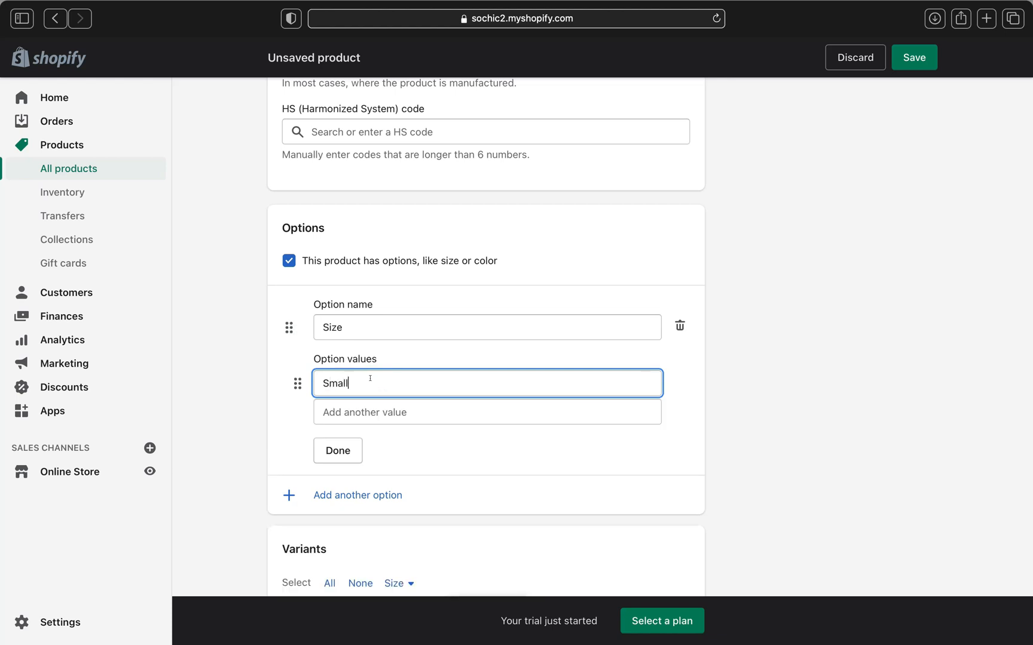
{"action": "key", "text": "Tab"}
{"action": "type", "text": "Med"}
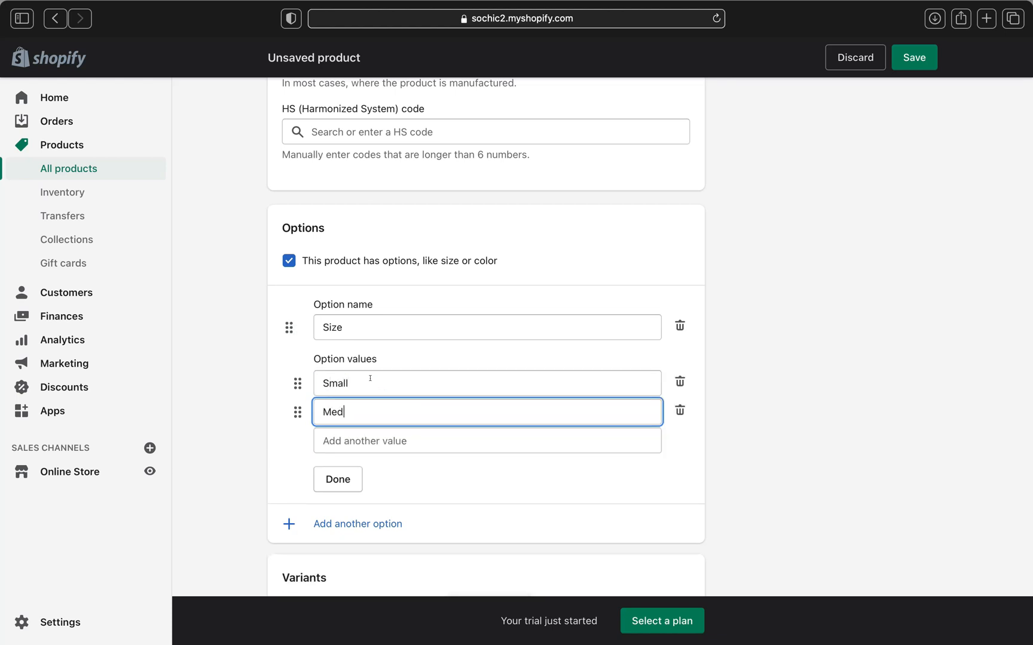
{"action": "type", "text": "ium"}
{"action": "key", "text": "Tab"}
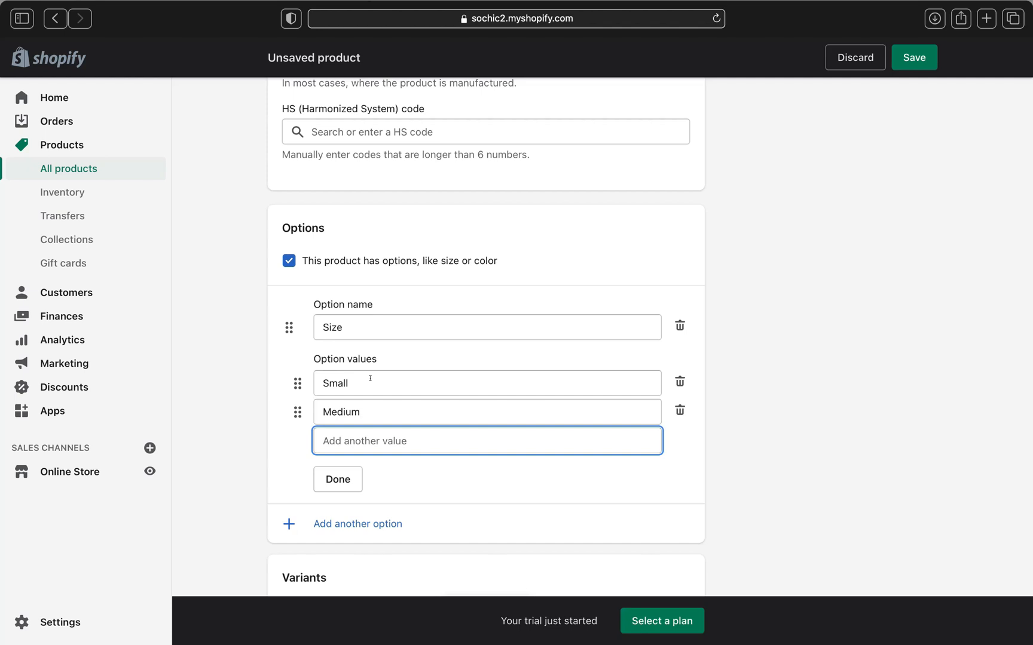
{"action": "type", "text": "Large"}
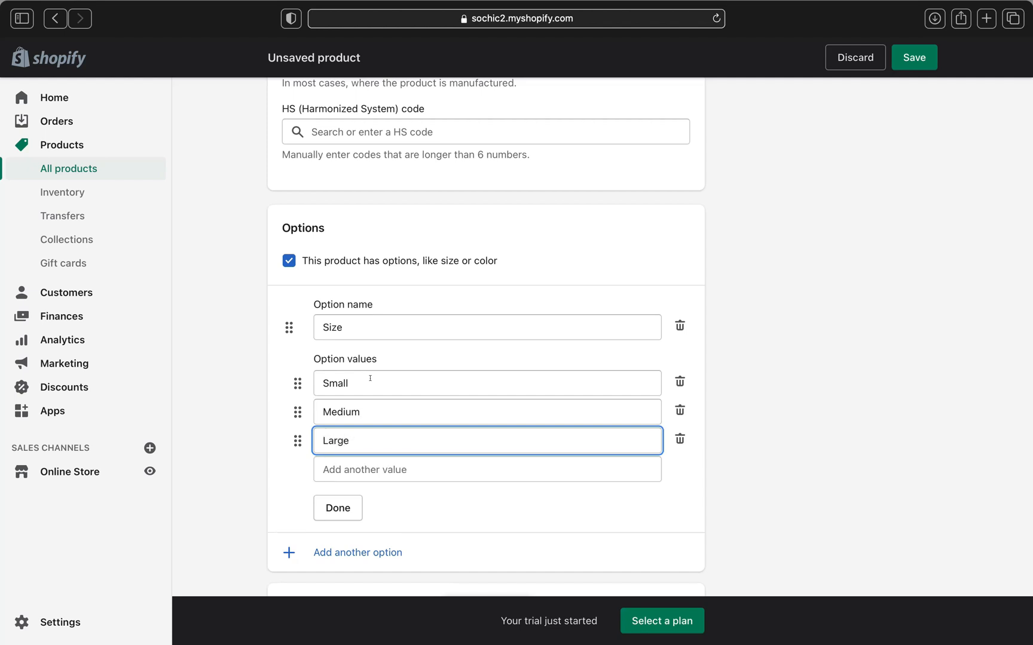
{"action": "key", "text": "Tab"}
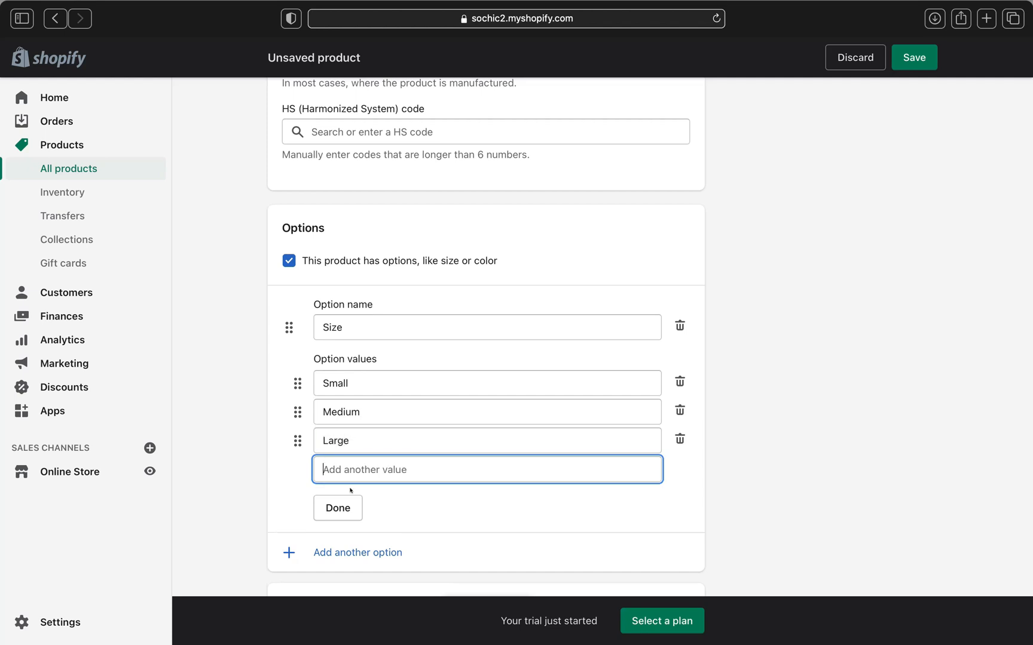
{"action": "left_click", "coordinate": [332, 507]}
Add a second product option named Color with the single value White.
{"action": "scroll", "coordinate": [332, 508], "scroll_direction": "down", "scroll_amount": 4}
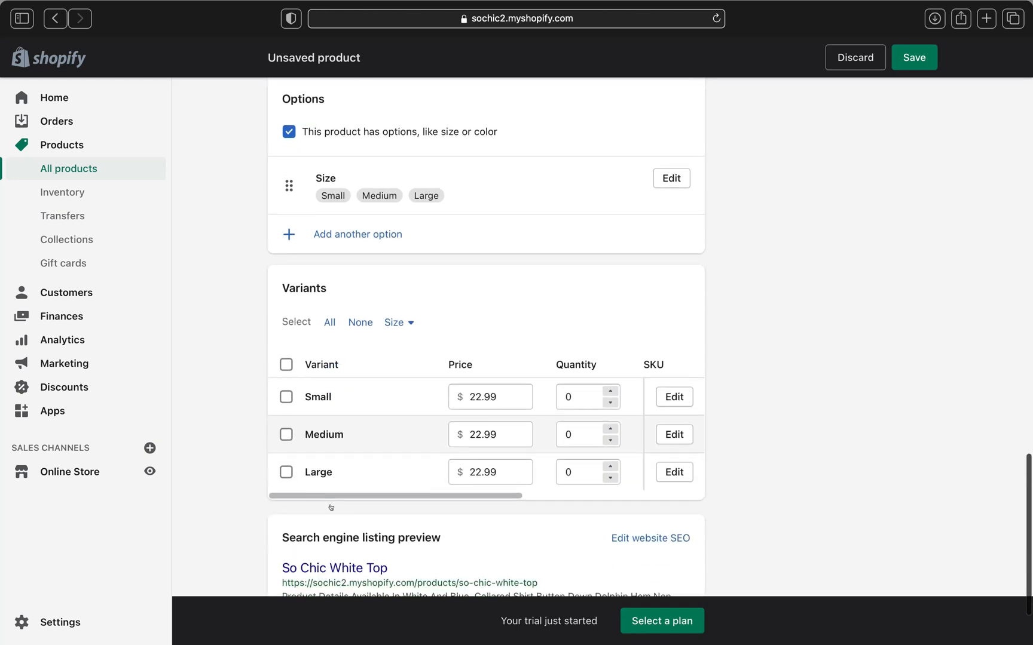
{"action": "scroll", "coordinate": [323, 263], "scroll_direction": "up", "scroll_amount": 1}
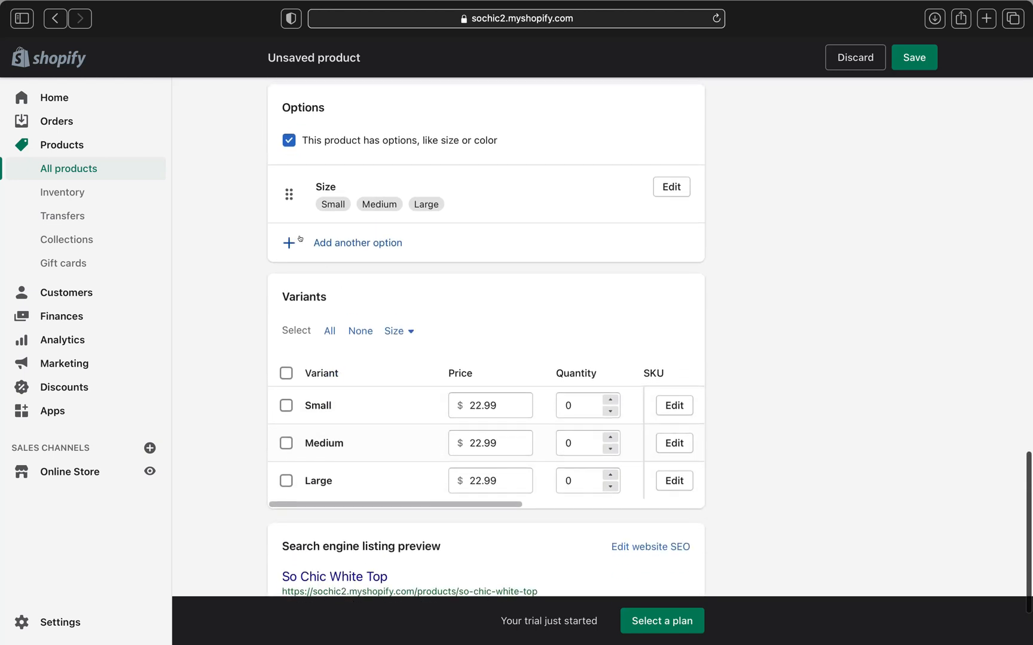
{"action": "left_click", "coordinate": [290, 242]}
{"action": "left_click", "coordinate": [358, 265]}
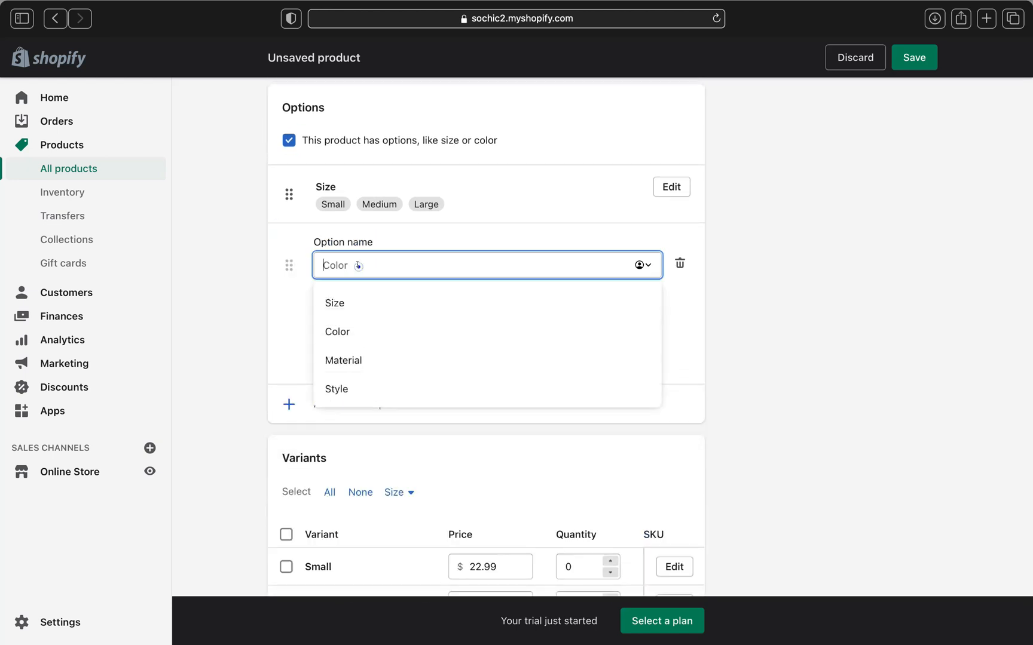
{"action": "left_click", "coordinate": [339, 332]}
{"action": "left_click", "coordinate": [371, 326]}
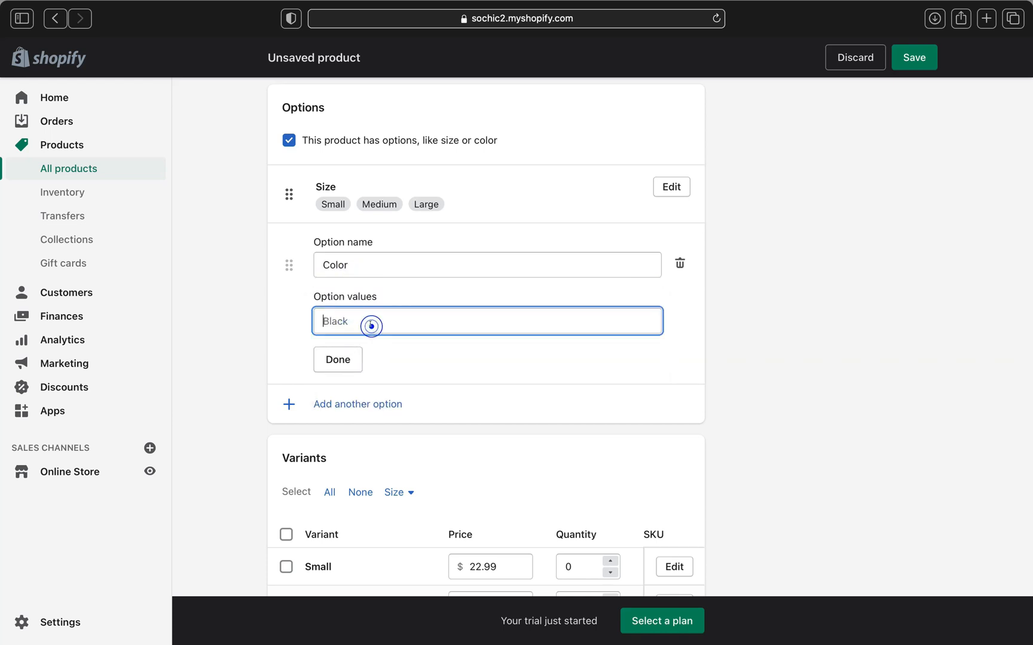
{"action": "type", "text": "Wh"}
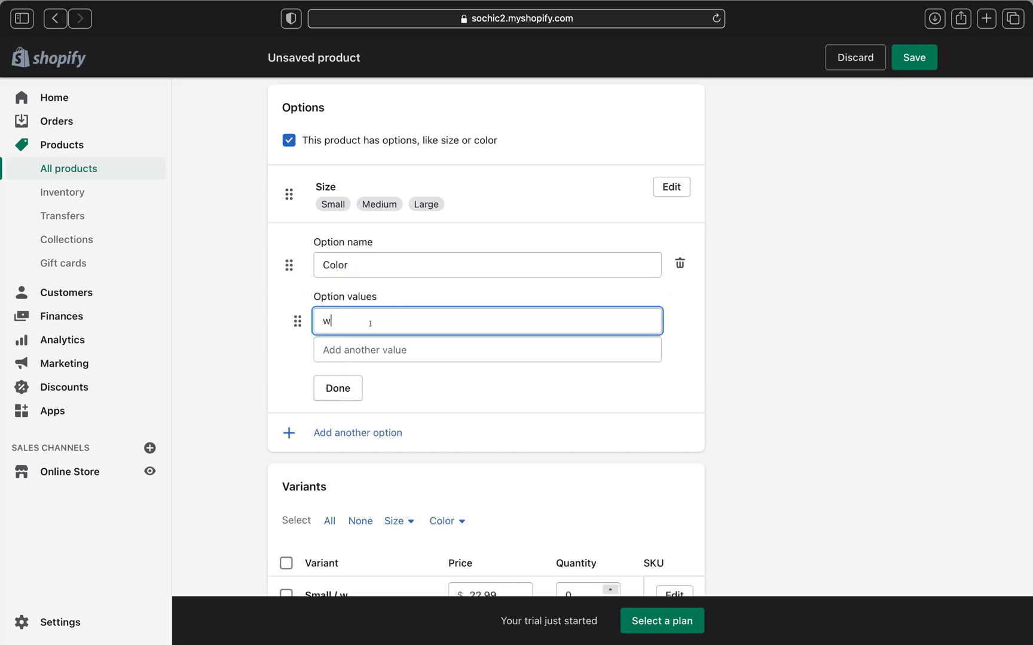
{"action": "key", "text": "BackSpace"}
{"action": "key", "text": "BackSpace"}
{"action": "type", "text": "White"}
{"action": "key", "text": "Return"}
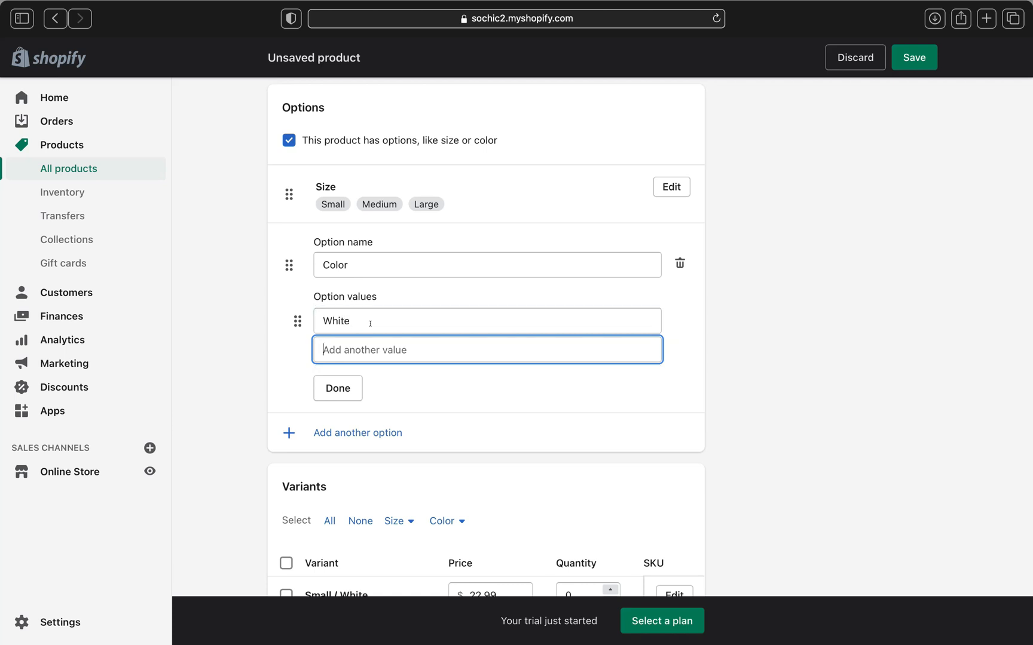
{"action": "left_click", "coordinate": [353, 383]}
Set the quantity of the Small / White and Medium / White variants to 2 each.
{"action": "scroll", "coordinate": [359, 371], "scroll_direction": "down", "scroll_amount": 5}
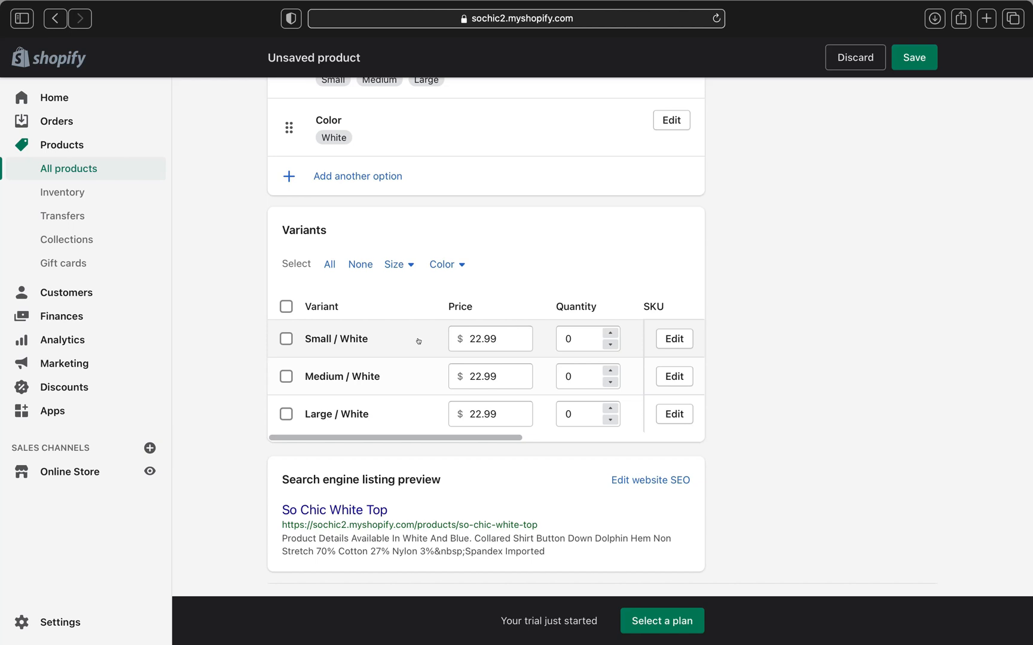
{"action": "left_click", "coordinate": [610, 333]}
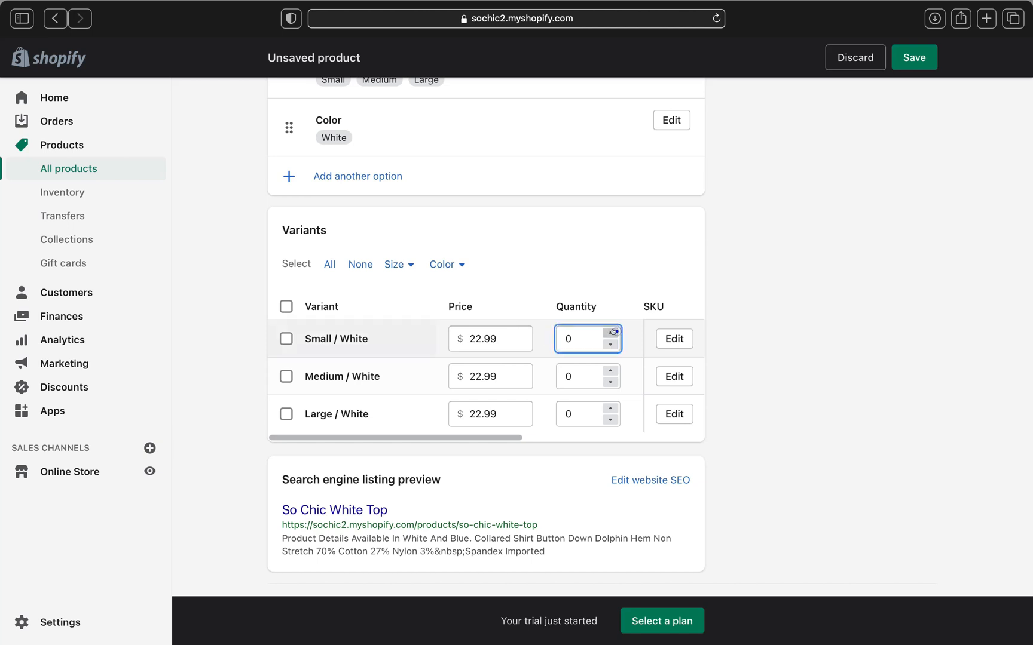
{"action": "left_click", "coordinate": [610, 333]}
{"action": "left_click", "coordinate": [609, 371]}
{"action": "left_click", "coordinate": [610, 371]}
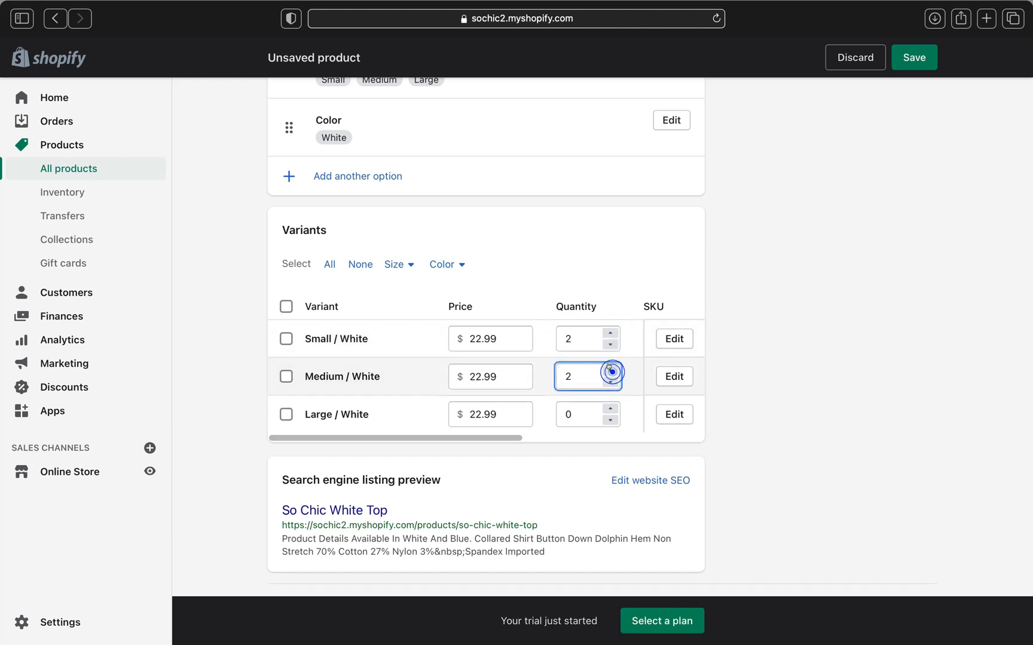
Set the quantity of the Large / White variant to 2.
{"action": "left_click", "coordinate": [610, 408]}
{"action": "left_click", "coordinate": [609, 408]}
{"action": "scroll", "coordinate": [598, 418], "scroll_direction": "down", "scroll_amount": 2}
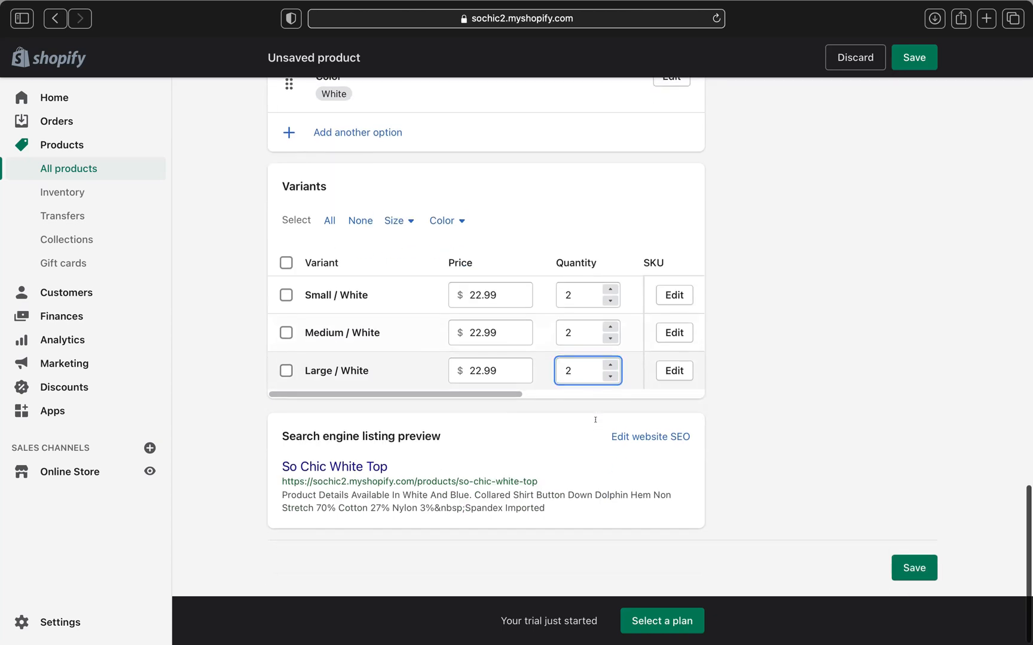
Change the status of the So Chic White Top product to Active.
{"action": "scroll", "coordinate": [595, 424], "scroll_direction": "up", "scroll_amount": 20}
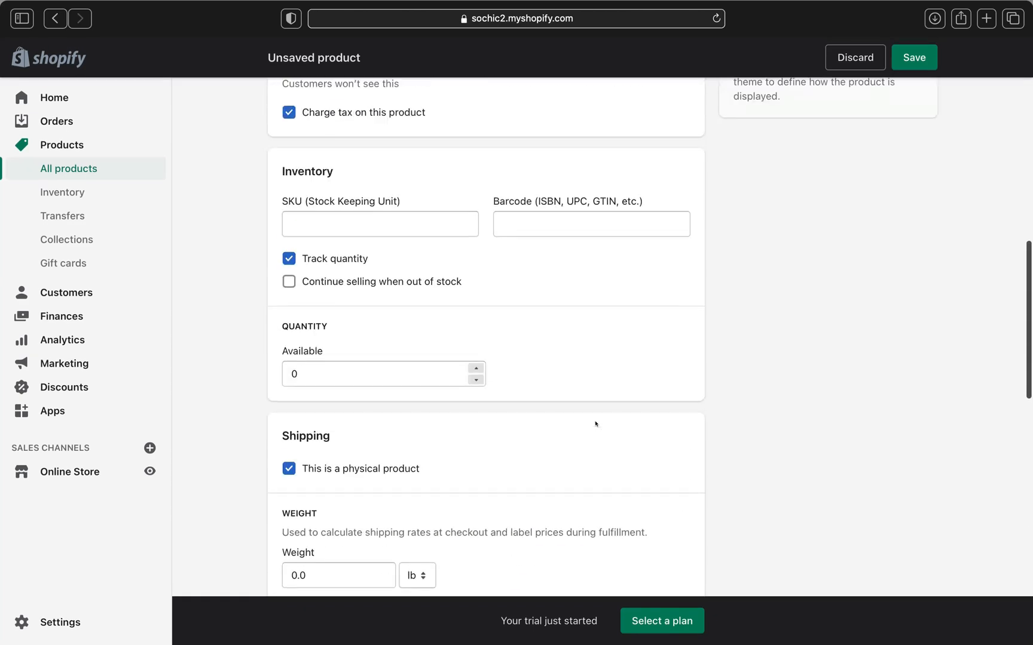
{"action": "scroll", "coordinate": [595, 424], "scroll_direction": "up", "scroll_amount": 6}
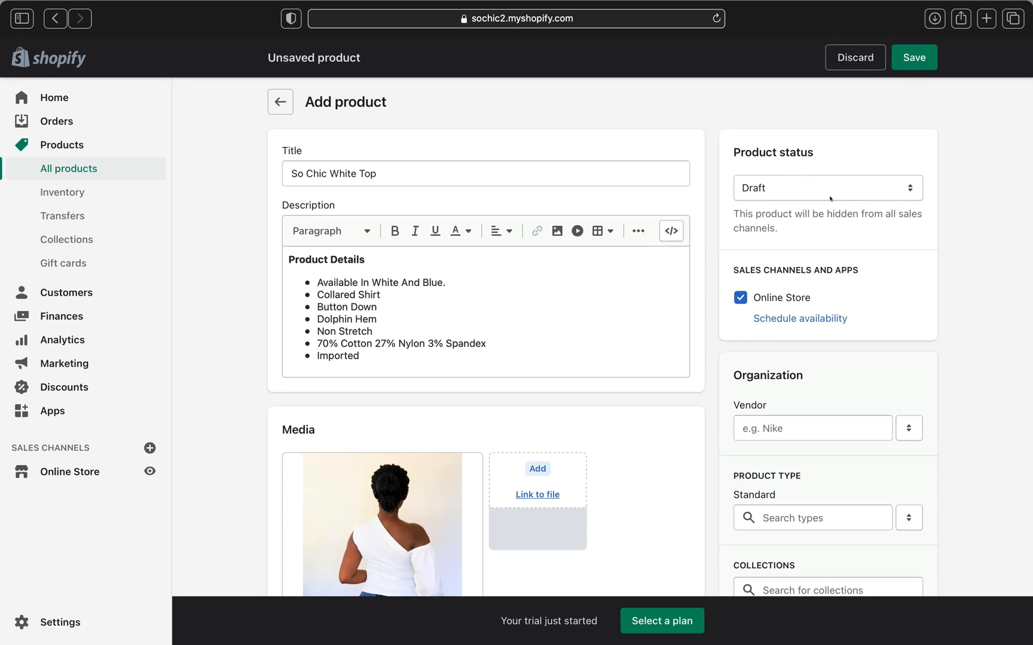
{"action": "left_click", "coordinate": [896, 198]}
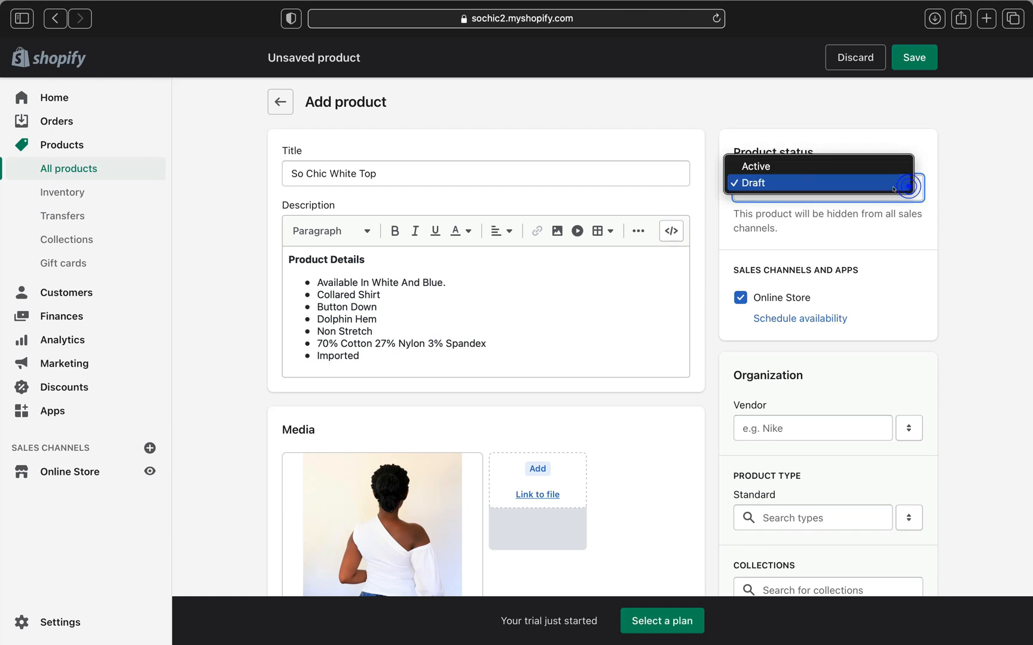
{"action": "left_click", "coordinate": [857, 171]}
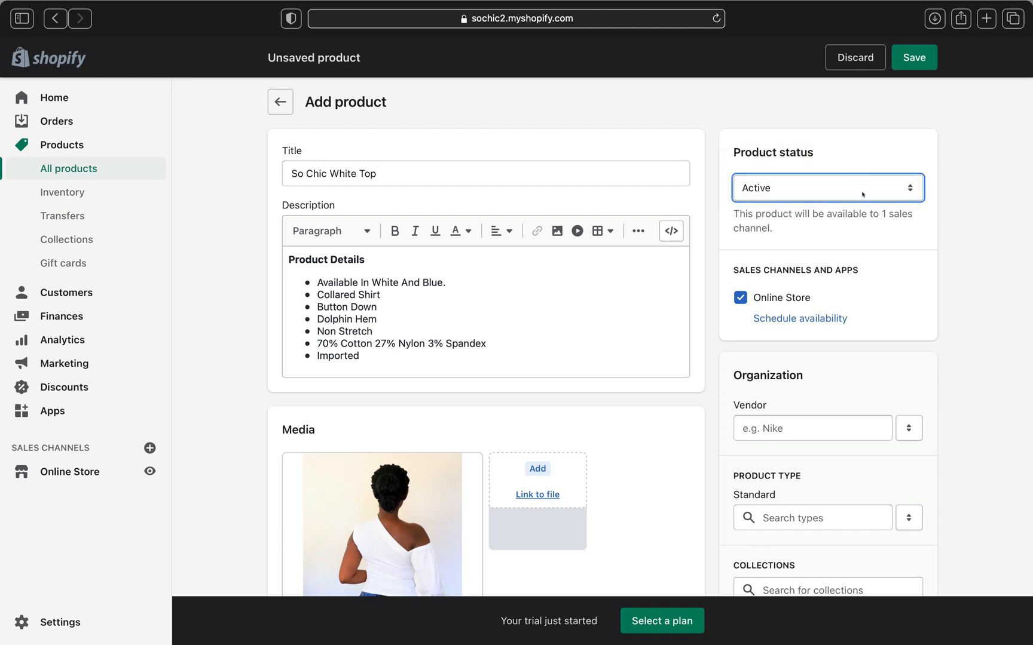
{"action": "left_click", "coordinate": [909, 190]}
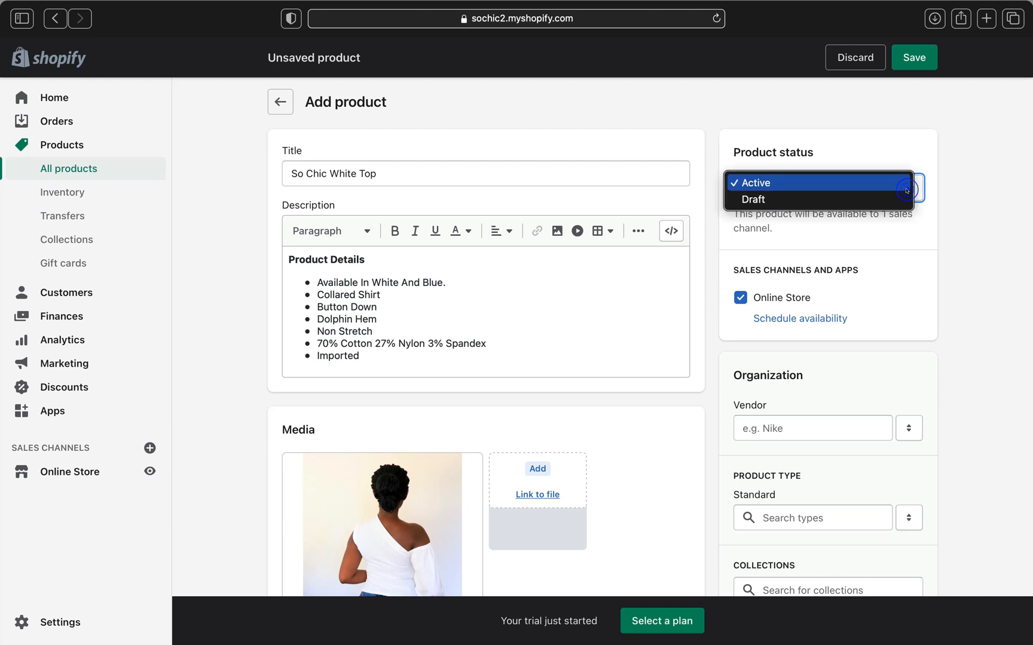
{"action": "left_click", "coordinate": [860, 200]}
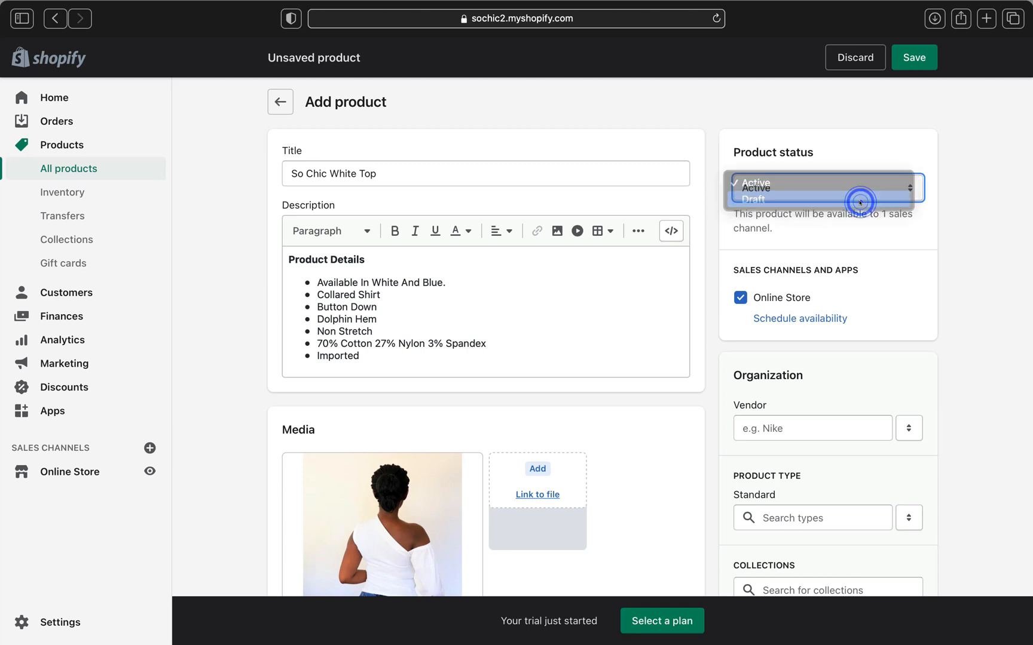
{"action": "left_click", "coordinate": [909, 187]}
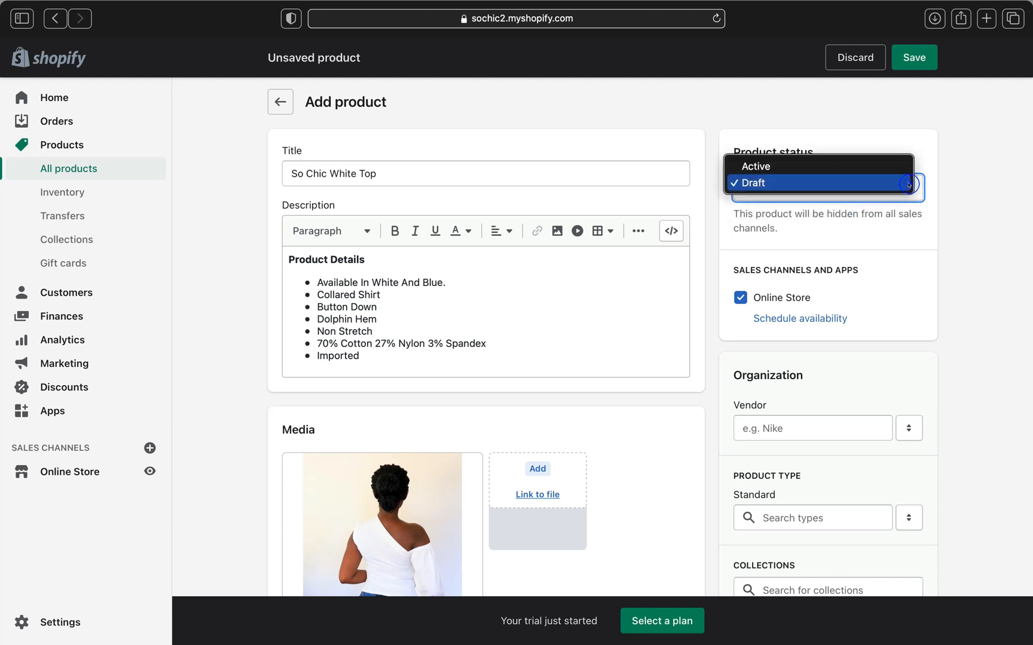
{"action": "left_click", "coordinate": [879, 166]}
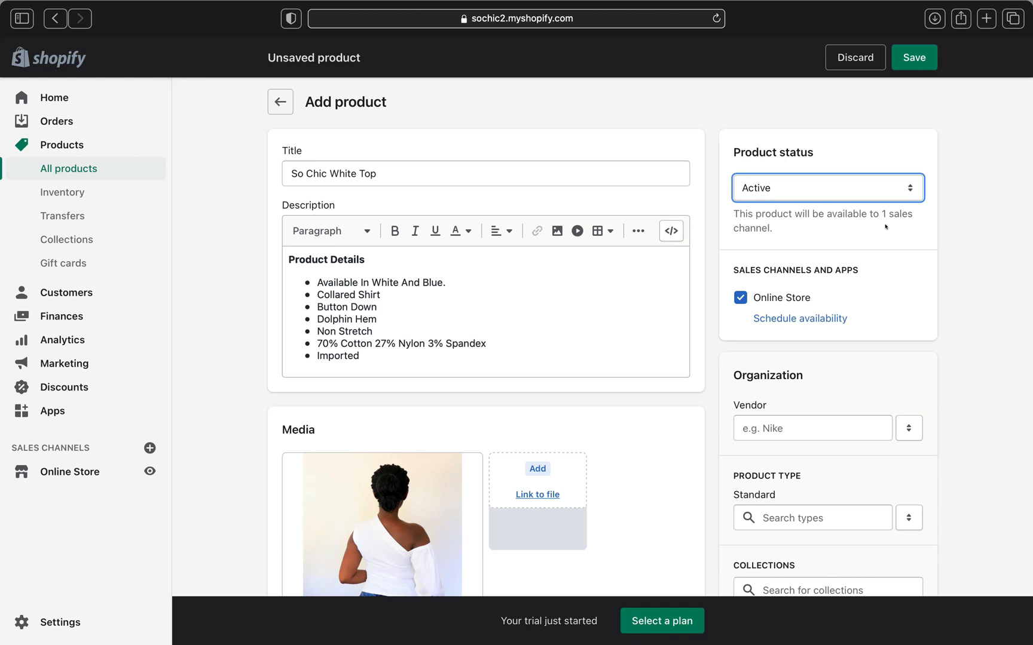
Add Chocolate as the vendor of the product.
{"action": "scroll", "coordinate": [885, 226], "scroll_direction": "down", "scroll_amount": 5}
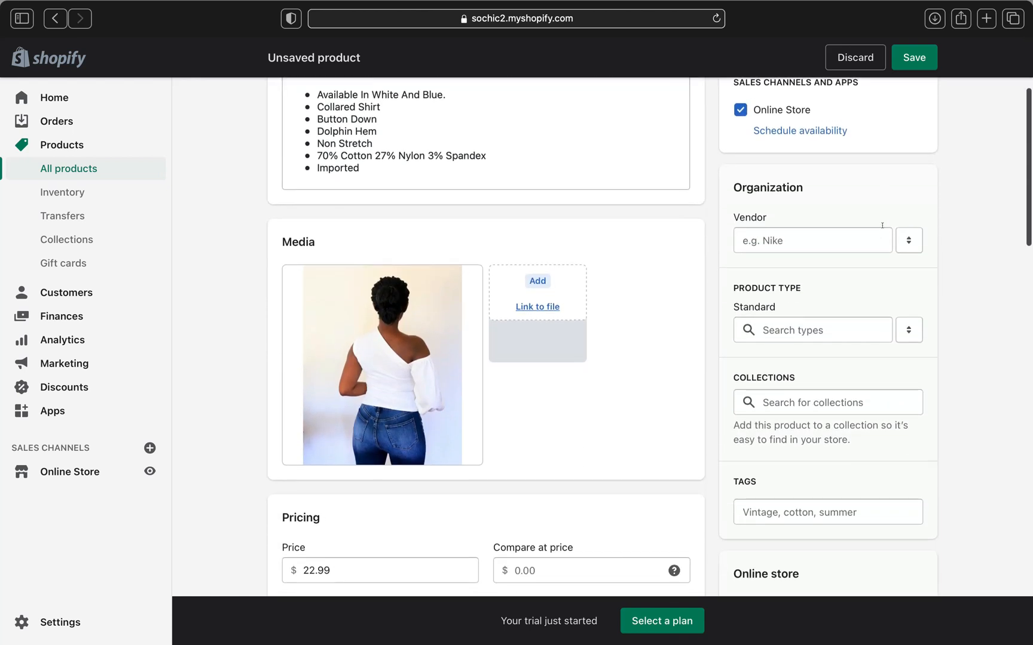
{"action": "left_click", "coordinate": [868, 236]}
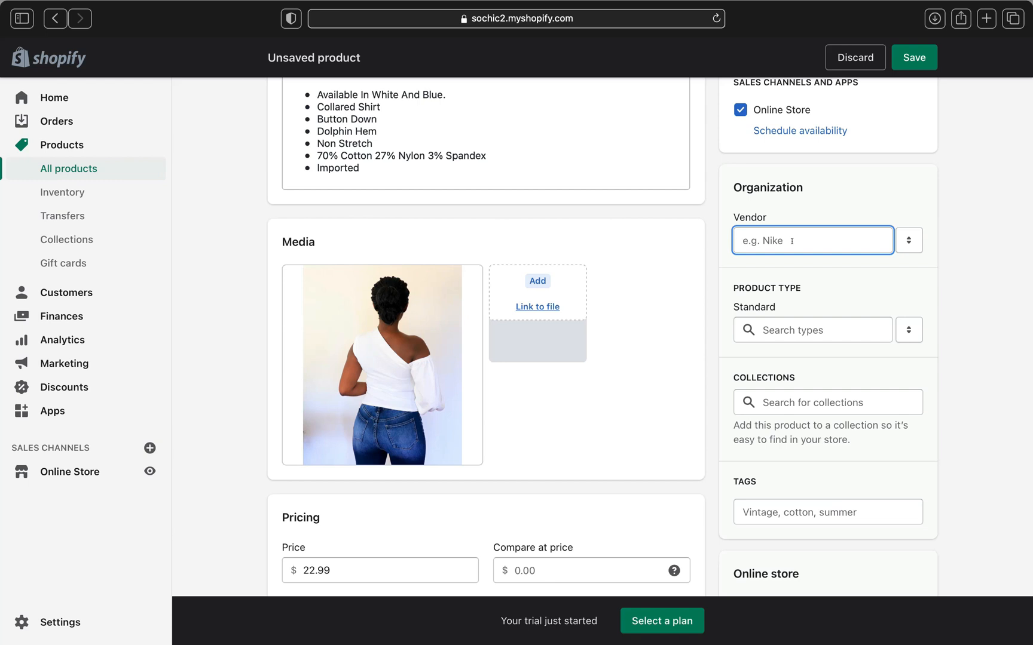
{"action": "type", "text": "Ch"}
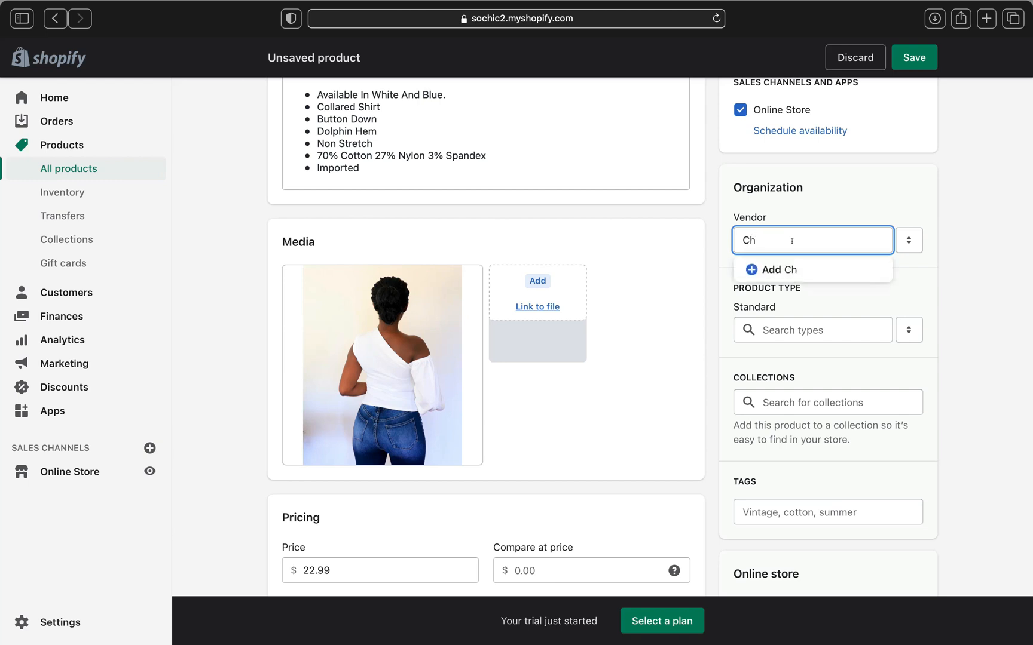
{"action": "type", "text": "ocolate"}
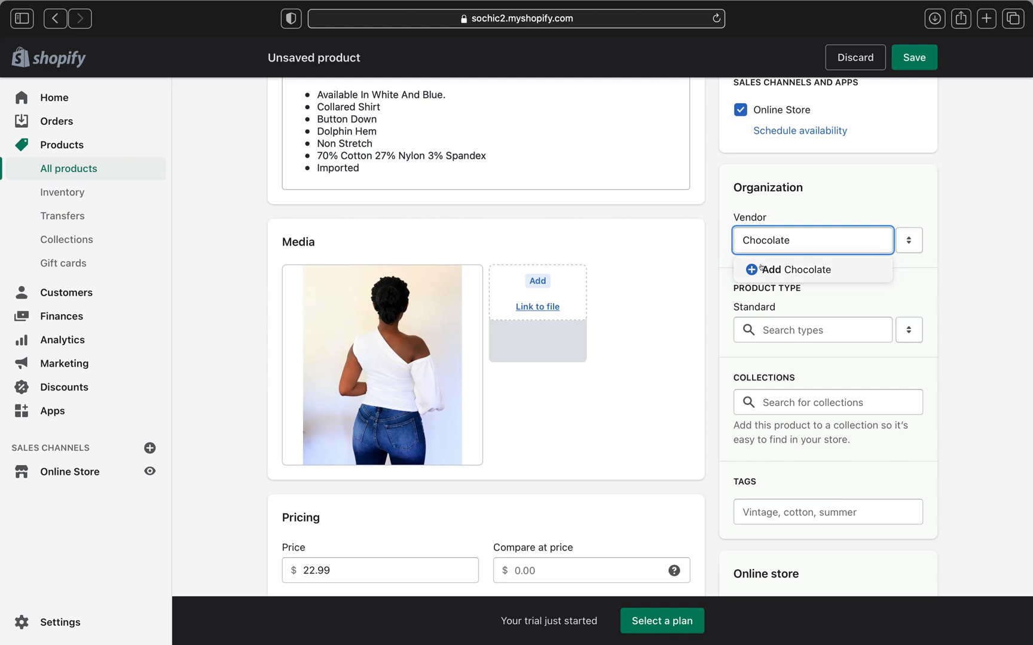
{"action": "left_click", "coordinate": [760, 268]}
Search the standard product types for Top and assign Shirts & Tops to the product.
{"action": "scroll", "coordinate": [777, 251], "scroll_direction": "down", "scroll_amount": 3}
{"action": "left_click", "coordinate": [795, 206]}
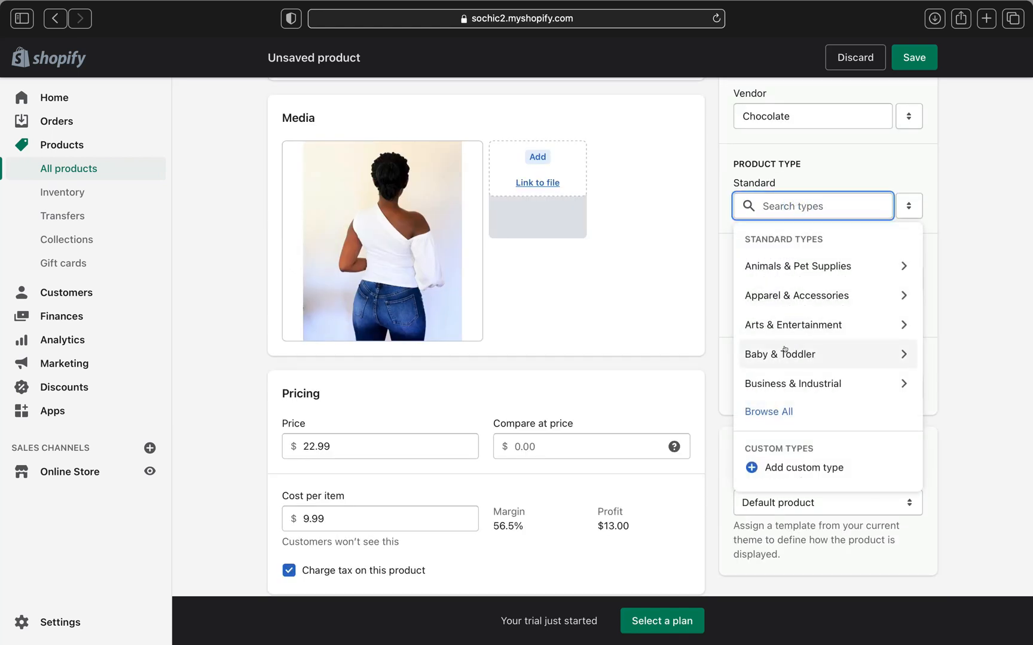
{"action": "type", "text": "t"}
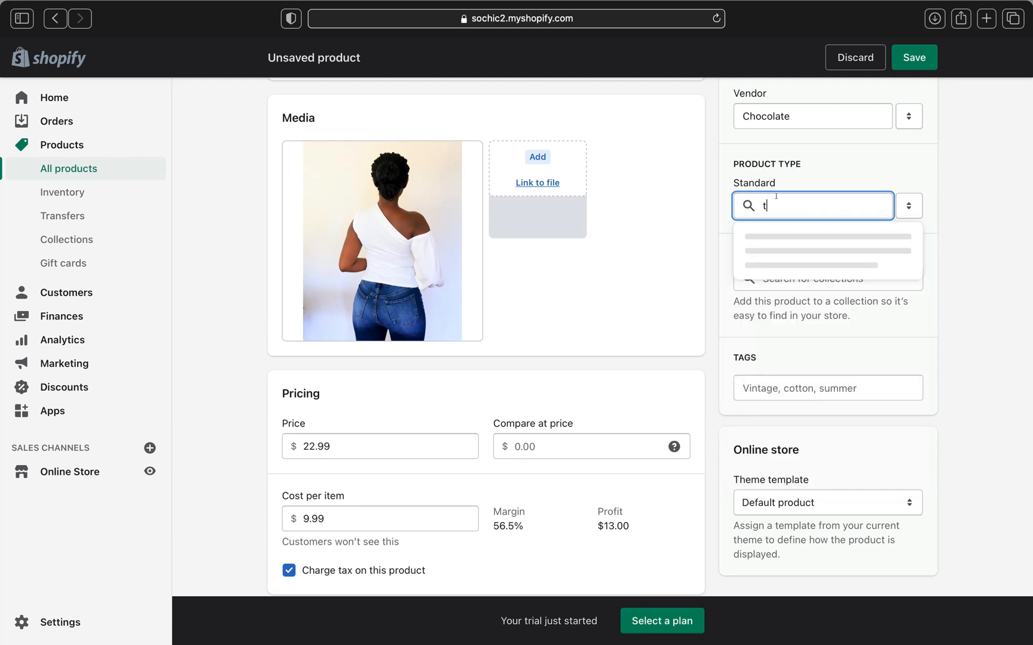
{"action": "key", "text": "BackSpace"}
{"action": "type", "text": "Top"}
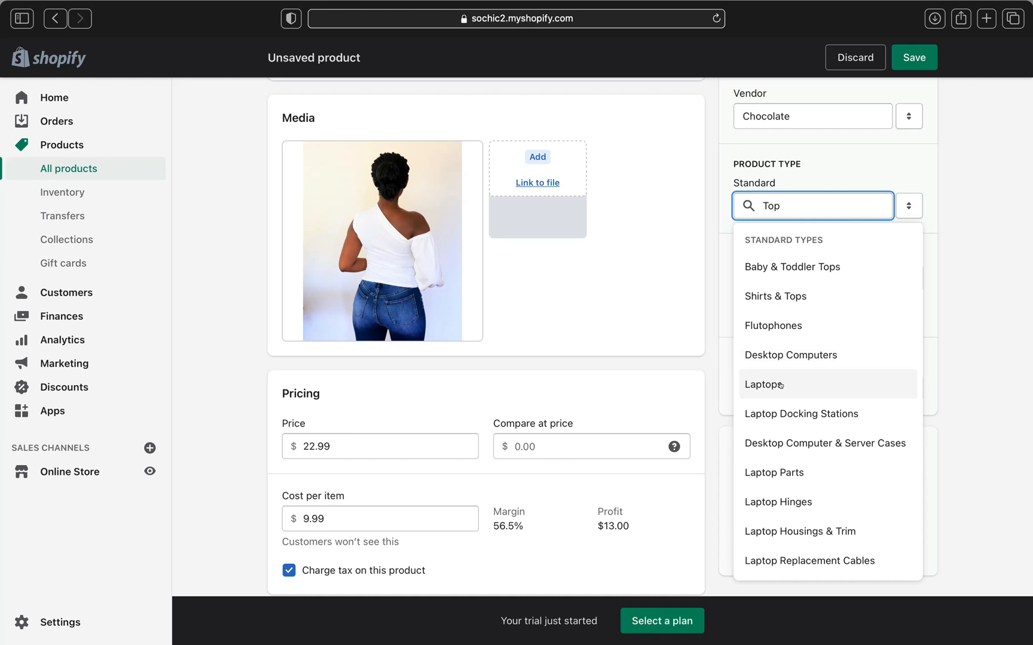
{"action": "left_click", "coordinate": [786, 297]}
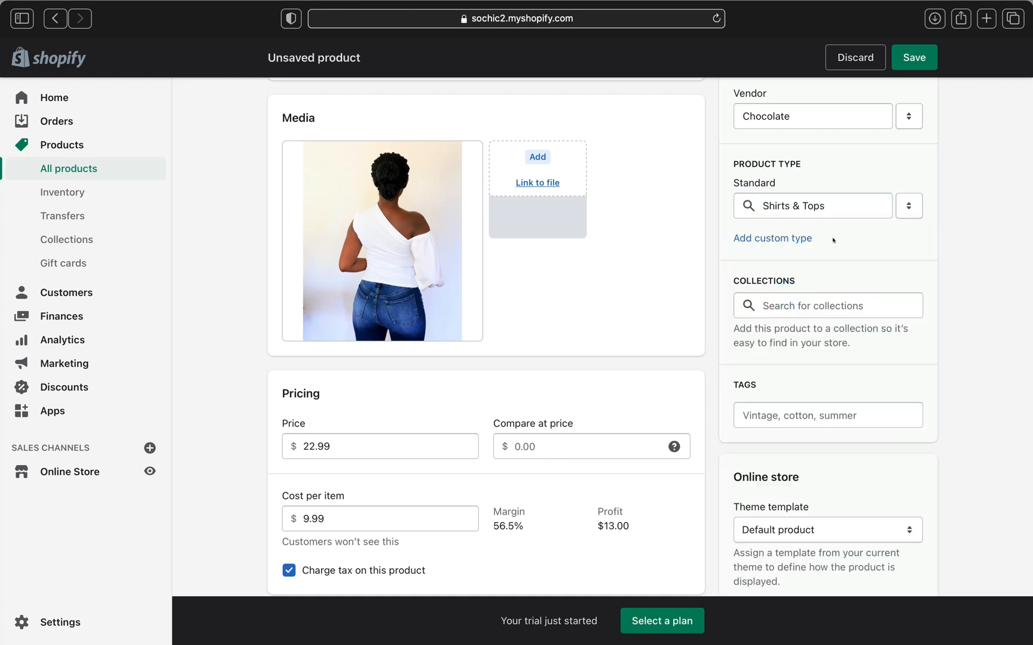
Check the available collections for the product without choosing one.
{"action": "scroll", "coordinate": [832, 240], "scroll_direction": "down", "scroll_amount": 1}
{"action": "left_click", "coordinate": [818, 282]}
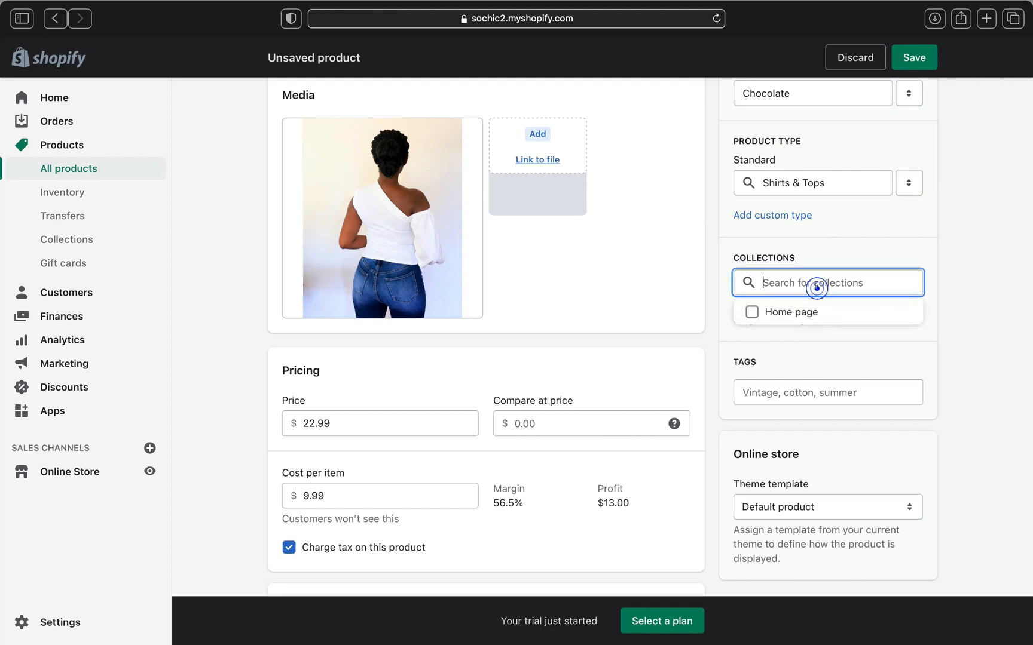
{"action": "left_click", "coordinate": [841, 330]}
Add the tags tops and top to the product.
{"action": "left_click", "coordinate": [808, 392]}
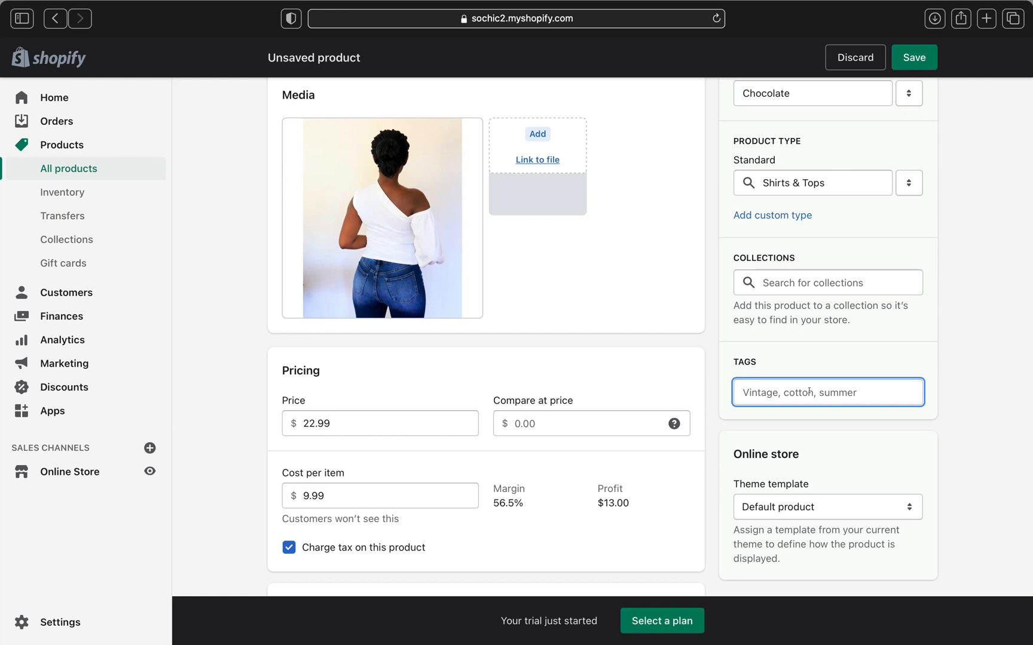
{"action": "type", "text": "top"}
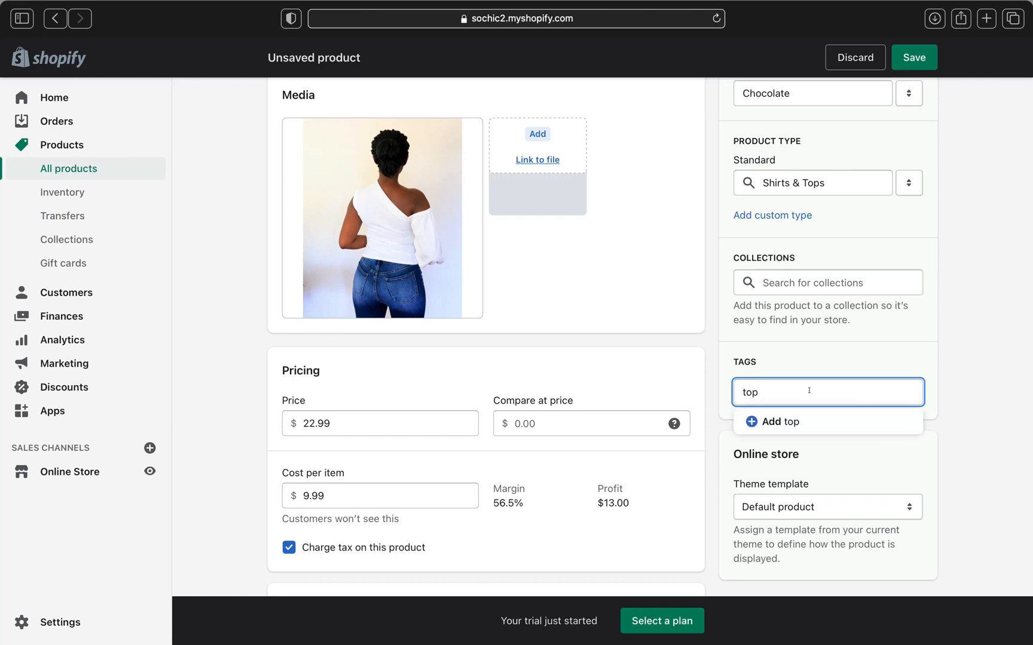
{"action": "type", "text": "s"}
{"action": "key", "text": "Return"}
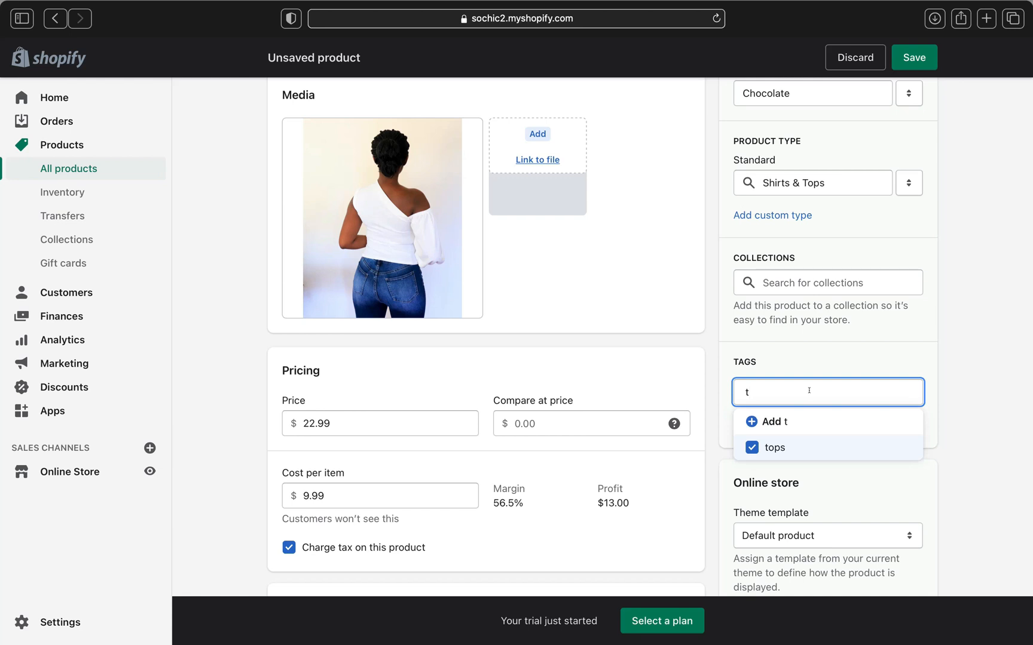
{"action": "type", "text": "o"}
{"action": "key", "text": "BackSpace"}
{"action": "type", "text": "op."}
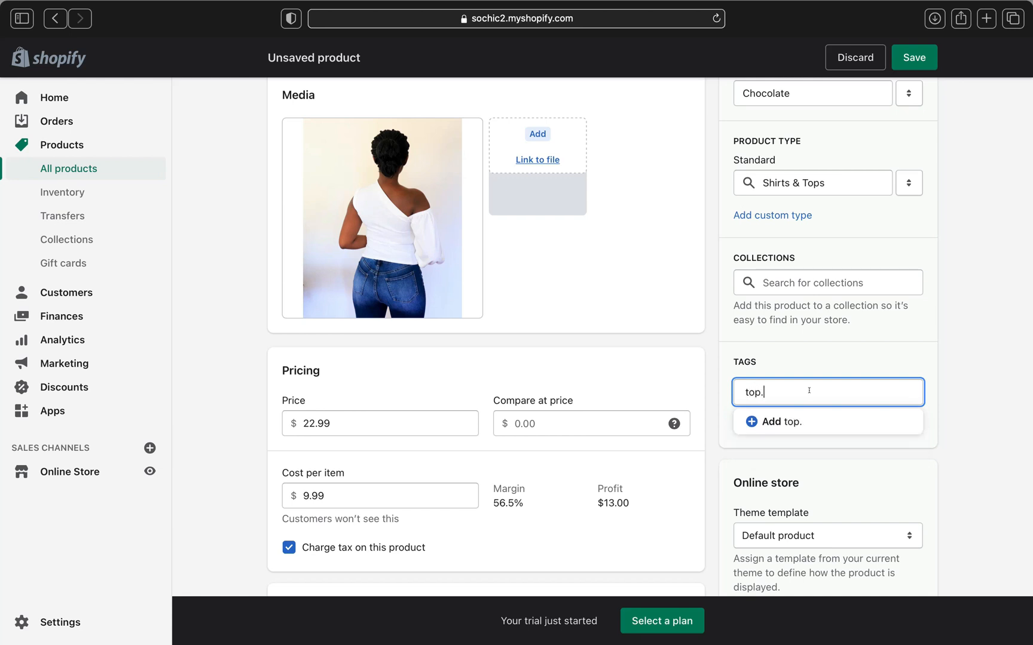
{"action": "key", "text": "BackSpace"}
{"action": "key", "text": "BackSpace"}
{"action": "type", "text": "p"}
{"action": "key", "text": "Return"}
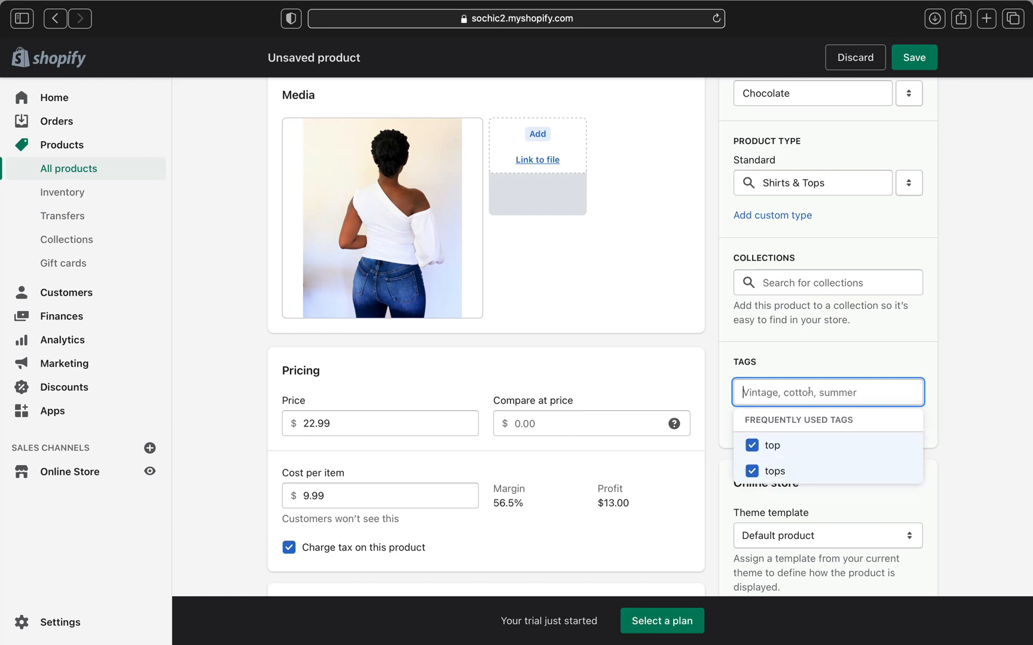
{"action": "scroll", "coordinate": [809, 392], "scroll_direction": "down", "scroll_amount": 3}
{"action": "left_click", "coordinate": [939, 392]}
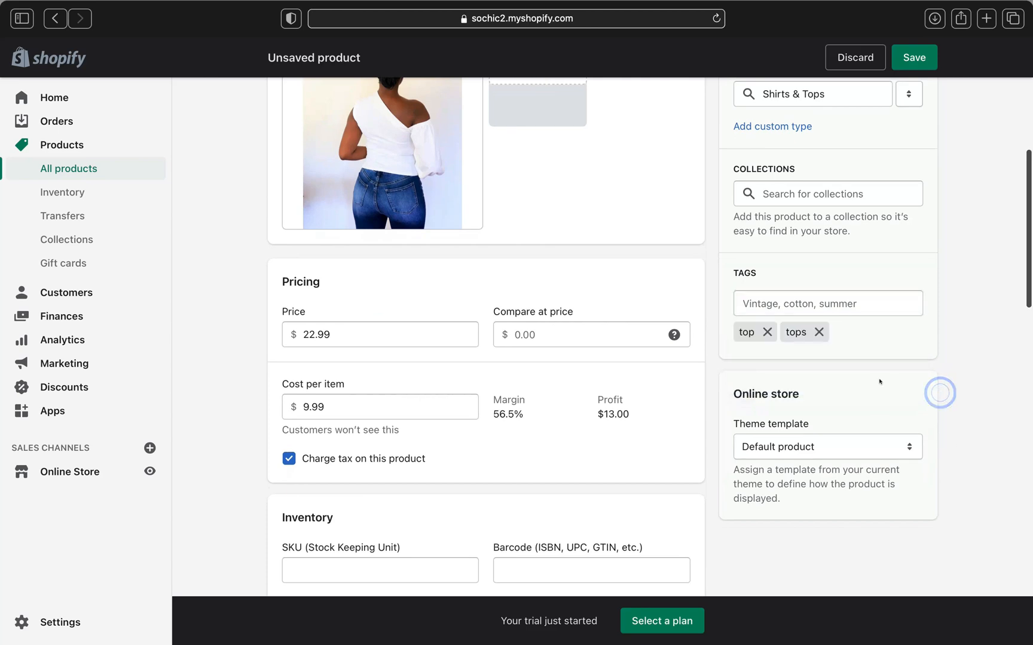
{"action": "scroll", "coordinate": [879, 381], "scroll_direction": "down", "scroll_amount": 1}
{"action": "scroll", "coordinate": [837, 373], "scroll_direction": "down", "scroll_amount": 15}
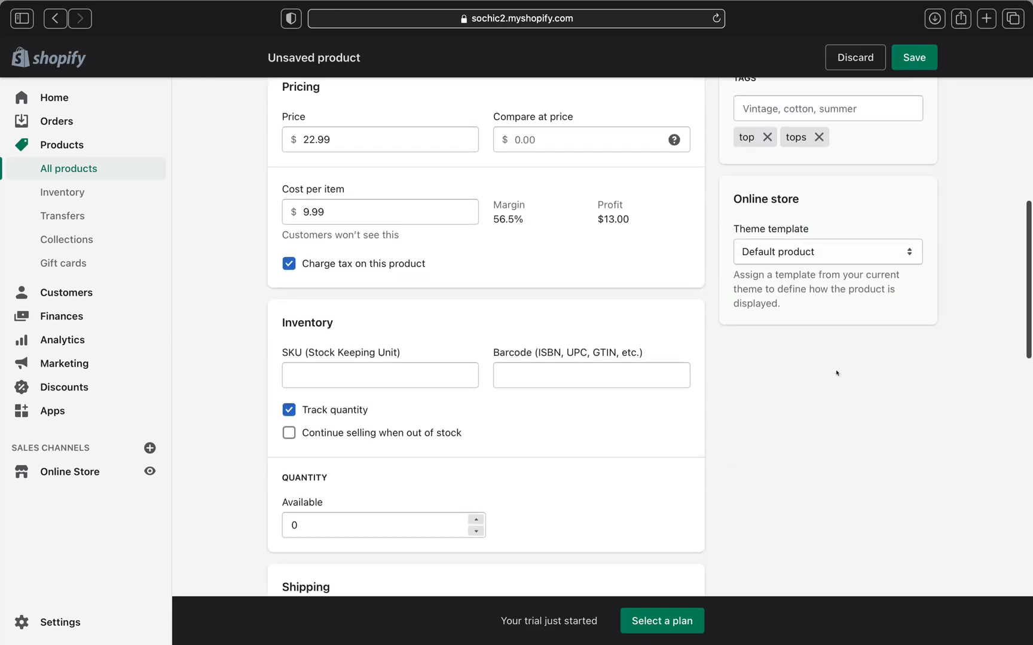
{"action": "scroll", "coordinate": [836, 373], "scroll_direction": "down", "scroll_amount": 5}
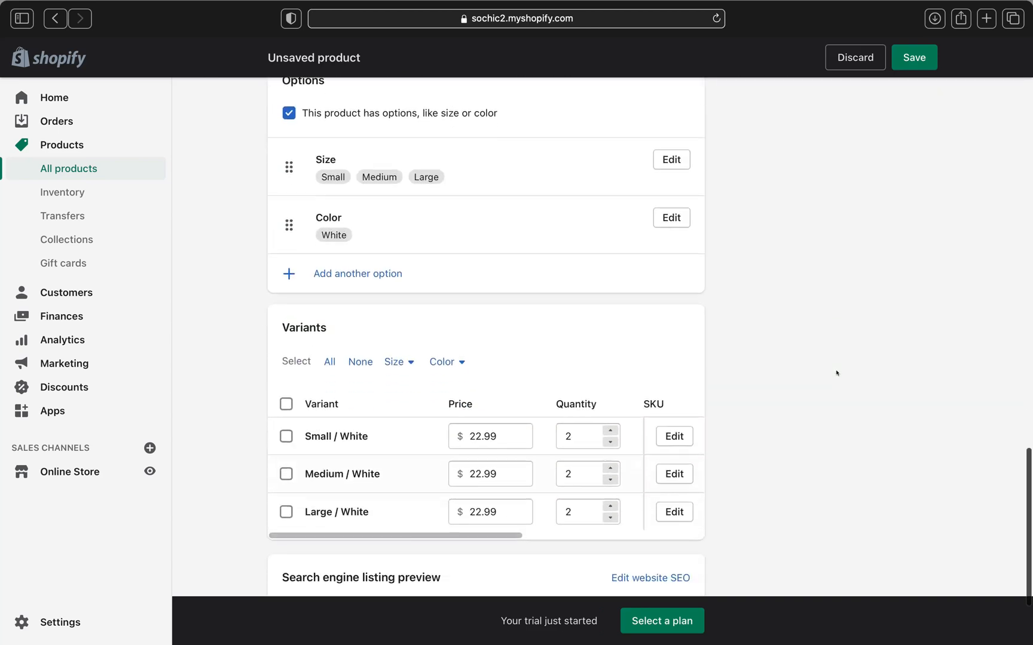
{"action": "scroll", "coordinate": [836, 373], "scroll_direction": "up", "scroll_amount": 20}
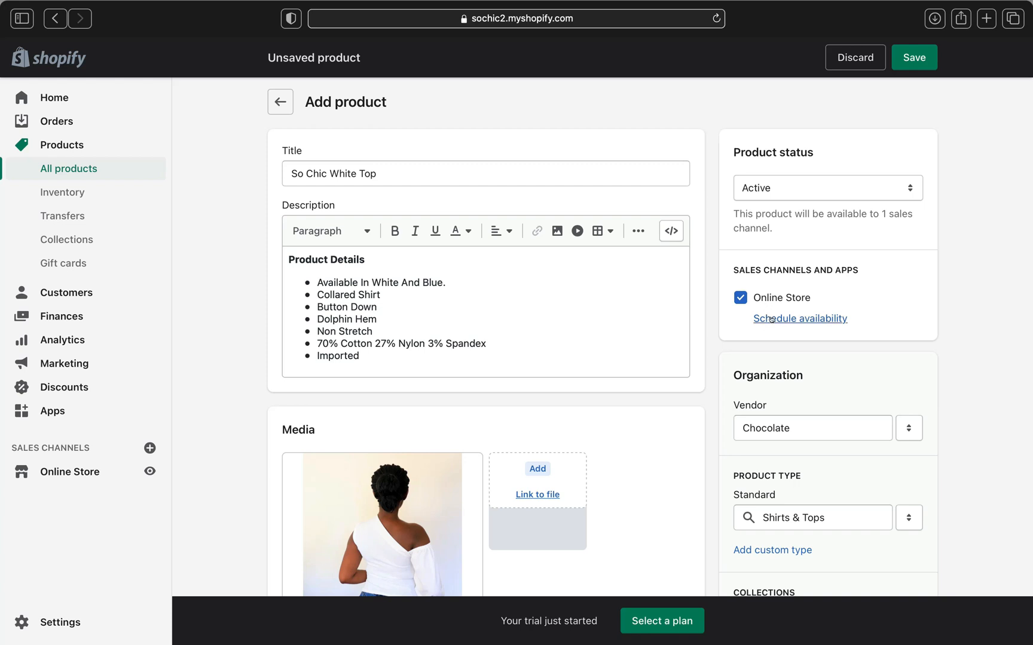
{"action": "left_click", "coordinate": [770, 320]}
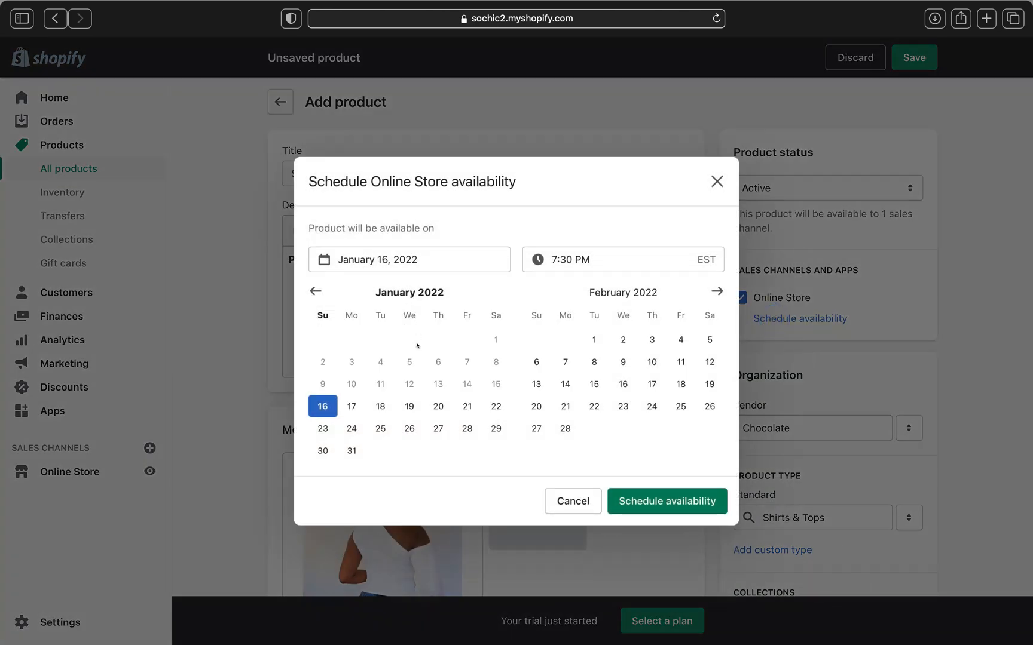
{"action": "left_click", "coordinate": [468, 406]}
{"action": "left_click", "coordinate": [441, 426]}
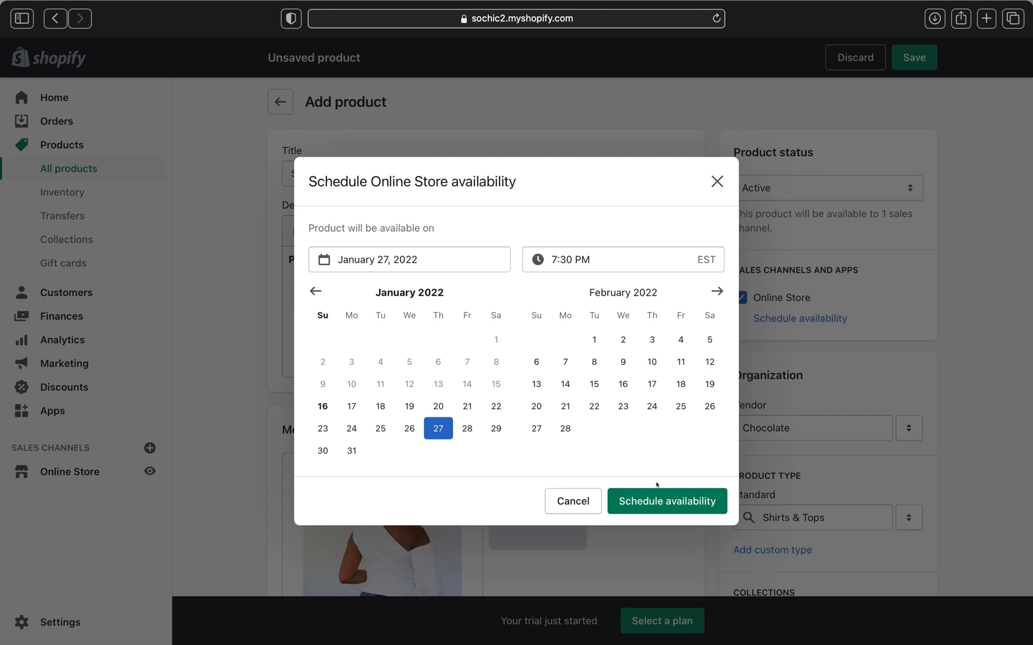
{"action": "left_click", "coordinate": [716, 181]}
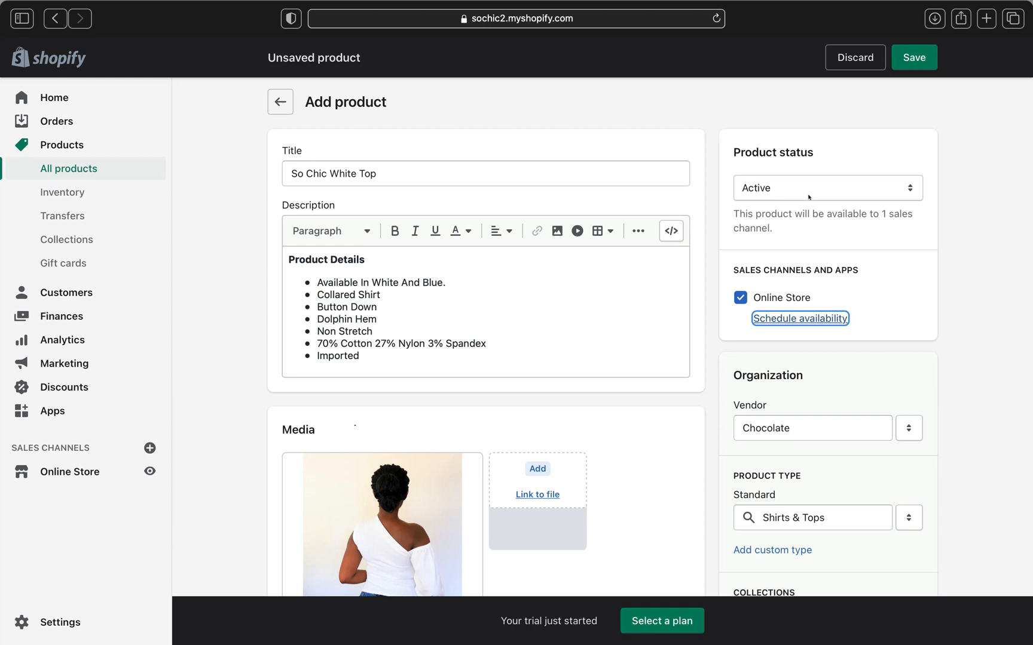
Save the So Chic White Top product and return to the list of all products.
{"action": "left_click", "coordinate": [904, 68]}
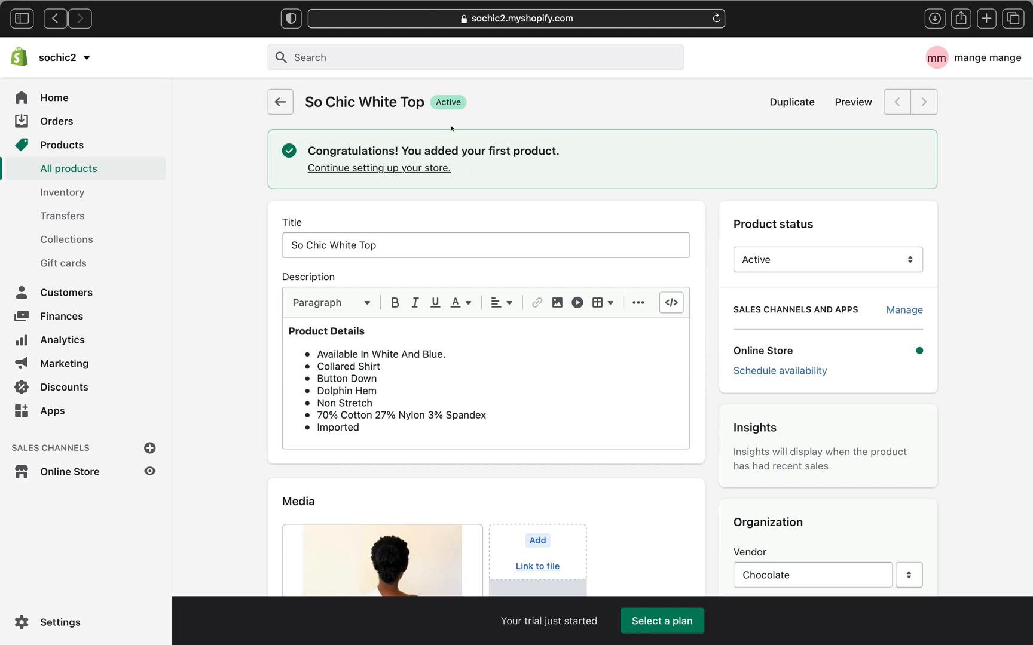
{"action": "left_click", "coordinate": [281, 102]}
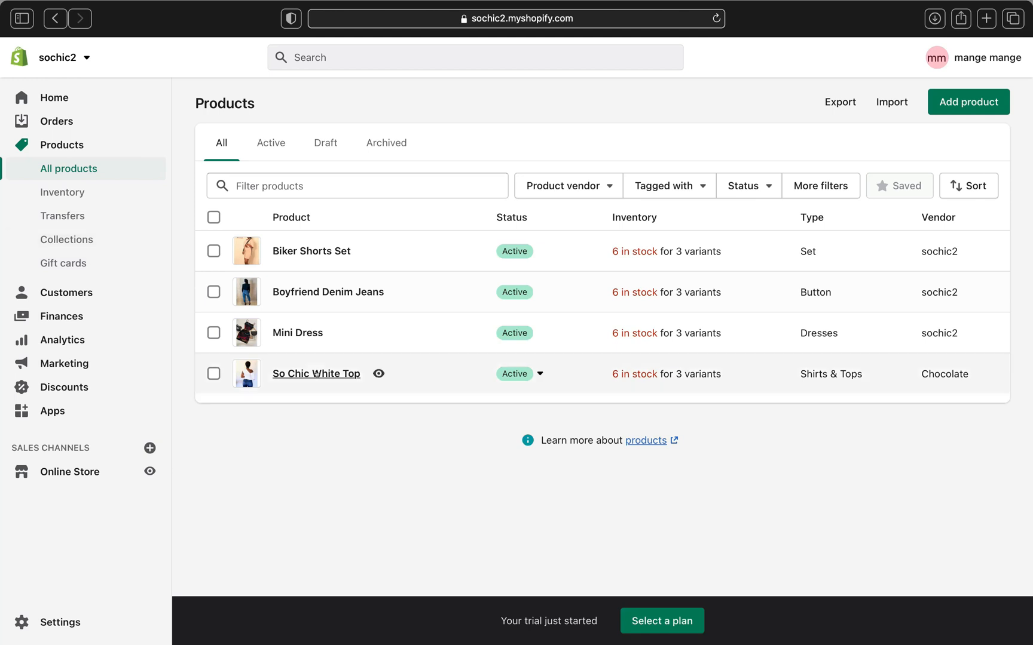
Go to the store's collections and start creating a new collection.
{"action": "left_click", "coordinate": [76, 240]}
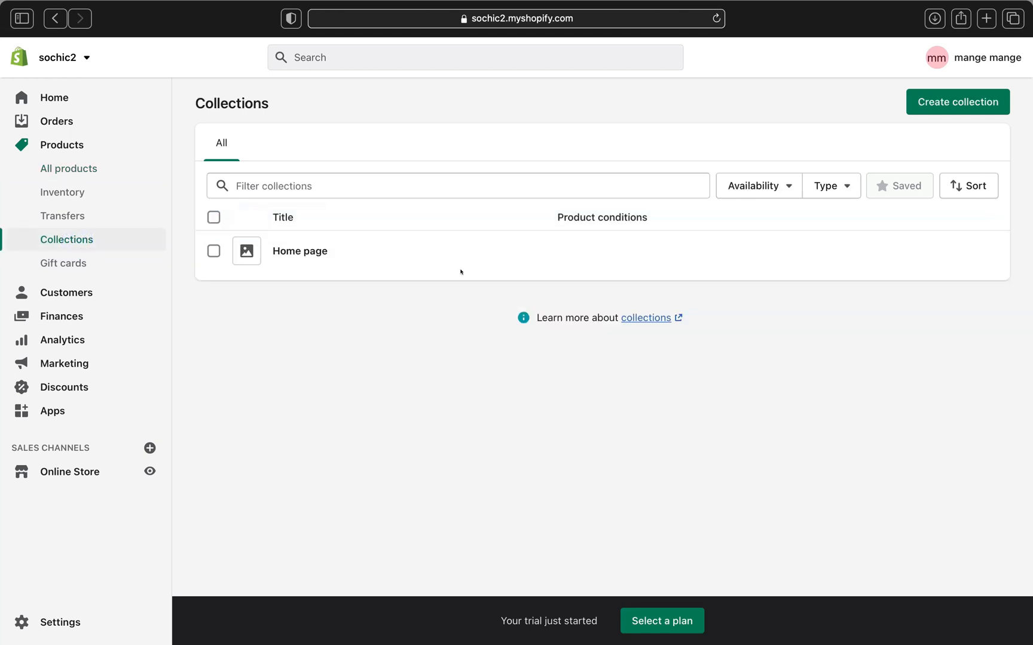
{"action": "left_click", "coordinate": [943, 105]}
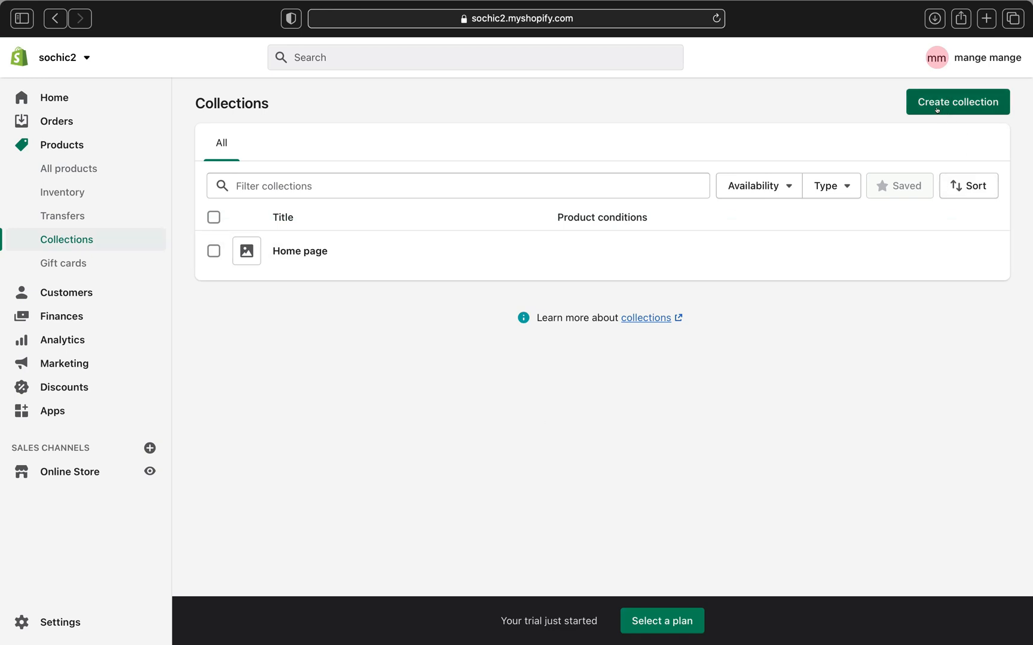
{"action": "left_click", "coordinate": [935, 104]}
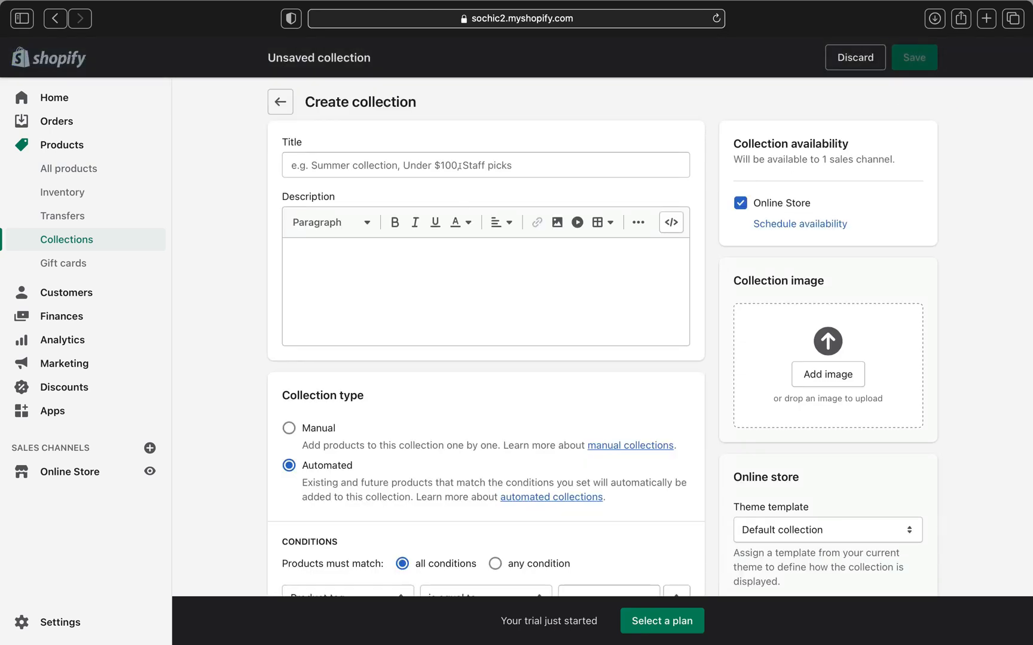
Title the new collection Tops and leave its description empty.
{"action": "left_click", "coordinate": [459, 165]}
{"action": "type", "text": "T"}
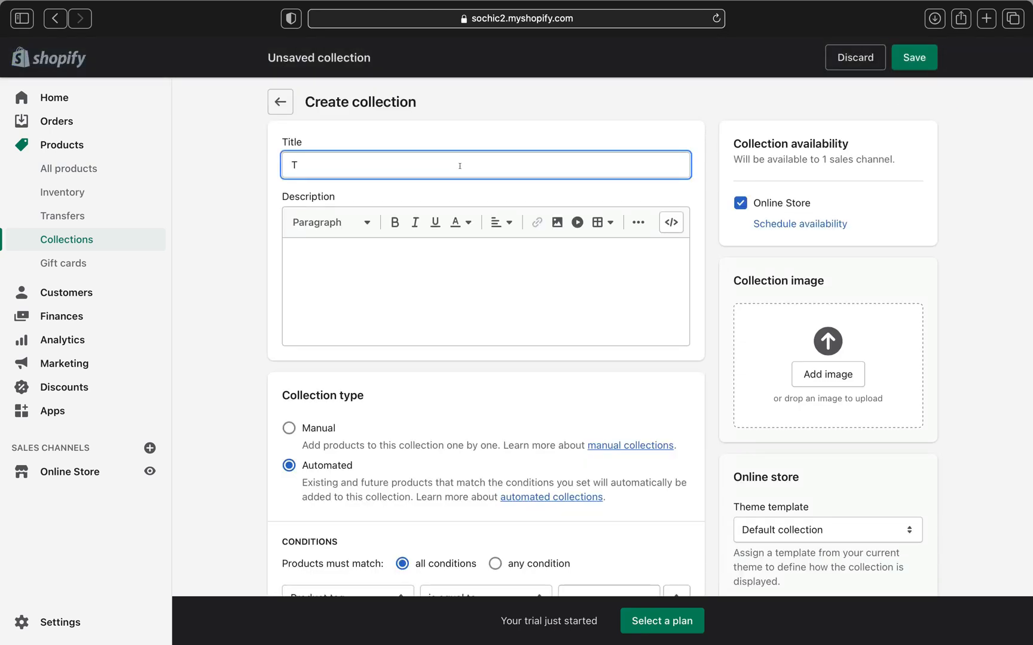
{"action": "type", "text": "ops"}
{"action": "left_click", "coordinate": [424, 278]}
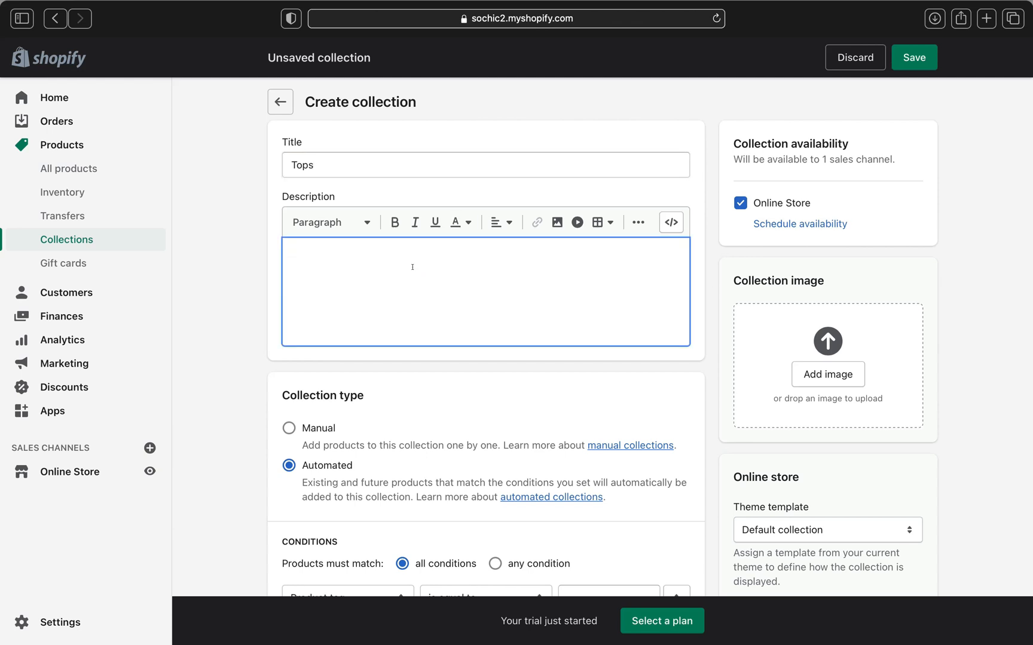
Set the automated collection's first condition to product tag is equal to top.
{"action": "scroll", "coordinate": [412, 267], "scroll_direction": "down", "scroll_amount": 3}
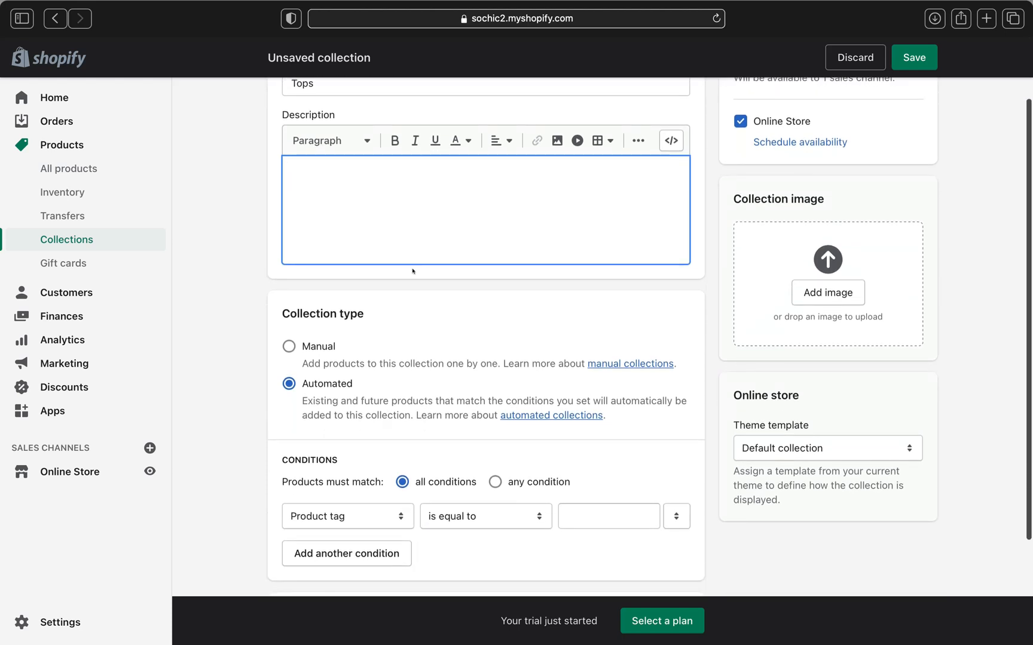
{"action": "scroll", "coordinate": [412, 271], "scroll_direction": "down", "scroll_amount": 3}
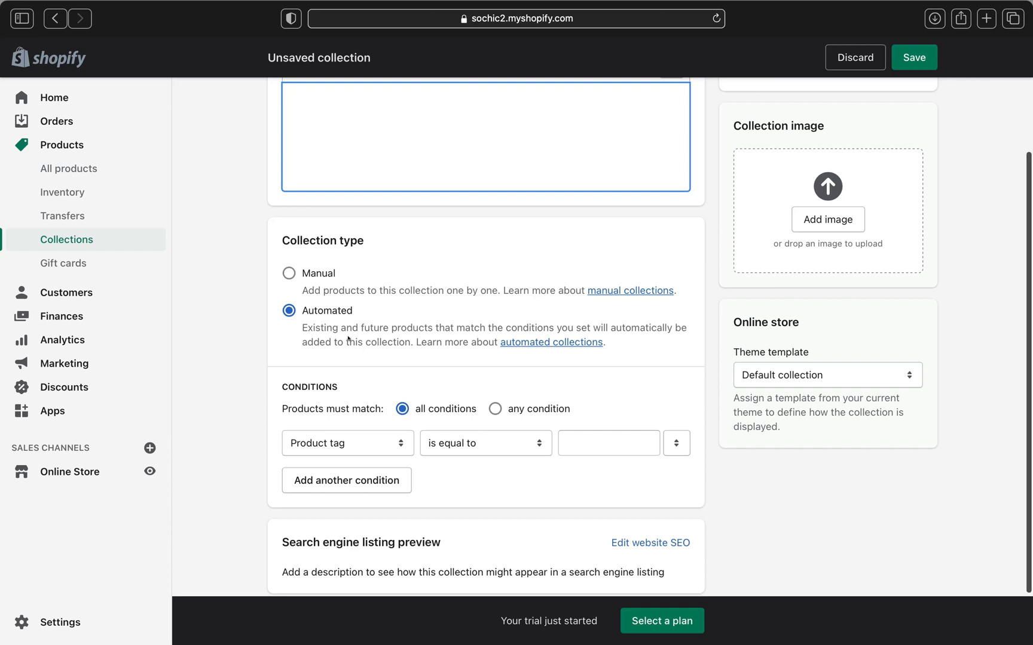
{"action": "scroll", "coordinate": [347, 338], "scroll_direction": "down", "scroll_amount": 1}
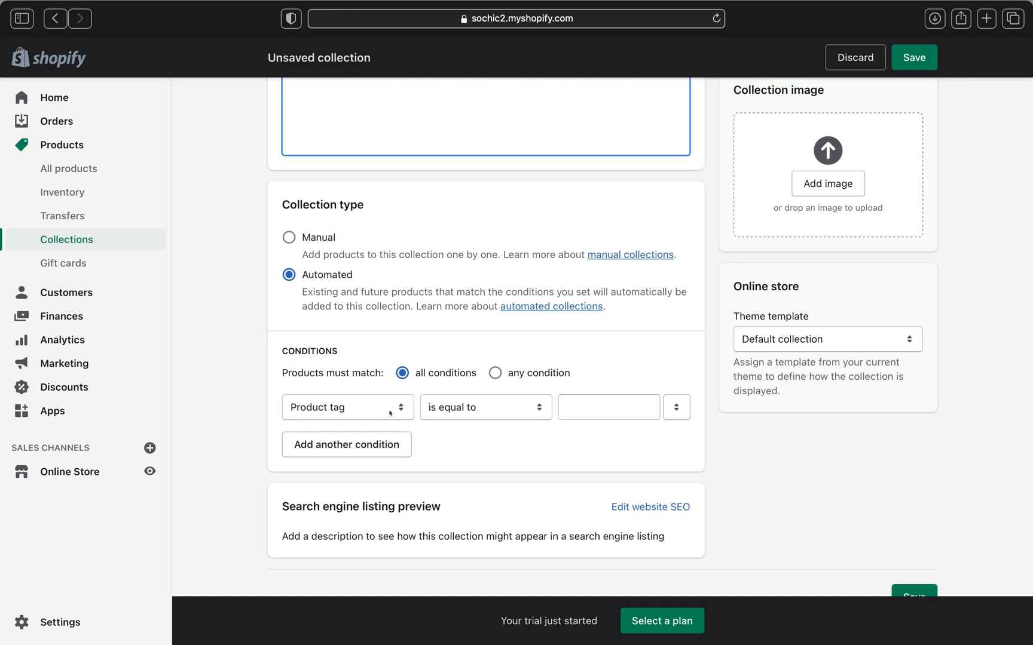
{"action": "left_click", "coordinate": [624, 407]}
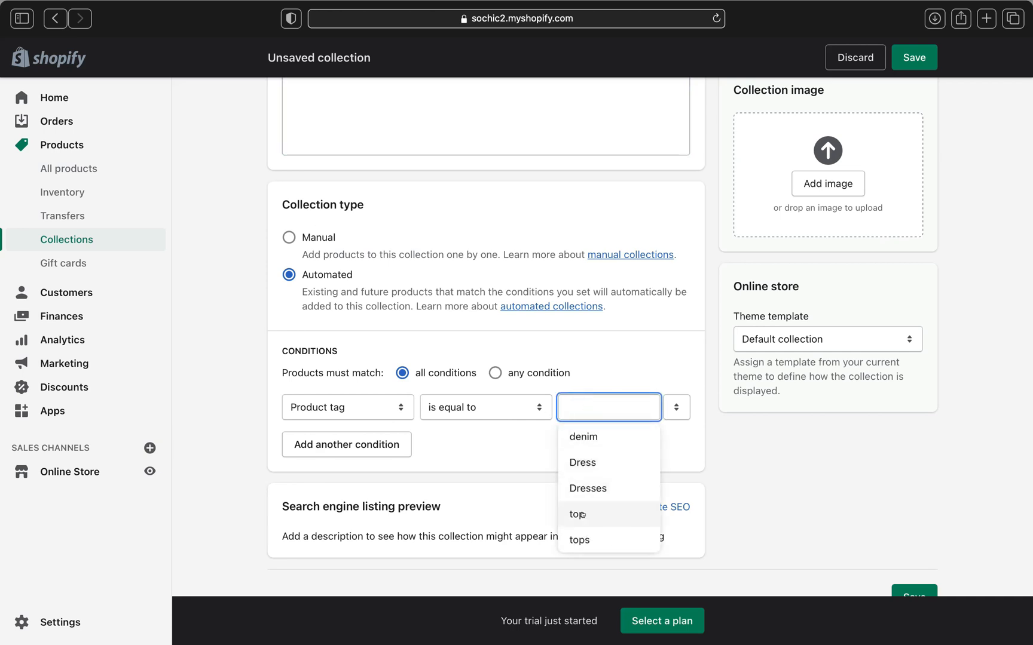
{"action": "left_click", "coordinate": [587, 515]}
{"action": "left_click", "coordinate": [596, 408]}
{"action": "type", "text": "top"}
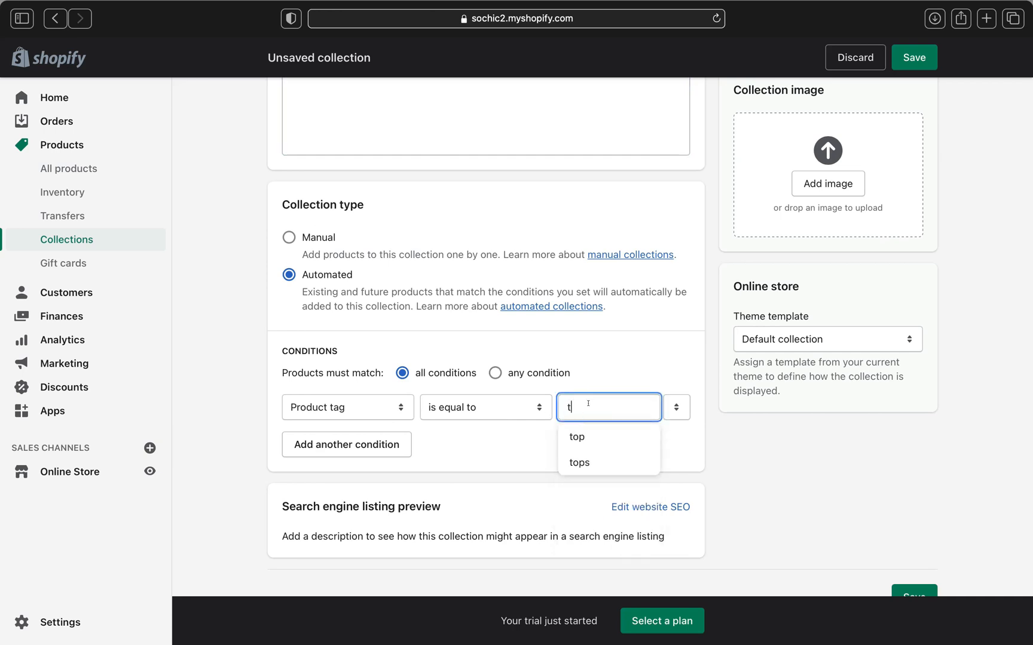
{"action": "left_click", "coordinate": [509, 438]}
Add a second condition, product tag is equal to tops, and make products match any condition.
{"action": "left_click", "coordinate": [384, 444]}
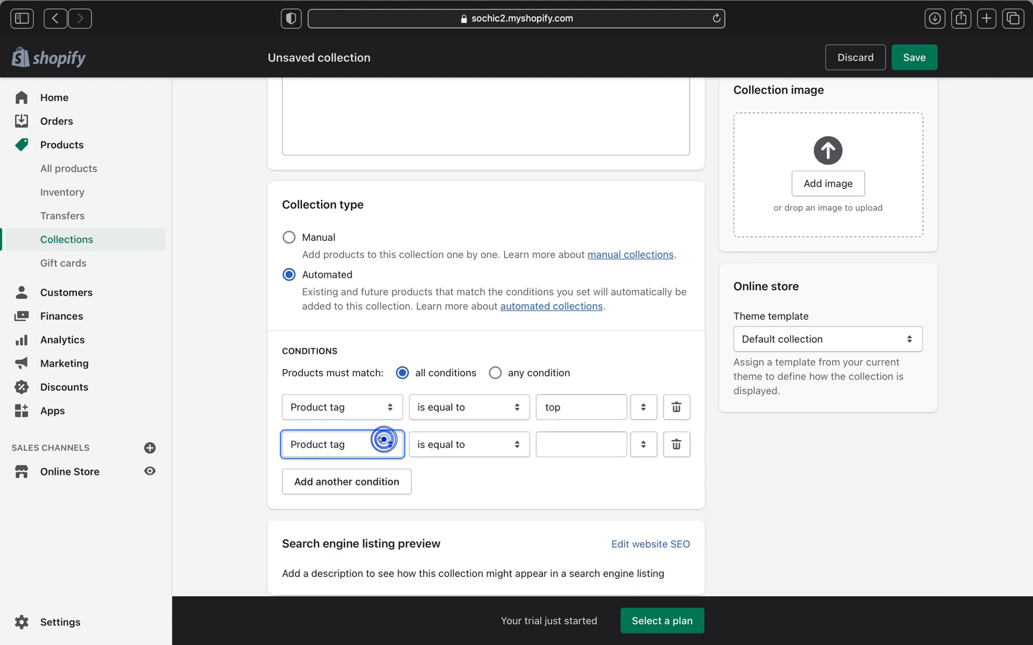
{"action": "left_click", "coordinate": [572, 440]}
{"action": "type", "text": "t"}
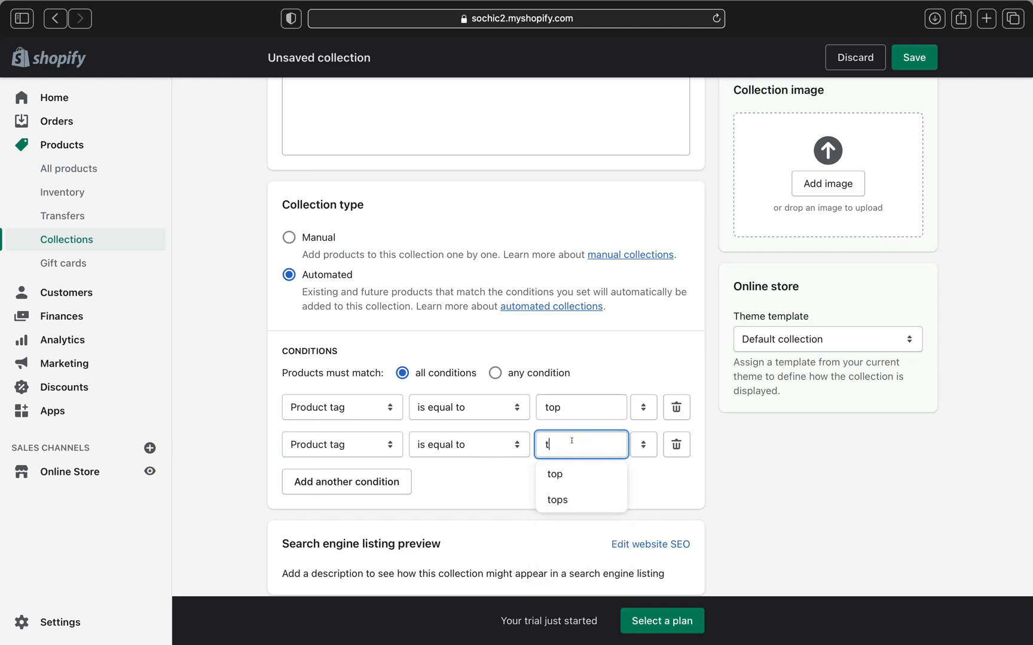
{"action": "type", "text": "ops"}
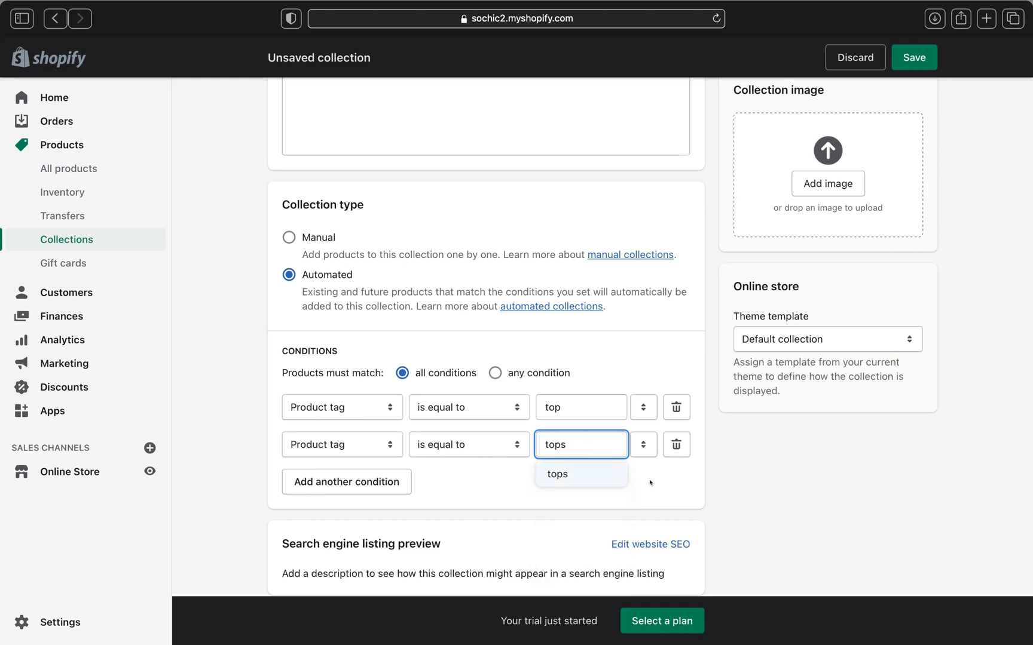
{"action": "left_click", "coordinate": [650, 483]}
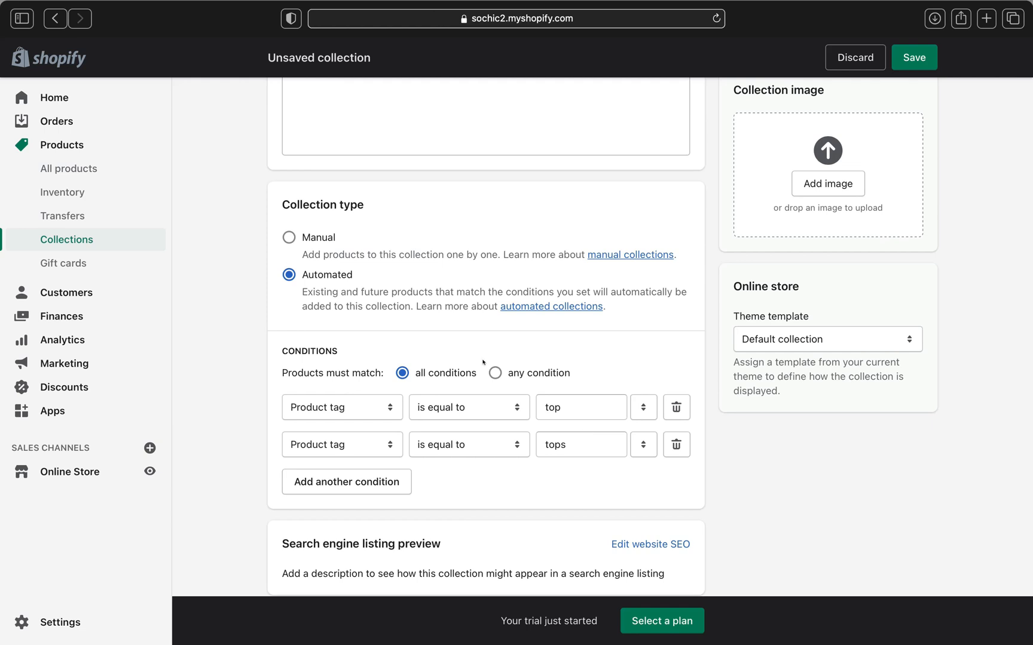
{"action": "left_click", "coordinate": [496, 373]}
Add the white top photo as the collection image, save the Tops collection and return to the collections list.
{"action": "scroll", "coordinate": [522, 461], "scroll_direction": "down", "scroll_amount": 3}
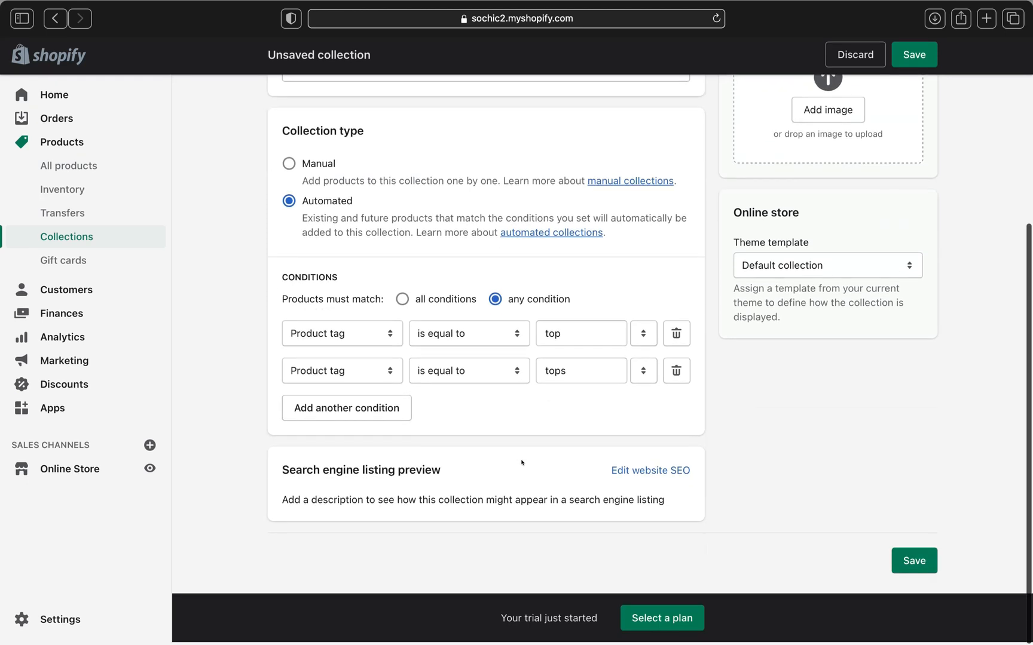
{"action": "scroll", "coordinate": [521, 462], "scroll_direction": "up", "scroll_amount": 5}
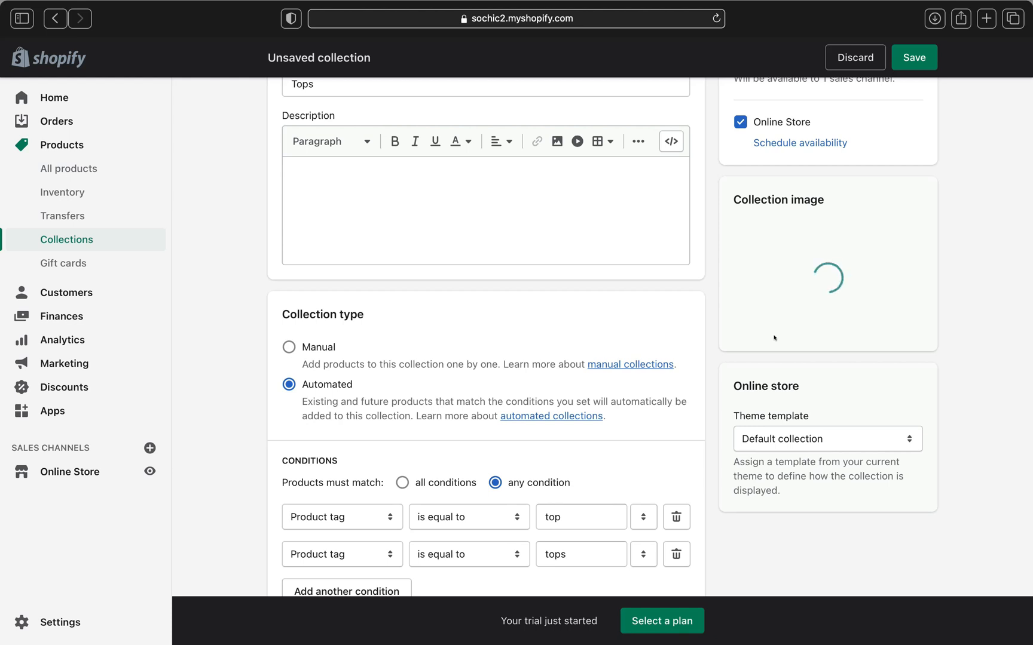
{"action": "scroll", "coordinate": [790, 267], "scroll_direction": "up", "scroll_amount": 3}
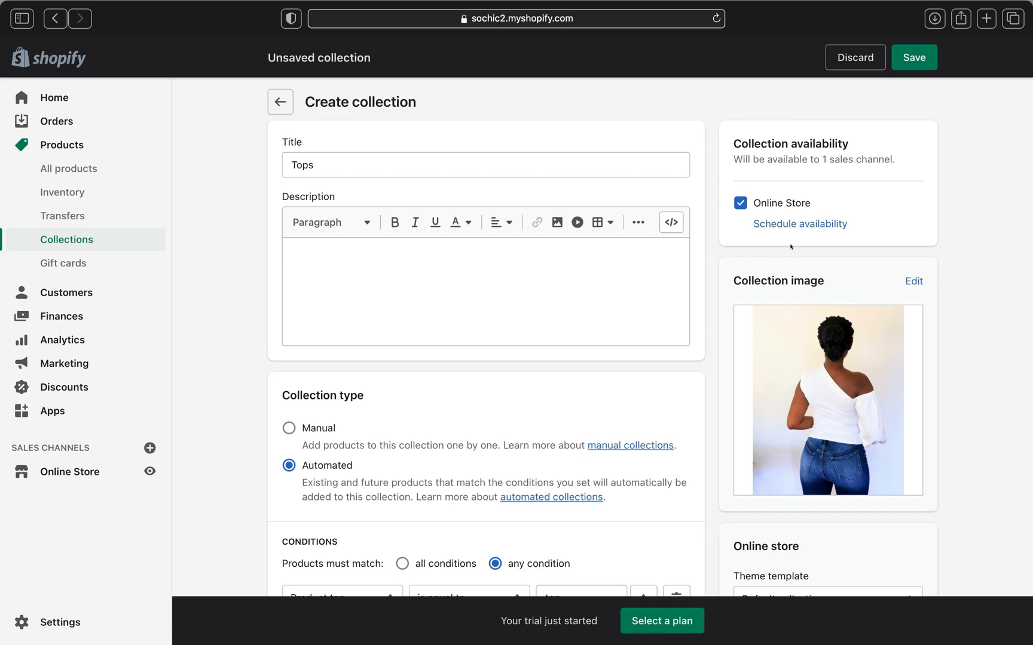
{"action": "scroll", "coordinate": [791, 246], "scroll_direction": "down", "scroll_amount": 5}
{"action": "scroll", "coordinate": [791, 246], "scroll_direction": "up", "scroll_amount": 5}
{"action": "left_click", "coordinate": [923, 55]}
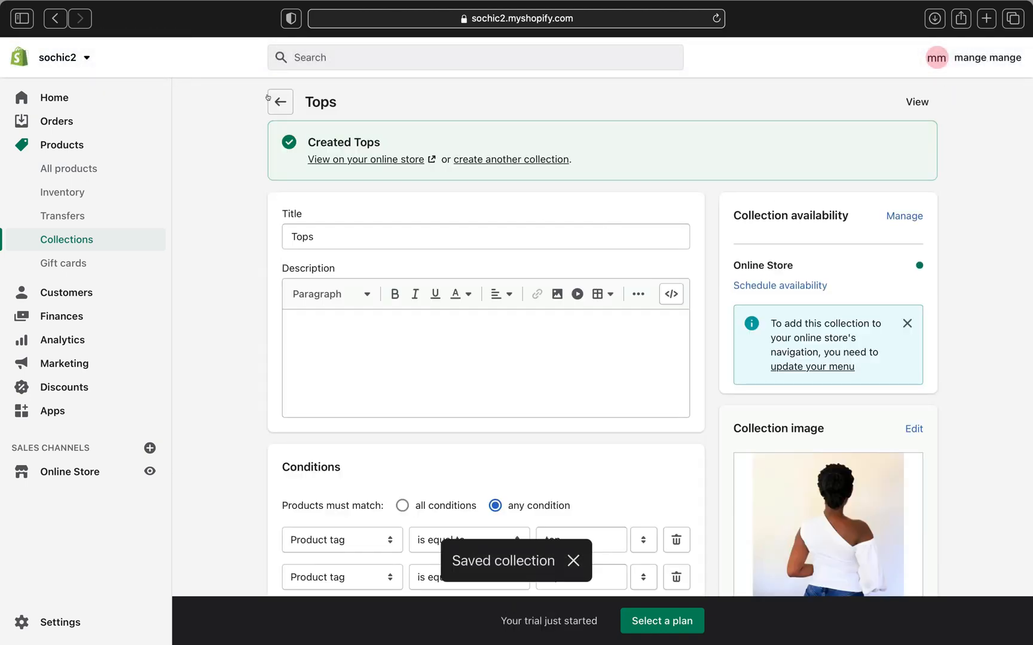
{"action": "left_click", "coordinate": [276, 100]}
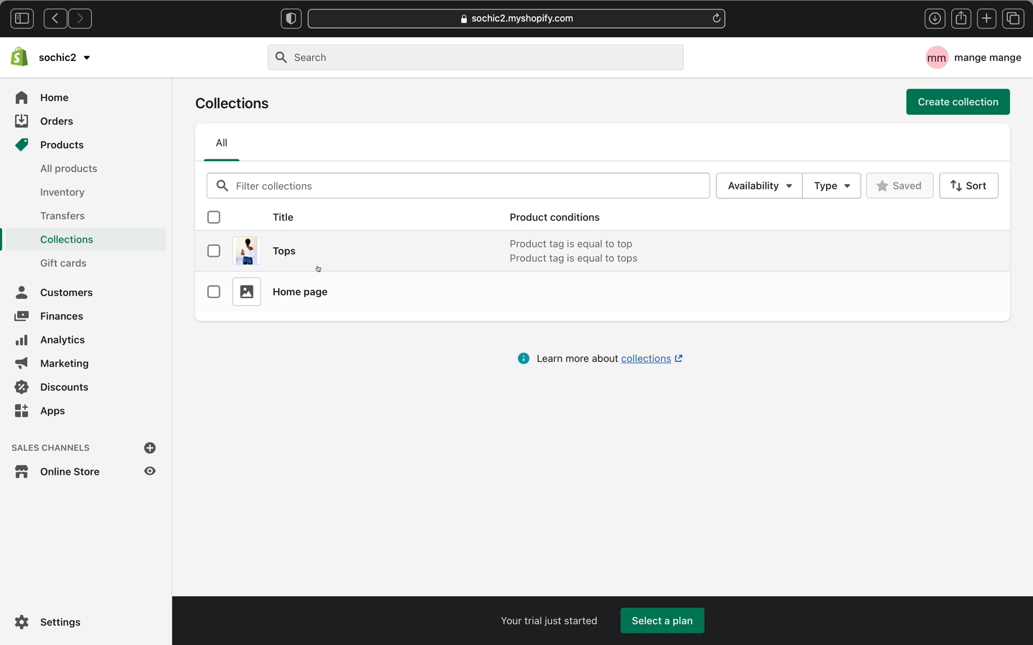
Start another new collection and title it Denim, leaving the description empty.
{"action": "left_click", "coordinate": [915, 105]}
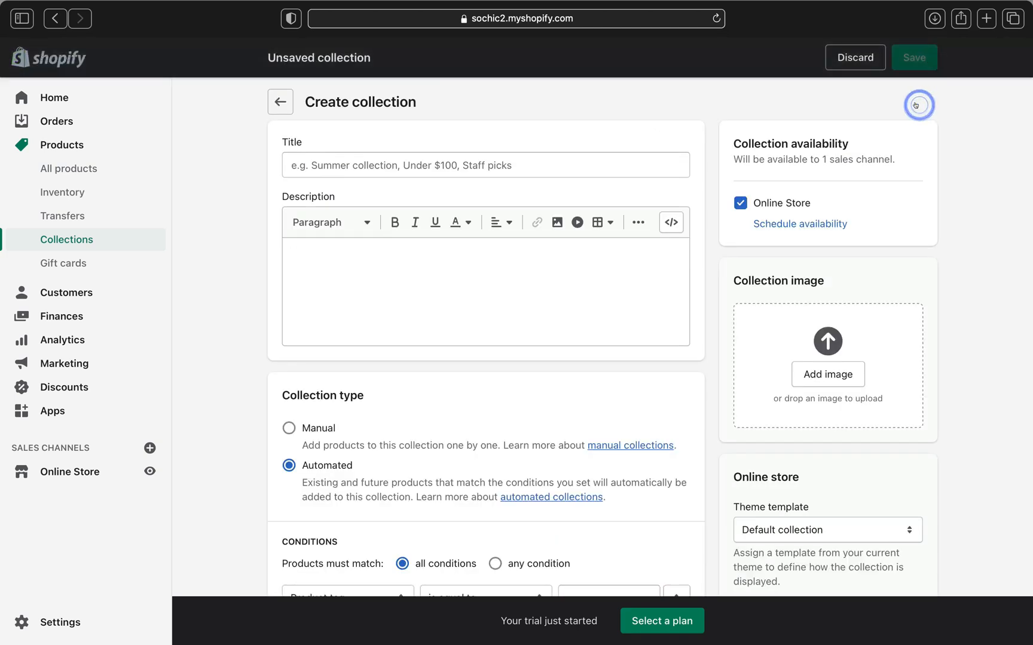
{"action": "left_click", "coordinate": [549, 168]}
{"action": "type", "text": "D"}
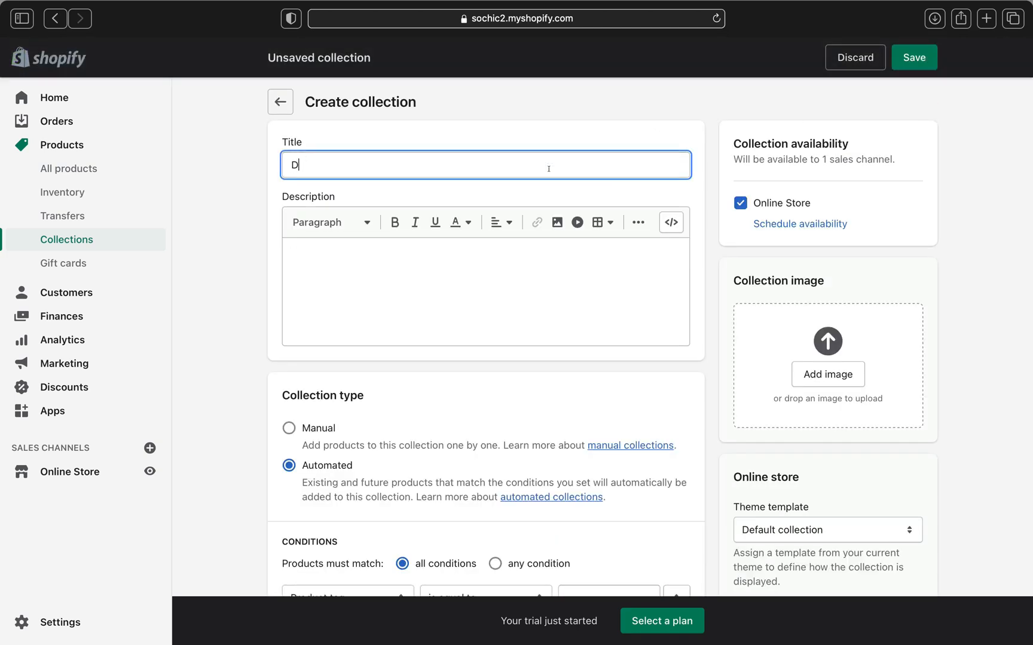
{"action": "type", "text": "enim"}
{"action": "left_click", "coordinate": [479, 334]}
Check which product attributes are available for the Denim collection's condition, keeping Product tag.
{"action": "scroll", "coordinate": [480, 335], "scroll_direction": "down", "scroll_amount": 2}
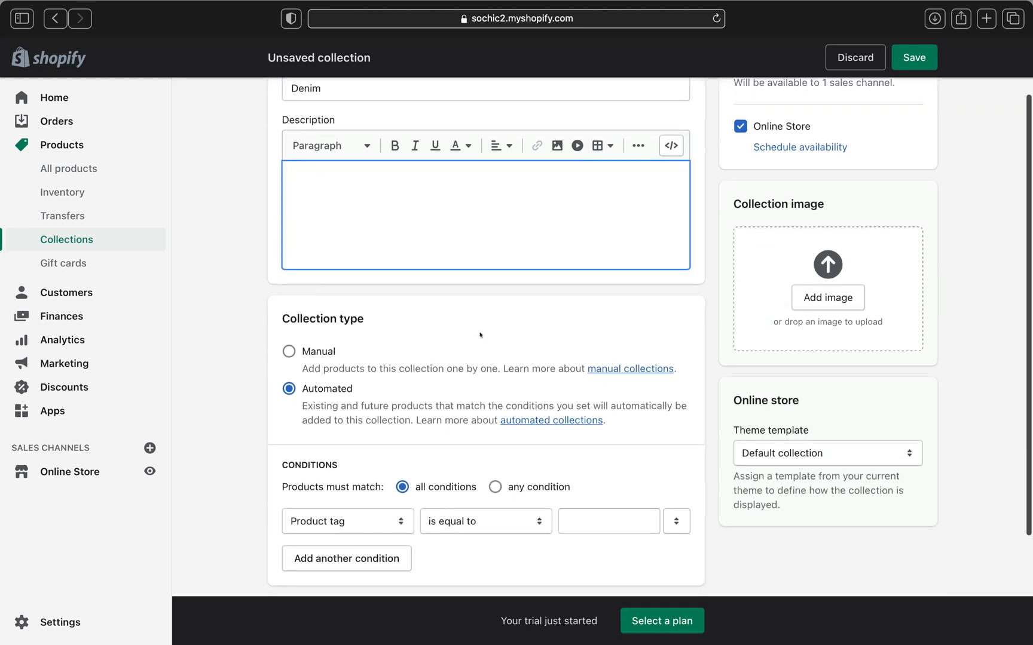
{"action": "scroll", "coordinate": [480, 335], "scroll_direction": "down", "scroll_amount": 4}
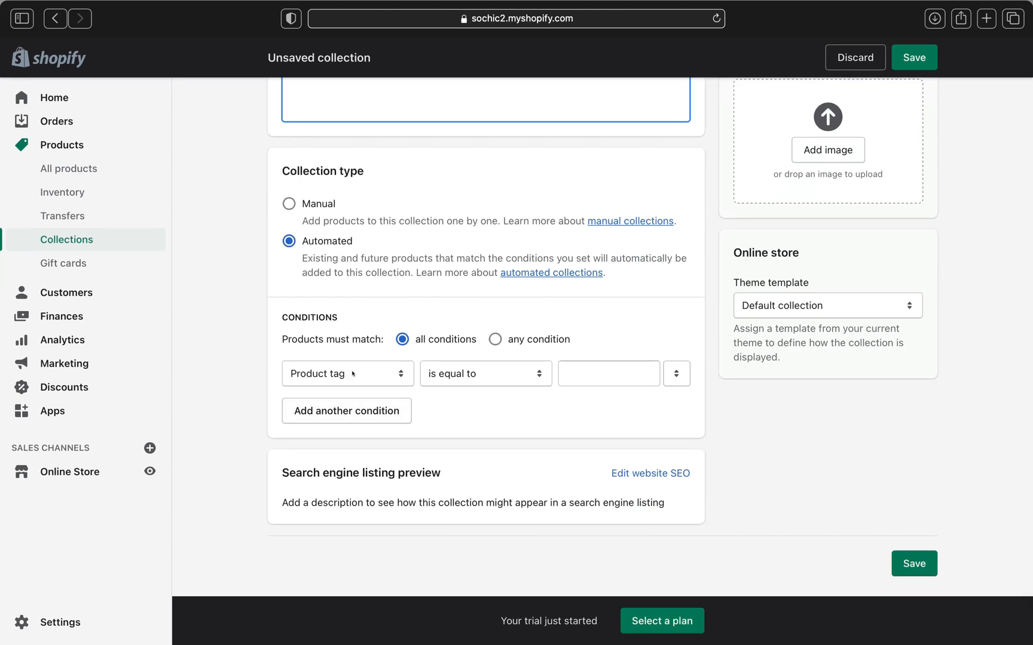
{"action": "left_click", "coordinate": [395, 375]}
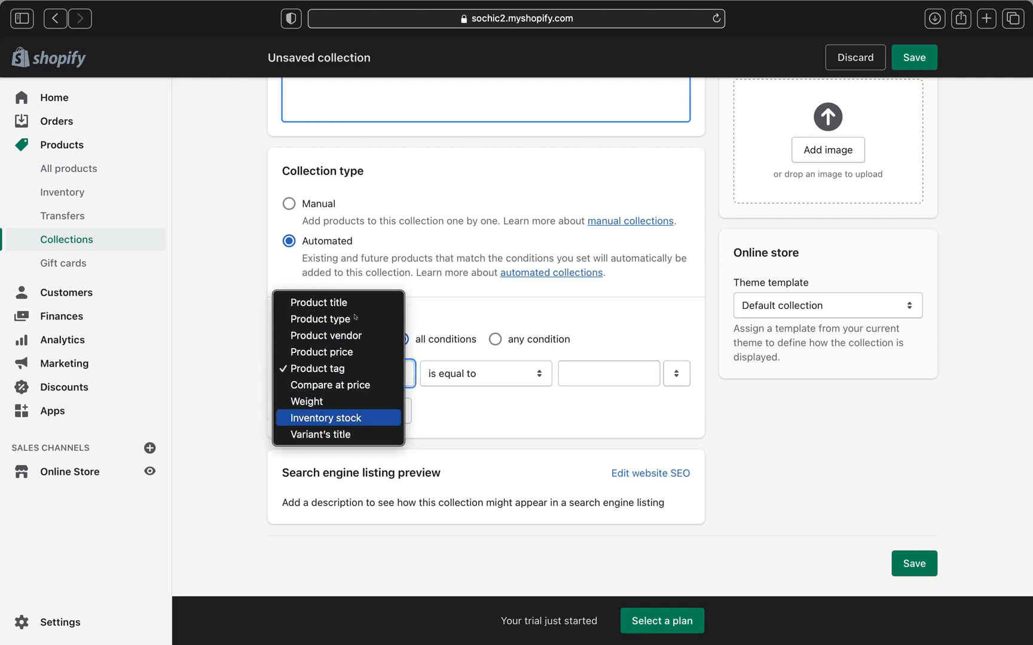
{"action": "key", "text": "Up"}
{"action": "key", "text": "Up"}
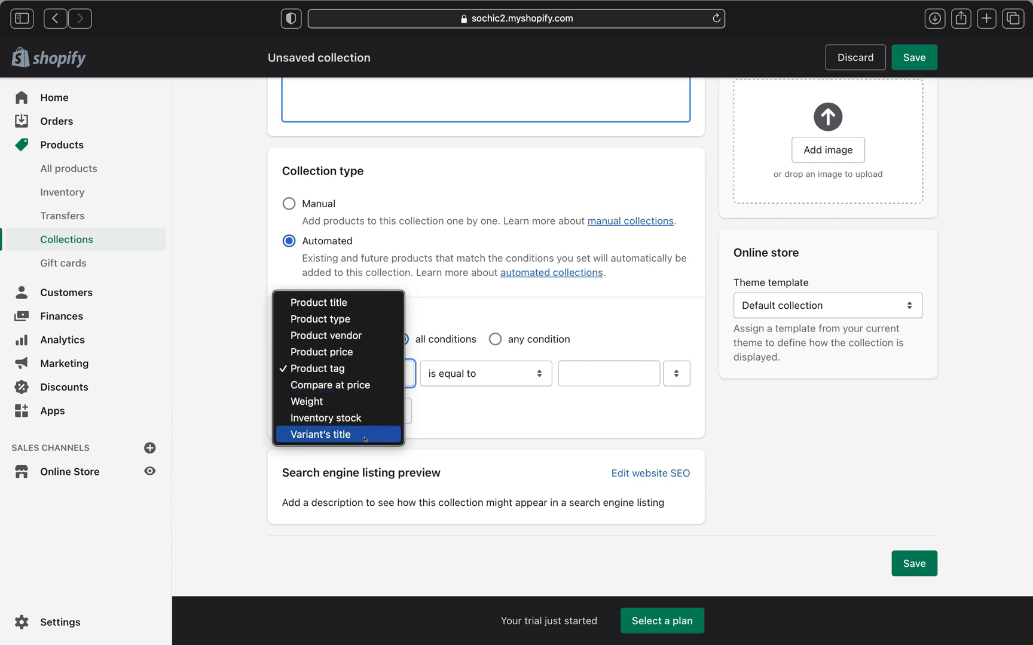
{"action": "left_click", "coordinate": [453, 417]}
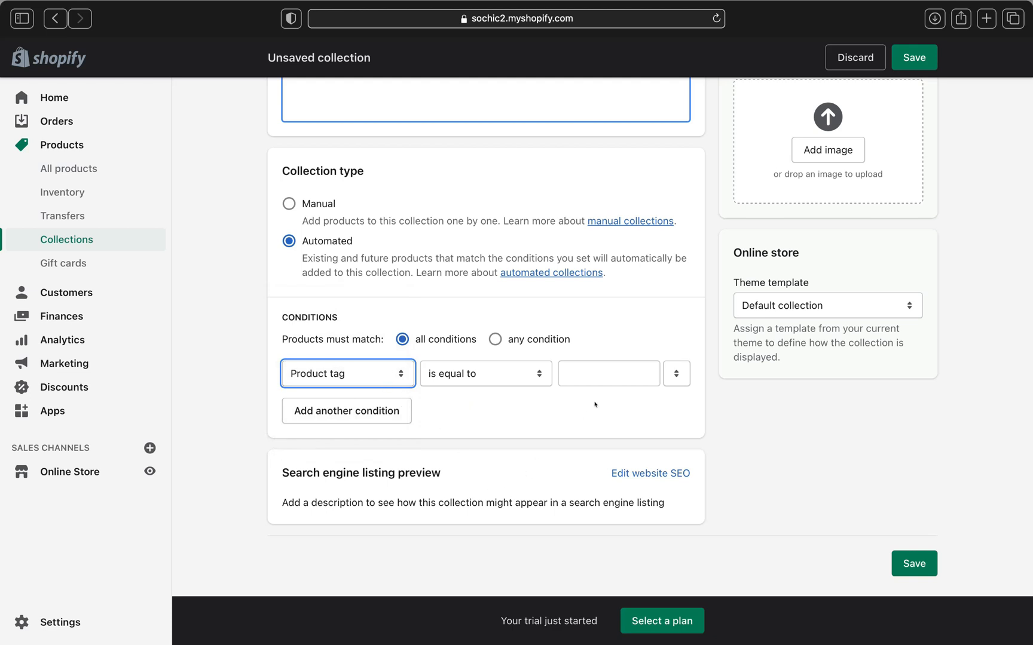
Set the Denim collection's first condition to product tag is equal to denim.
{"action": "left_click", "coordinate": [592, 370]}
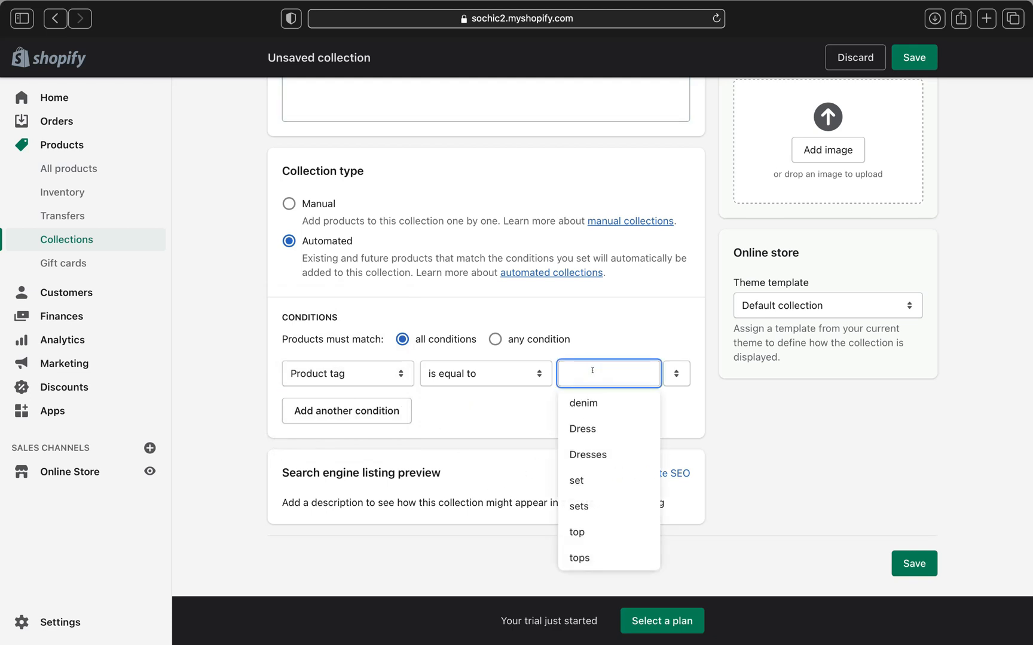
{"action": "type", "text": "denim"}
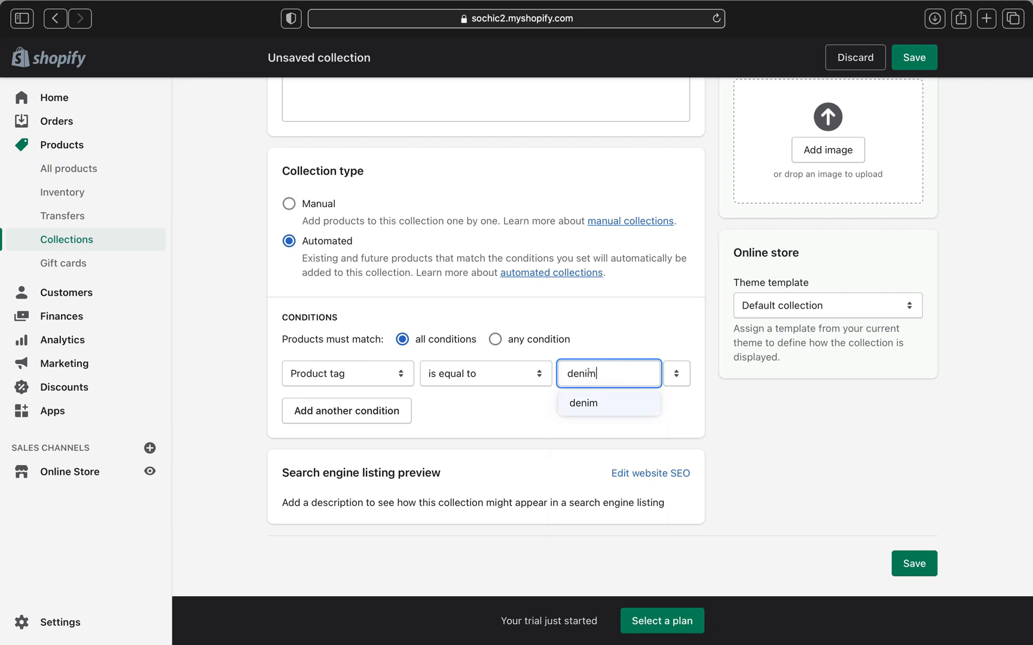
{"action": "left_click", "coordinate": [530, 403]}
Add a second condition with the product tag denims and let products match any condition.
{"action": "left_click", "coordinate": [325, 416]}
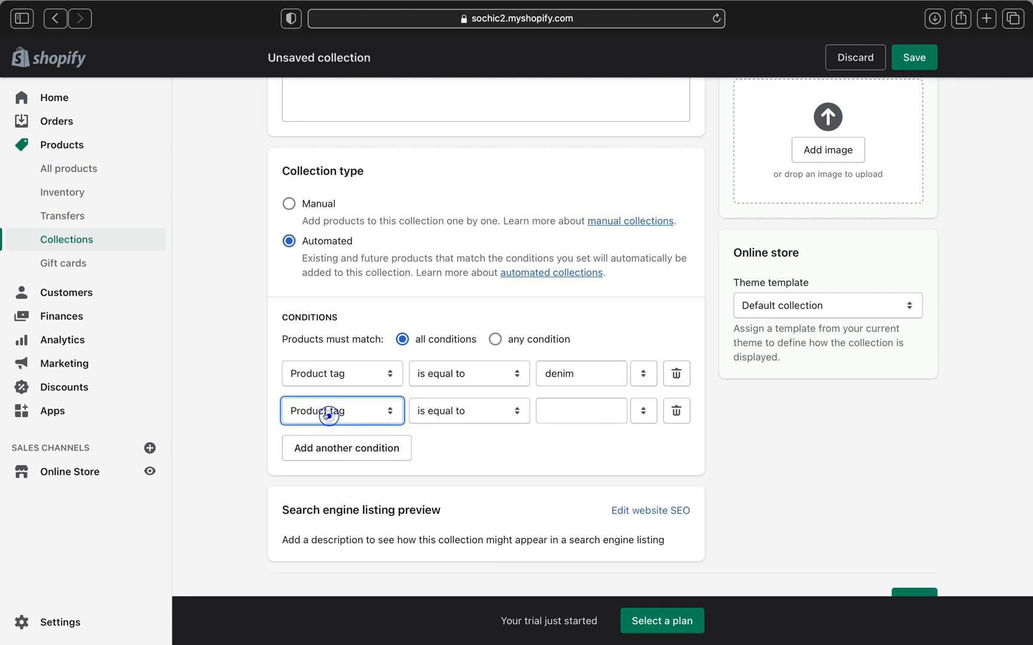
{"action": "left_click", "coordinate": [575, 404]}
{"action": "type", "text": "denims"}
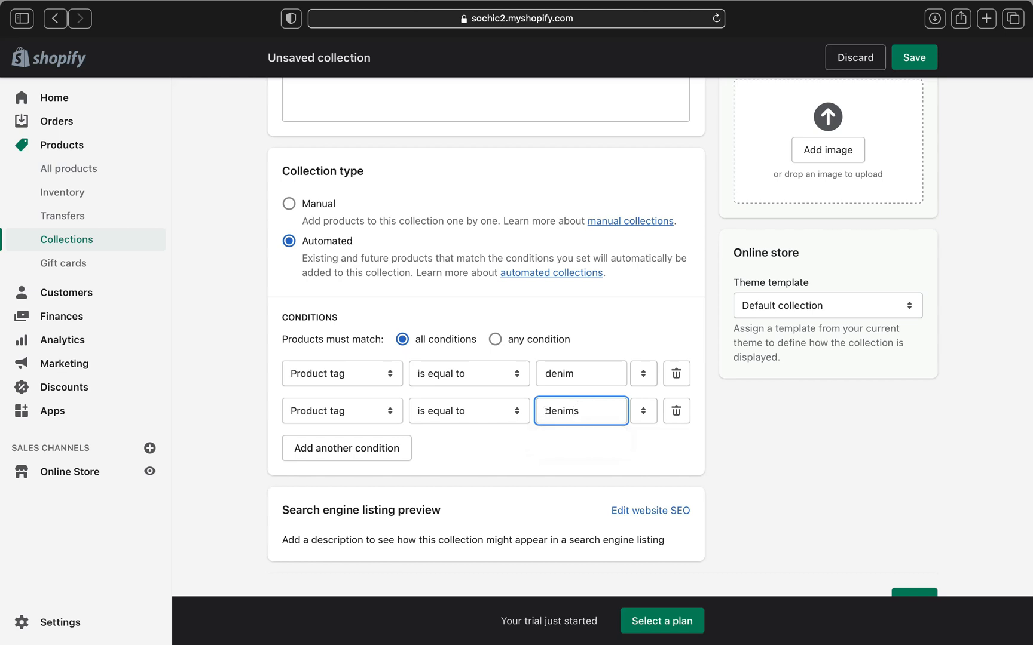
{"action": "left_click", "coordinate": [505, 449]}
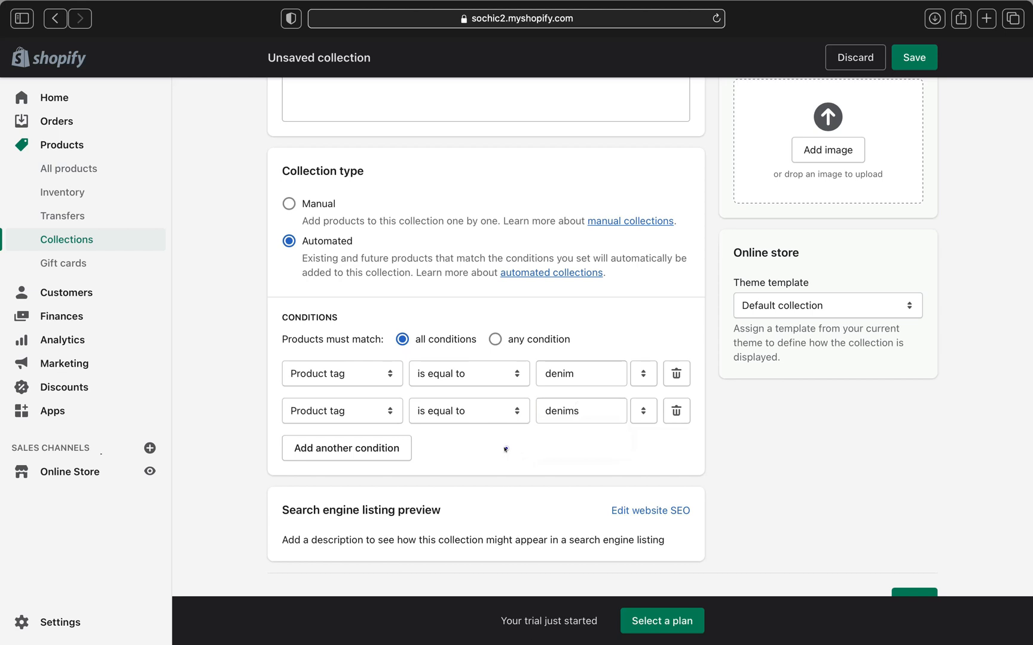
{"action": "left_click", "coordinate": [493, 339]}
Add the blue jeans photo as the collection image, save the Denim collection and go back to the collections list.
{"action": "scroll", "coordinate": [527, 404], "scroll_direction": "up", "scroll_amount": 5}
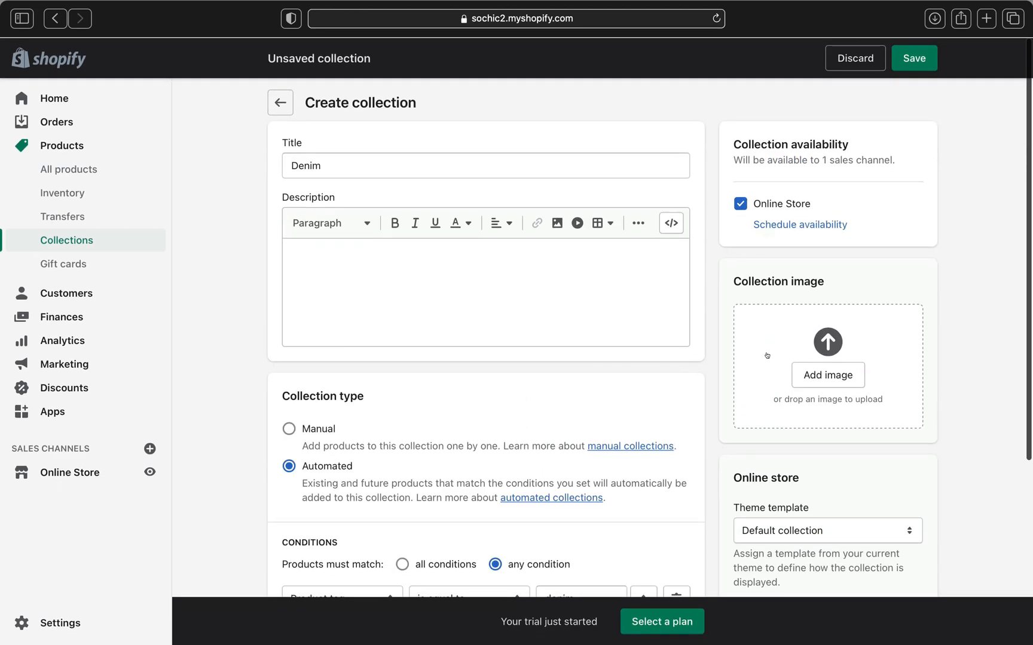
{"action": "left_click", "coordinate": [828, 375]}
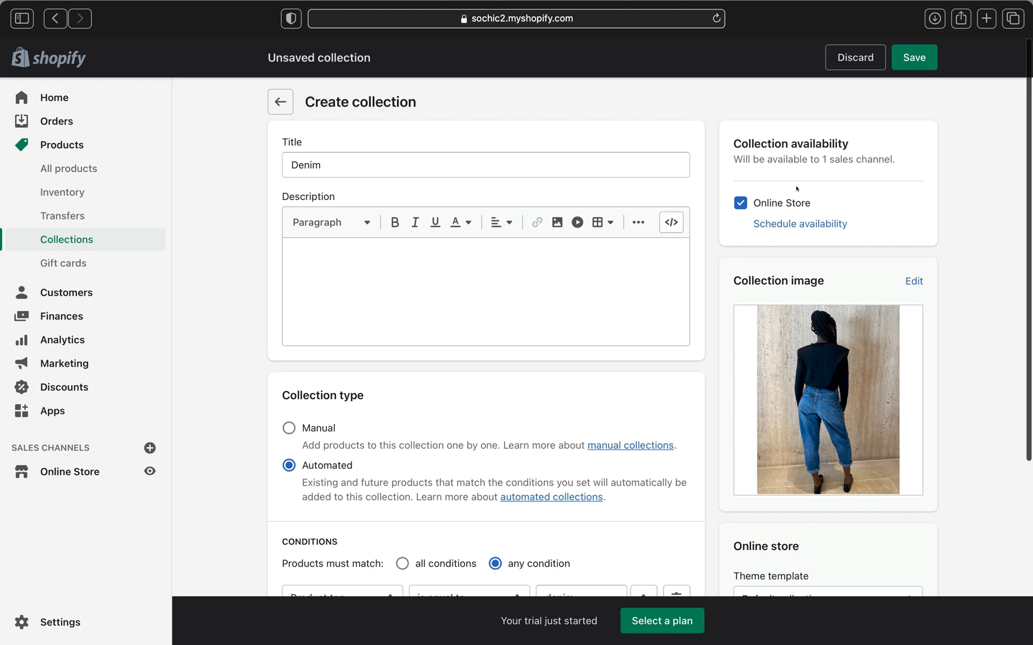
{"action": "left_click", "coordinate": [914, 57]}
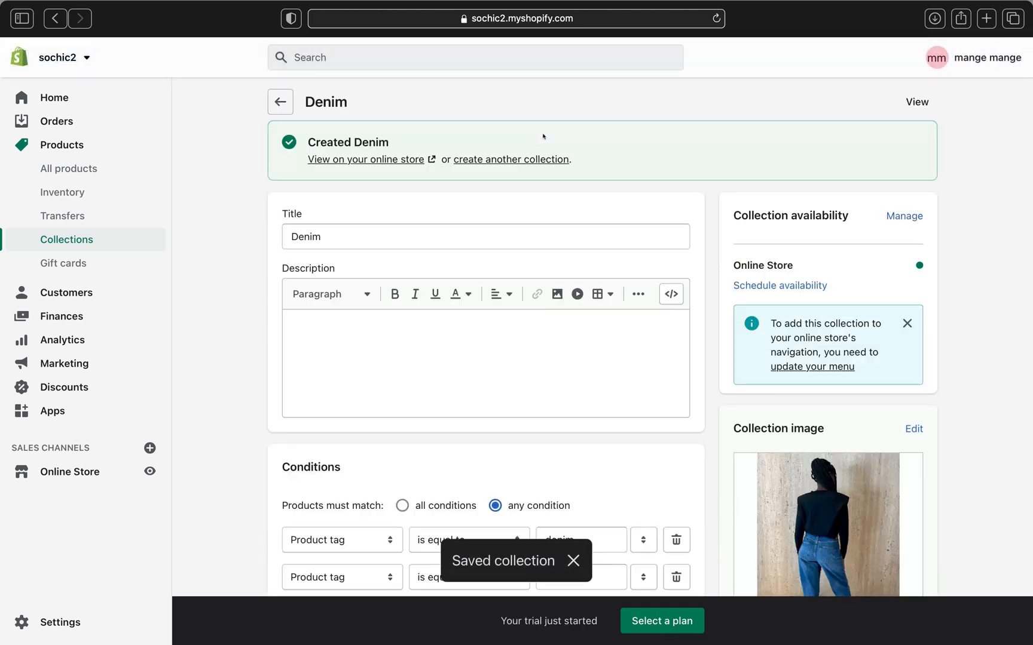
{"action": "left_click", "coordinate": [273, 92]}
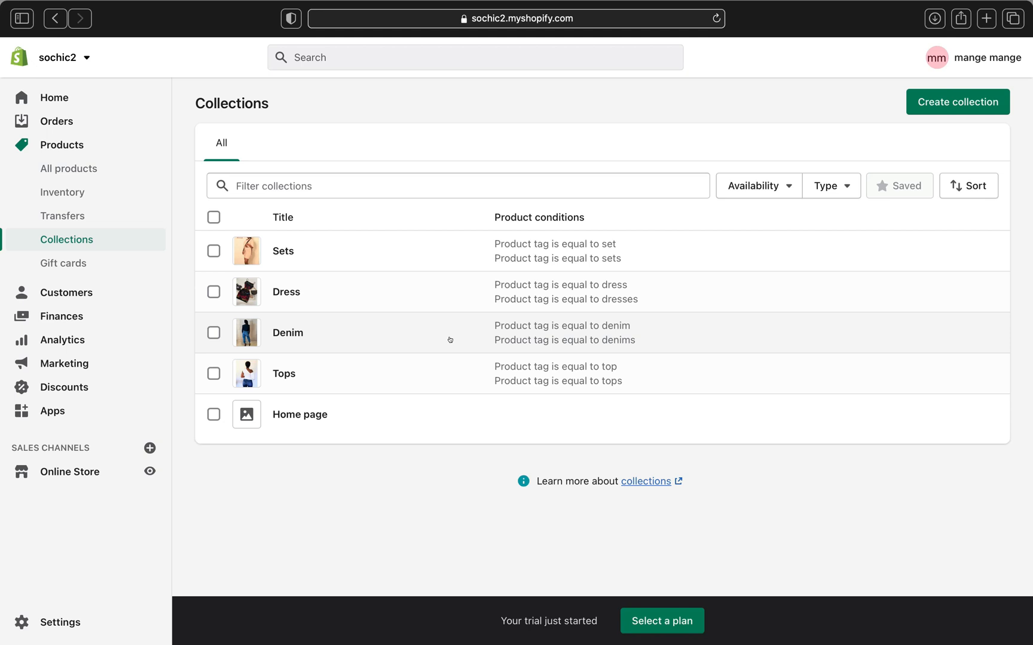
Go to the online store's themes and open the current Debut theme for customization.
{"action": "left_click", "coordinate": [81, 472]}
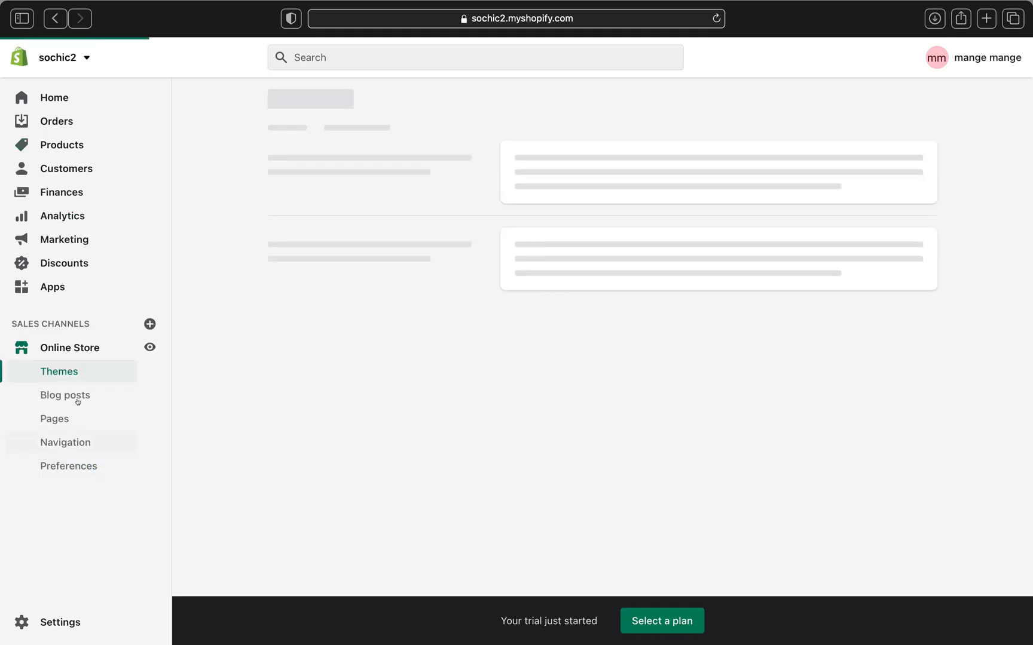
{"action": "left_click", "coordinate": [76, 372]}
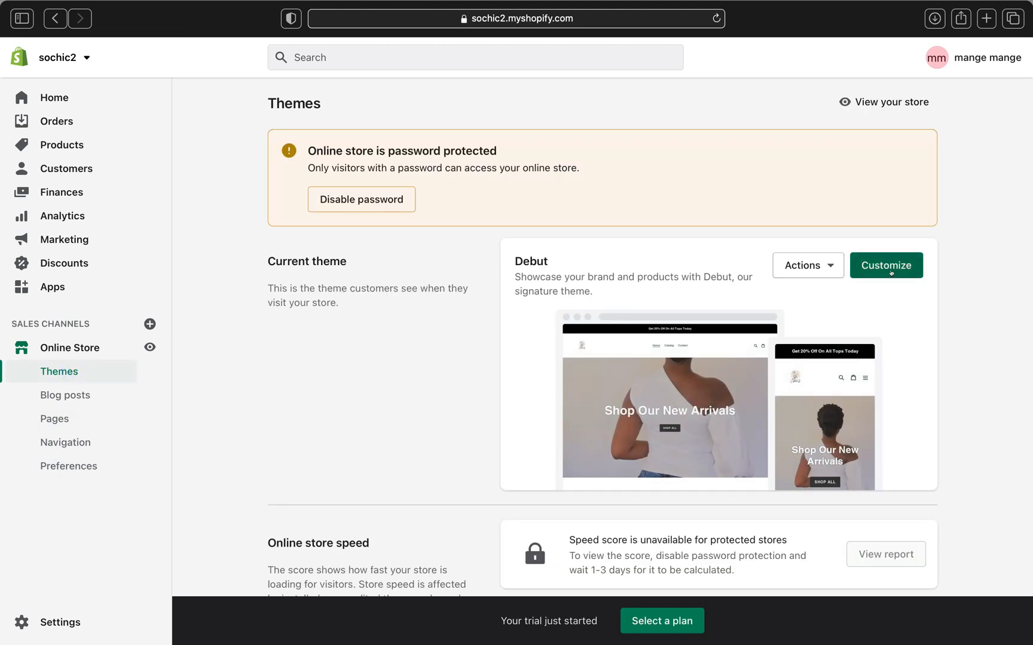
{"action": "left_click", "coordinate": [889, 270]}
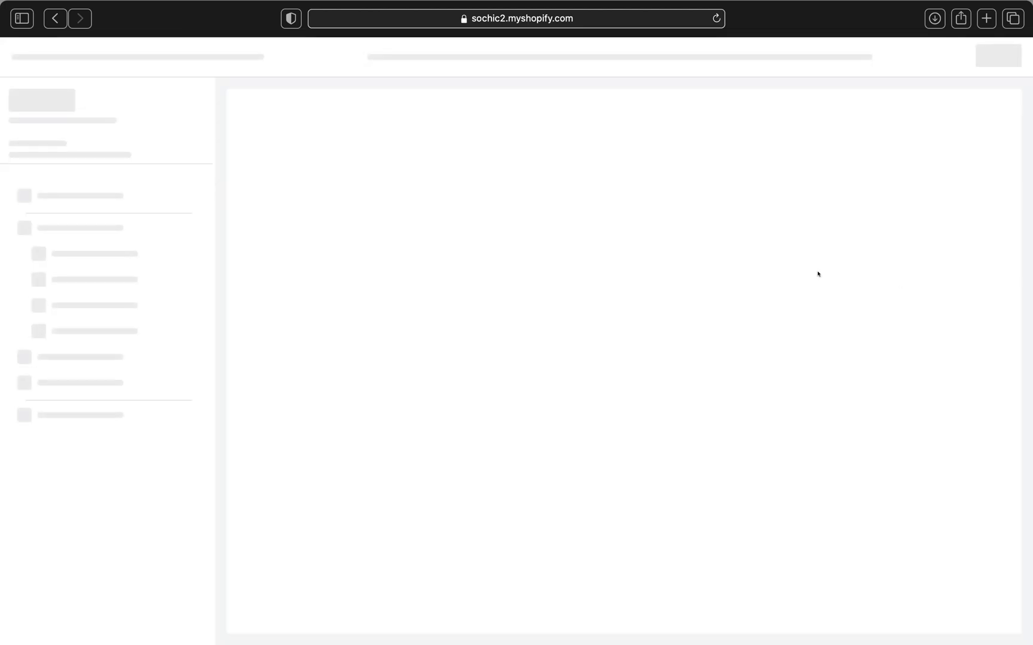
Hide all three title or tagline columns and the whole Text columns with images section on the home page.
{"action": "scroll", "coordinate": [336, 332], "scroll_direction": "down", "scroll_amount": 10}
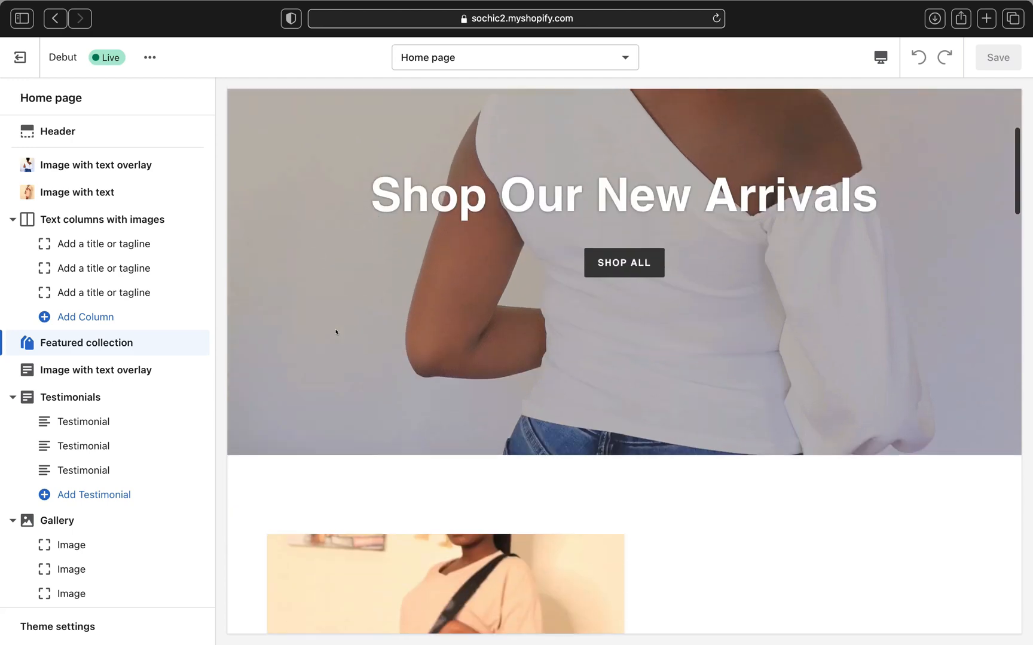
{"action": "scroll", "coordinate": [336, 332], "scroll_direction": "down", "scroll_amount": 5}
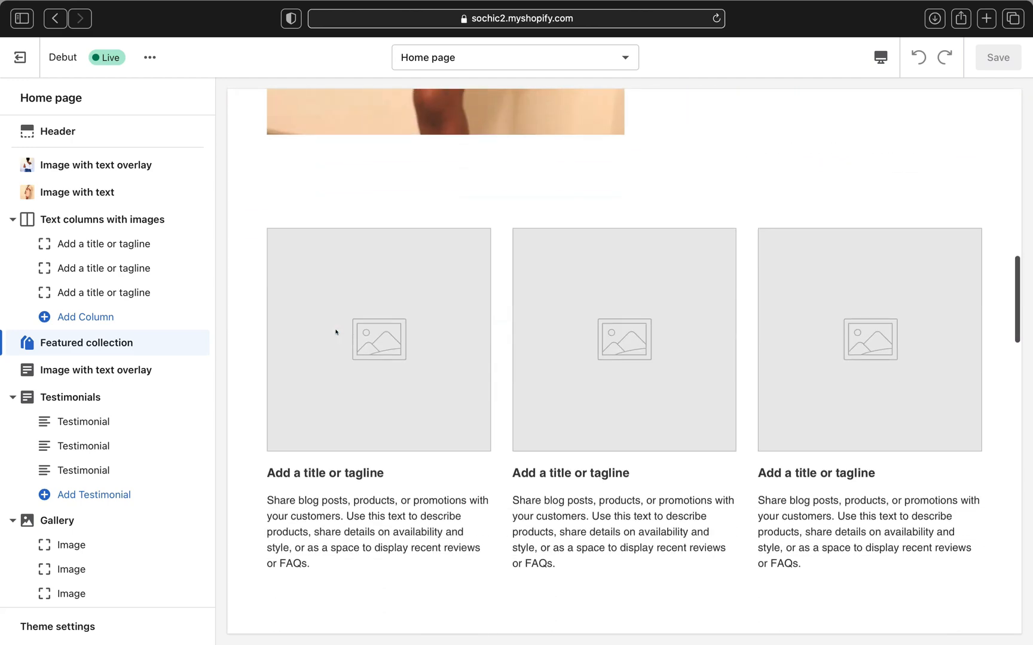
{"action": "scroll", "coordinate": [336, 332], "scroll_direction": "down", "scroll_amount": 1}
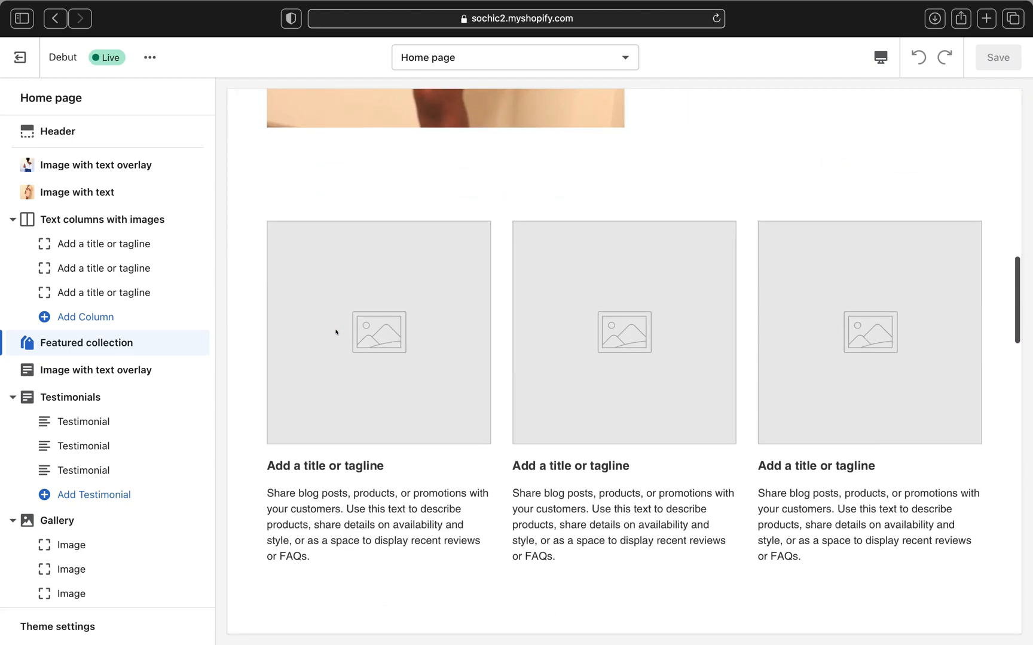
{"action": "scroll", "coordinate": [336, 332], "scroll_direction": "down", "scroll_amount": 1}
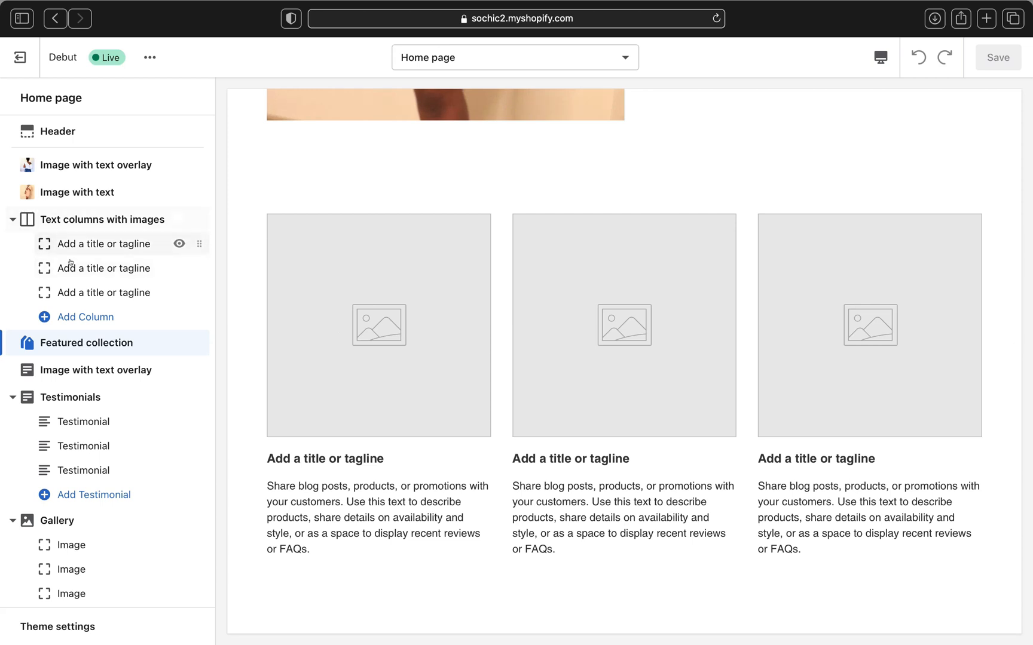
{"action": "scroll", "coordinate": [335, 310], "scroll_direction": "down", "scroll_amount": 1}
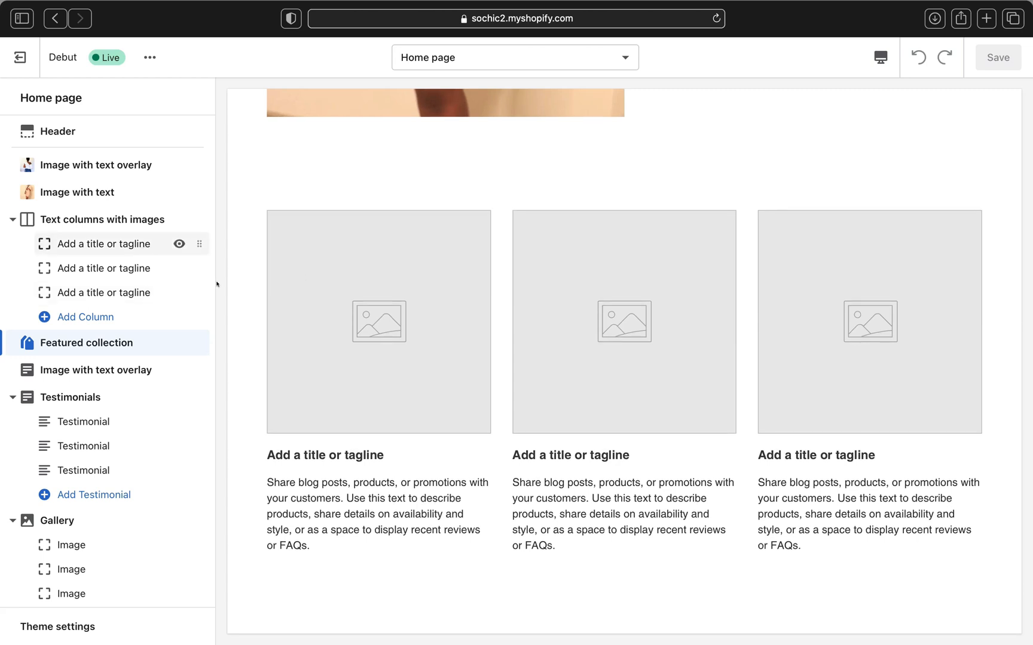
{"action": "left_click", "coordinate": [178, 243]}
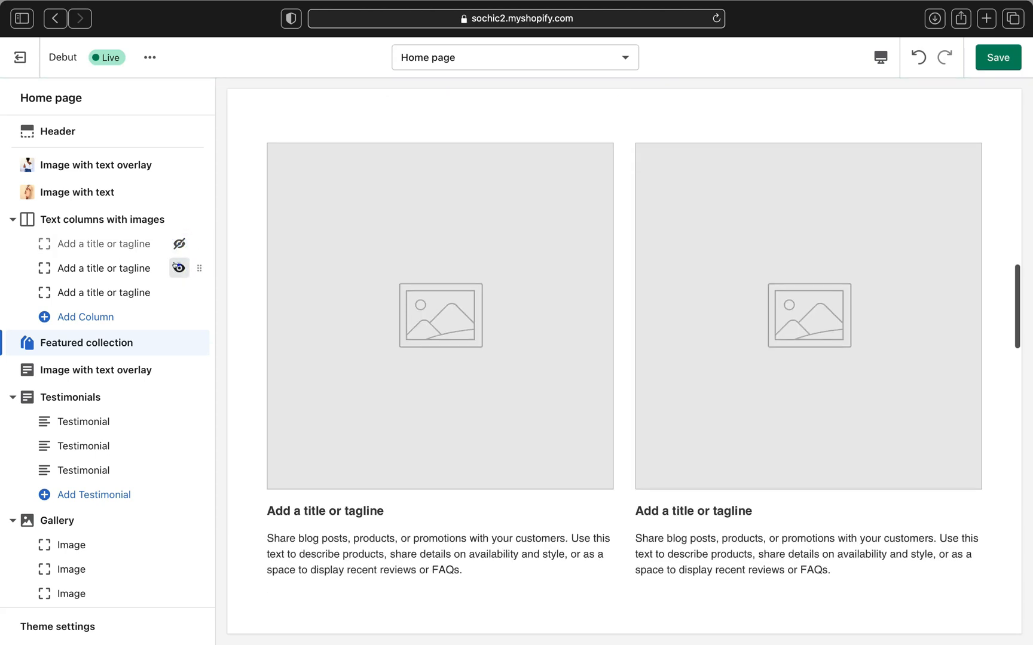
{"action": "left_click", "coordinate": [178, 268]}
{"action": "left_click", "coordinate": [178, 292]}
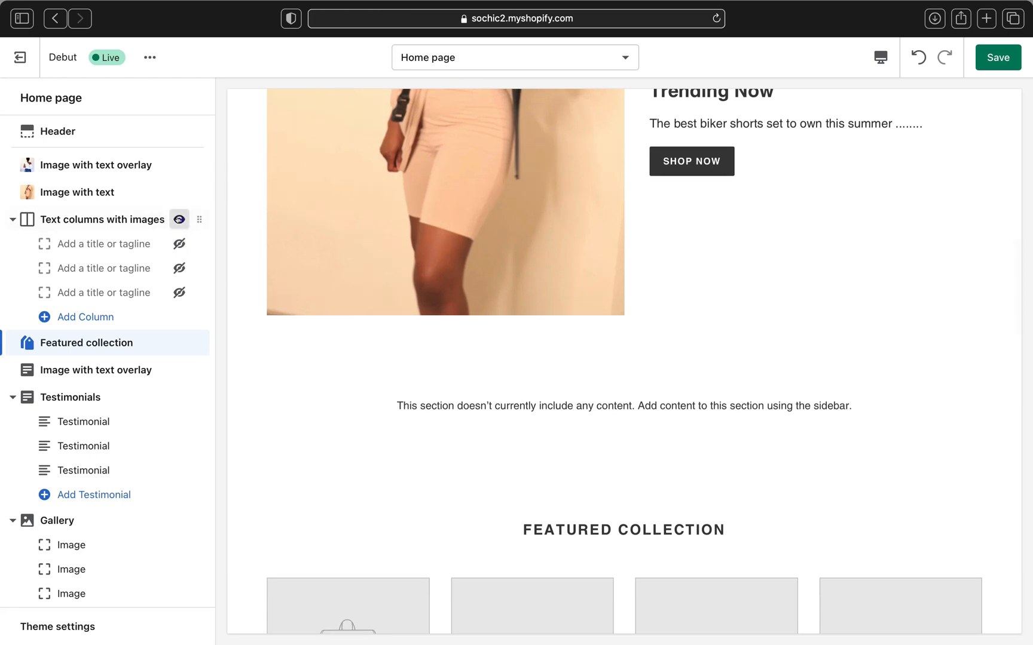
{"action": "left_click", "coordinate": [178, 219]}
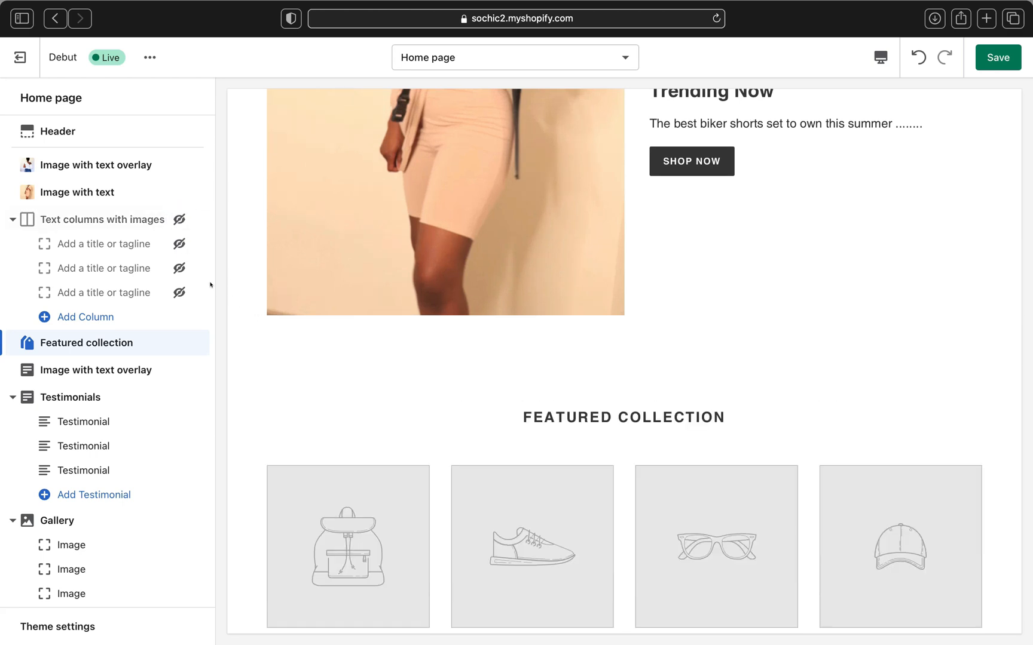
Change the heading of the home page's Featured collection section to "Featured Collection".
{"action": "scroll", "coordinate": [263, 371], "scroll_direction": "down", "scroll_amount": 3}
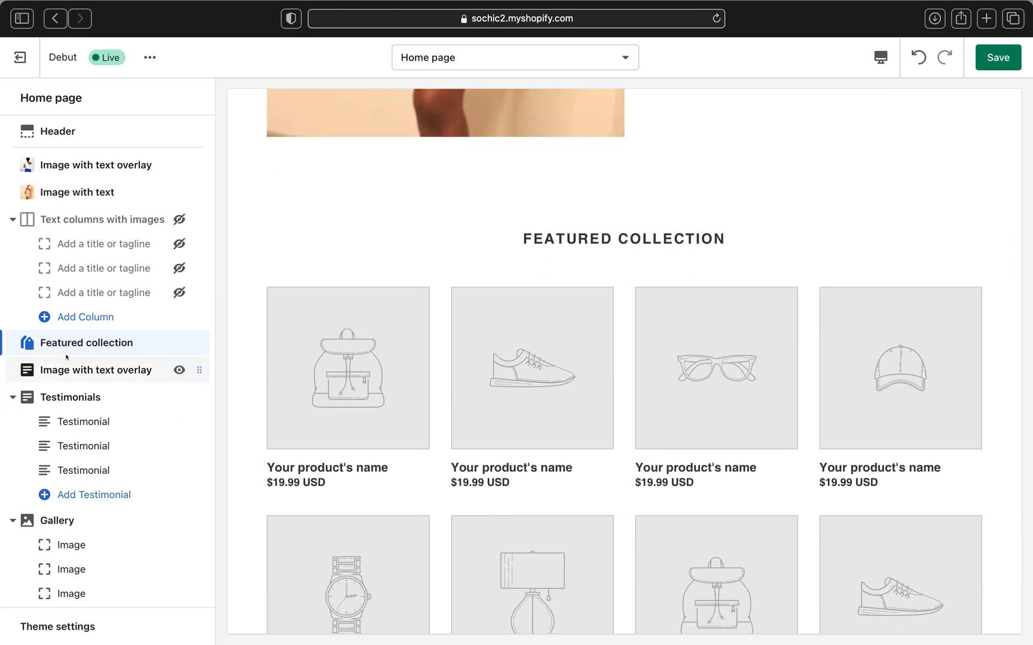
{"action": "left_click", "coordinate": [101, 342]}
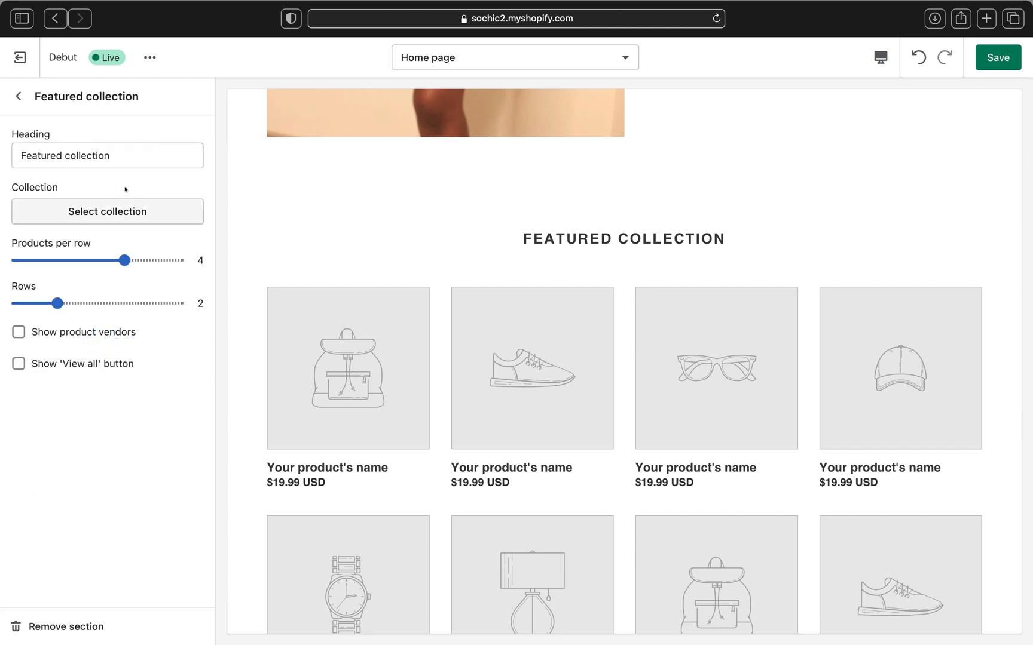
{"action": "left_click", "coordinate": [127, 153]}
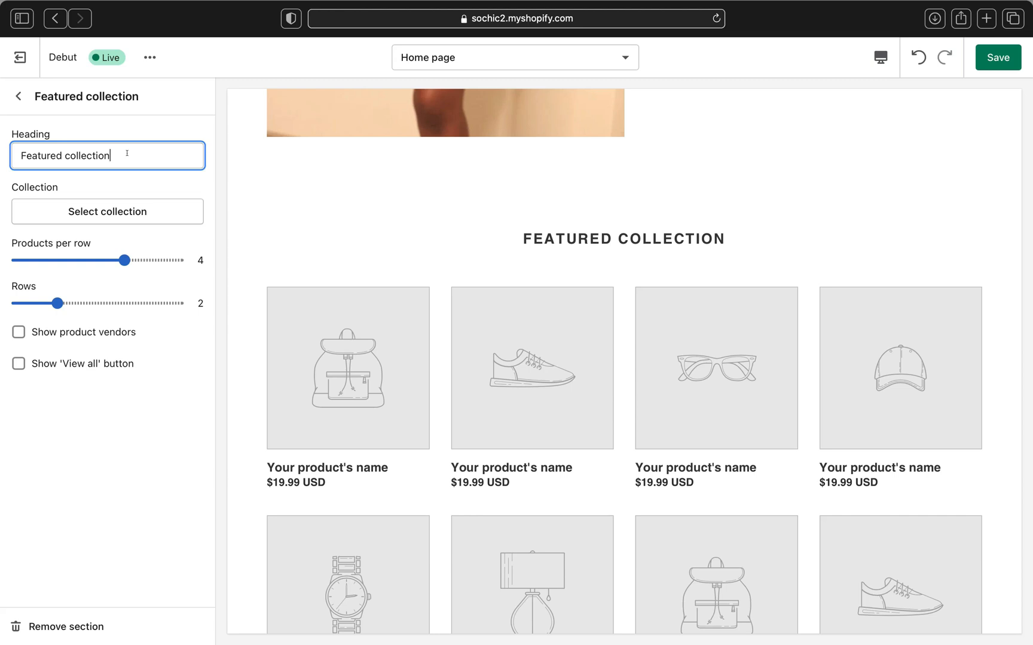
{"action": "key", "text": "BackSpace"}
{"action": "key", "text": "BackSpace"}
{"action": "key", "text": "BackSpace"}
{"action": "key", "text": "BackSpace"}
{"action": "key", "text": "BackSpace"}
{"action": "key", "text": "BackSpace"}
{"action": "key", "text": "BackSpace"}
{"action": "key", "text": "BackSpace"}
{"action": "key", "text": "BackSpace"}
{"action": "key", "text": "BackSpace"}
{"action": "key", "text": "BackSpace"}
{"action": "key", "text": "BackSpace"}
{"action": "key", "text": "BackSpace"}
{"action": "key", "text": "BackSpace"}
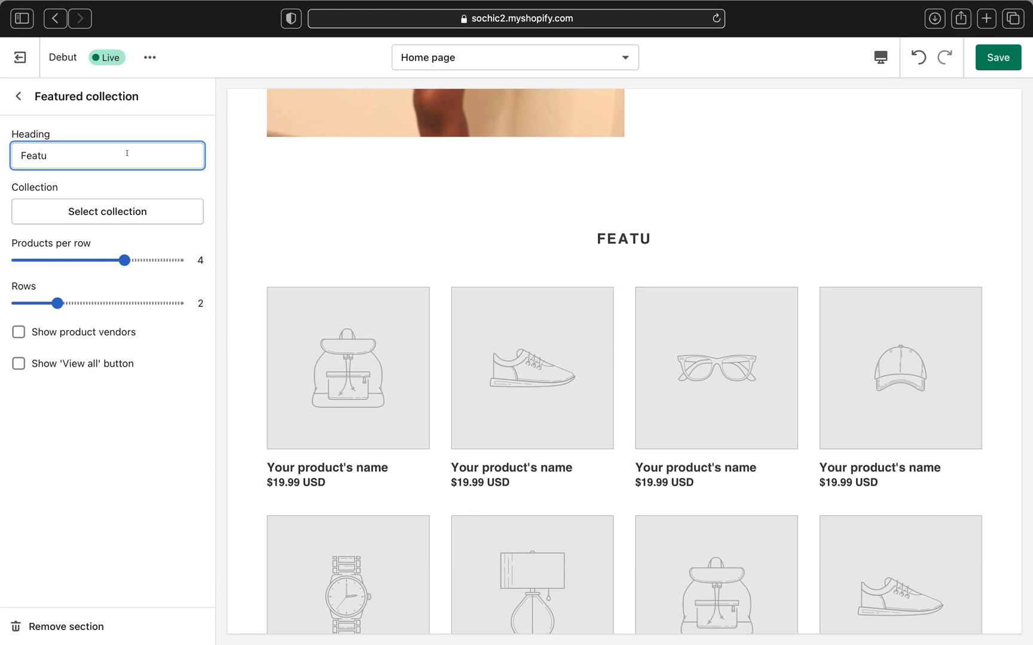
{"action": "type", "text": "red Coll"}
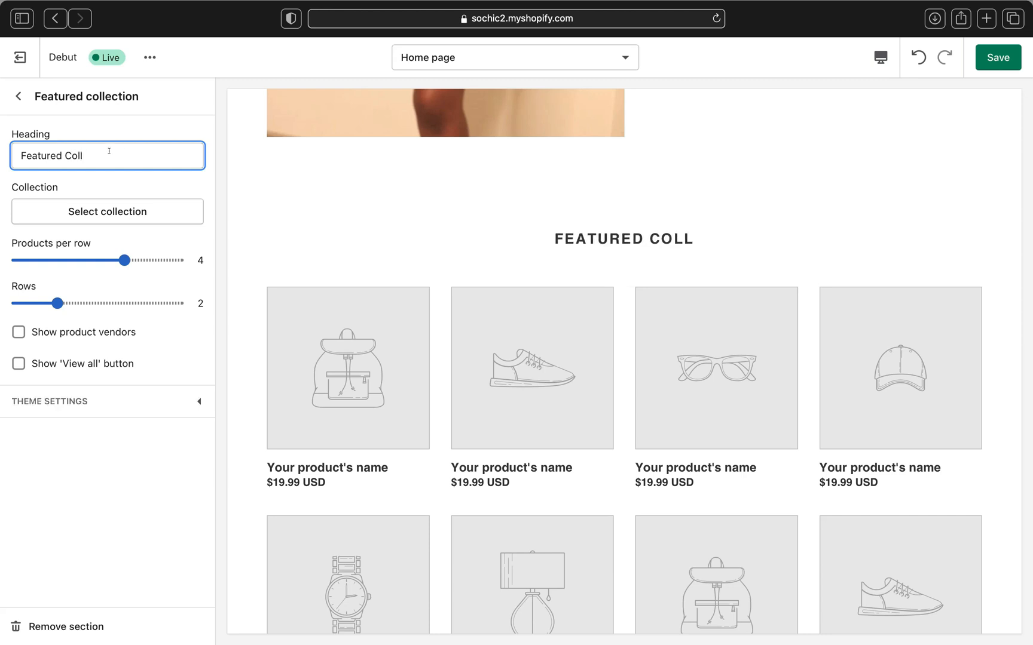
{"action": "type", "text": "ection"}
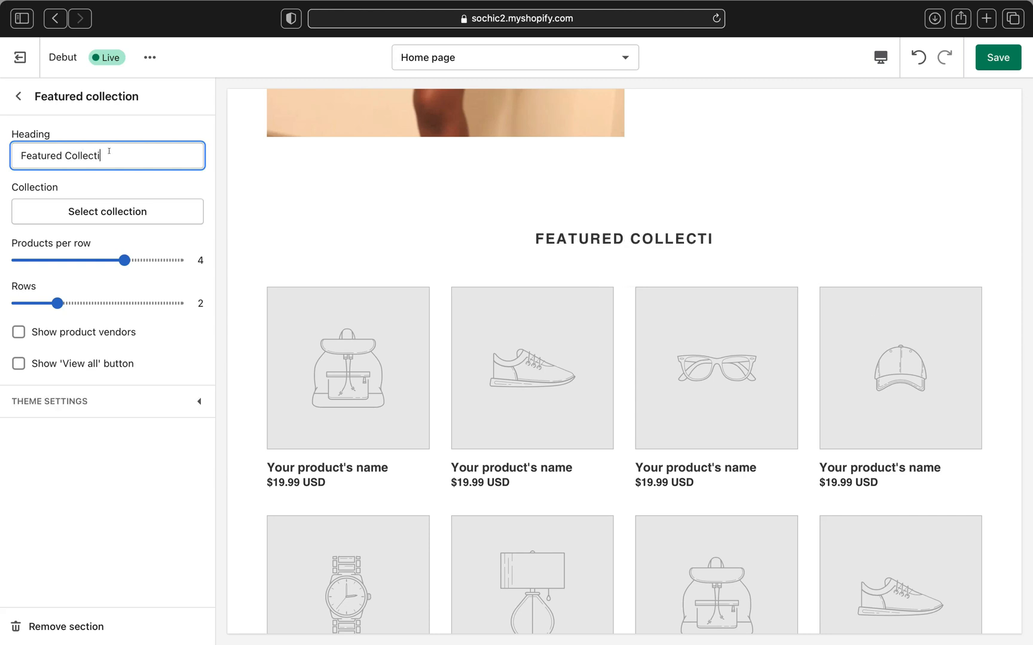
{"action": "left_click", "coordinate": [59, 216]}
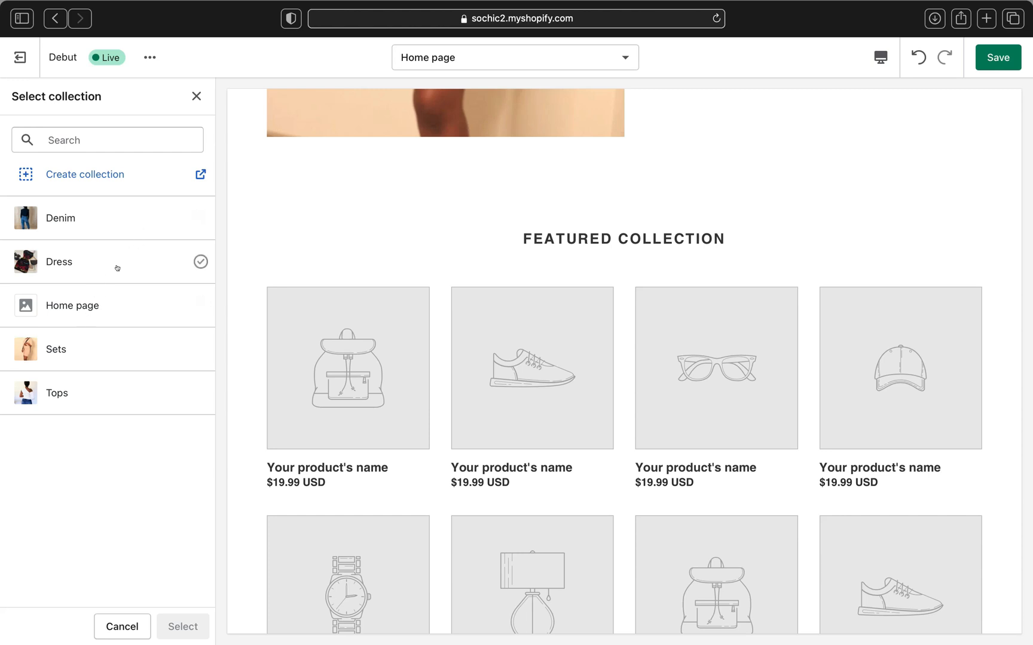
{"action": "left_click", "coordinate": [132, 258]}
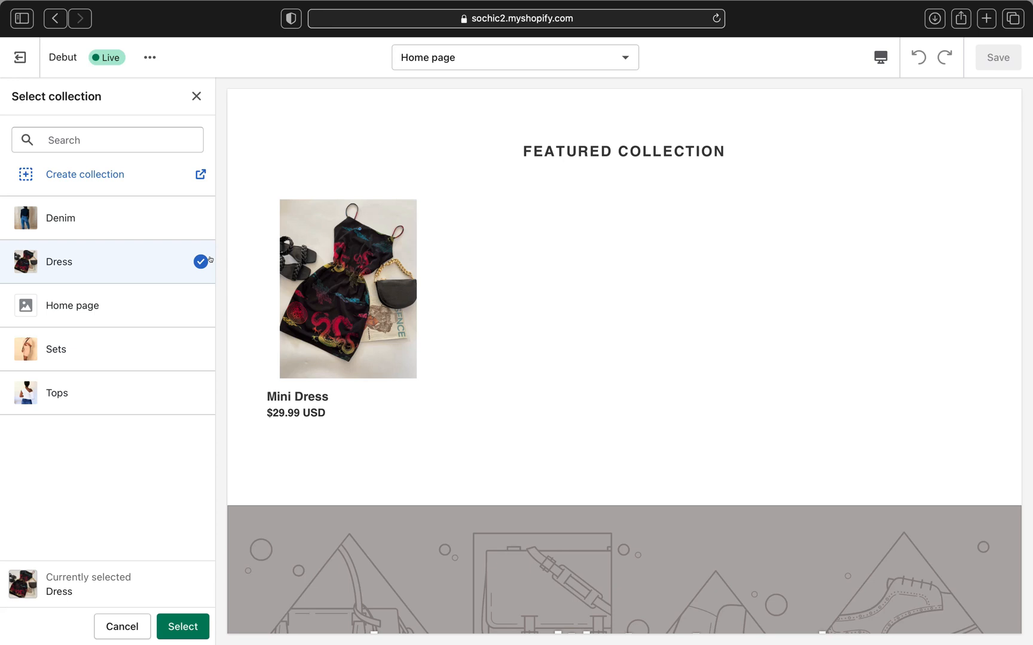
{"action": "left_click", "coordinate": [189, 219]}
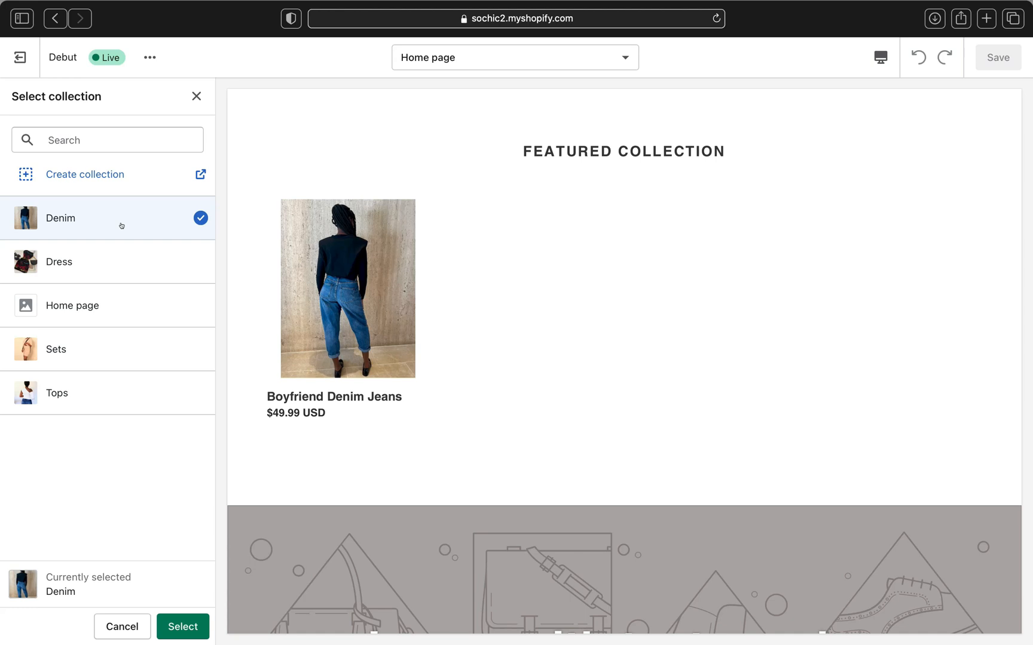
{"action": "left_click", "coordinate": [141, 258]}
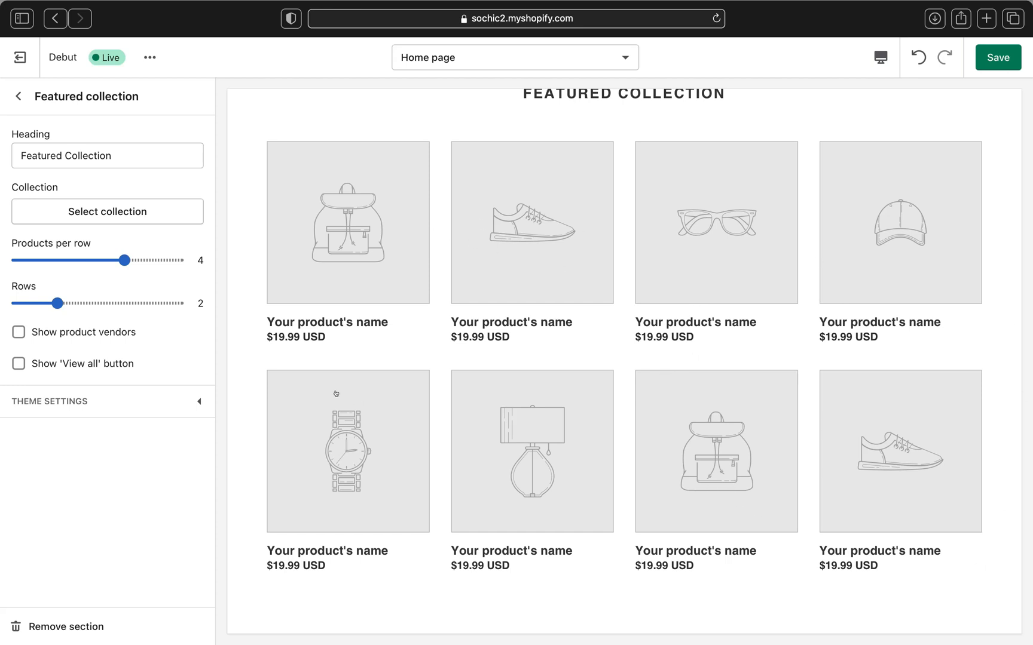
Assign the Dress collection to the Featured collection section.
{"action": "left_click", "coordinate": [145, 206]}
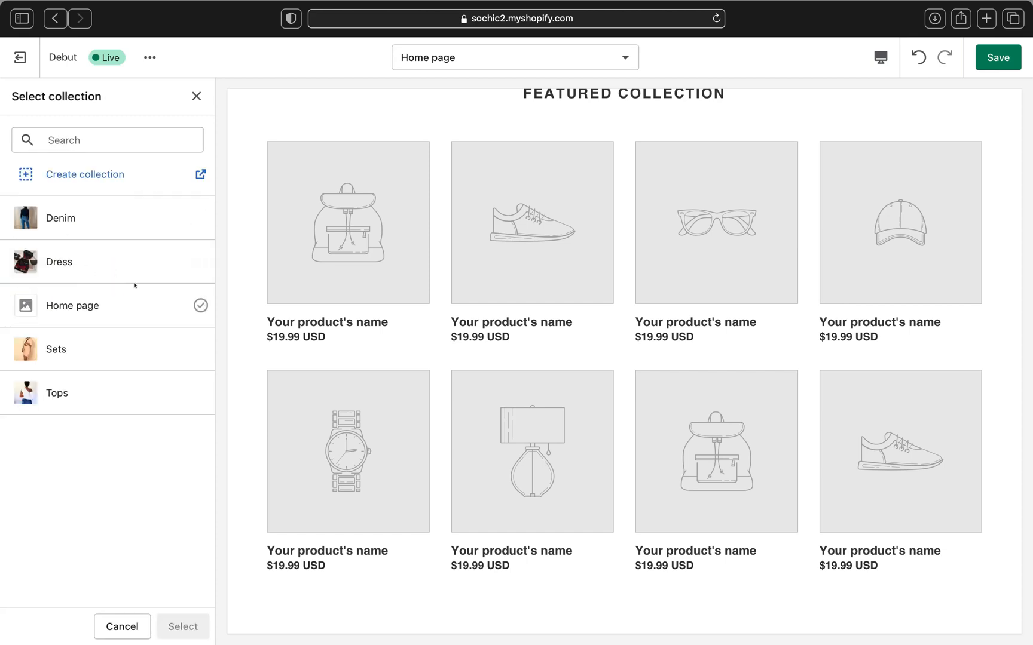
{"action": "left_click", "coordinate": [183, 262]}
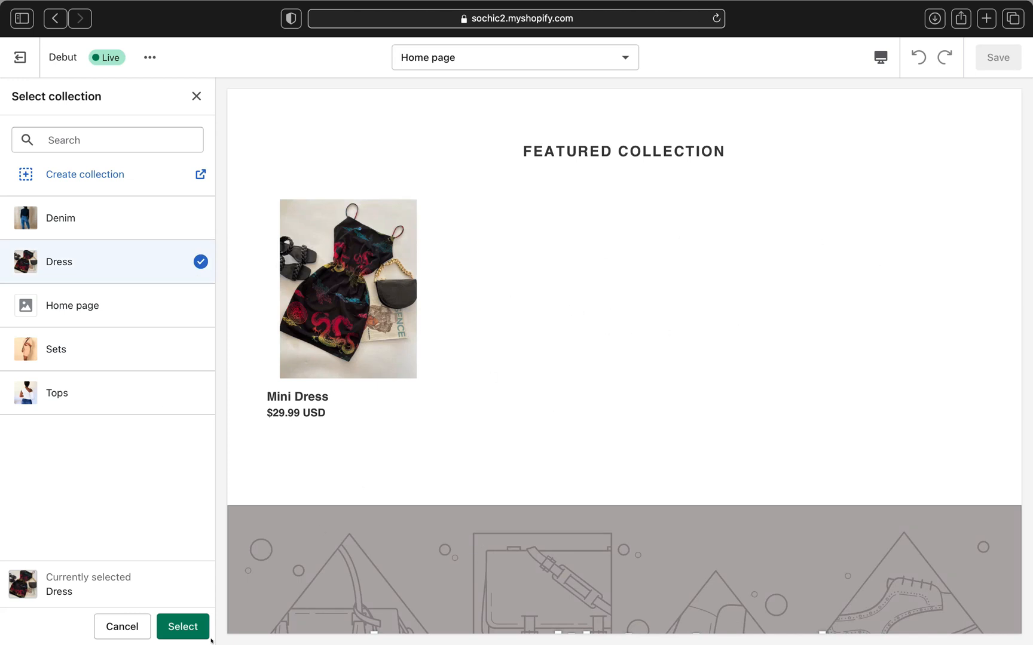
{"action": "left_click", "coordinate": [198, 626]}
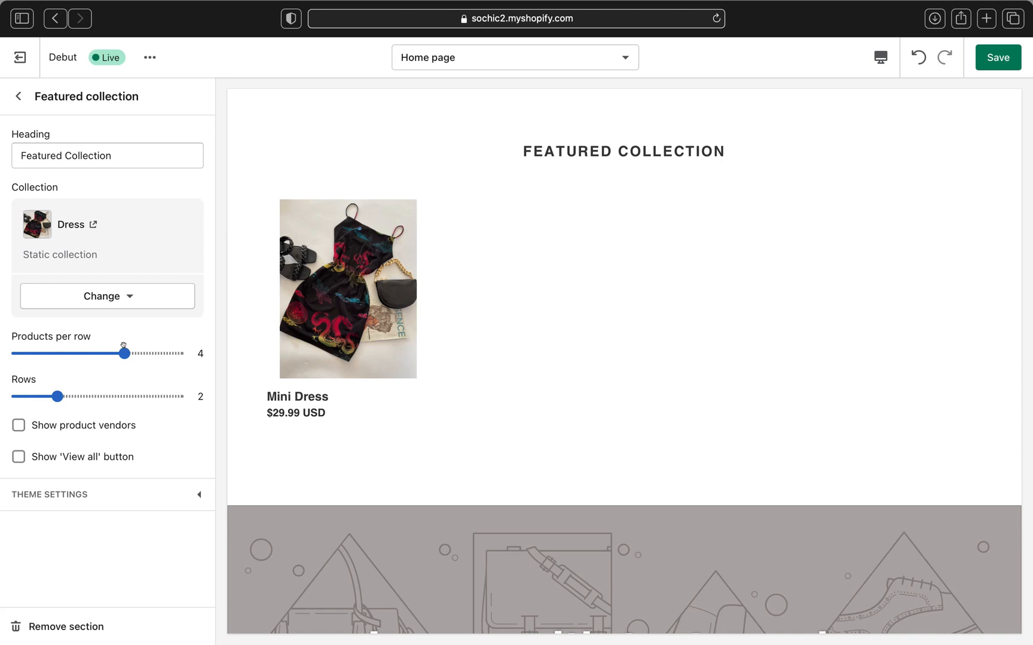
Set the featured collection to 3 products per row, save the theme and return to the home page section list.
{"action": "left_click_drag", "start_coordinate": [124, 353], "coordinate": [72, 353]}
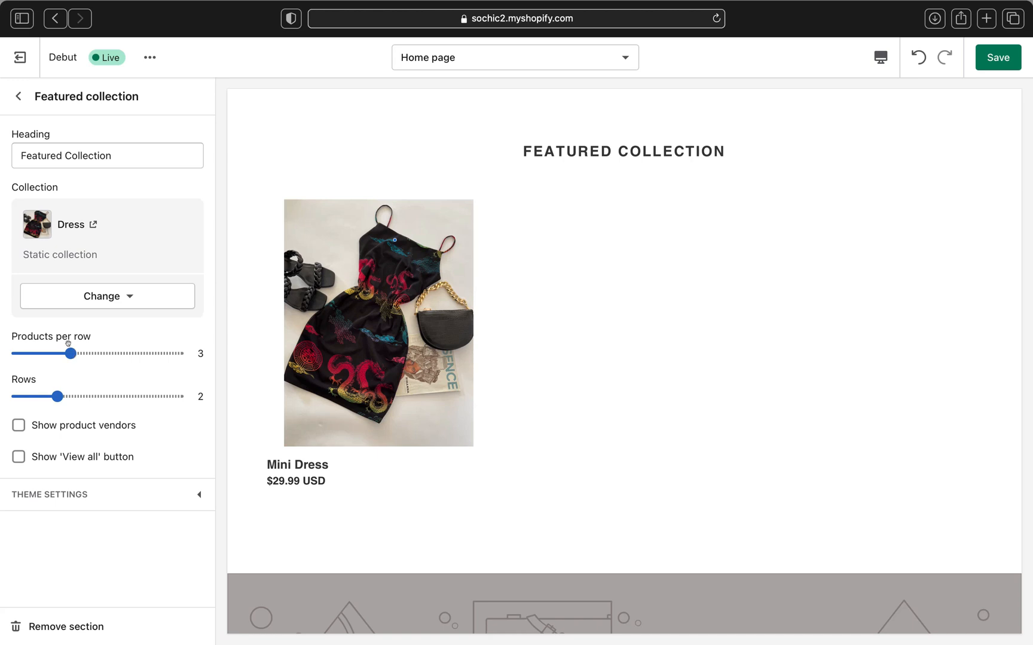
{"action": "left_click", "coordinate": [986, 59]}
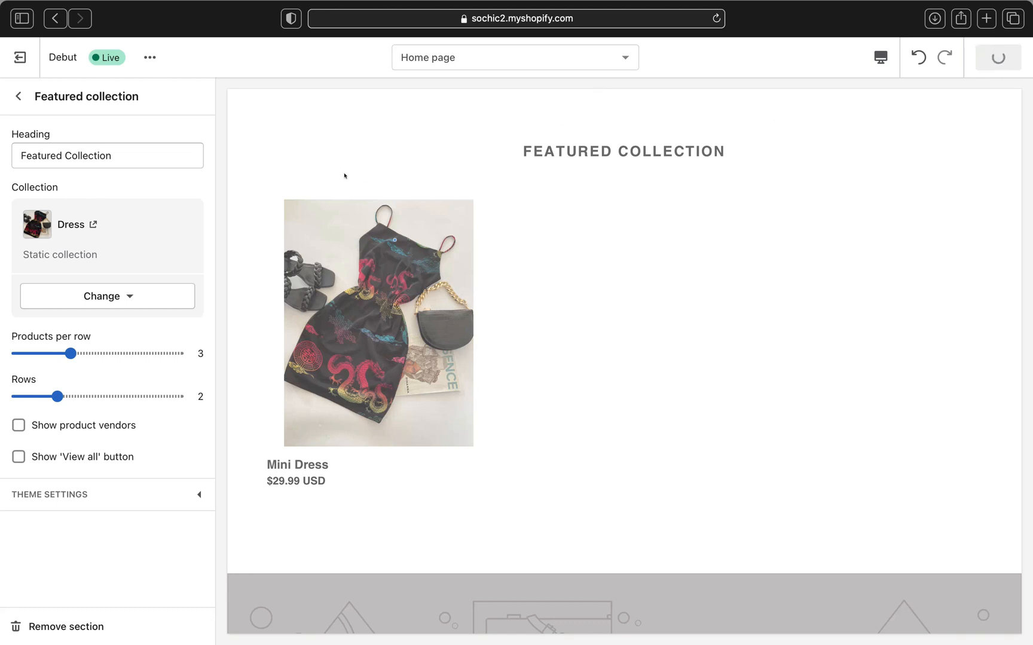
{"action": "left_click", "coordinate": [18, 98]}
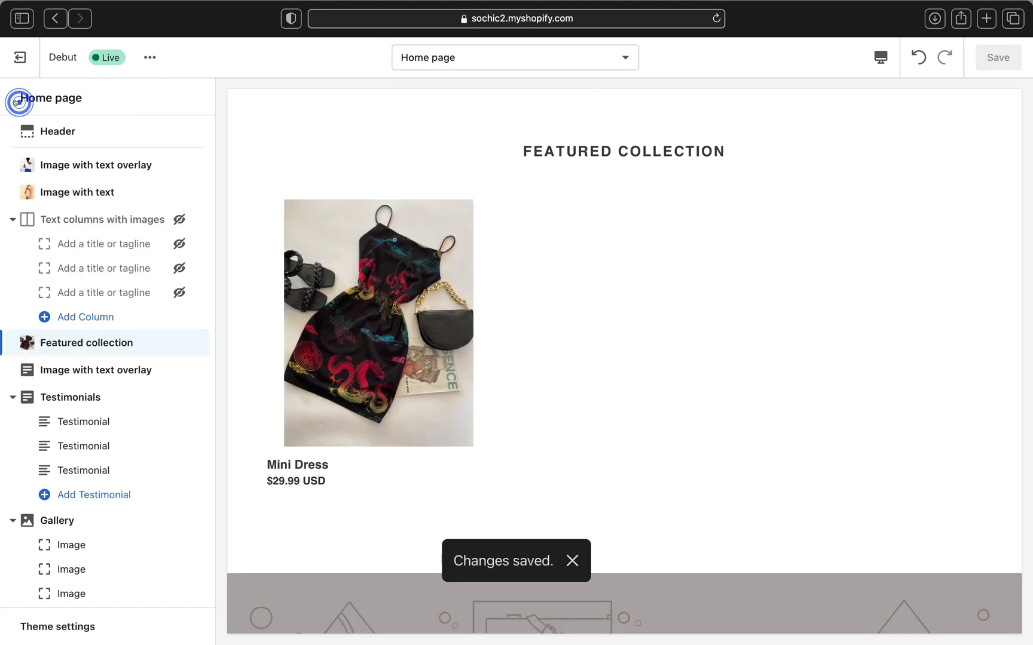
Add the black patterned mini dress photo from the library to the Image with text overlay section below the featured collection.
{"action": "scroll", "coordinate": [434, 237], "scroll_direction": "down", "scroll_amount": 5}
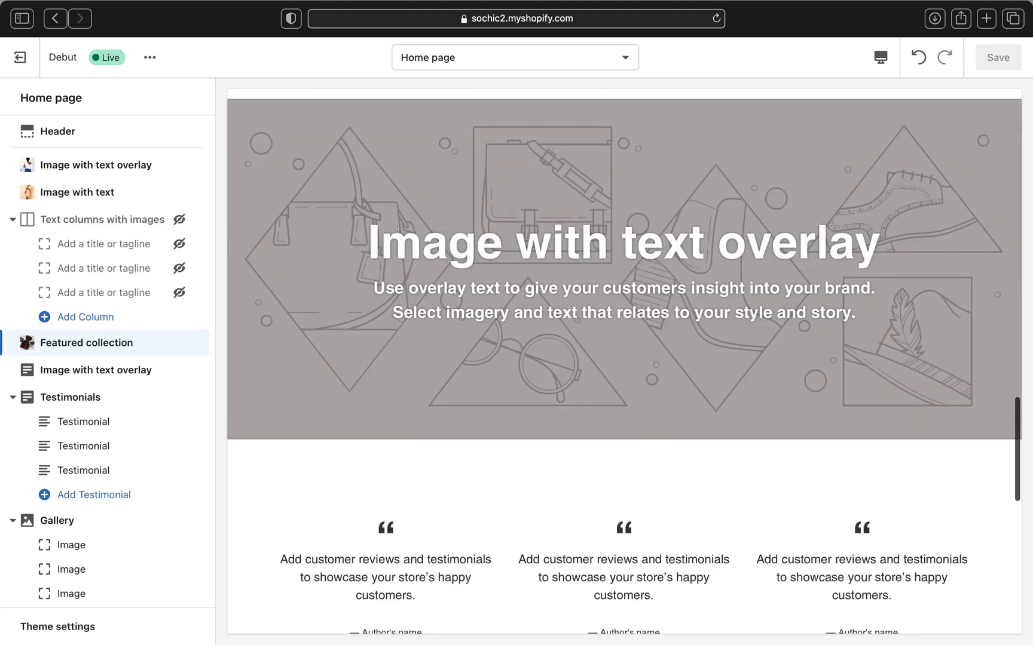
{"action": "scroll", "coordinate": [403, 330], "scroll_direction": "up", "scroll_amount": 15}
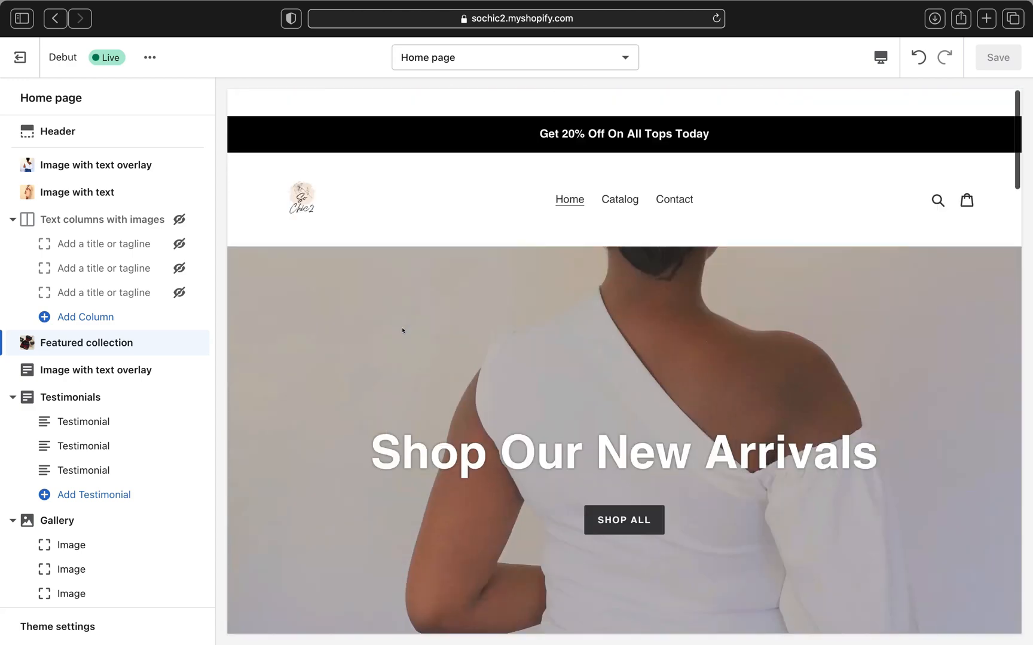
{"action": "scroll", "coordinate": [403, 330], "scroll_direction": "down", "scroll_amount": 15}
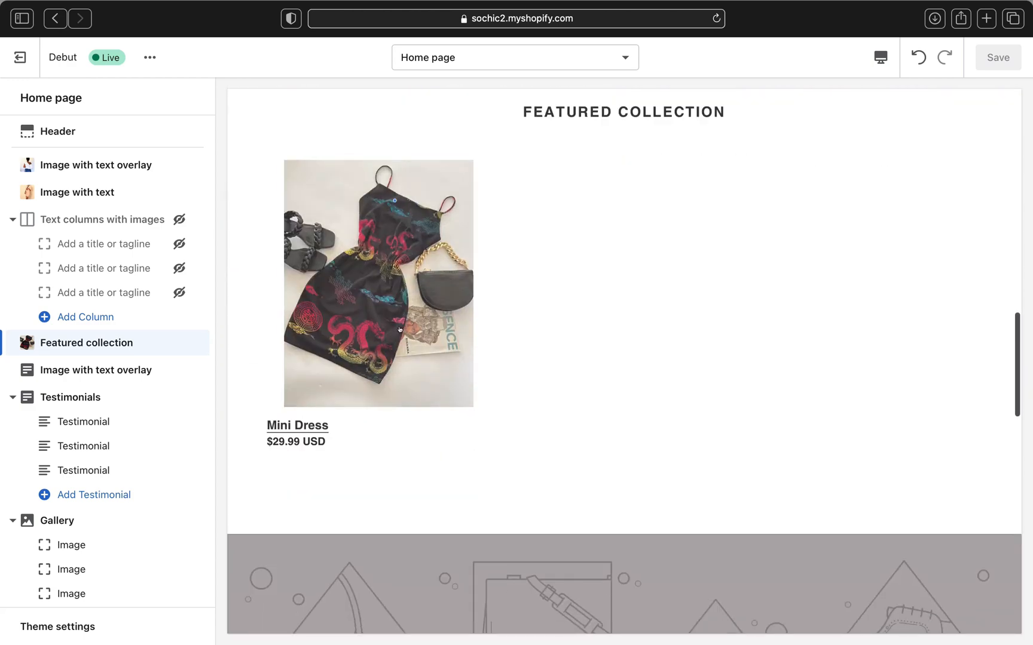
{"action": "scroll", "coordinate": [399, 330], "scroll_direction": "up", "scroll_amount": 2}
{"action": "scroll", "coordinate": [403, 330], "scroll_direction": "down", "scroll_amount": 5}
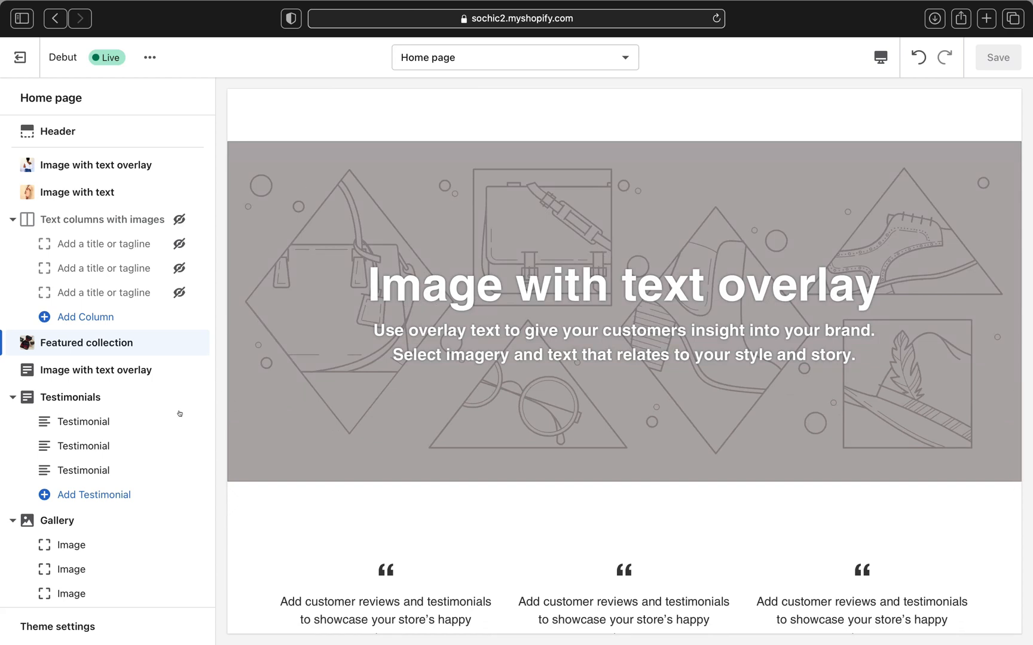
{"action": "left_click", "coordinate": [116, 365]}
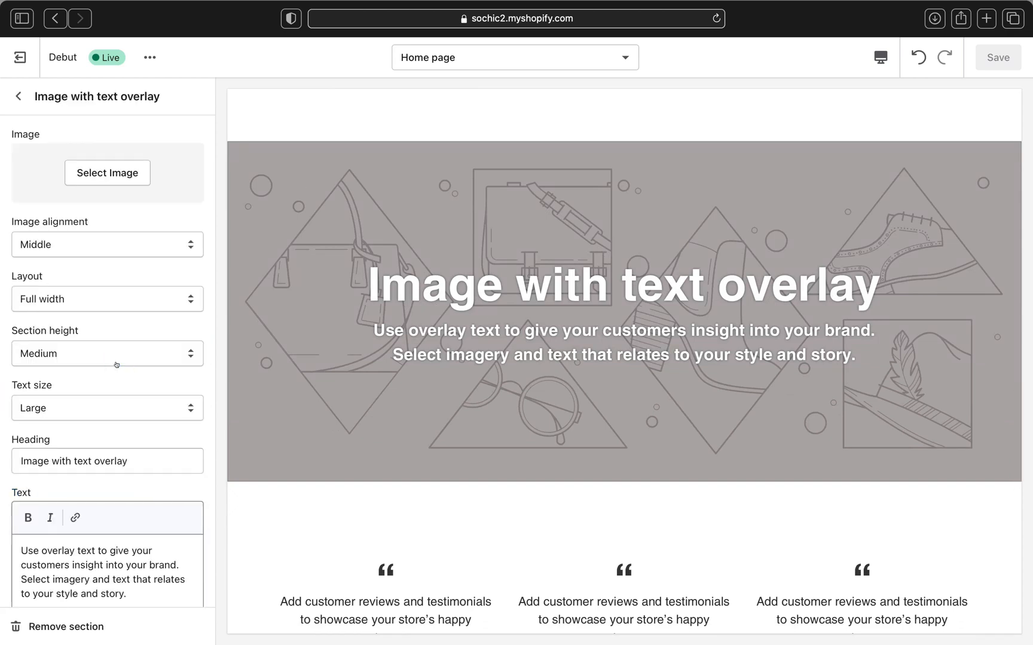
{"action": "left_click", "coordinate": [122, 175]}
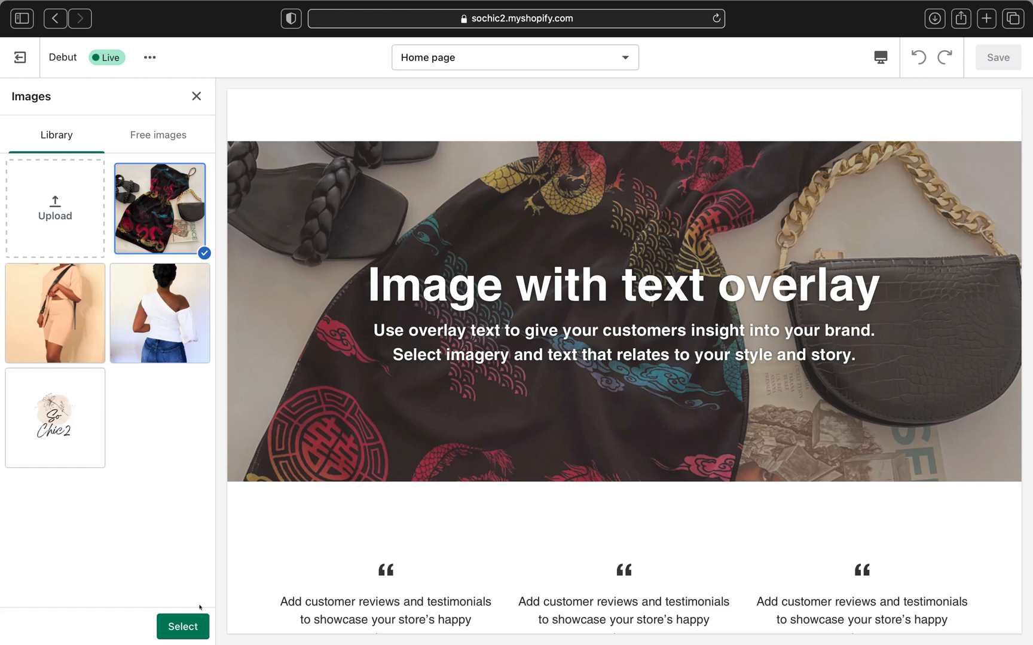
{"action": "left_click", "coordinate": [186, 625]}
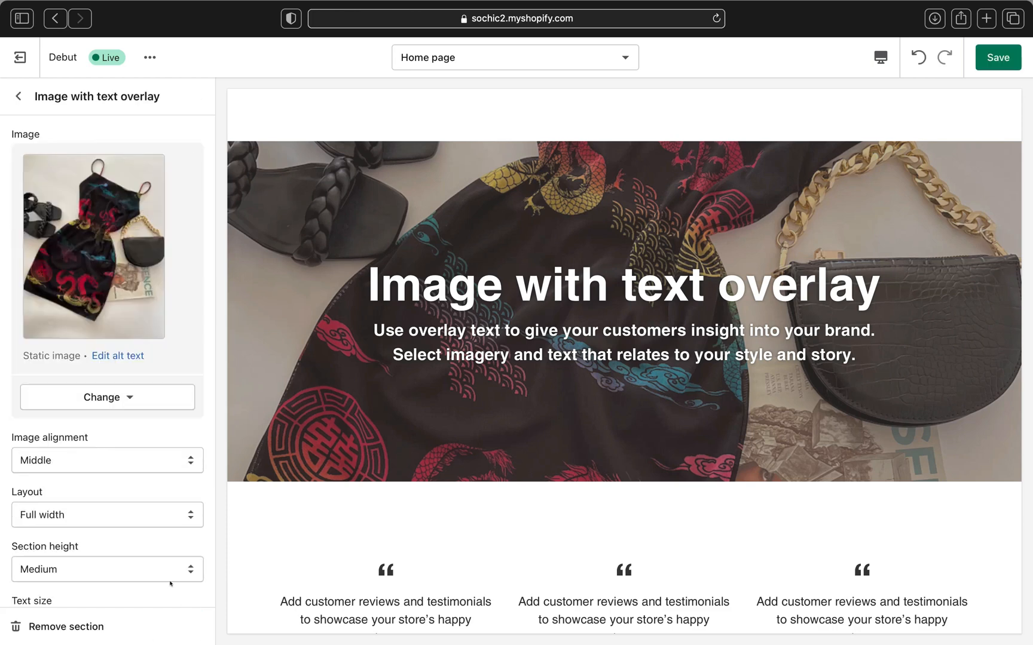
{"action": "scroll", "coordinate": [168, 439], "scroll_direction": "down", "scroll_amount": 5}
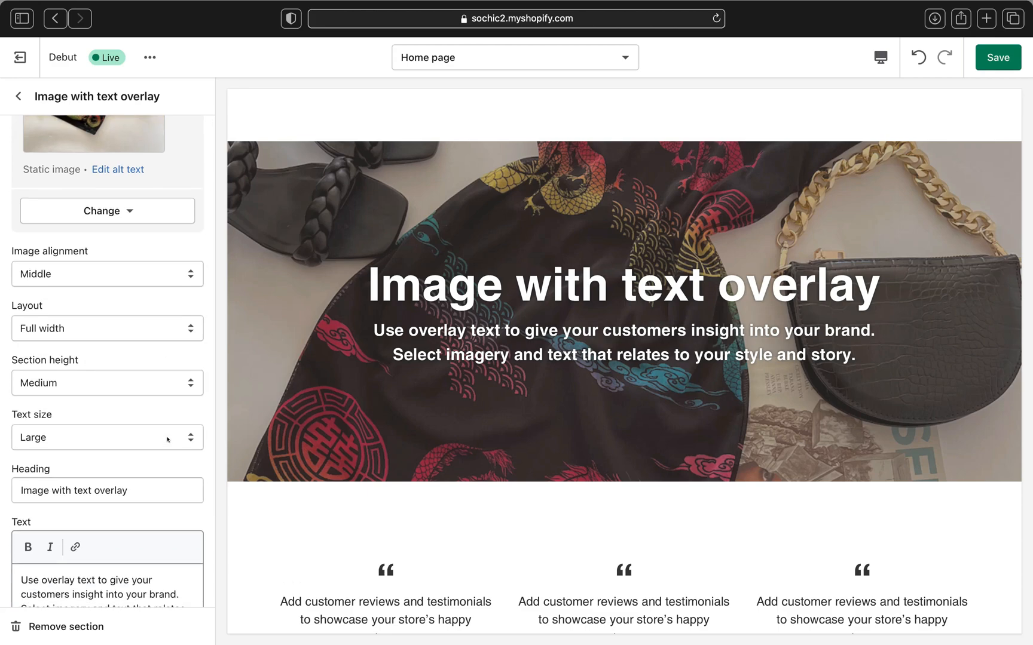
{"action": "scroll", "coordinate": [168, 440], "scroll_direction": "down", "scroll_amount": 2}
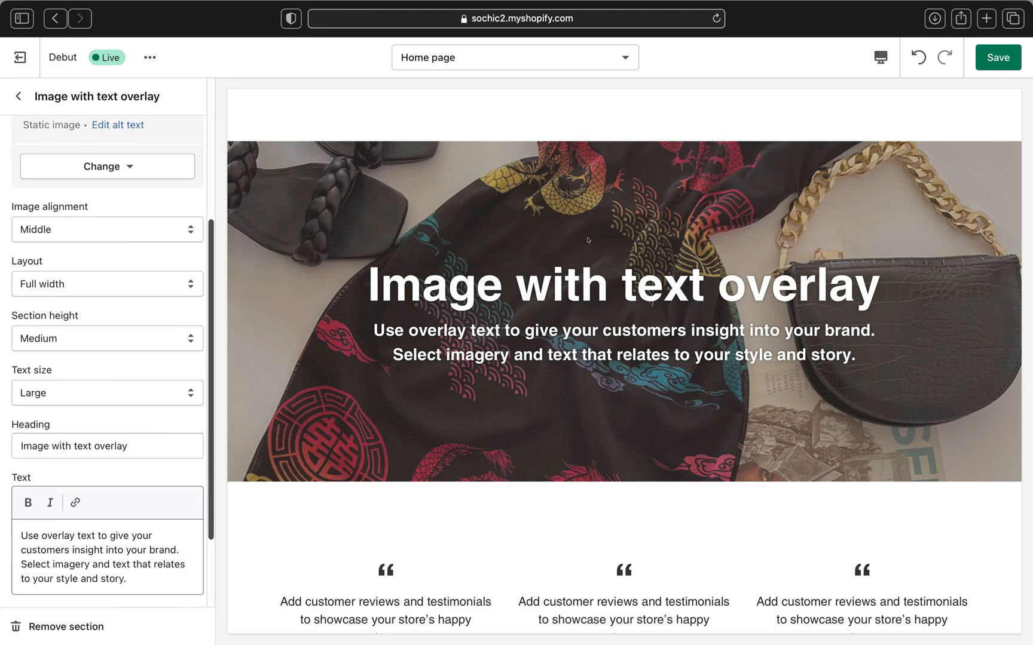
{"action": "scroll", "coordinate": [587, 239], "scroll_direction": "up", "scroll_amount": 15}
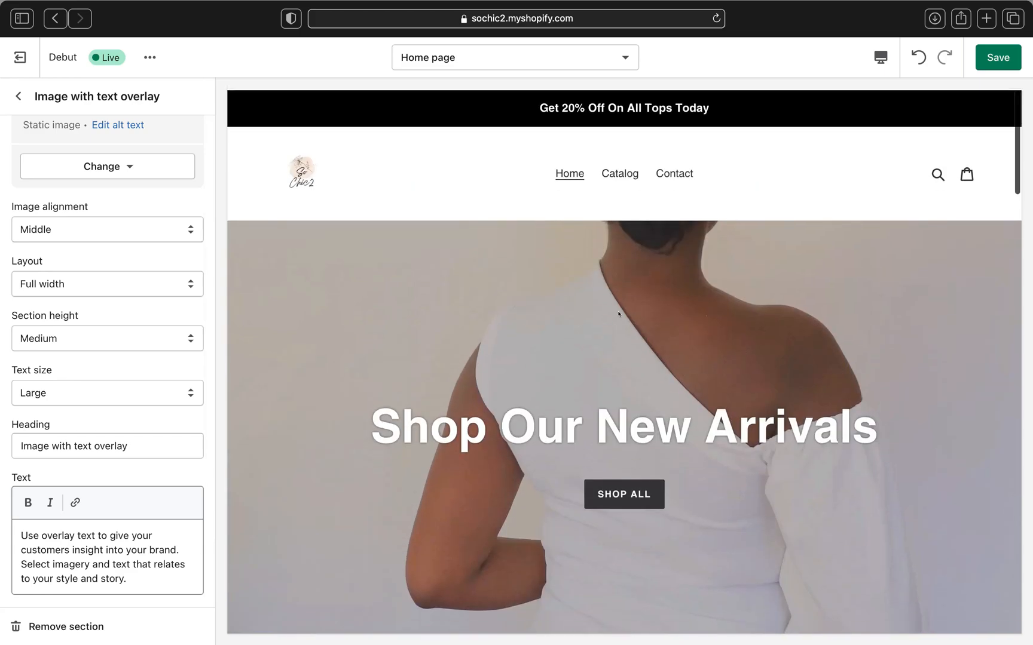
{"action": "scroll", "coordinate": [618, 314], "scroll_direction": "down", "scroll_amount": 15}
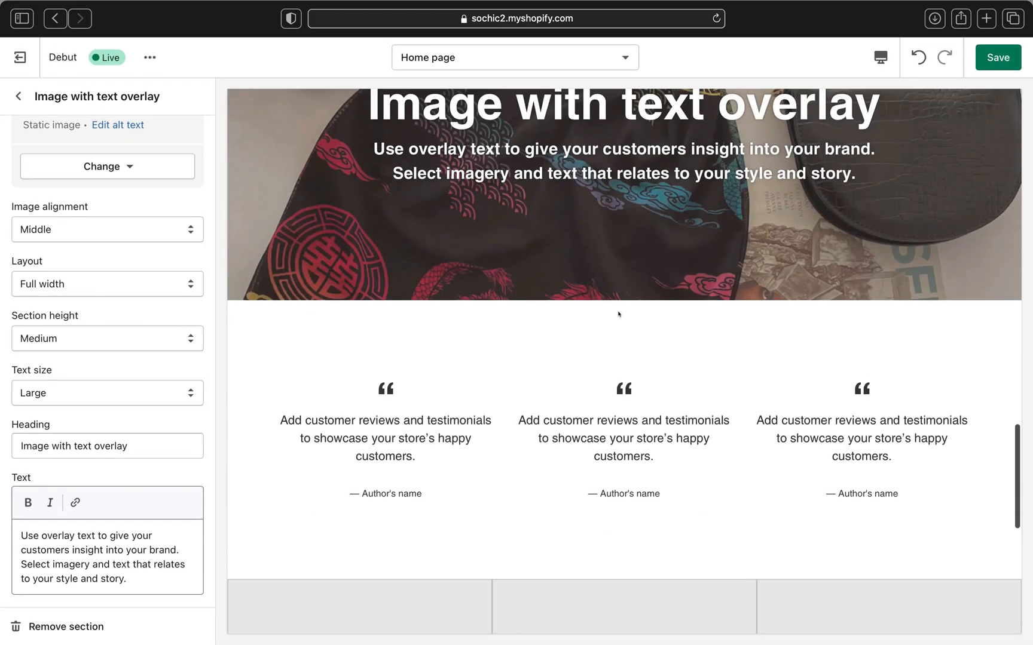
Clear the body text of the Image with text overlay section.
{"action": "scroll", "coordinate": [591, 335], "scroll_direction": "up", "scroll_amount": 2}
{"action": "left_click_drag", "start_coordinate": [18, 535], "coordinate": [186, 595]}
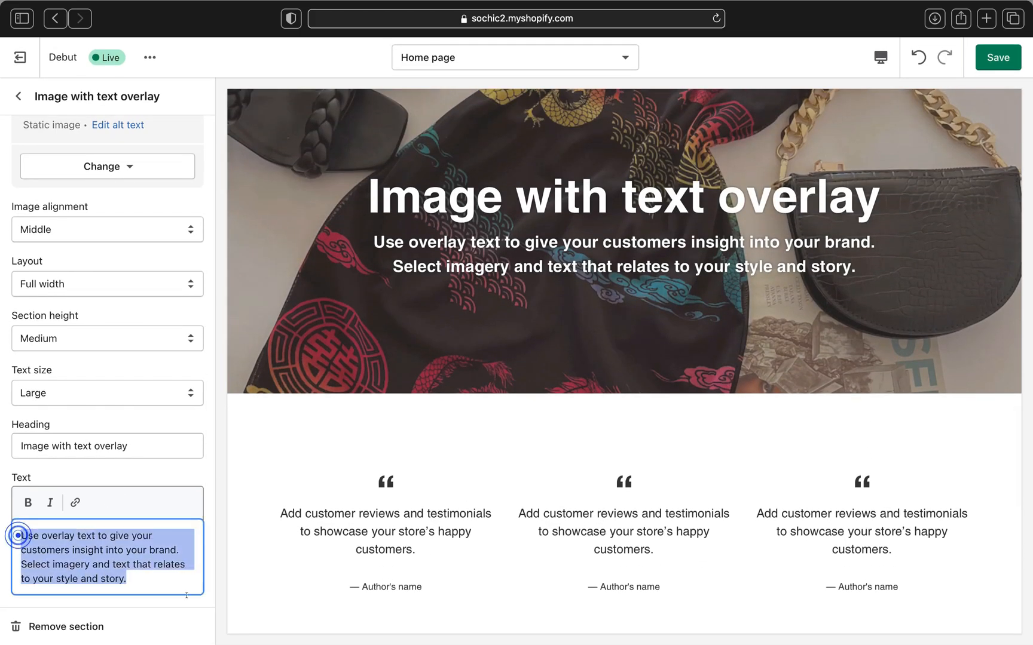
{"action": "key", "text": "BackSpace"}
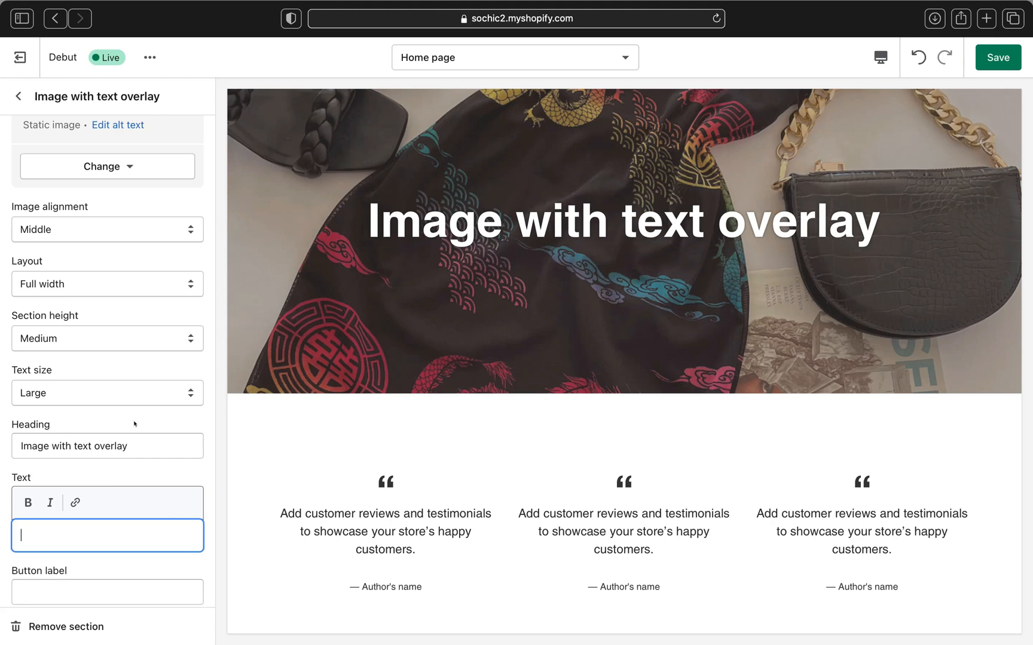
Set the overlay section's heading to "TRENDING DRESSES" and its text size to Medium.
{"action": "triple_click", "coordinate": [146, 442]}
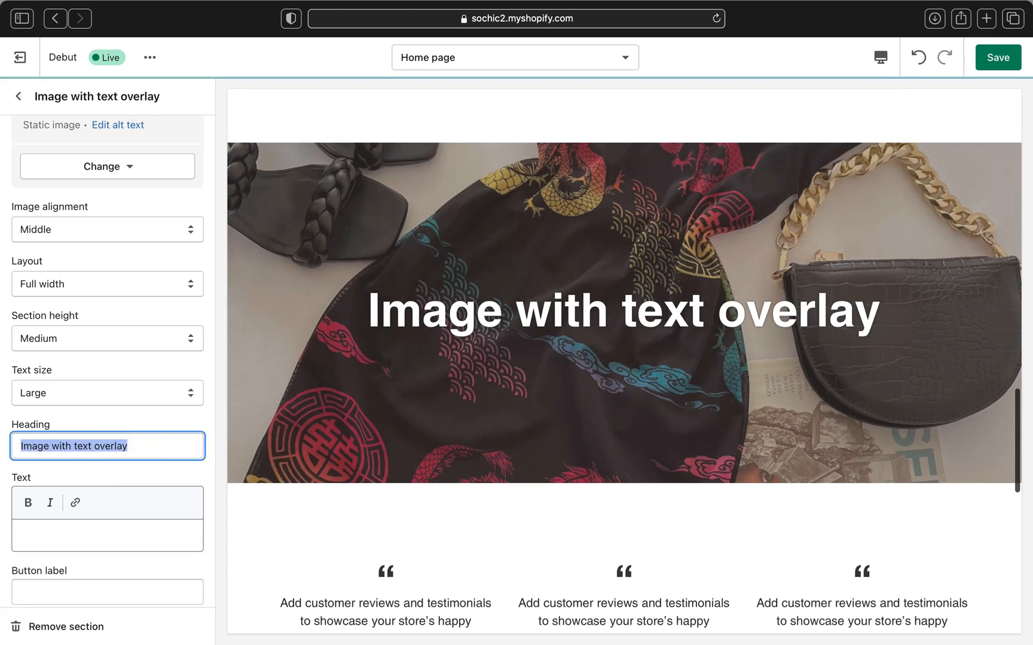
{"action": "type", "text": "TRED"}
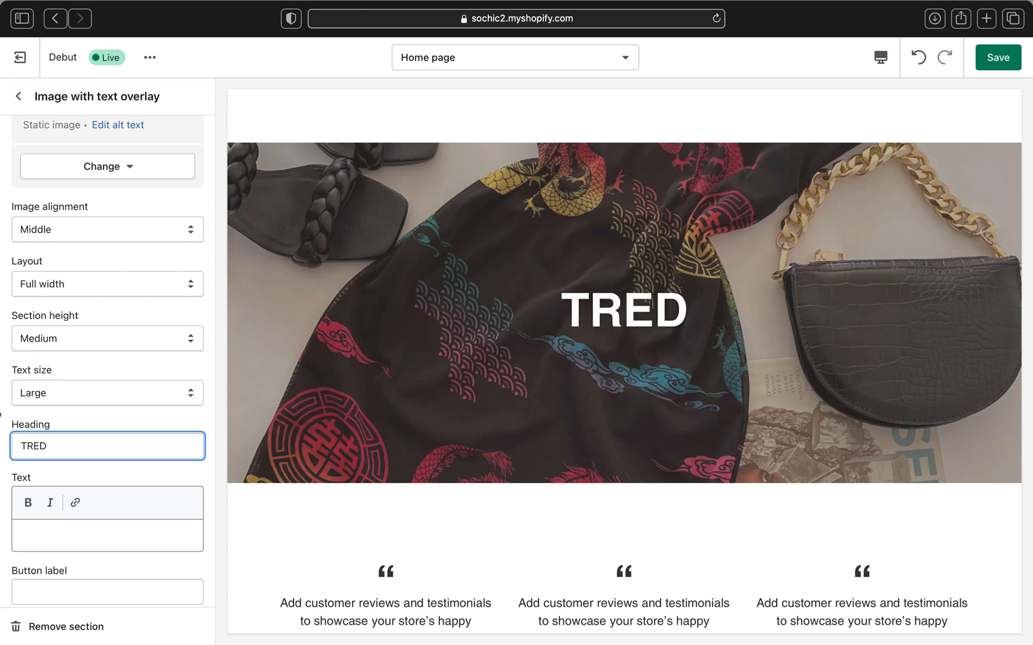
{"action": "key", "text": "BackSpace"}
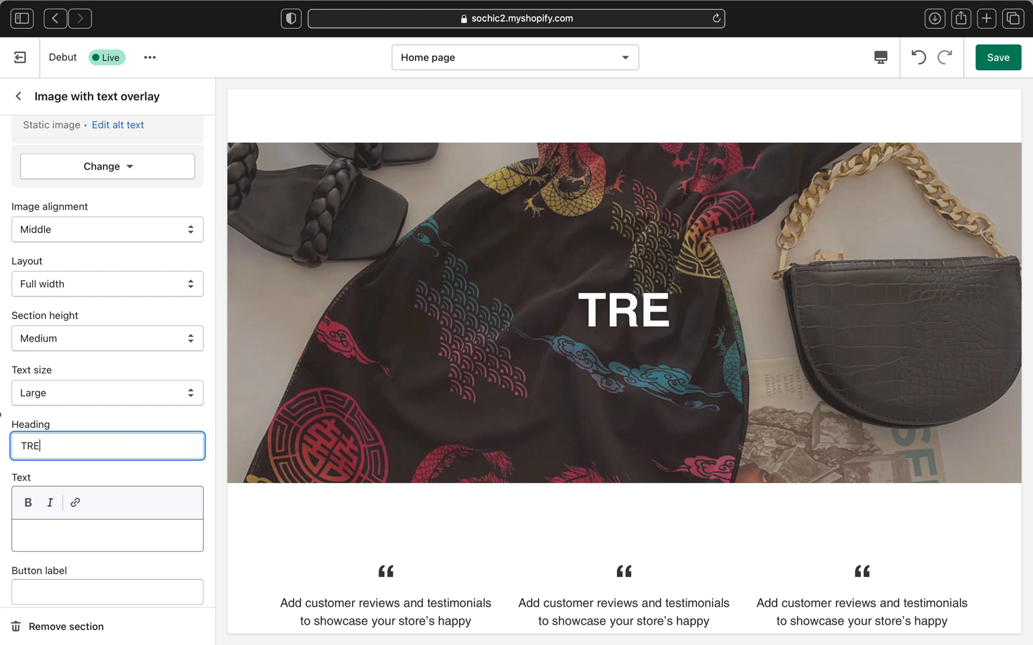
{"action": "type", "text": "NDING "}
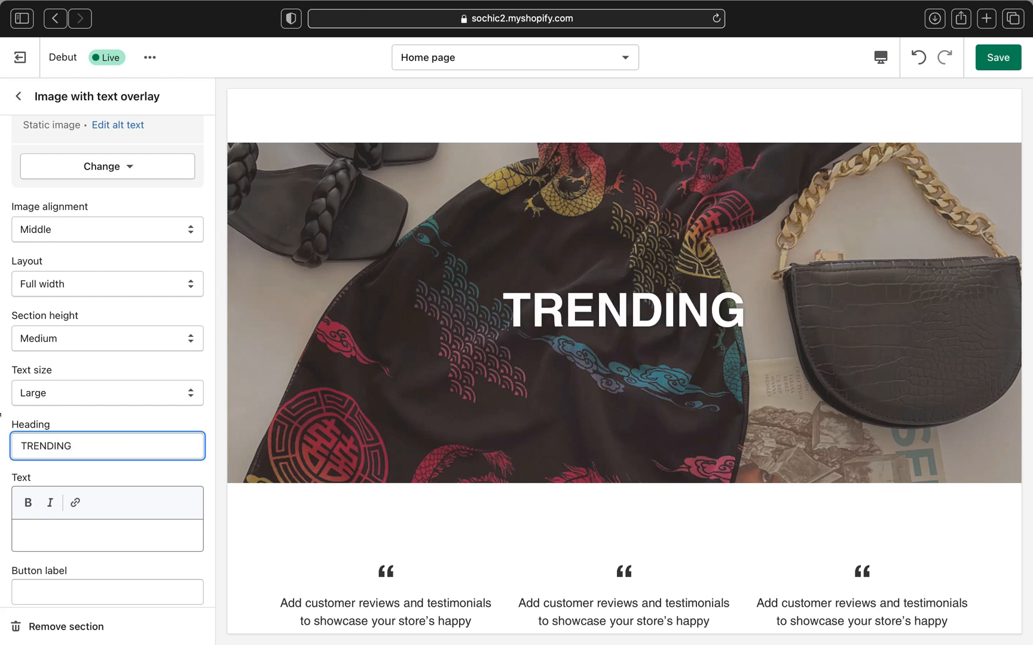
{"action": "type", "text": "D"}
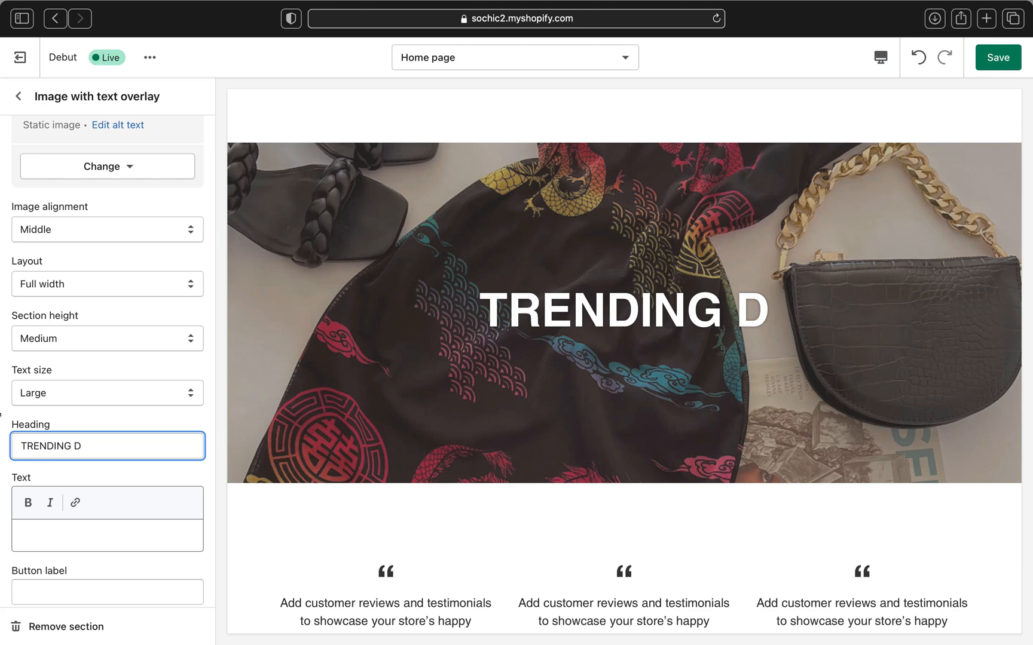
{"action": "type", "text": "resses"}
{"action": "key", "text": "BackSpace"}
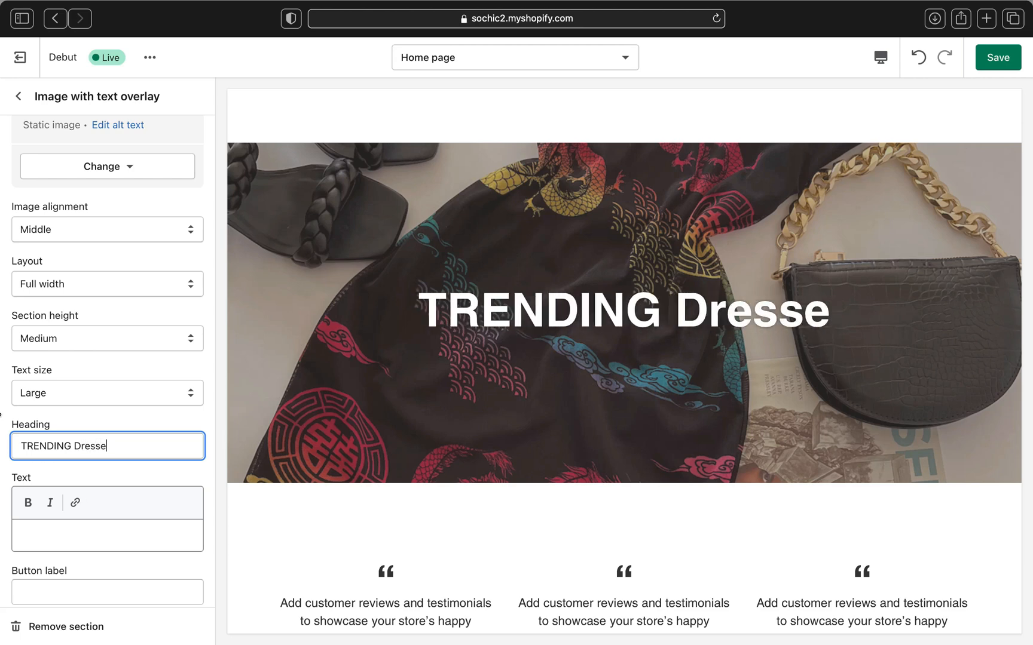
{"action": "key", "text": "BackSpace"}
{"action": "key", "text": "BackSpace"}
{"action": "key", "text": "BackSpace"}
{"action": "key", "text": "BackSpace"}
{"action": "key", "text": "BackSpace"}
{"action": "type", "text": "RESSES"}
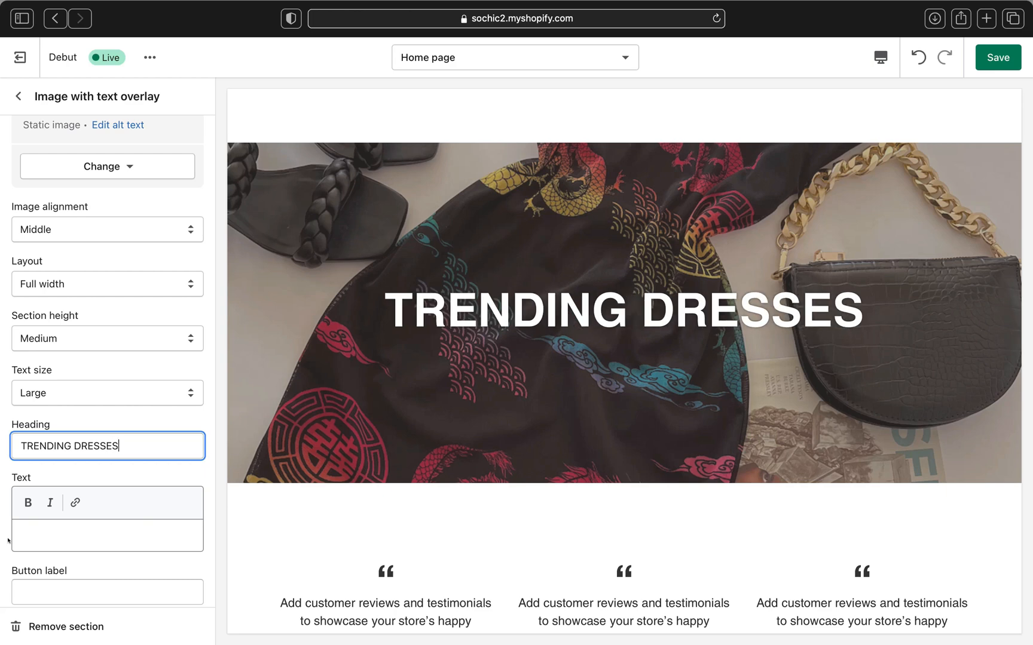
{"action": "left_click", "coordinate": [190, 394]}
{"action": "left_click", "coordinate": [150, 369]}
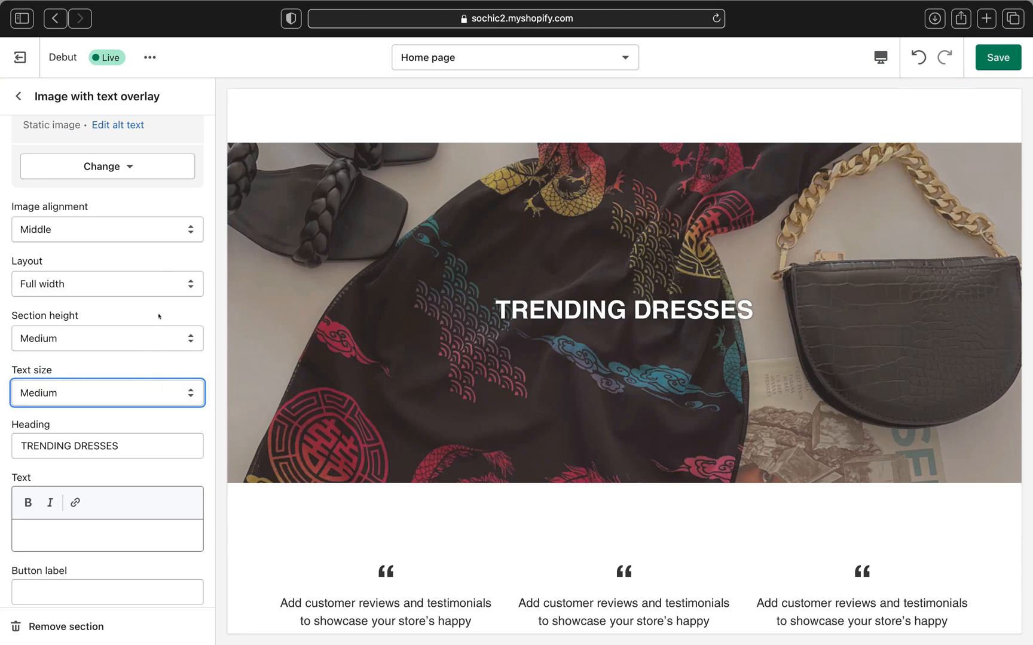
Label the overlay section's button "DRESSES".
{"action": "scroll", "coordinate": [111, 322], "scroll_direction": "down", "scroll_amount": 2}
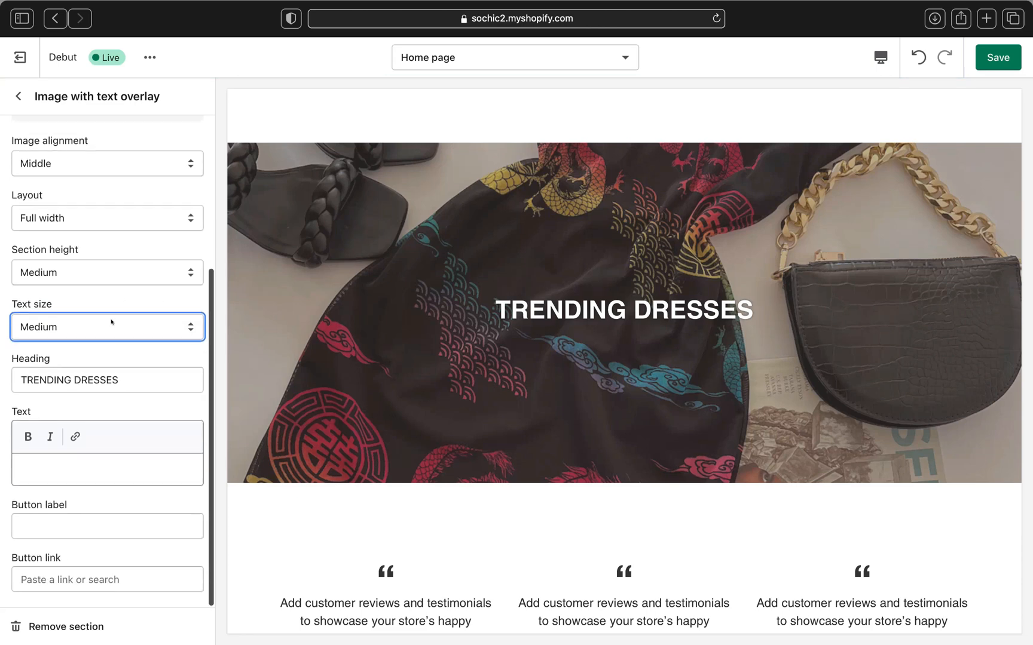
{"action": "left_click", "coordinate": [85, 515]}
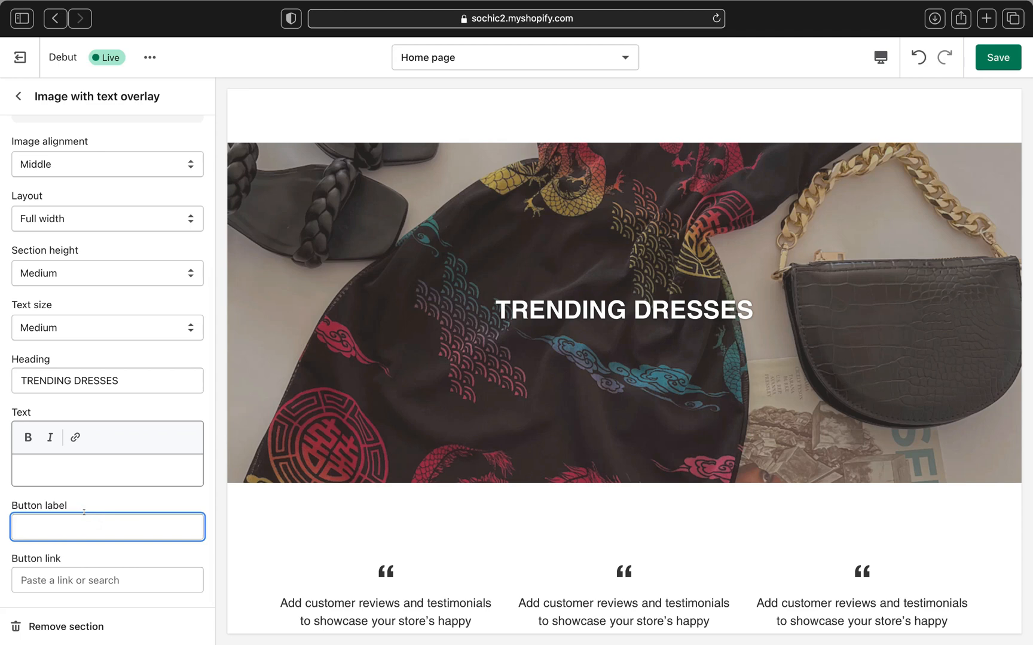
{"action": "type", "text": "SH"}
{"action": "key", "text": "BackSpace"}
{"action": "key", "text": "BackSpace"}
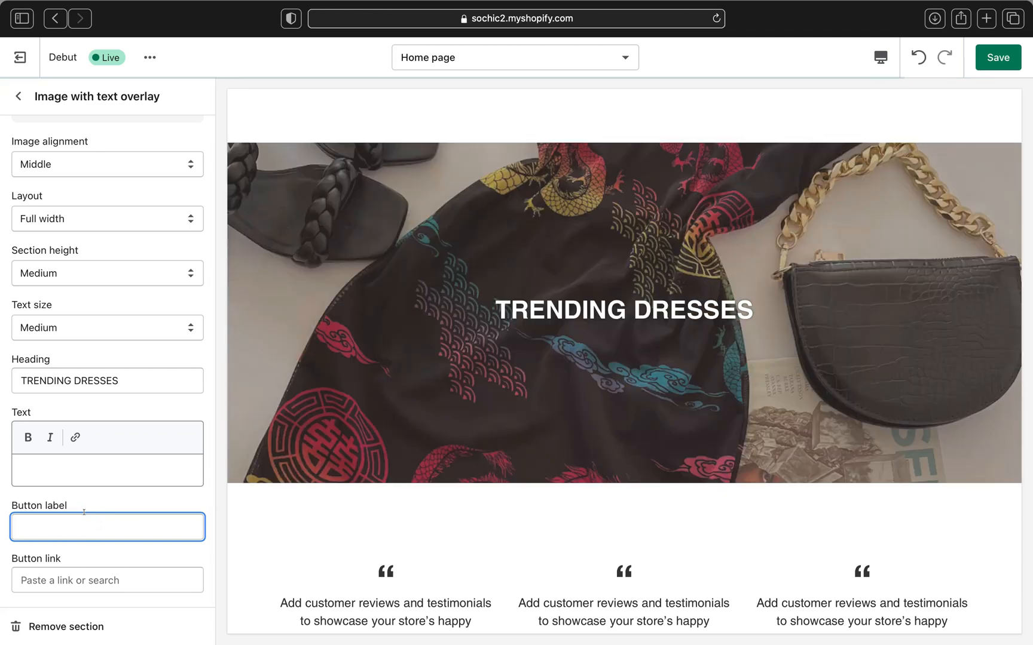
{"action": "type", "text": "DRE"}
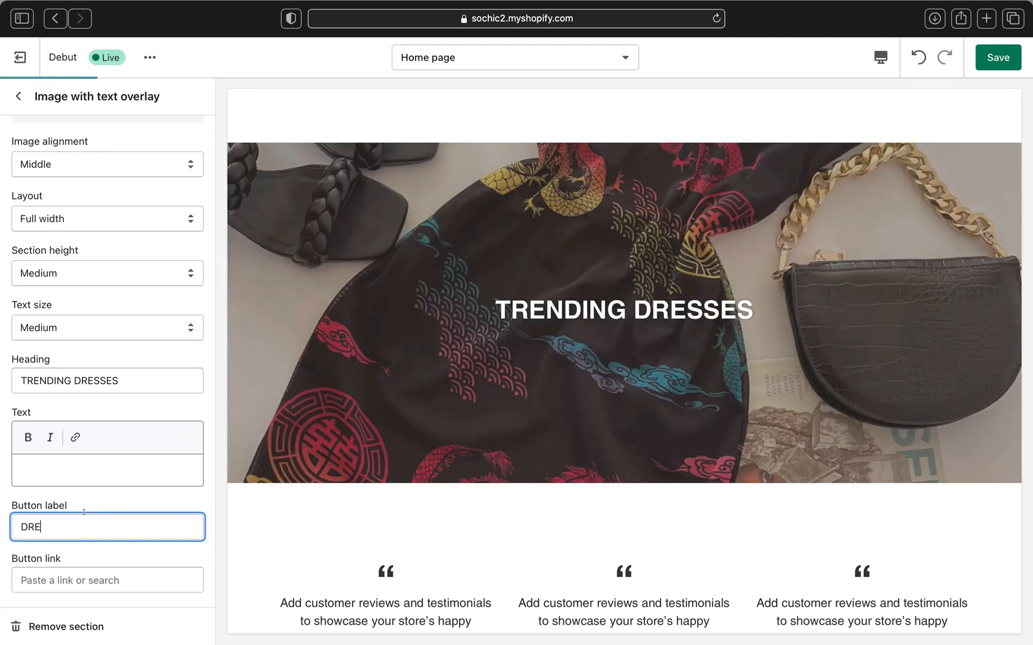
{"action": "type", "text": "SSES"}
Link the overlay section's button to the Mini Dress product.
{"action": "left_click", "coordinate": [84, 580]}
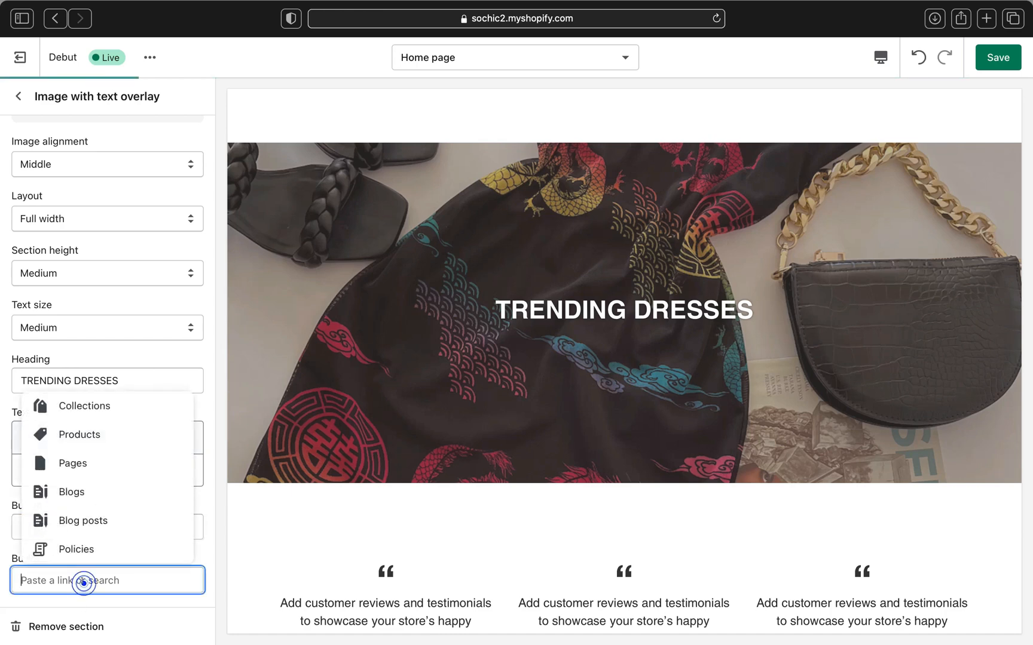
{"action": "left_click", "coordinate": [91, 434]}
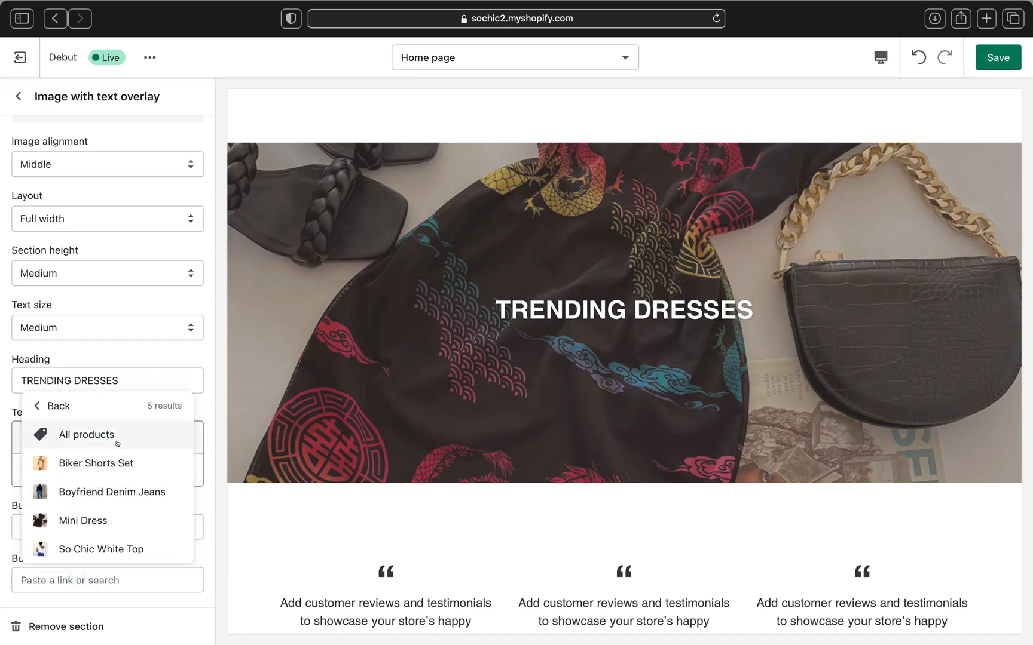
{"action": "left_click", "coordinate": [99, 523]}
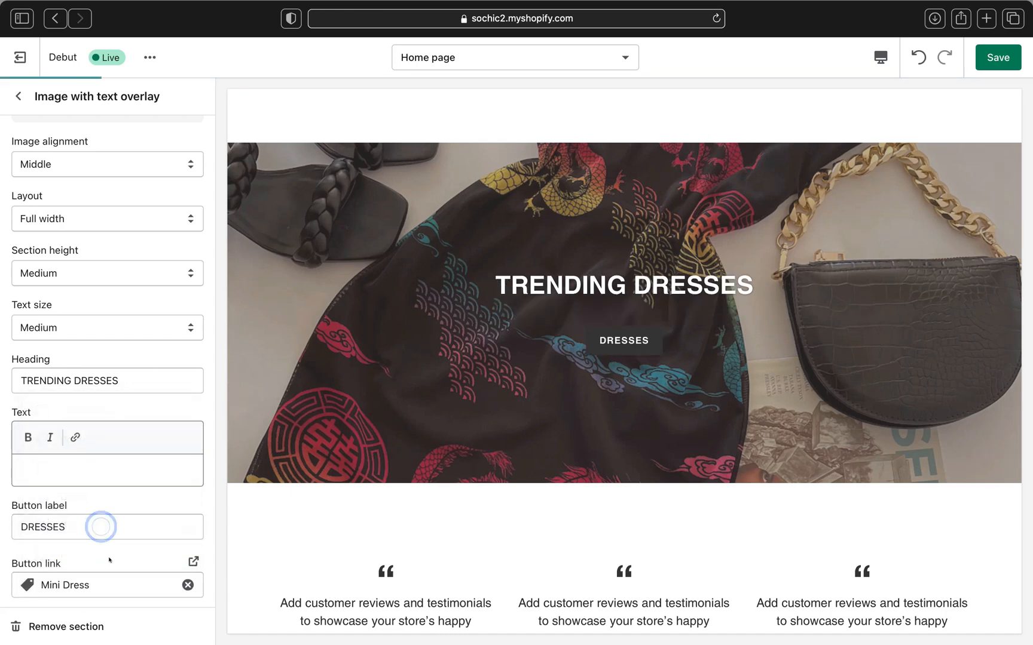
Save the theme changes and return to the home page section list.
{"action": "scroll", "coordinate": [111, 565], "scroll_direction": "down", "scroll_amount": 2}
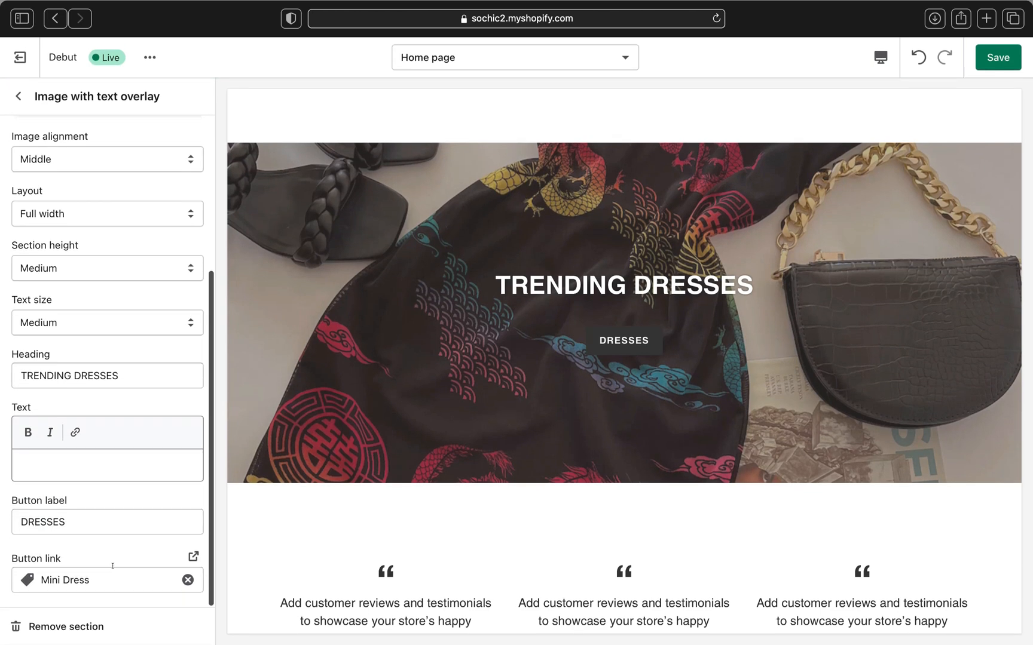
{"action": "scroll", "coordinate": [112, 566], "scroll_direction": "up", "scroll_amount": 5}
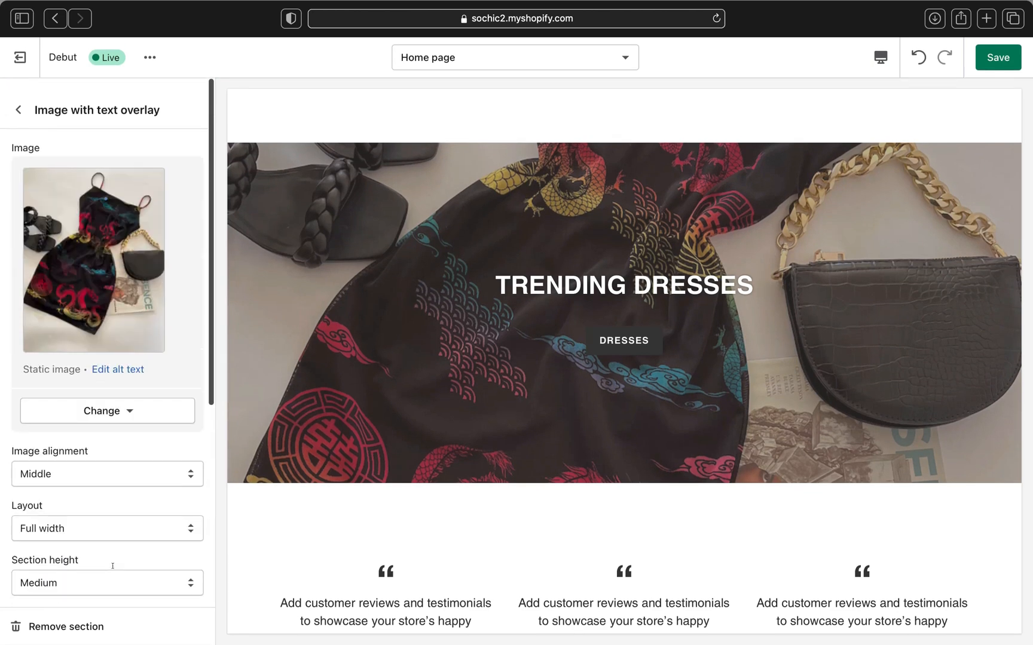
{"action": "left_click", "coordinate": [1006, 58]}
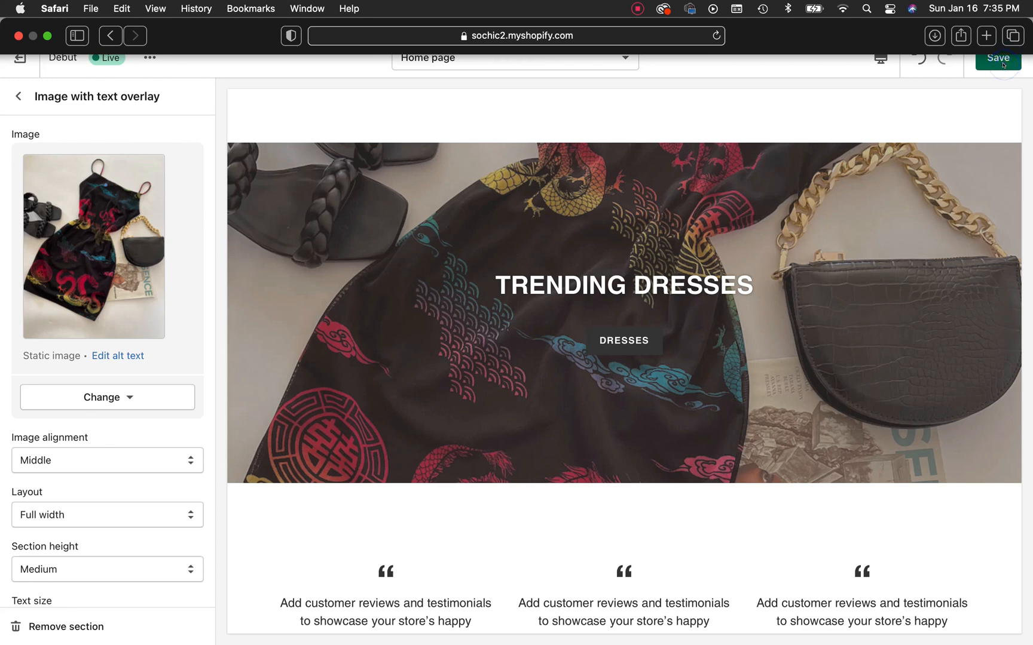
{"action": "left_click", "coordinate": [990, 48]}
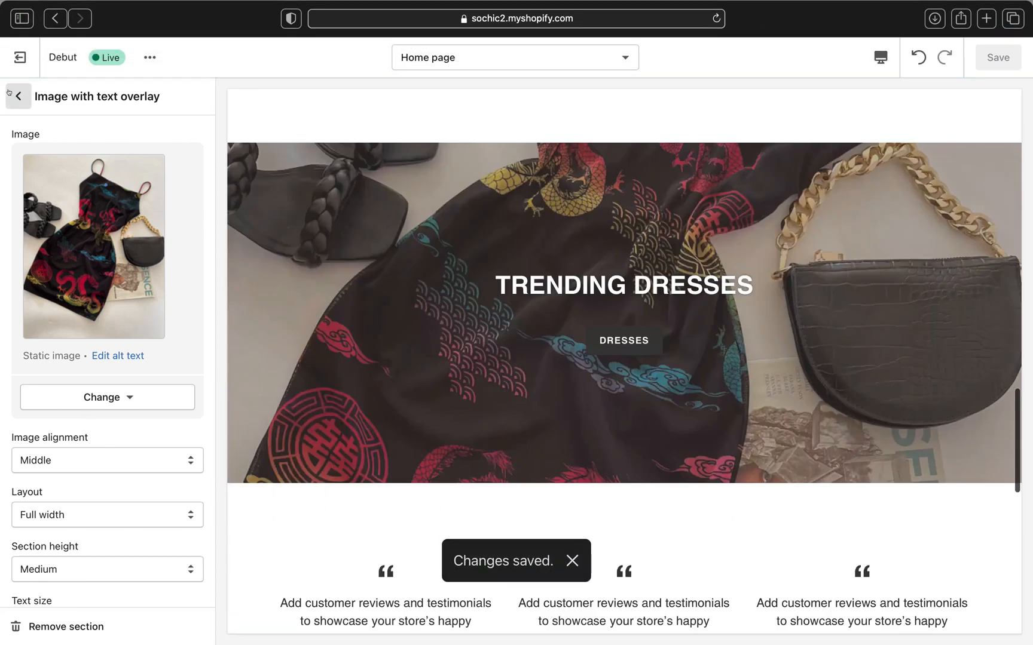
{"action": "left_click", "coordinate": [10, 93]}
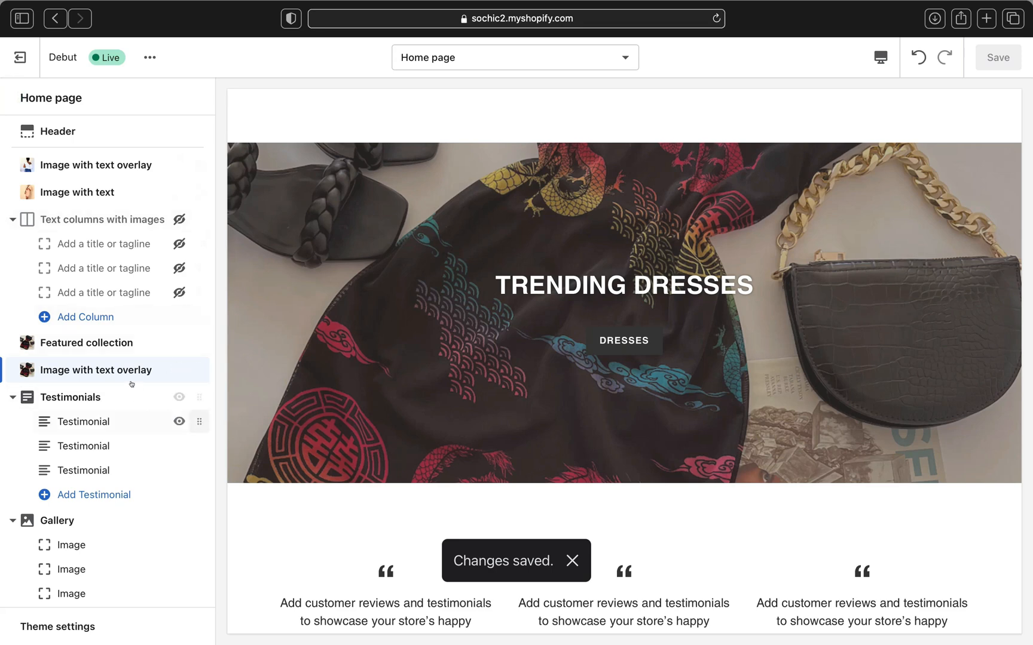
Hide all three testimonial blocks and the whole Testimonials section on the home page.
{"action": "scroll", "coordinate": [325, 387], "scroll_direction": "down", "scroll_amount": 5}
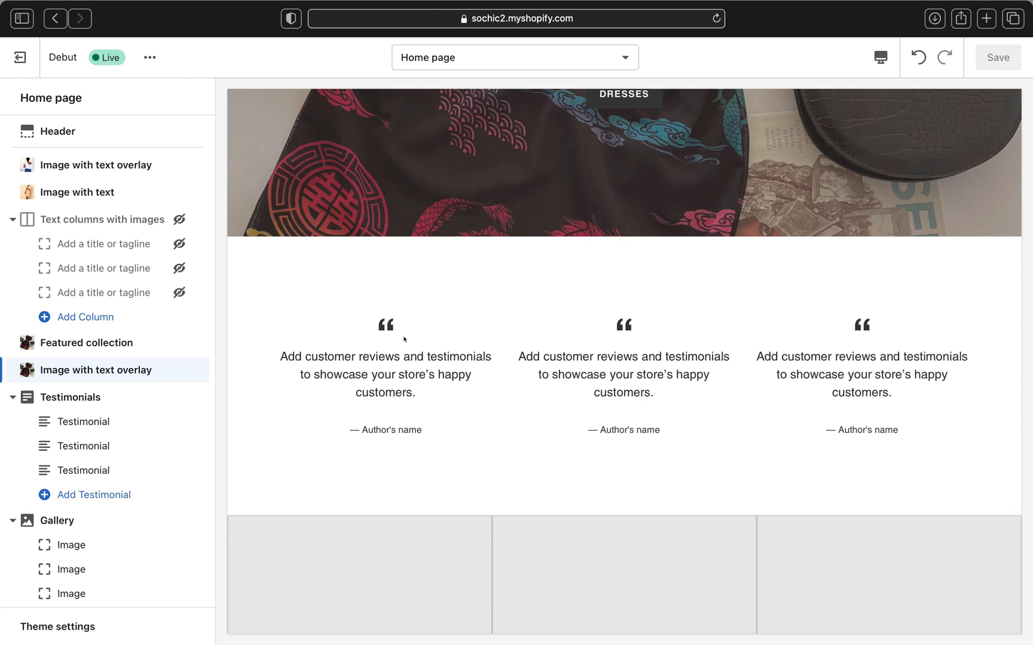
{"action": "scroll", "coordinate": [354, 328], "scroll_direction": "down", "scroll_amount": 2}
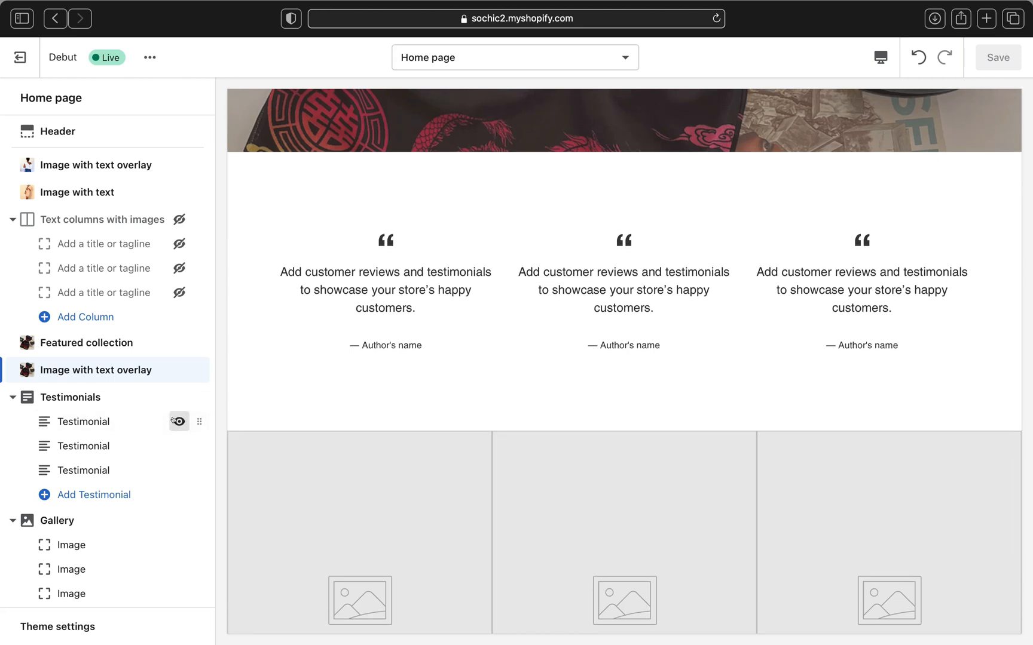
{"action": "left_click", "coordinate": [174, 420]}
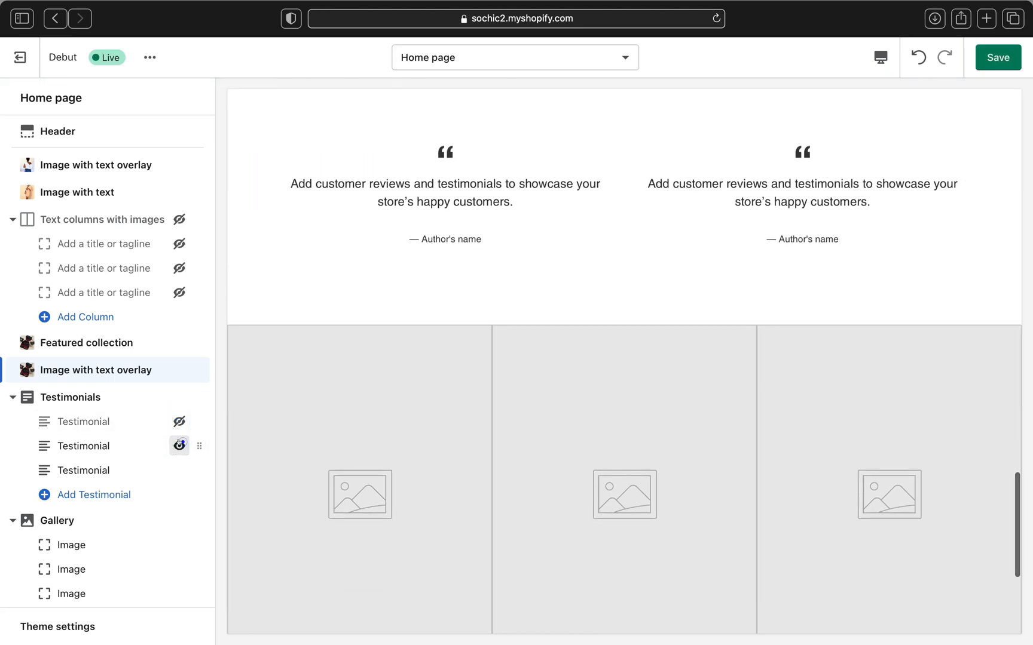
{"action": "left_click", "coordinate": [179, 445]}
{"action": "left_click", "coordinate": [179, 470]}
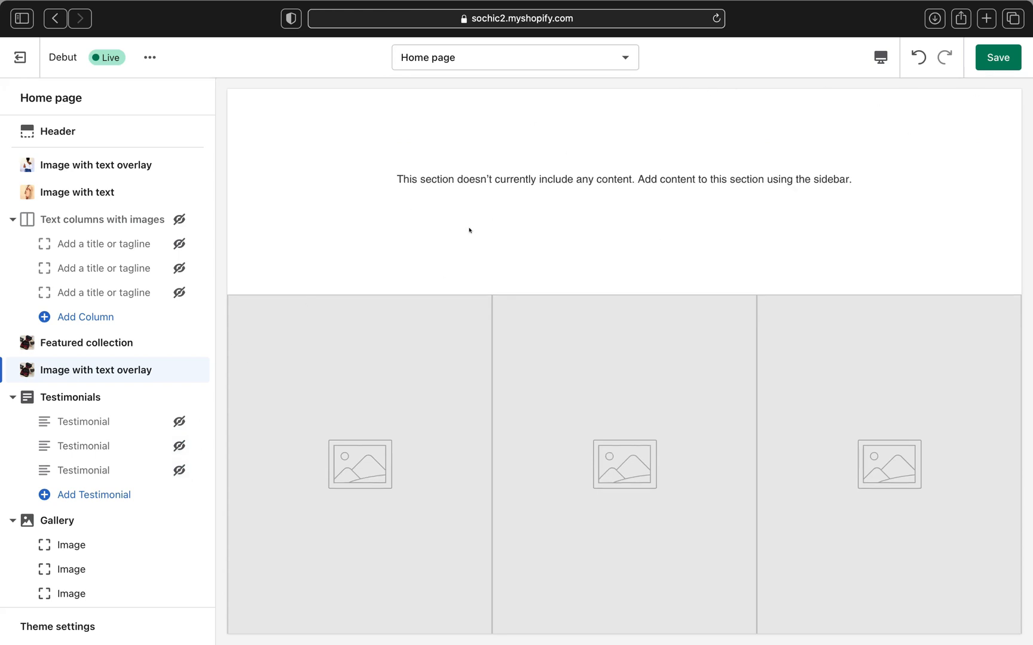
{"action": "left_click", "coordinate": [178, 397]}
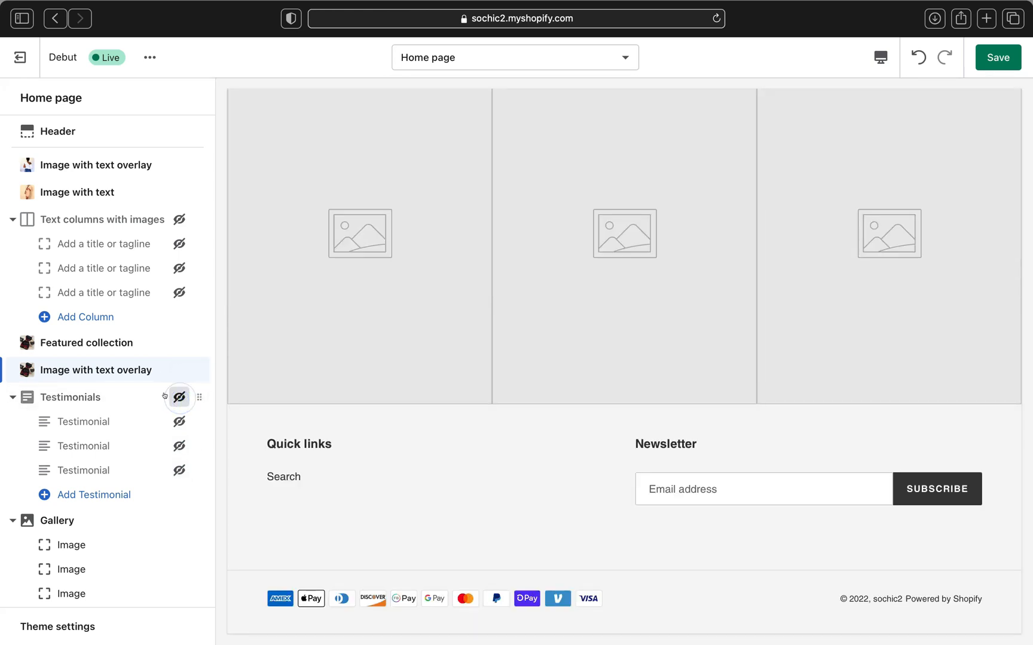
Upload the photo of the black top and blue jeans as the first image of the Gallery section.
{"action": "scroll", "coordinate": [385, 353], "scroll_direction": "up", "scroll_amount": 7}
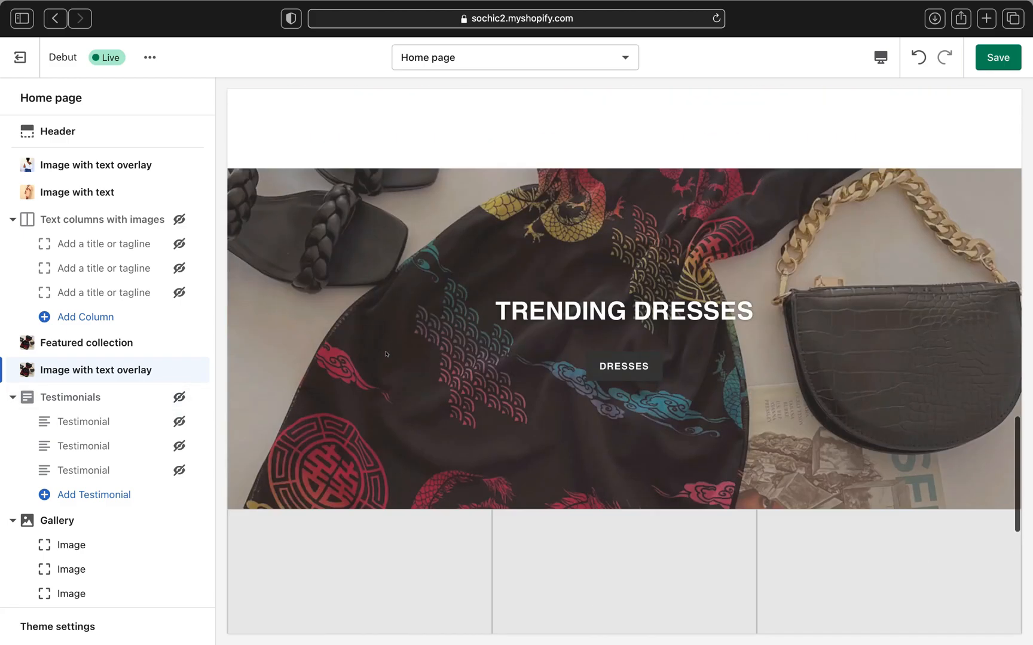
{"action": "scroll", "coordinate": [385, 354], "scroll_direction": "up", "scroll_amount": 5}
{"action": "scroll", "coordinate": [385, 354], "scroll_direction": "down", "scroll_amount": 10}
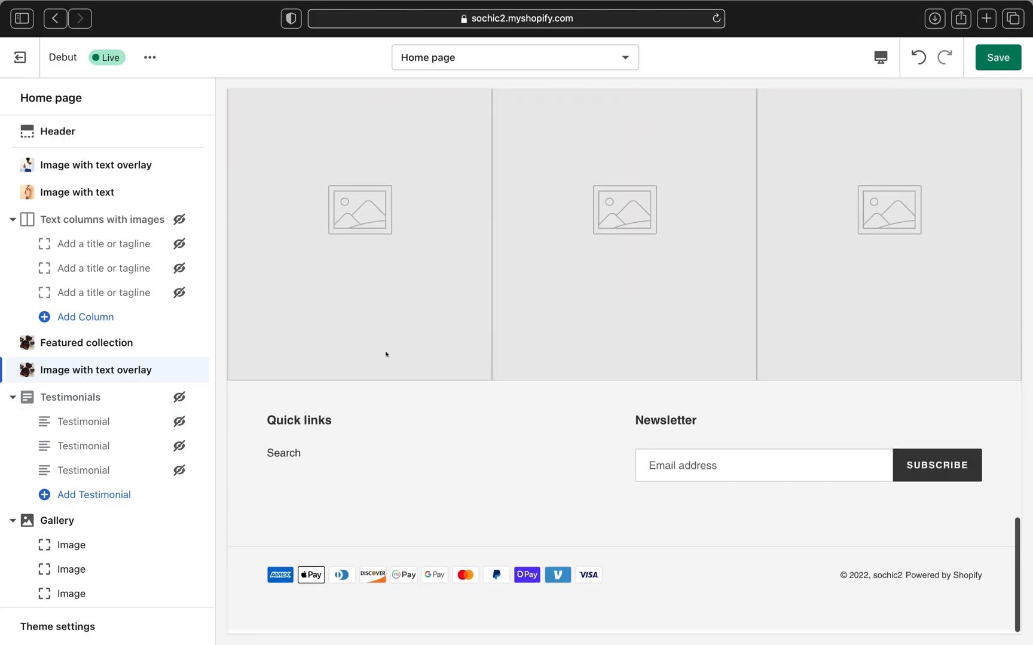
{"action": "scroll", "coordinate": [96, 467], "scroll_direction": "down", "scroll_amount": 3}
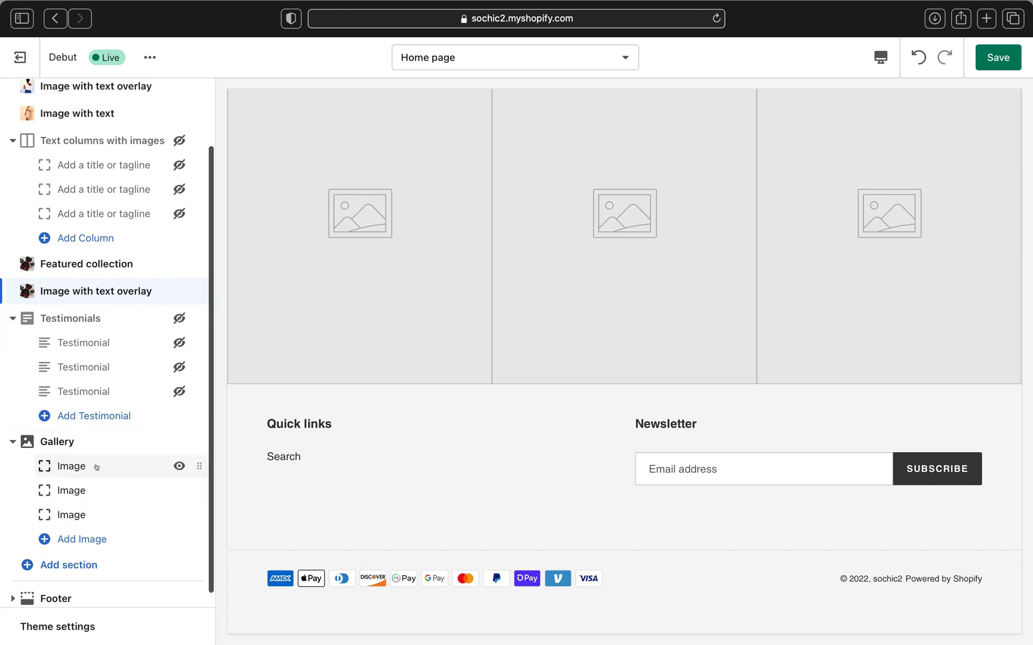
{"action": "scroll", "coordinate": [314, 400], "scroll_direction": "up", "scroll_amount": 2}
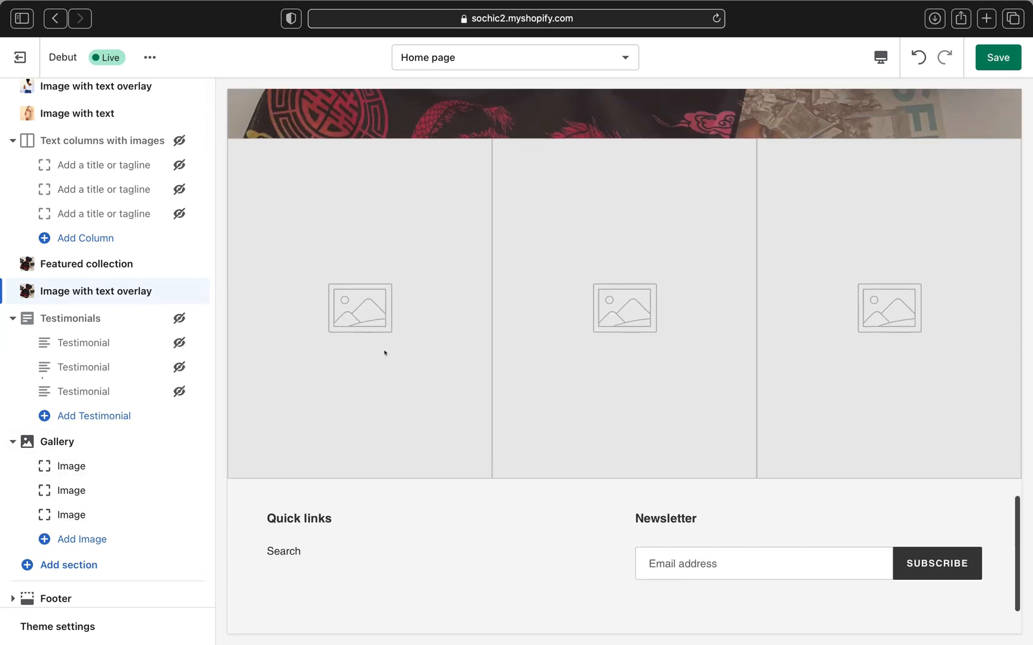
{"action": "left_click", "coordinate": [87, 466]}
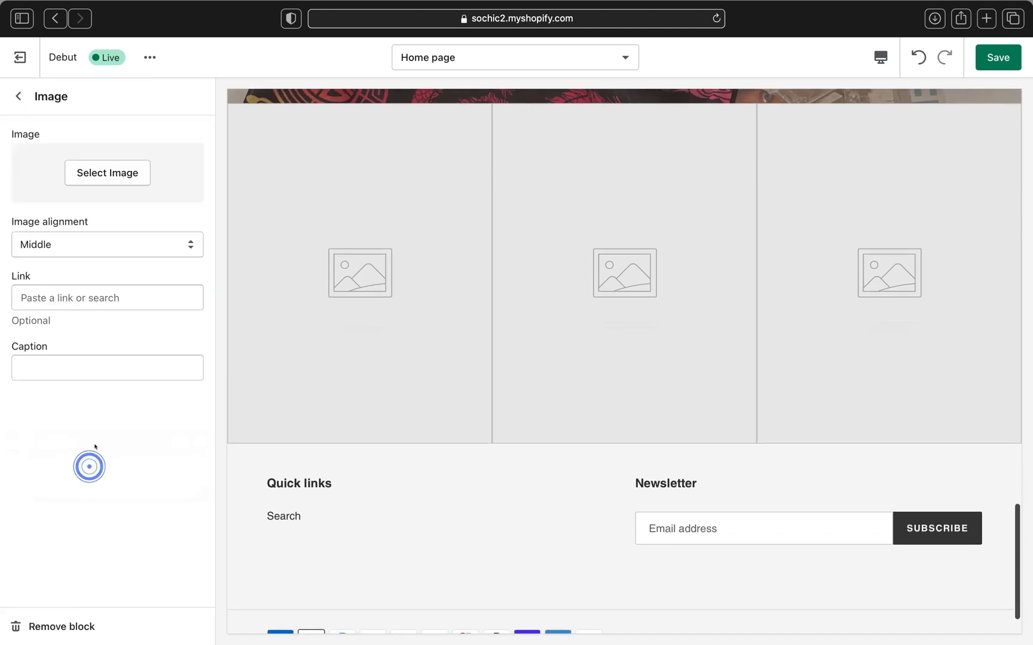
{"action": "left_click", "coordinate": [118, 175]}
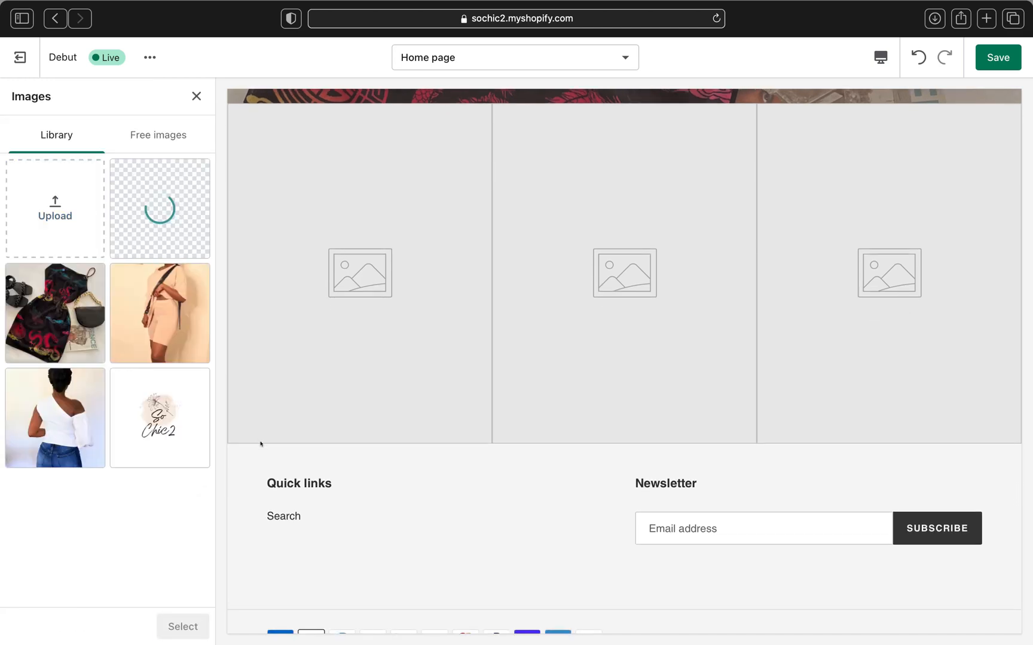
{"action": "left_click", "coordinate": [404, 322]}
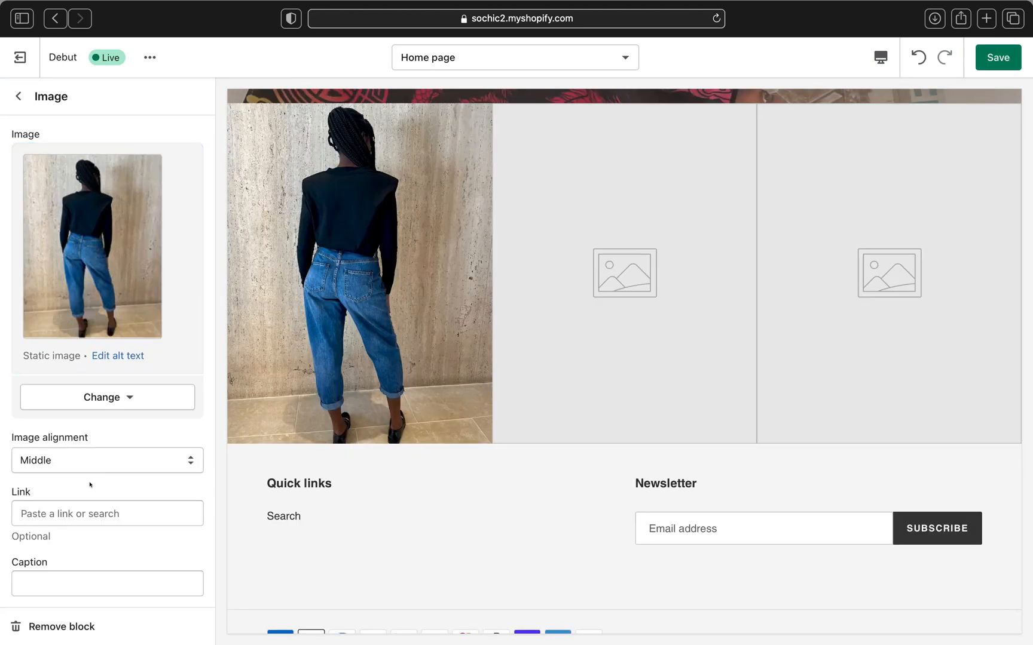
Link the first Gallery image to the Boyfriend Denim Jeans product.
{"action": "left_click", "coordinate": [114, 514]}
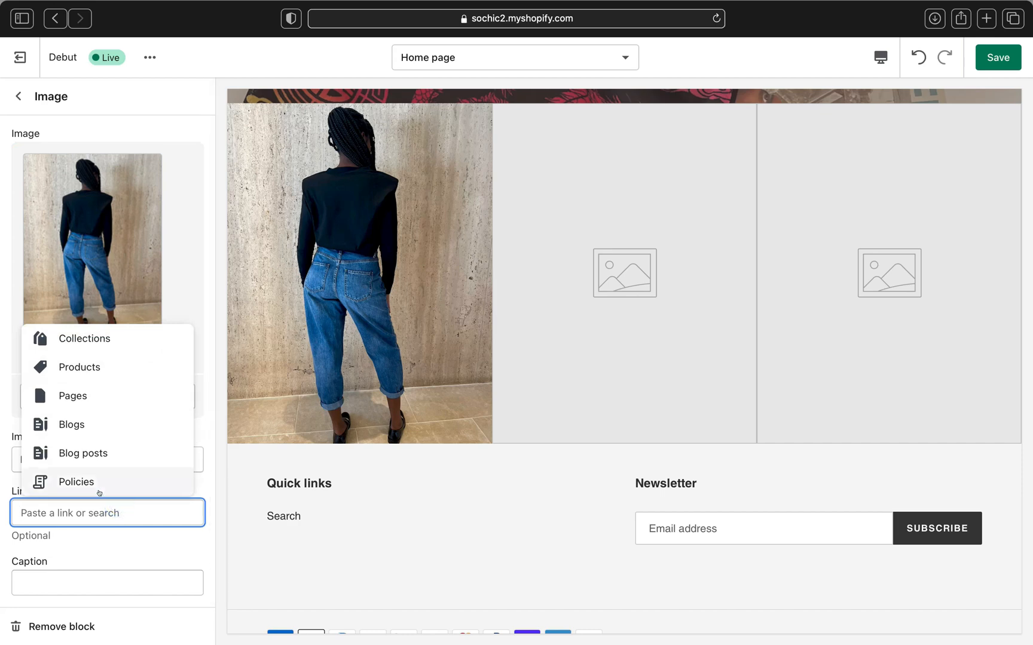
{"action": "left_click", "coordinate": [80, 367]}
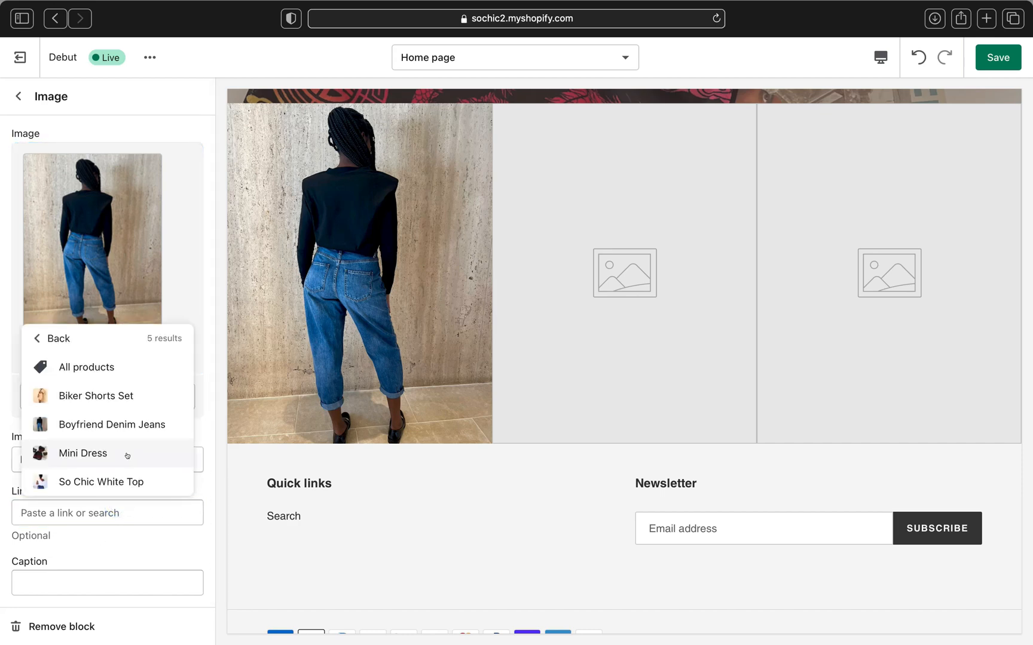
{"action": "left_click", "coordinate": [116, 424]}
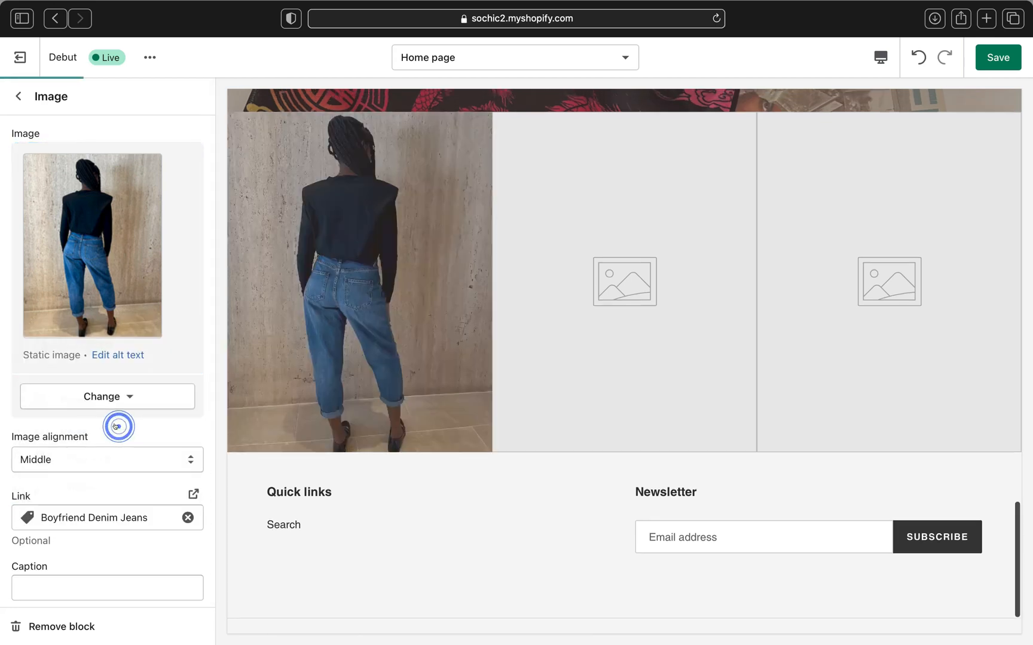
{"action": "scroll", "coordinate": [105, 485], "scroll_direction": "down", "scroll_amount": 1}
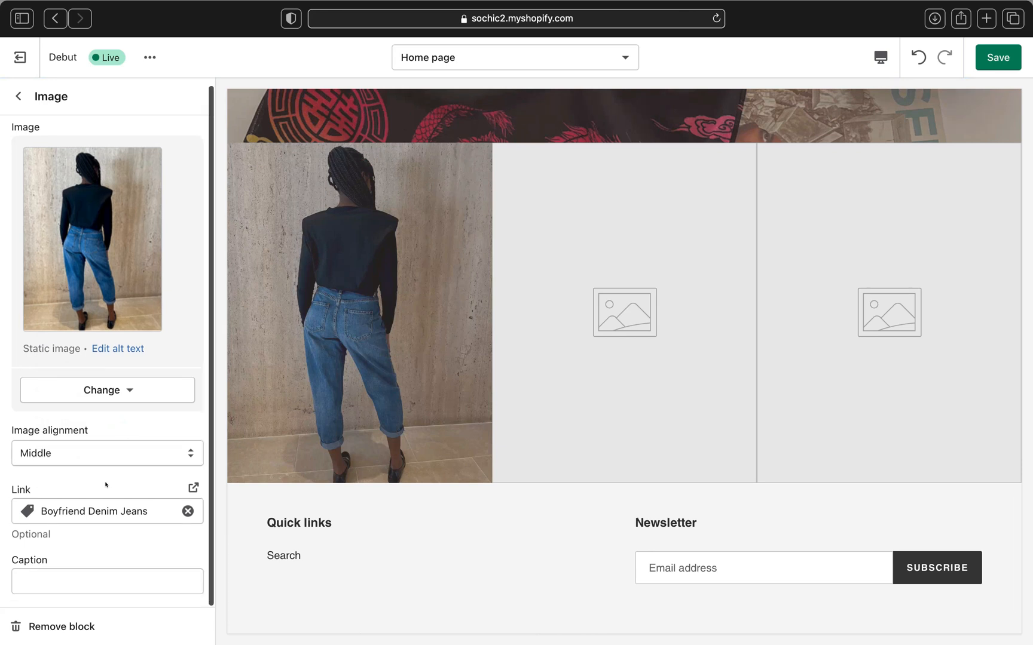
Caption the first Gallery image "DENIMS" and save the theme changes, returning to the section list.
{"action": "left_click", "coordinate": [82, 577]}
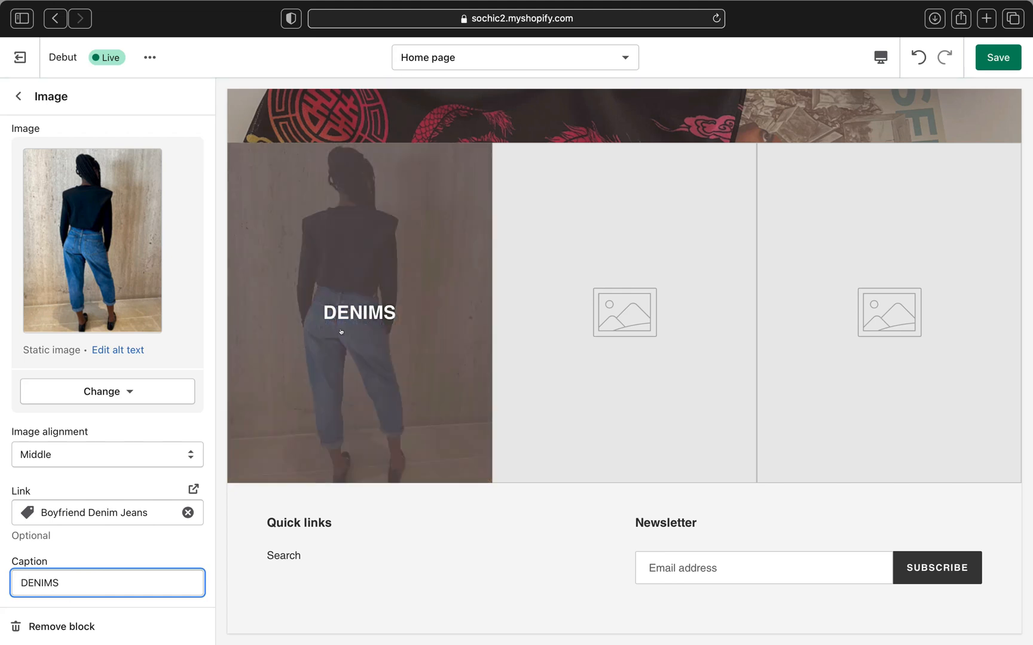
{"action": "left_click", "coordinate": [93, 559]}
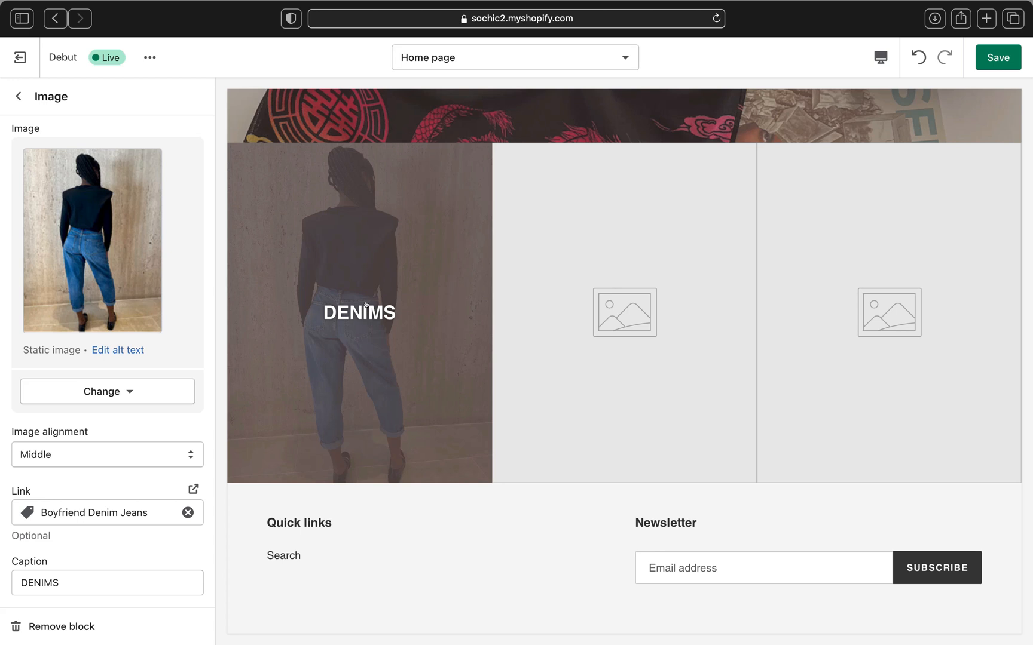
{"action": "left_click", "coordinate": [177, 556]}
{"action": "scroll", "coordinate": [178, 555], "scroll_direction": "up", "scroll_amount": 2}
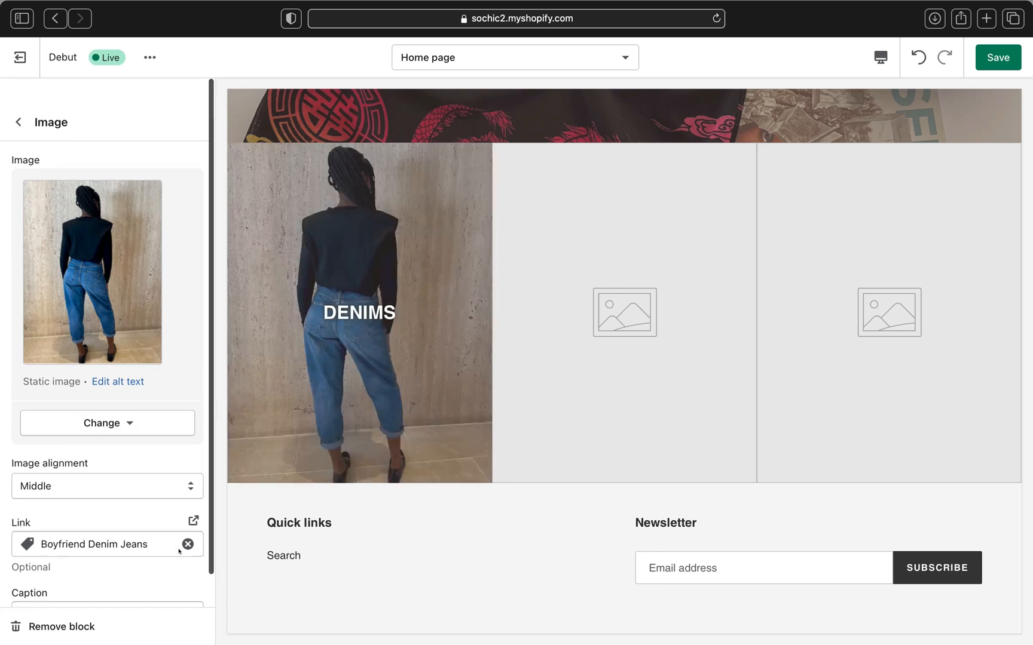
{"action": "left_click", "coordinate": [998, 57]}
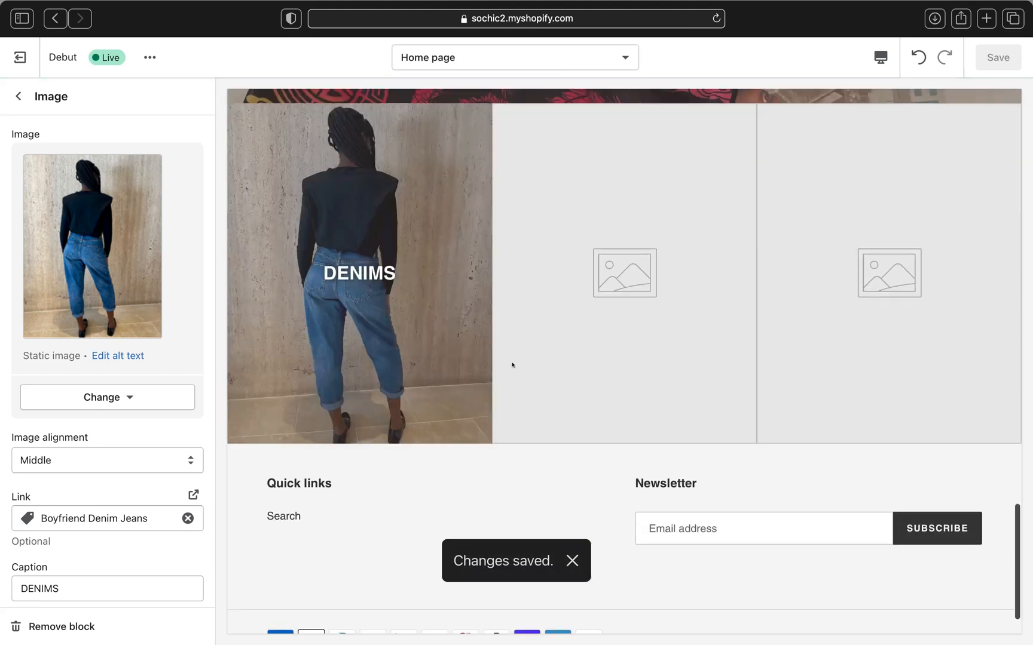
{"action": "left_click", "coordinate": [19, 96]}
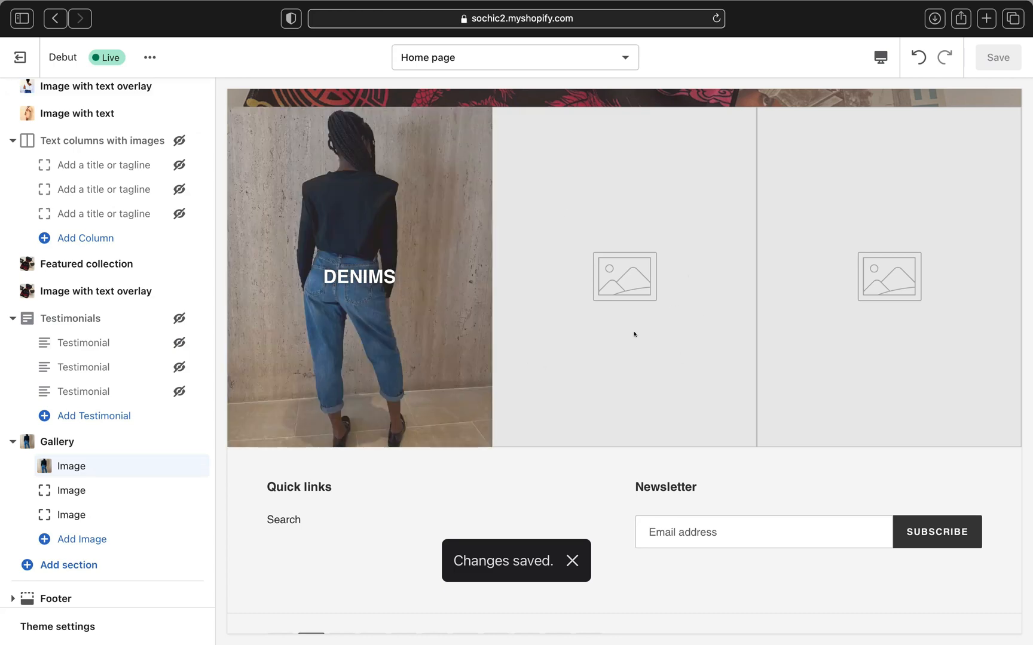
Set the second Gallery image to the library photo of the one-shoulder white top with jeans.
{"action": "left_click", "coordinate": [64, 491]}
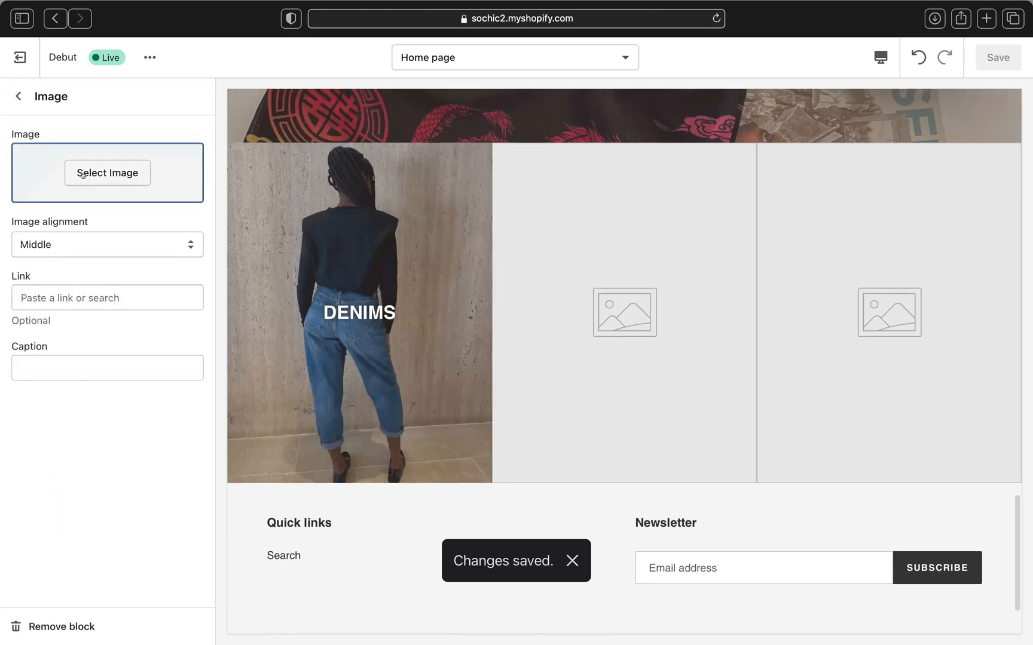
{"action": "left_click", "coordinate": [83, 174]}
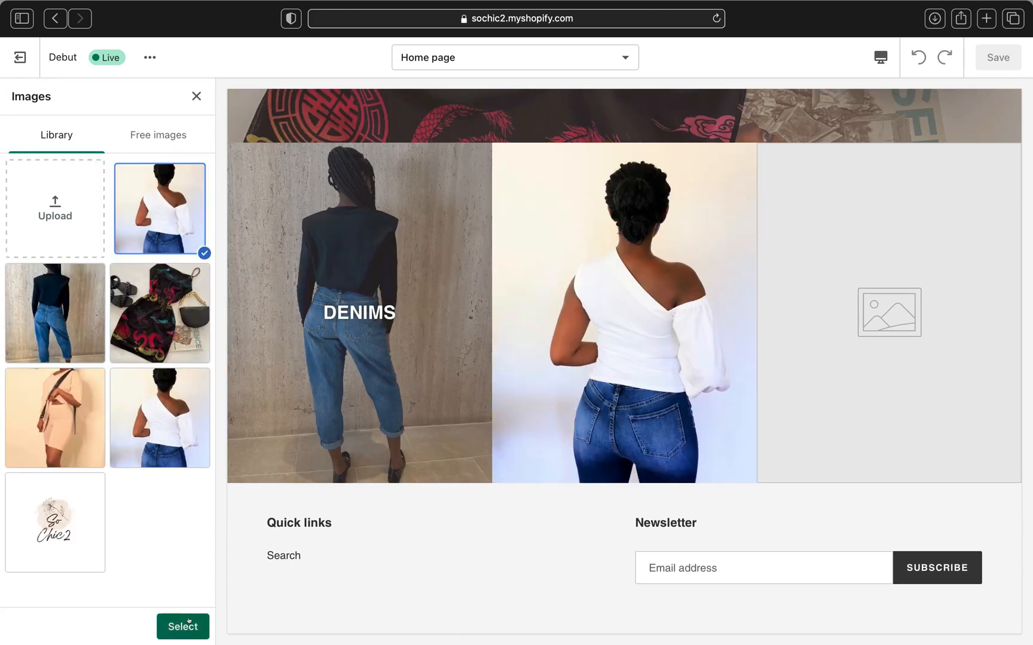
{"action": "left_click", "coordinate": [189, 622]}
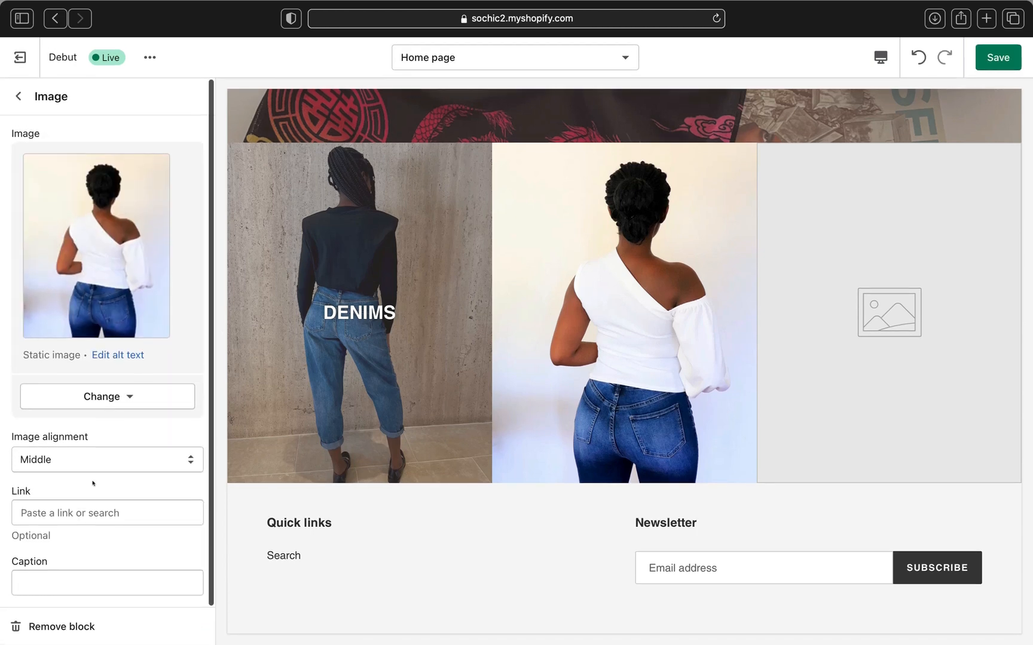
Link the second Gallery image to the So Chic White Top product, keeping its alignment at Middle.
{"action": "left_click", "coordinate": [95, 460]}
{"action": "left_click", "coordinate": [93, 533]}
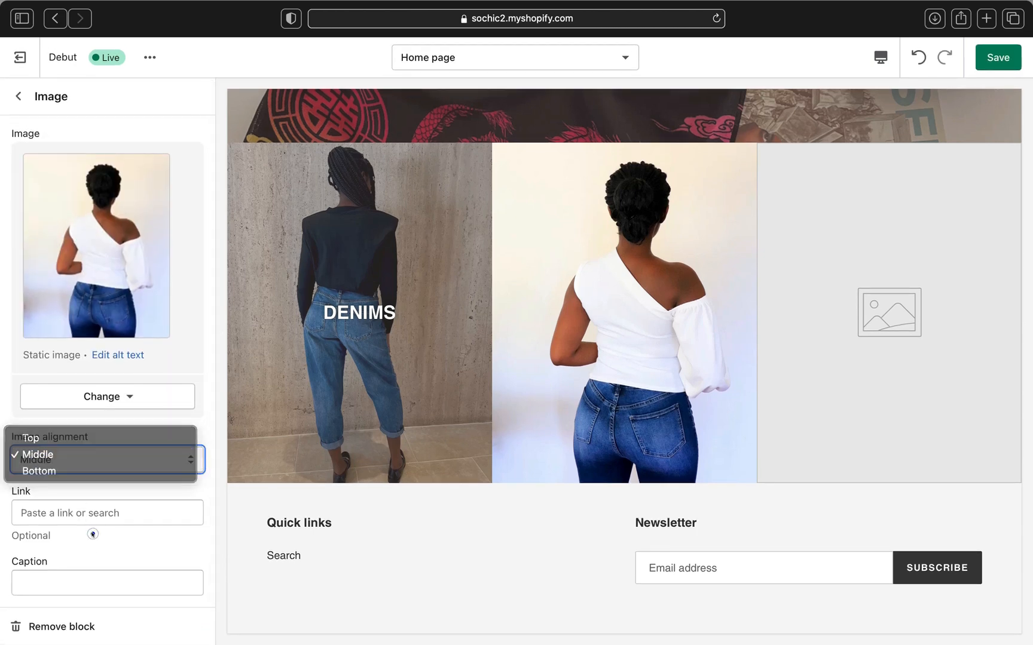
{"action": "left_click", "coordinate": [90, 510]}
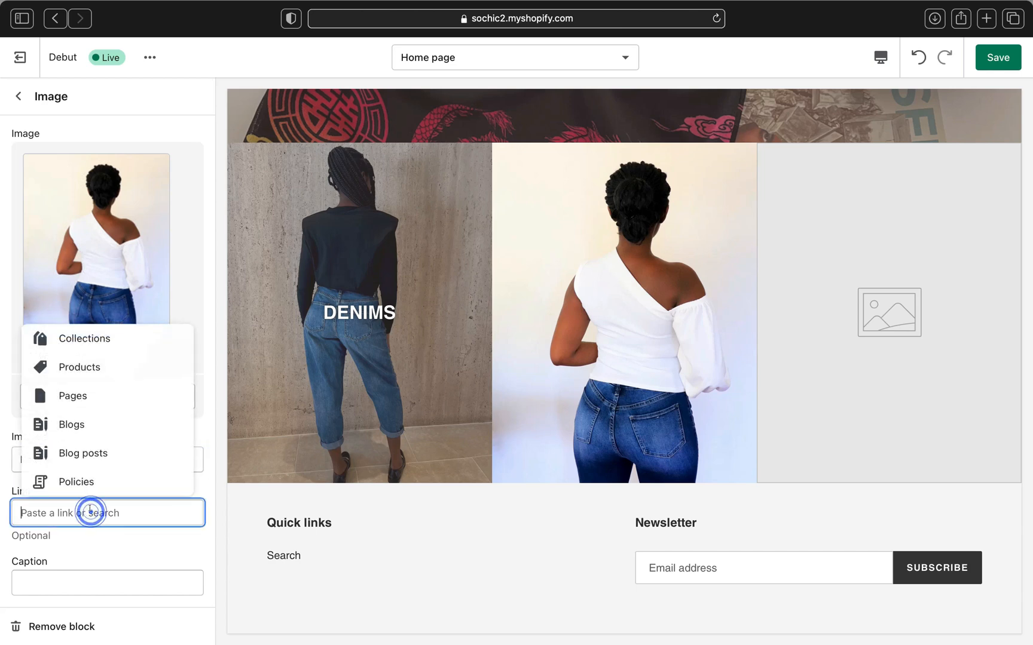
{"action": "left_click", "coordinate": [97, 366]}
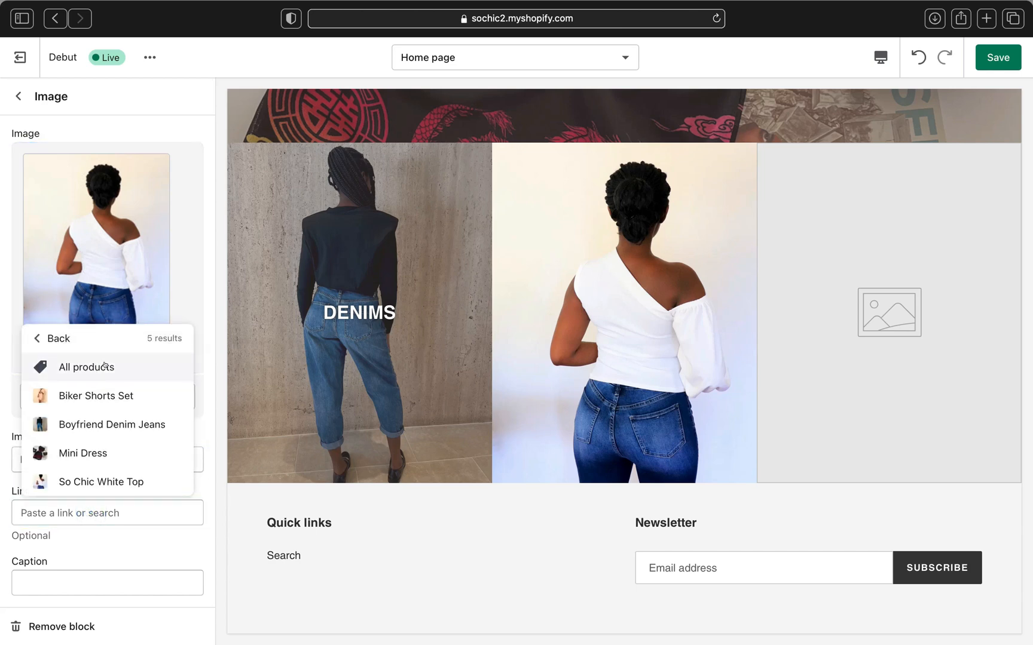
{"action": "left_click", "coordinate": [95, 473]}
Caption the second Gallery image "TOPS" and save the theme changes, returning to the section list.
{"action": "left_click", "coordinate": [82, 584]}
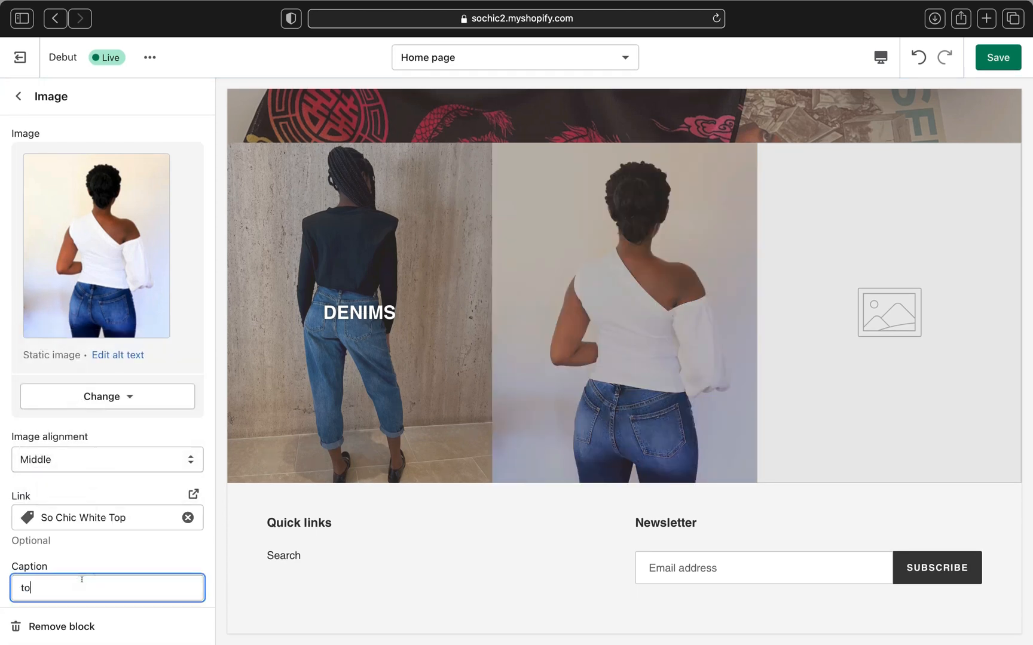
{"action": "key", "text": "BackSpace"}
{"action": "key", "text": "BackSpace"}
{"action": "key", "text": "BackSpace"}
{"action": "type", "text": "Tops"}
{"action": "key", "text": "BackSpace"}
{"action": "key", "text": "BackSpace"}
{"action": "type", "text": "ps"}
{"action": "key", "text": "BackSpace"}
{"action": "key", "text": "BackSpace"}
{"action": "key", "text": "BackSpace"}
{"action": "type", "text": "OPS"}
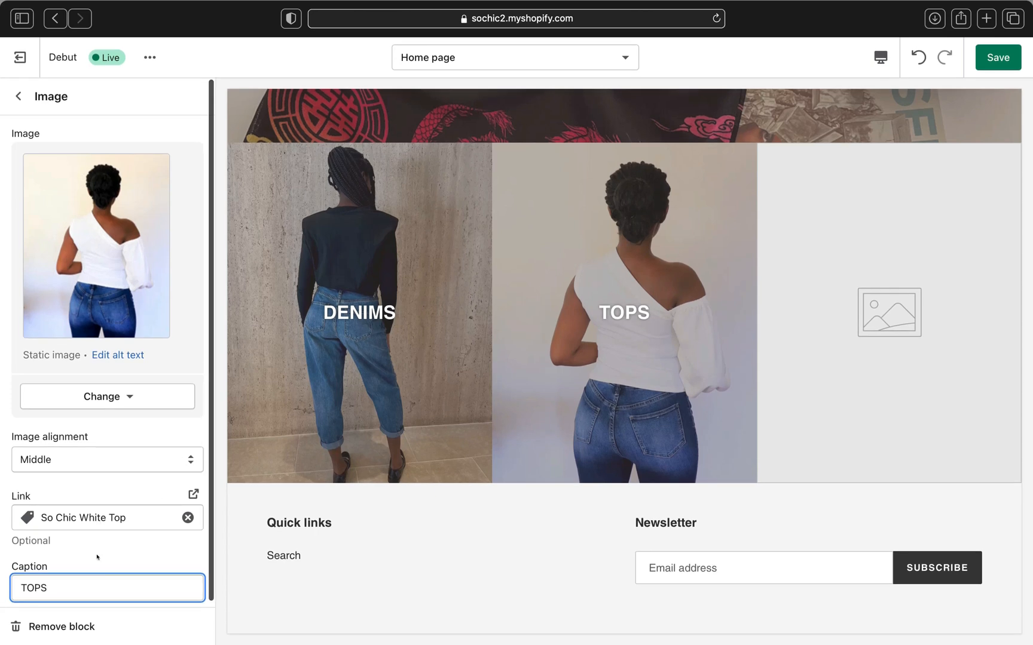
{"action": "left_click", "coordinate": [99, 556]}
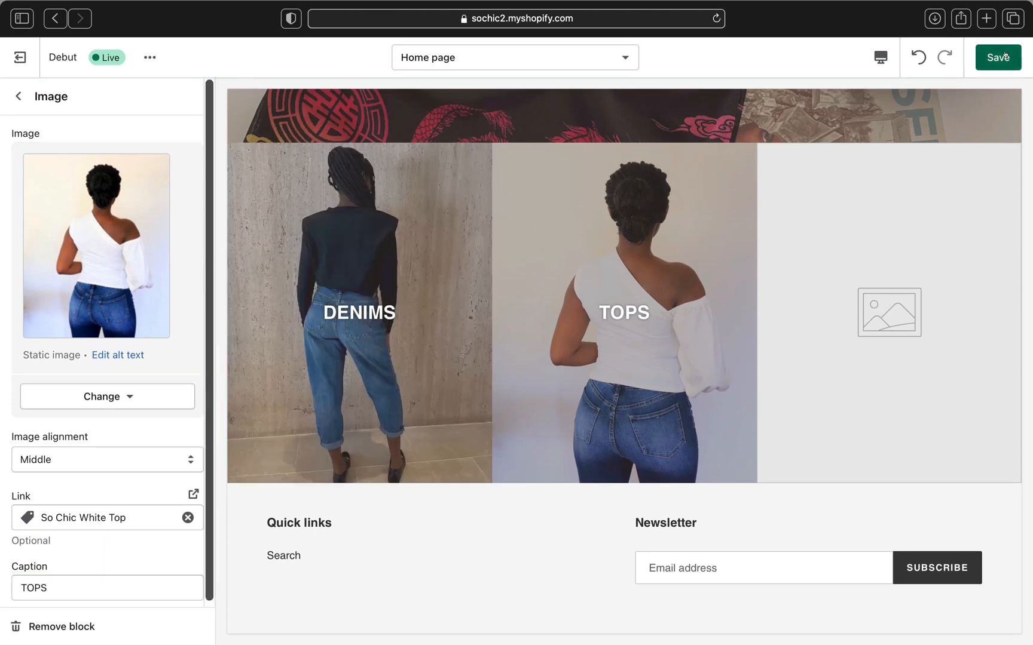
{"action": "left_click", "coordinate": [1005, 57]}
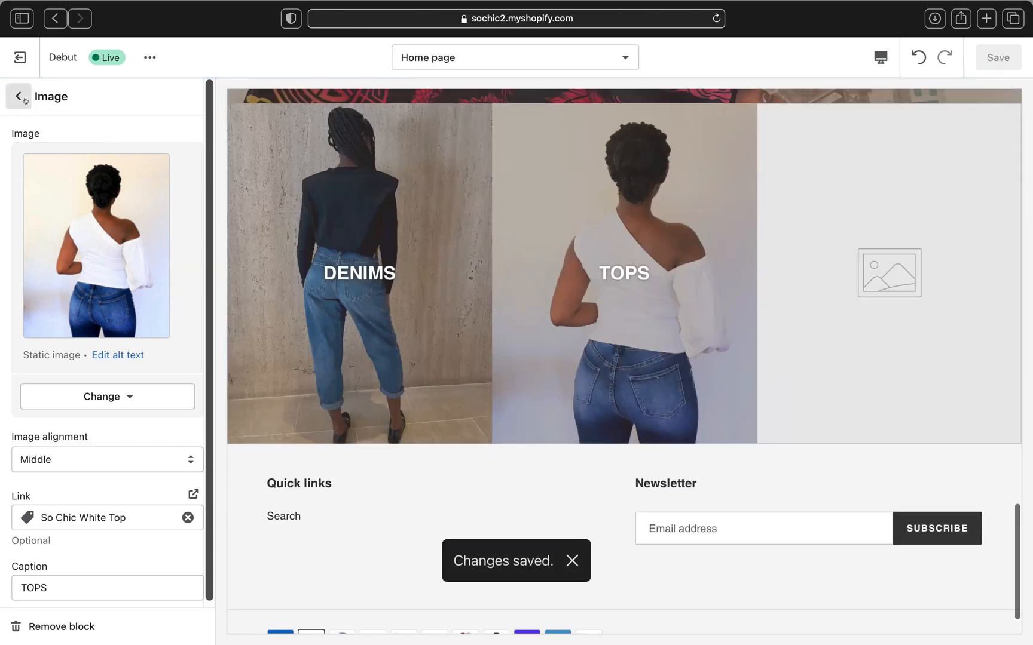
{"action": "left_click", "coordinate": [19, 96]}
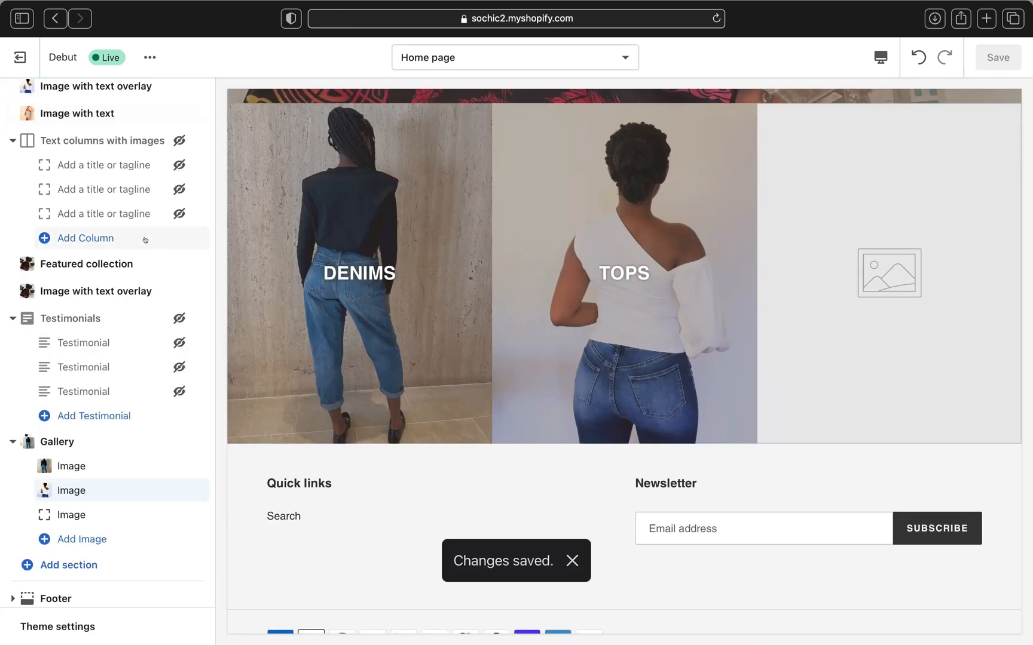
Set the third Gallery image to the library photo of the peach top and biker shorts.
{"action": "left_click", "coordinate": [156, 514]}
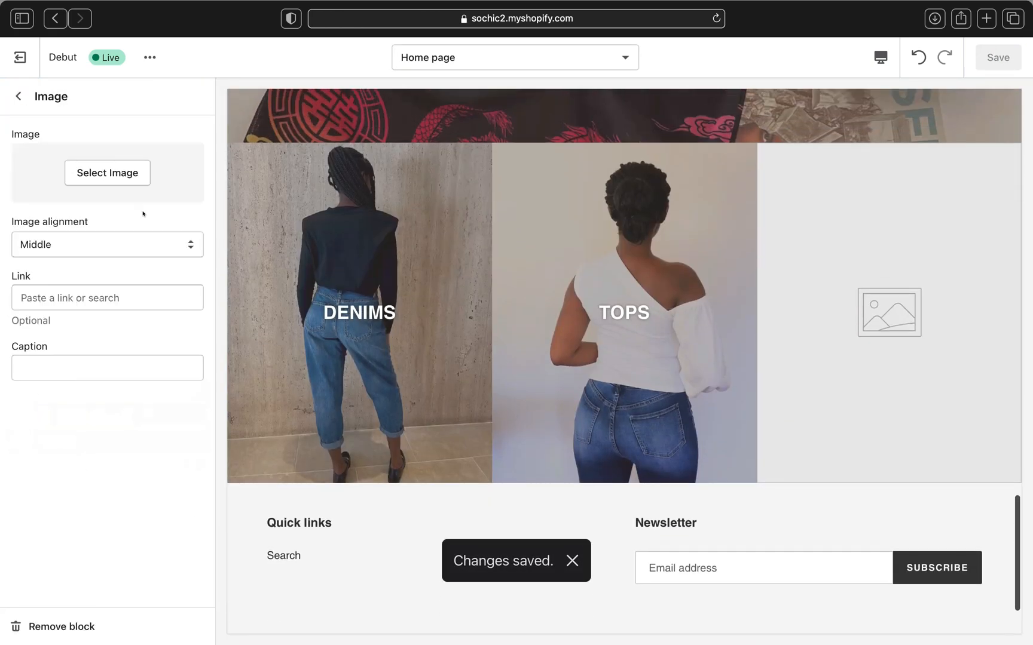
{"action": "left_click", "coordinate": [122, 171]}
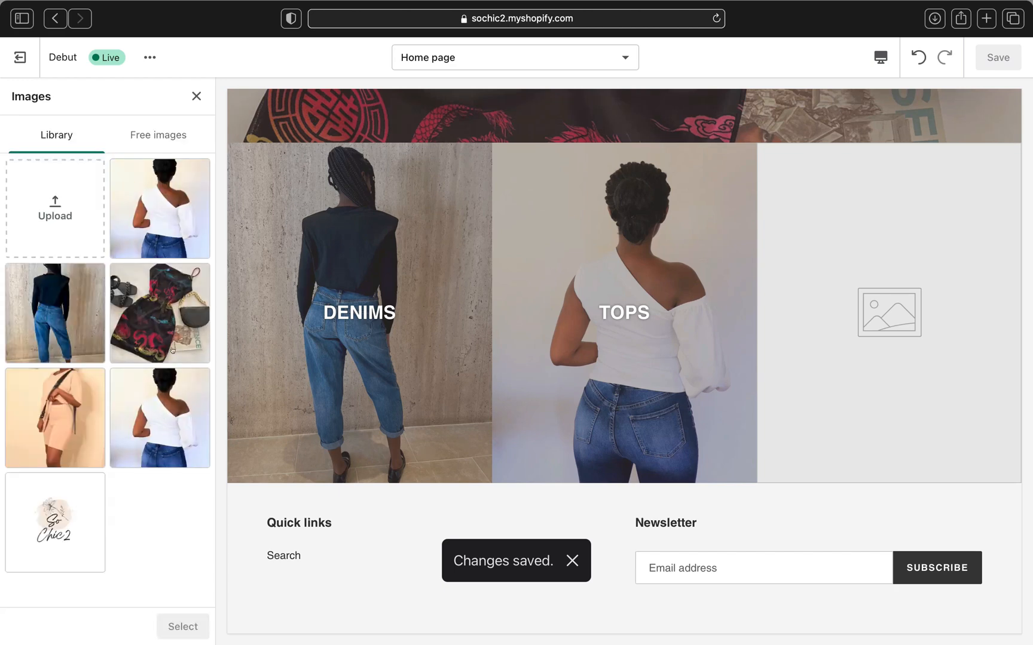
{"action": "left_click", "coordinate": [85, 422]}
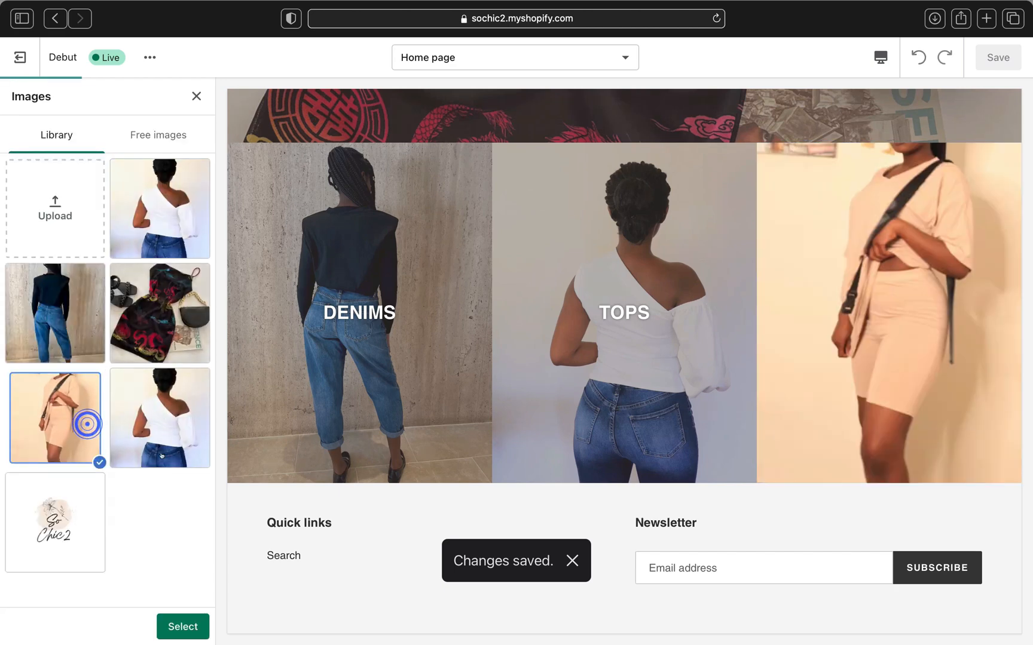
{"action": "left_click", "coordinate": [180, 625]}
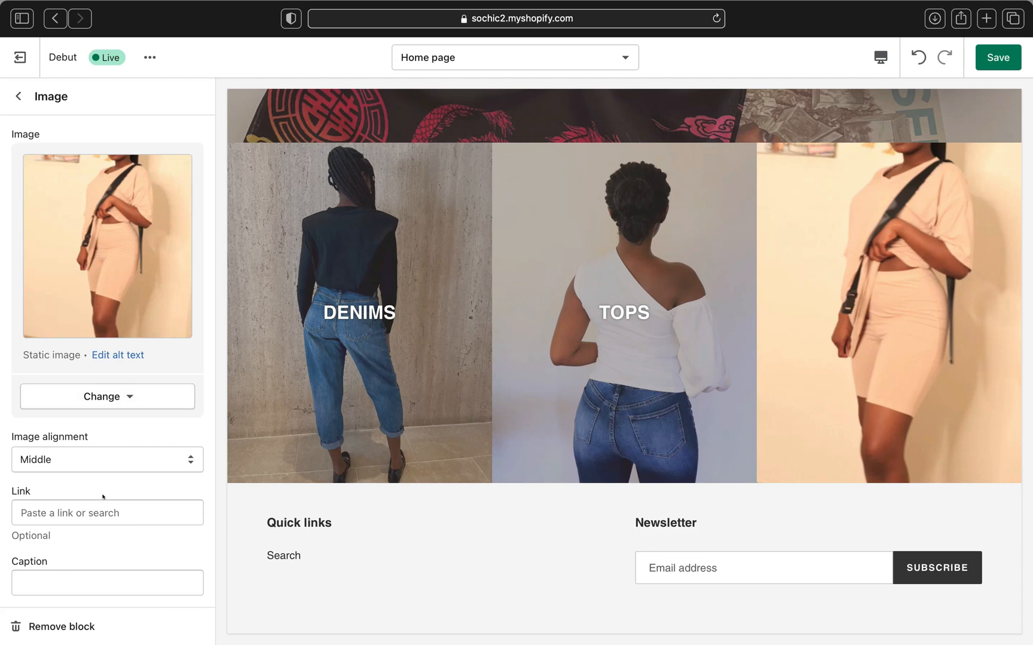
Give the third Gallery image the caption "SETS".
{"action": "left_click", "coordinate": [69, 571]}
{"action": "type", "text": "s"}
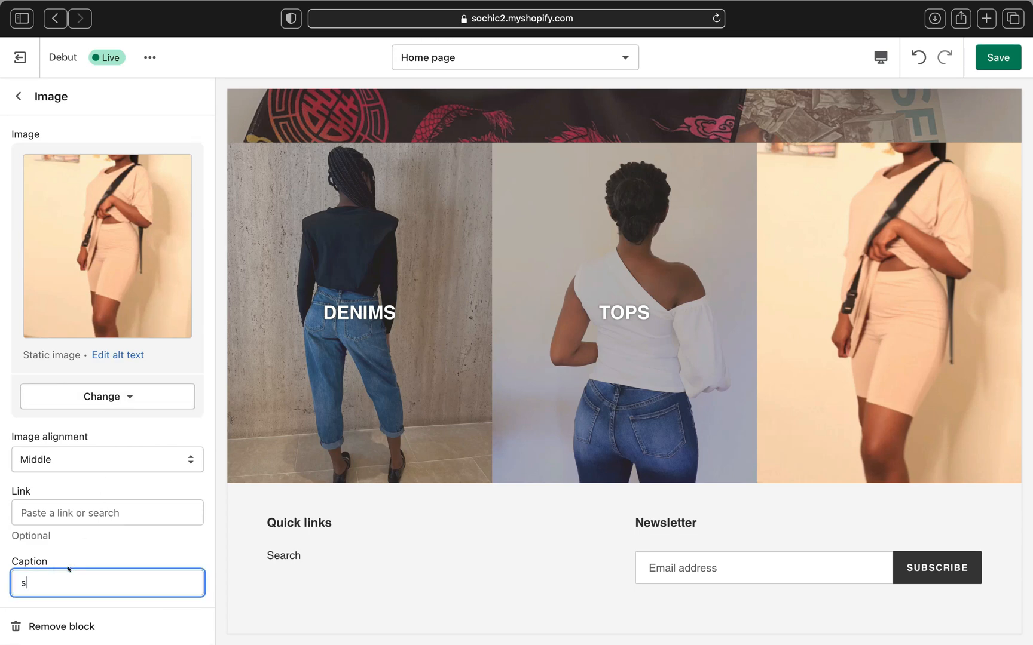
{"action": "key", "text": "BackSpace"}
{"action": "type", "text": "SE"}
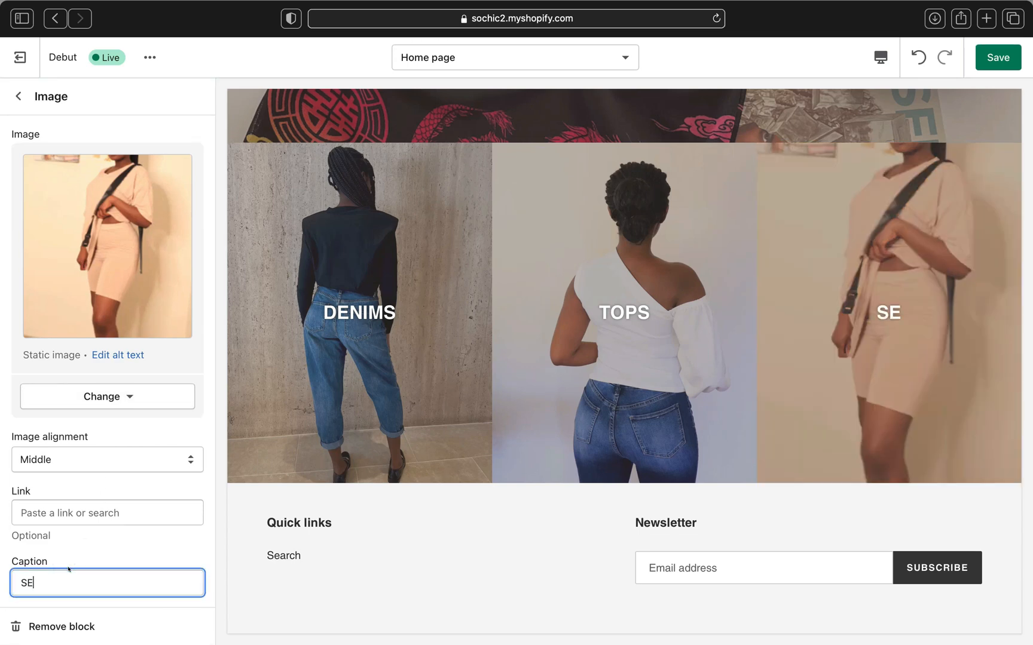
{"action": "type", "text": "TS"}
Link the third Gallery image to the Biker Shorts Set product and save the theme changes, returning to the section list.
{"action": "left_click", "coordinate": [71, 512]}
{"action": "left_click", "coordinate": [80, 365]}
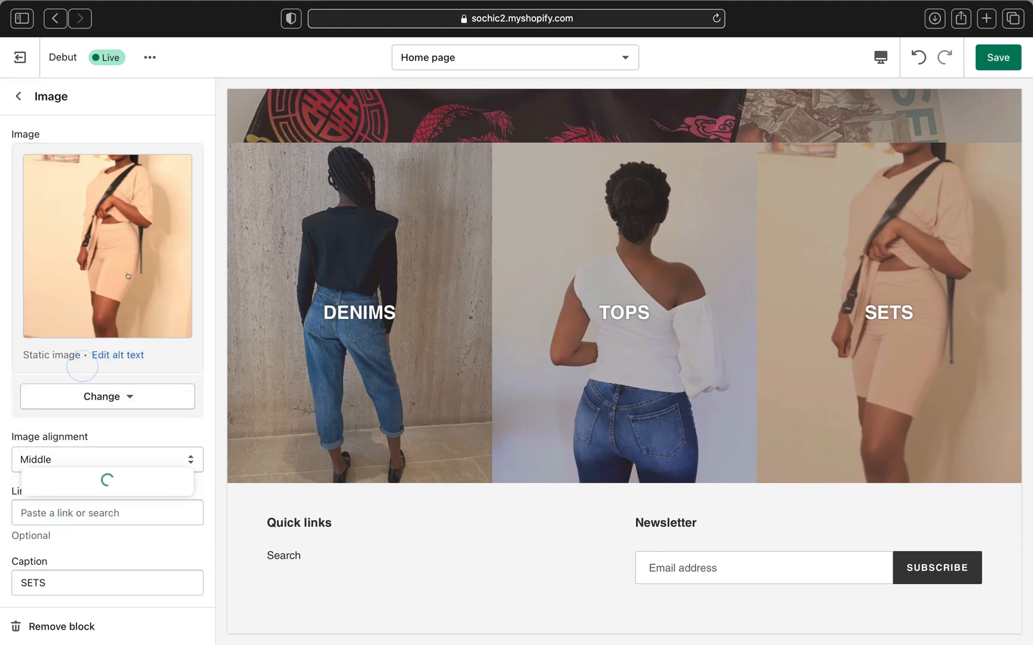
{"action": "left_click", "coordinate": [101, 394]}
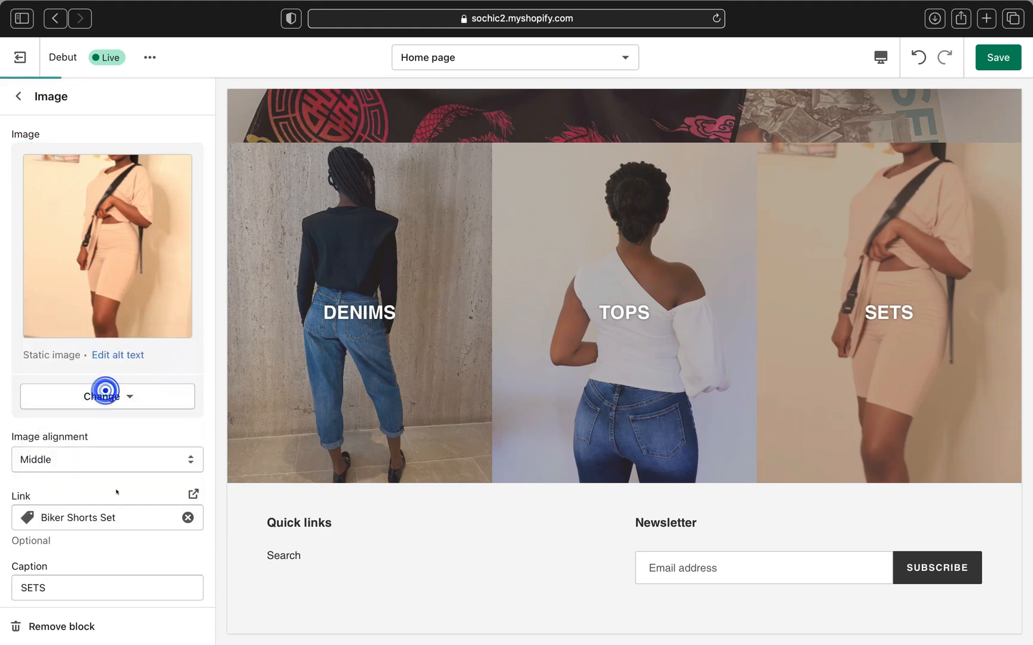
{"action": "left_click", "coordinate": [1008, 55]}
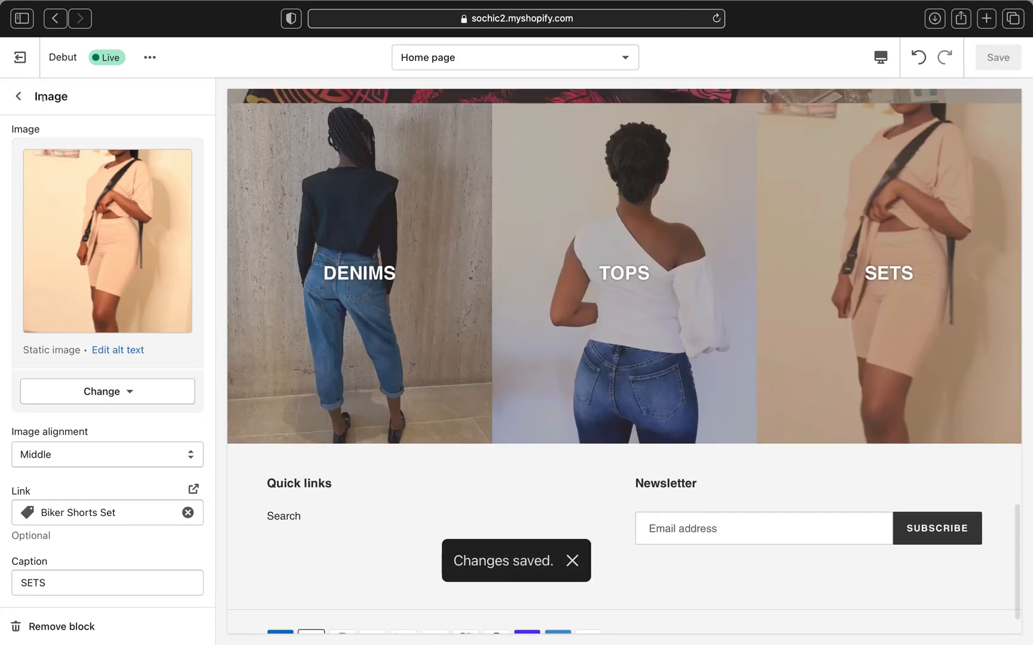
{"action": "left_click", "coordinate": [42, 98]}
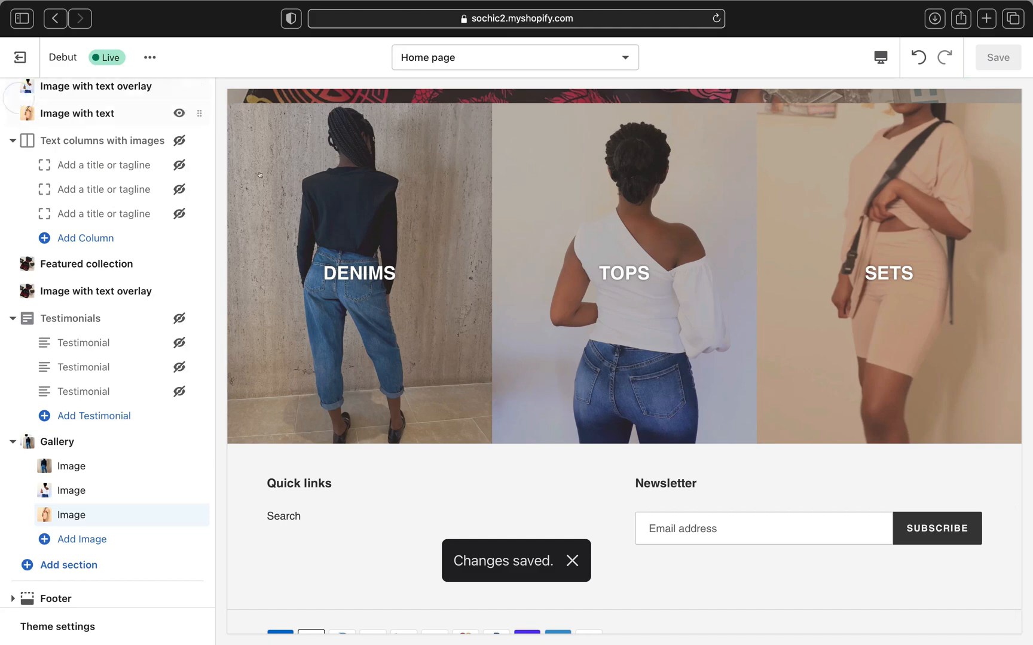
Check the DENIMS gallery image's product link in the preview, inspecting the color choices and selecting Medium as the size.
{"action": "scroll", "coordinate": [359, 389], "scroll_direction": "down", "scroll_amount": 2}
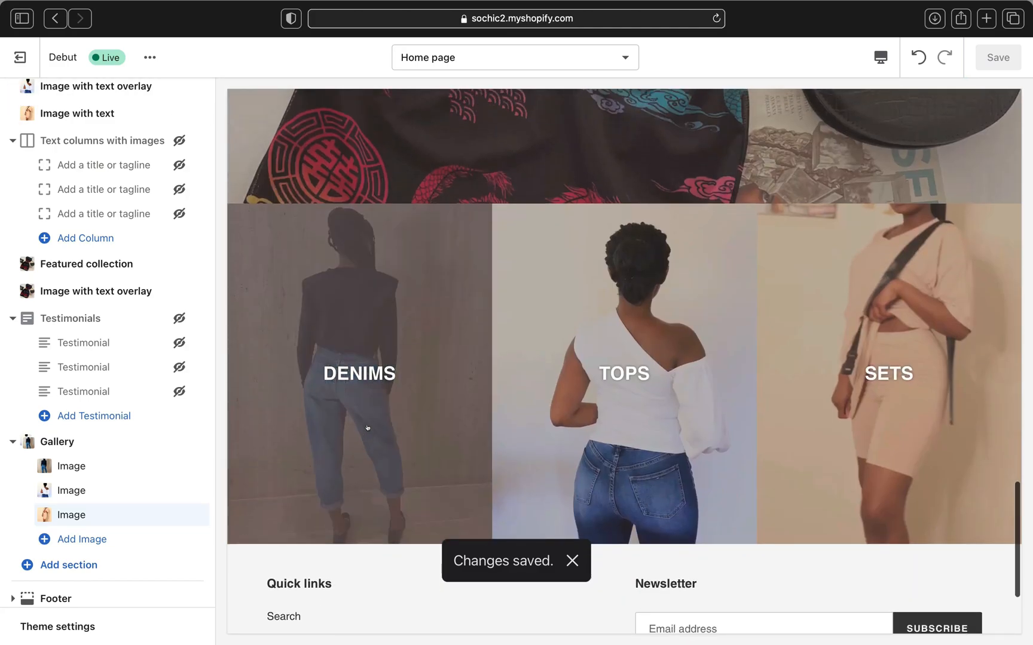
{"action": "left_click", "coordinate": [367, 363]}
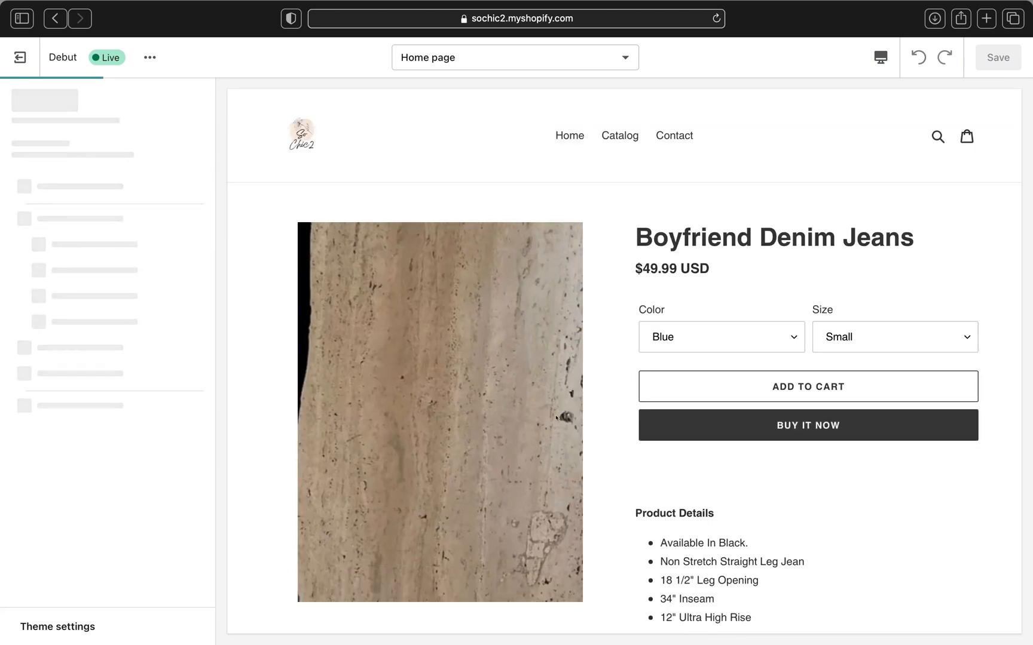
{"action": "scroll", "coordinate": [556, 417], "scroll_direction": "down", "scroll_amount": 1}
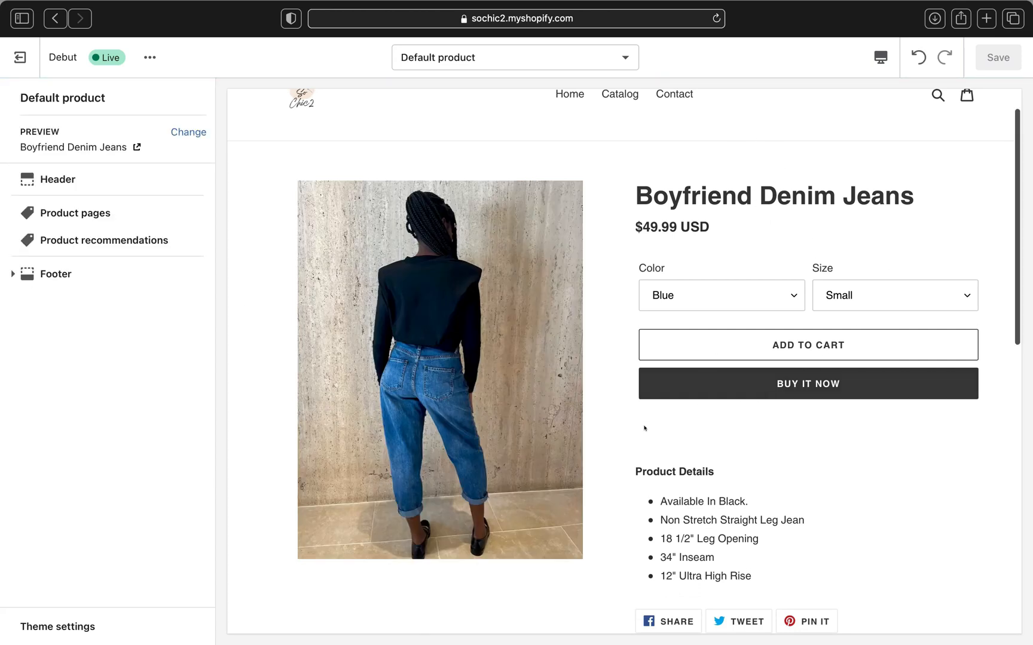
{"action": "scroll", "coordinate": [795, 429], "scroll_direction": "down", "scroll_amount": 3}
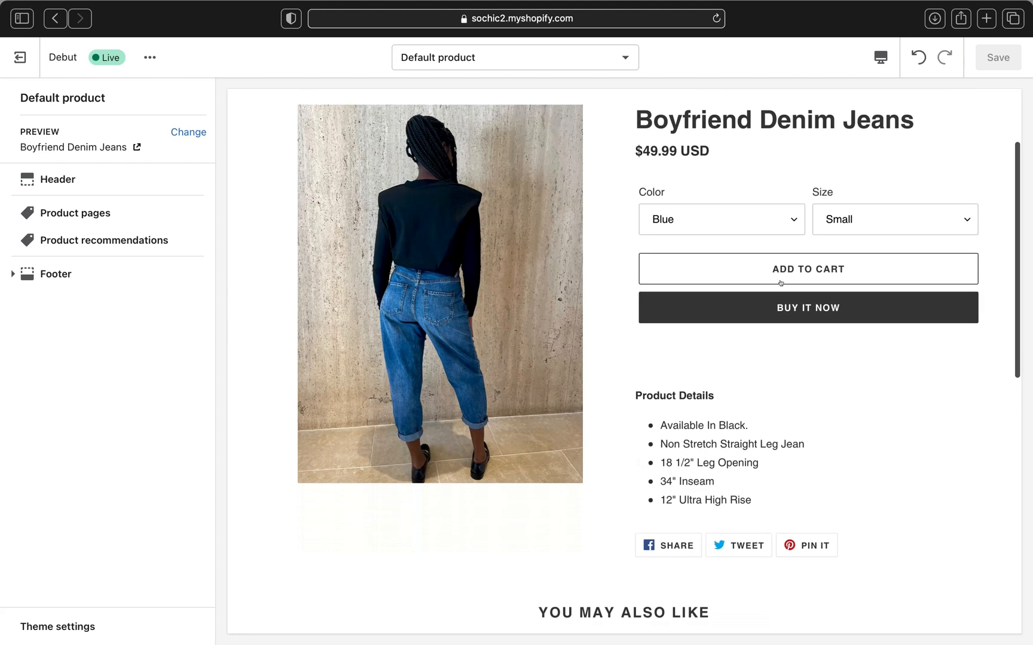
{"action": "left_click", "coordinate": [792, 217]}
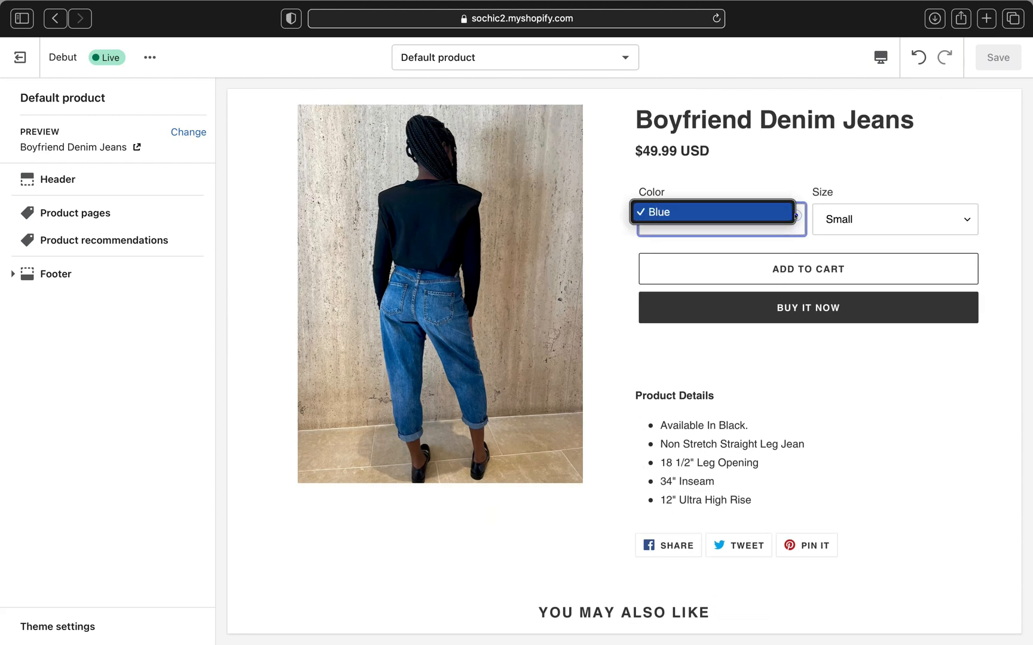
{"action": "left_click", "coordinate": [957, 215]}
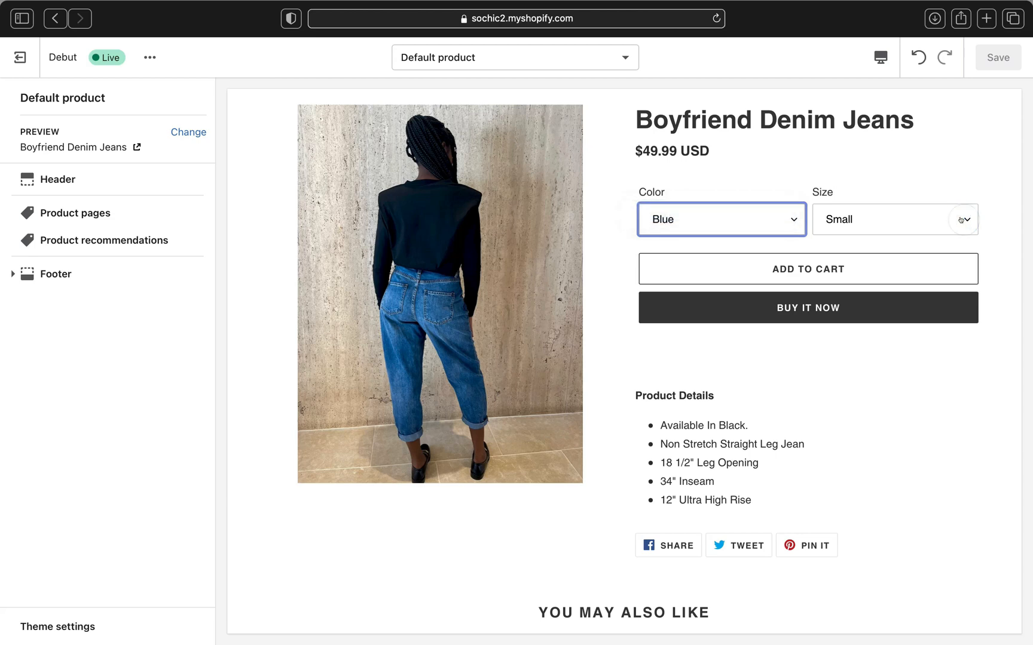
{"action": "left_click", "coordinate": [960, 217]}
{"action": "left_click", "coordinate": [898, 237]}
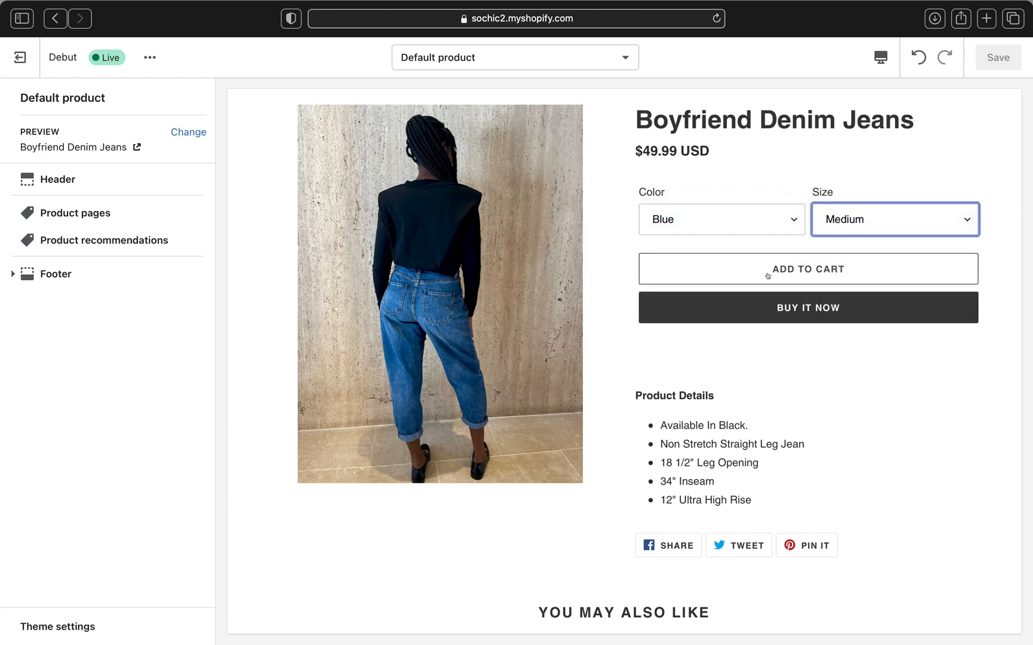
Examine the jeans' product details and recommended products, and return to the Gallery on the home page.
{"action": "scroll", "coordinate": [788, 314], "scroll_direction": "down", "scroll_amount": 5}
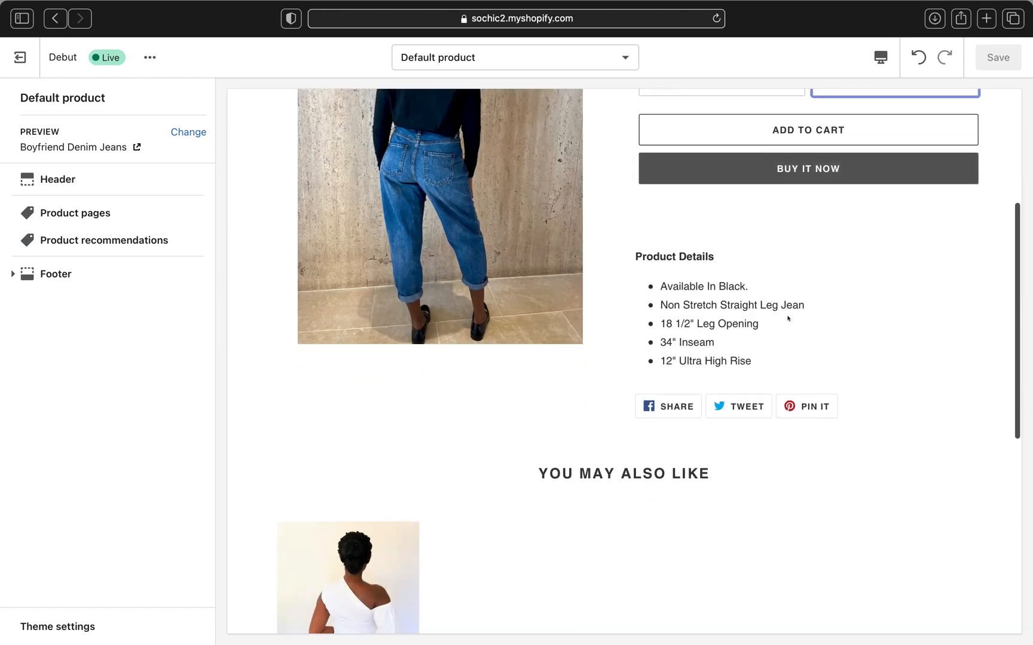
{"action": "scroll", "coordinate": [696, 384], "scroll_direction": "down", "scroll_amount": 8}
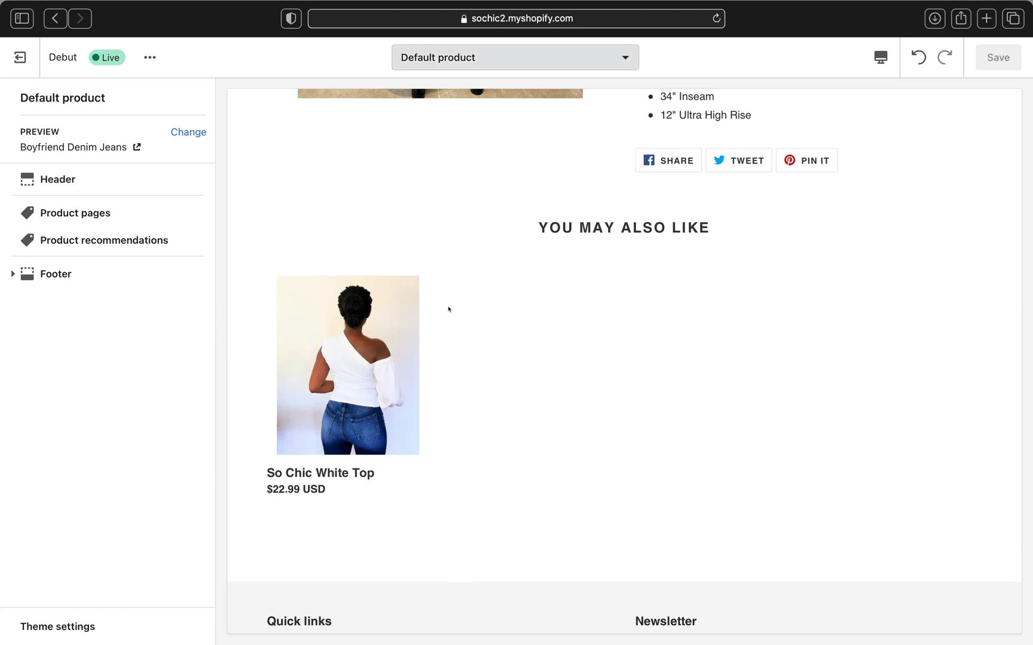
{"action": "scroll", "coordinate": [447, 306], "scroll_direction": "up", "scroll_amount": 15}
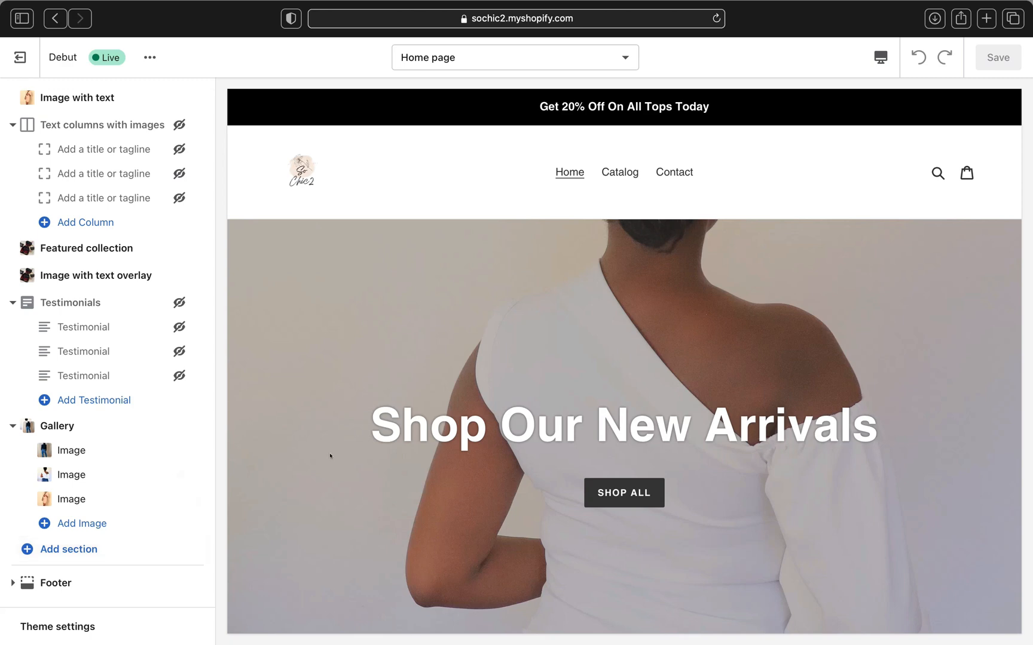
{"action": "scroll", "coordinate": [330, 456], "scroll_direction": "down", "scroll_amount": 20}
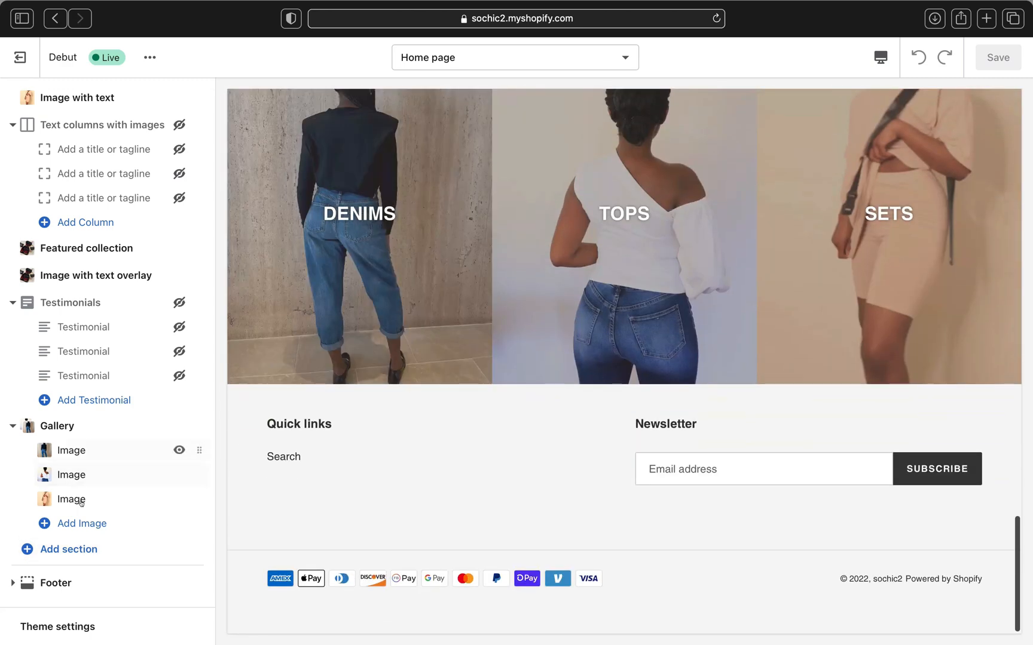
Add a fourth image block to the Gallery section and check its placement in the preview.
{"action": "left_click", "coordinate": [55, 523]}
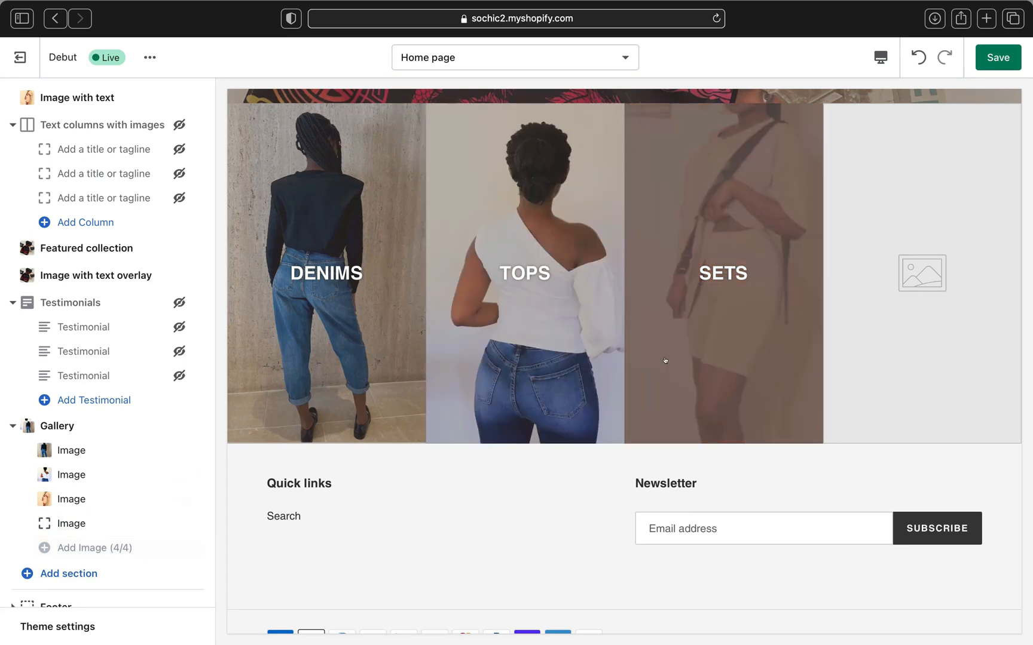
{"action": "scroll", "coordinate": [876, 293], "scroll_direction": "up", "scroll_amount": 3}
{"action": "scroll", "coordinate": [876, 292], "scroll_direction": "down", "scroll_amount": 2}
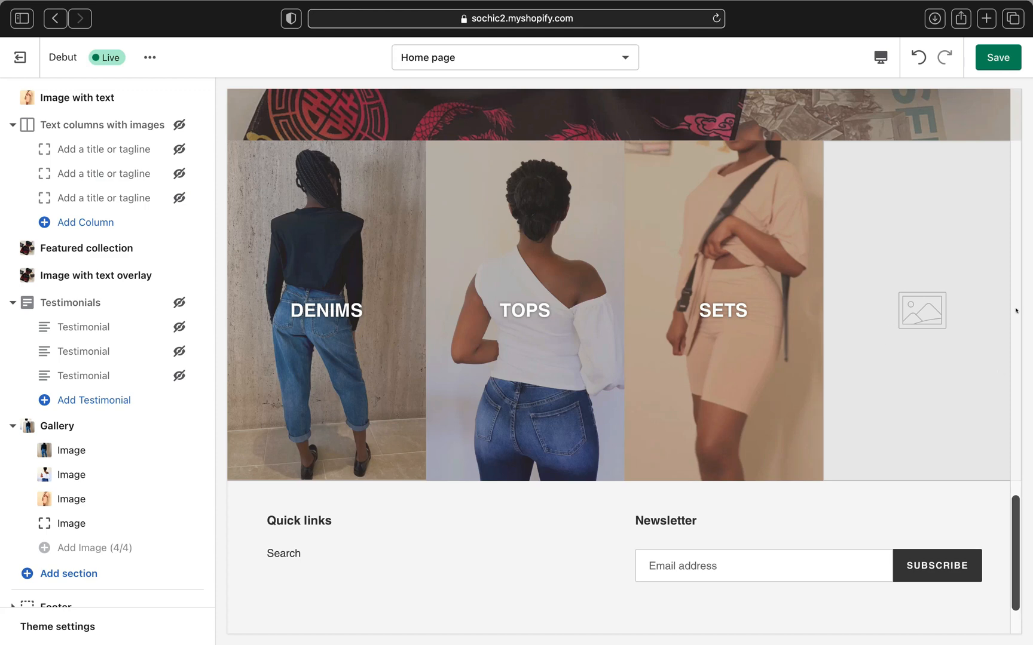
Hide the empty fourth Gallery image block and save the theme changes.
{"action": "left_click", "coordinate": [148, 476]}
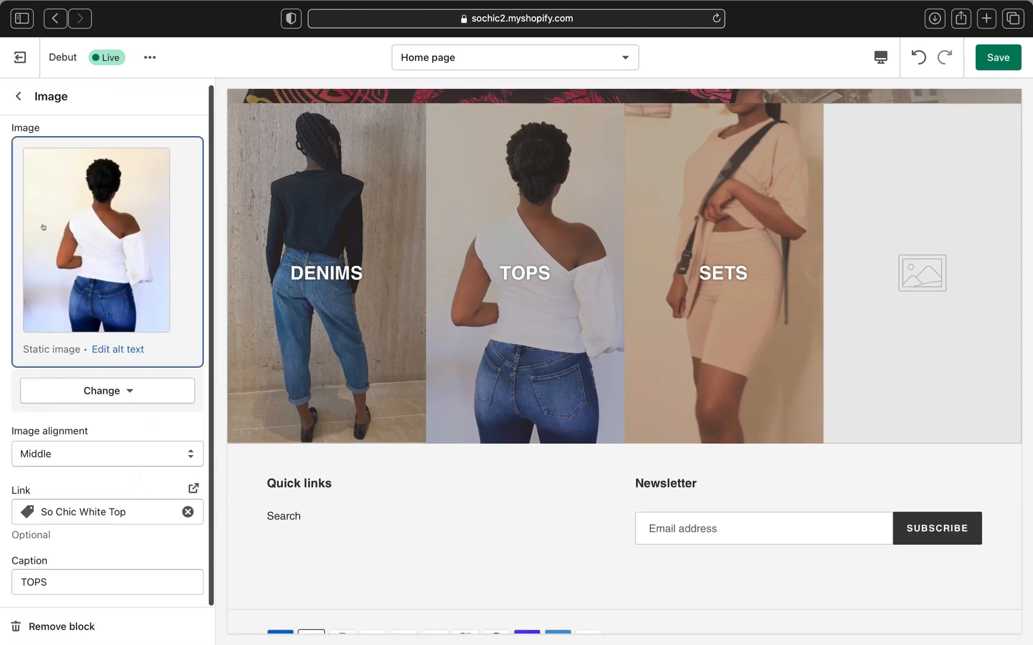
{"action": "left_click", "coordinate": [19, 96]}
{"action": "scroll", "coordinate": [155, 514], "scroll_direction": "down", "scroll_amount": 1}
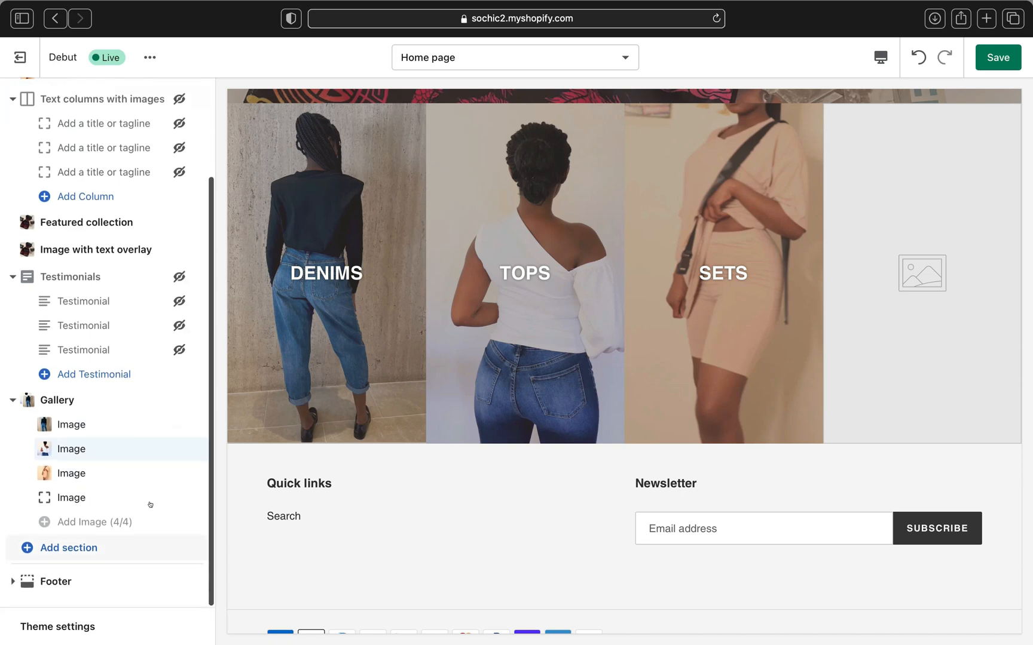
{"action": "left_click", "coordinate": [177, 500]}
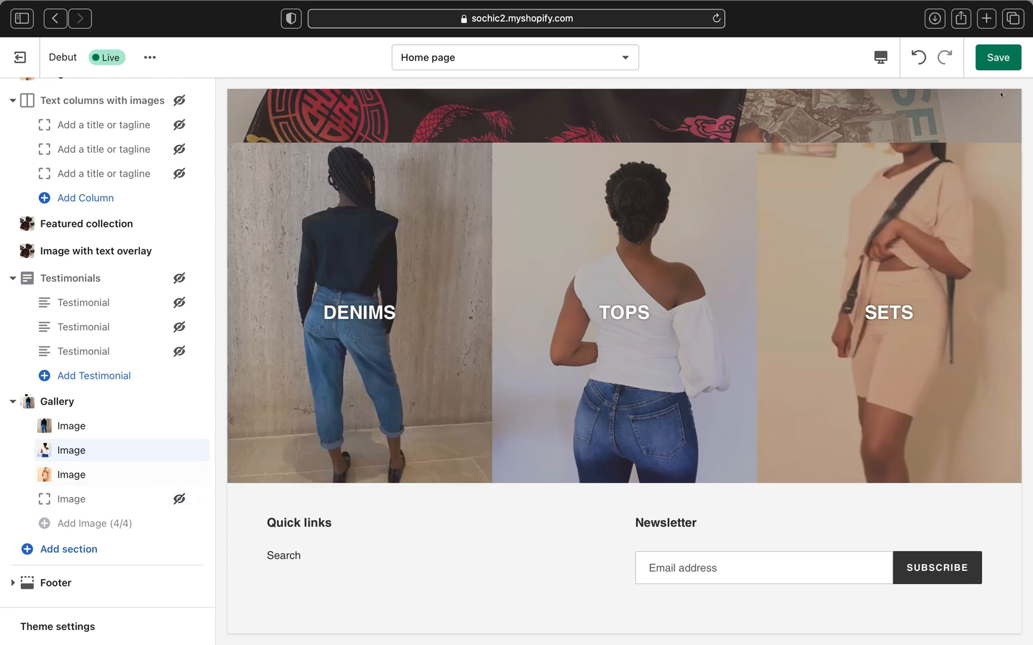
{"action": "left_click", "coordinate": [998, 61]}
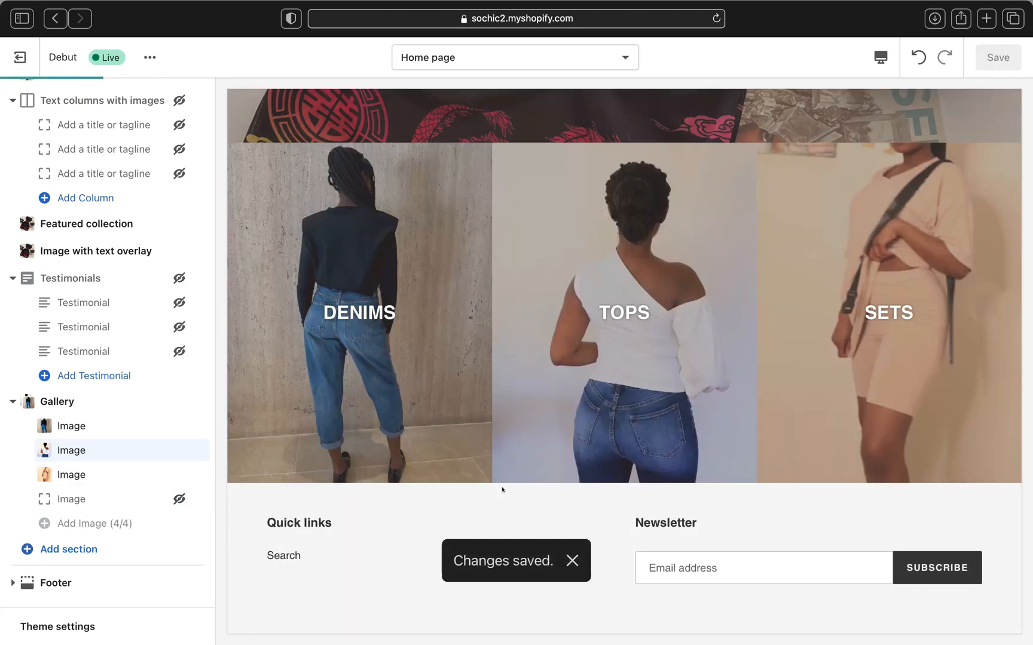
Open the Footer section's settings and switch the payment icons off and back on to compare the preview.
{"action": "scroll", "coordinate": [502, 489], "scroll_direction": "down", "scroll_amount": 3}
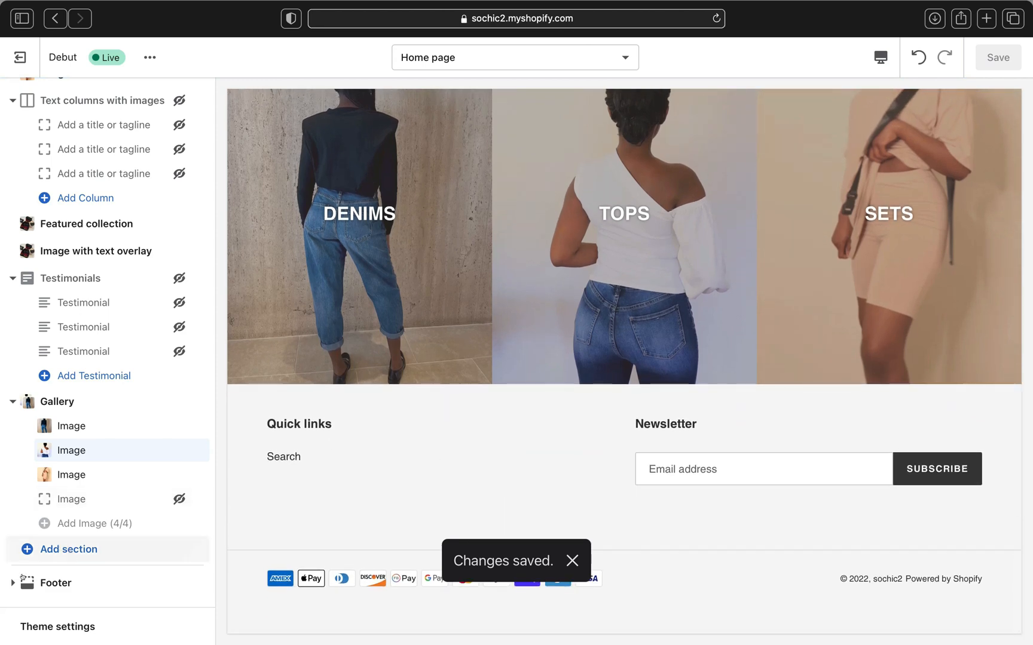
{"action": "left_click", "coordinate": [36, 582]}
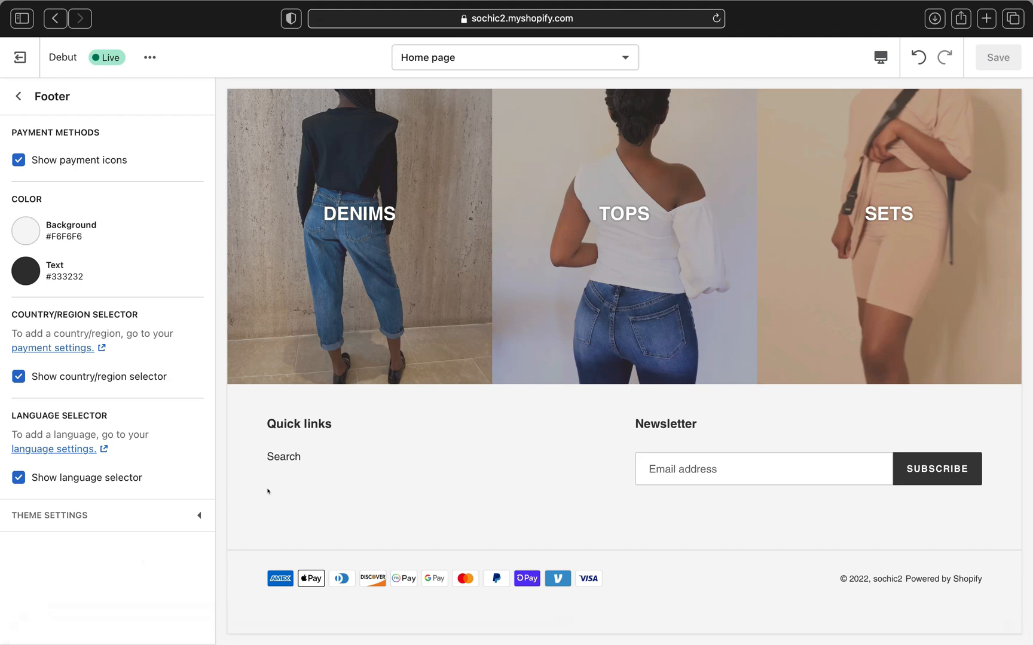
{"action": "left_click", "coordinate": [18, 160]}
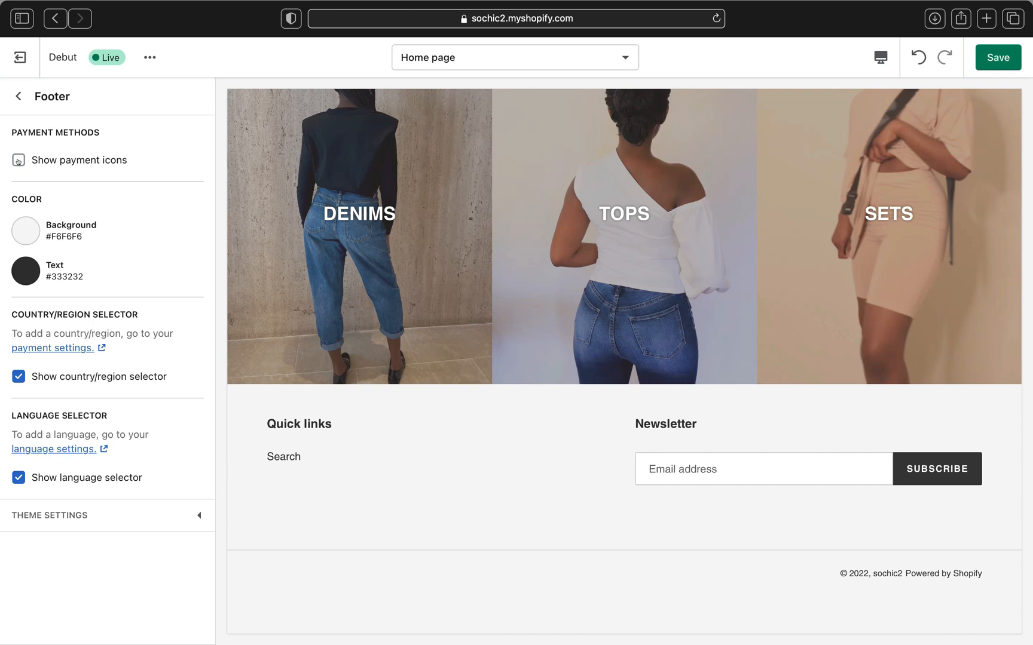
{"action": "left_click", "coordinate": [19, 160]}
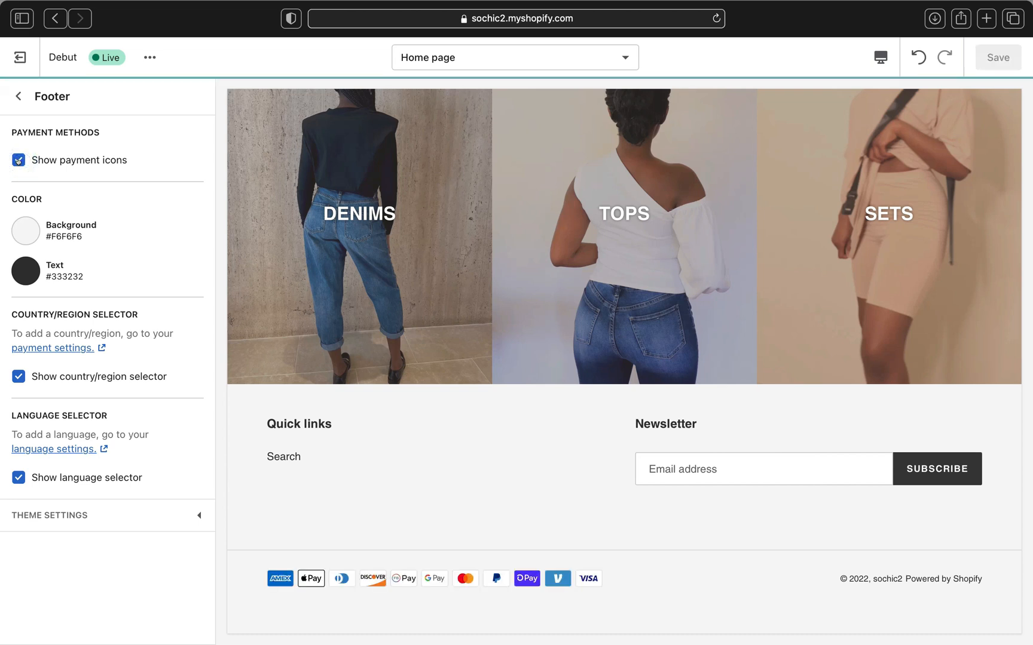
{"action": "mouse_move", "coordinate": [254, 599]}
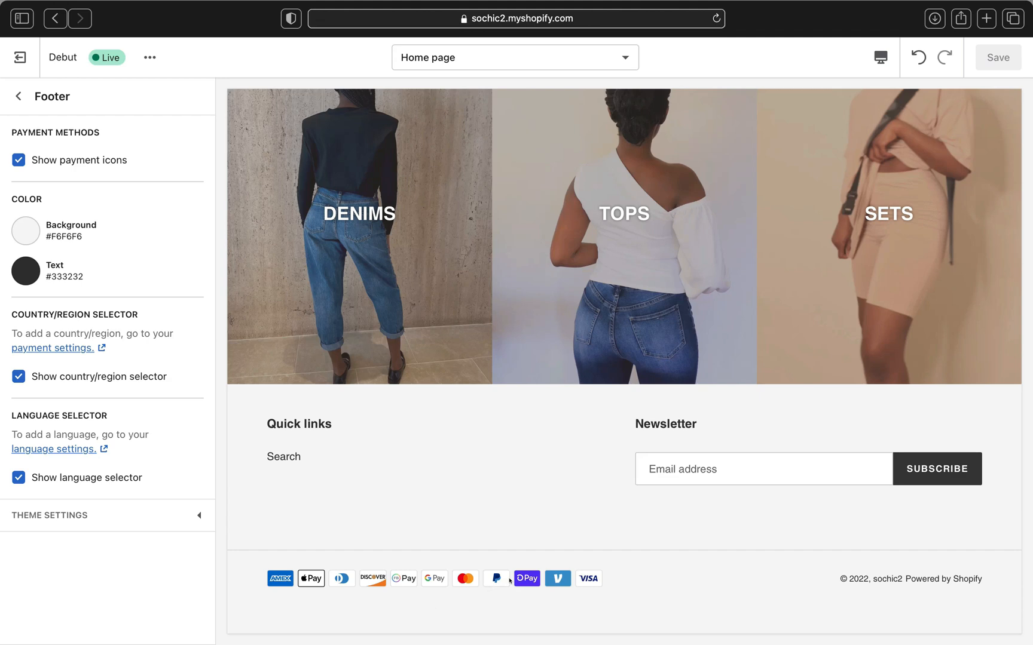
Set the footer's text color to black, #000000.
{"action": "left_click", "coordinate": [27, 276]}
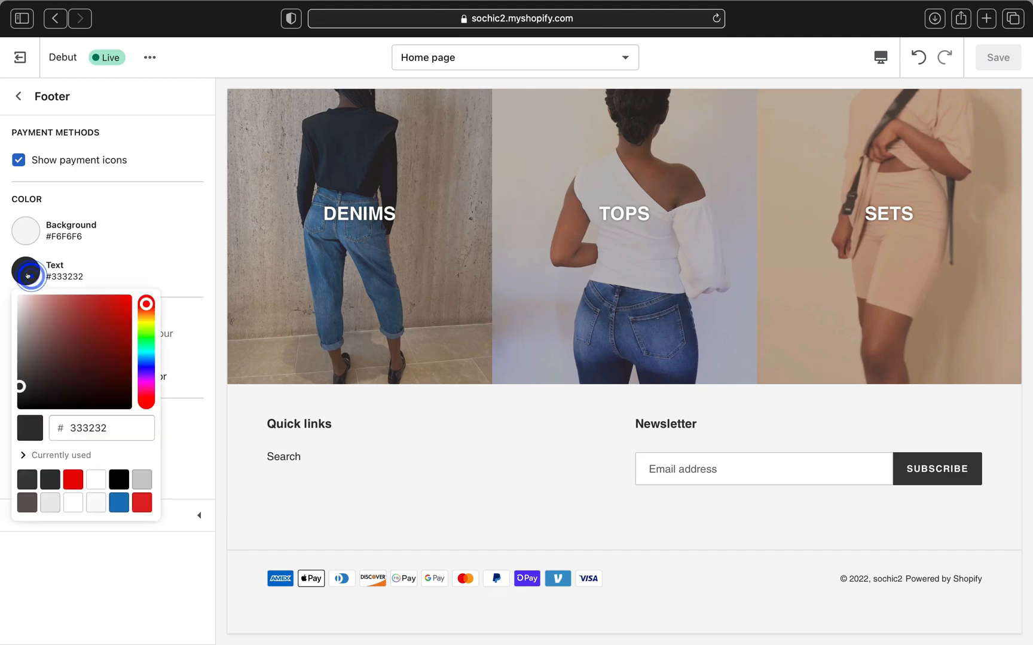
{"action": "left_click", "coordinate": [117, 476]}
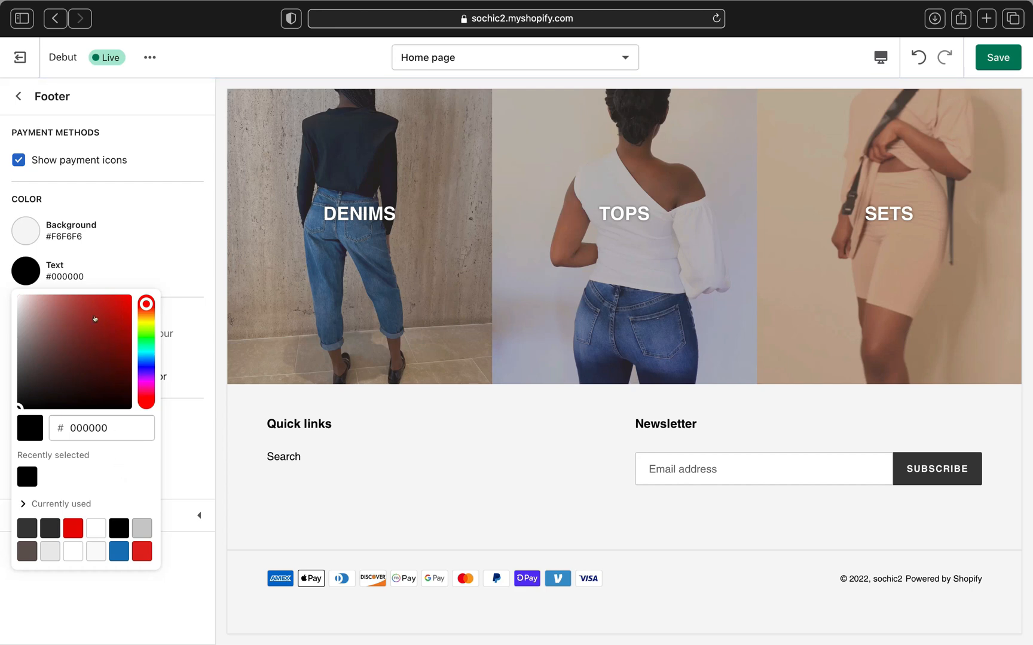
{"action": "left_click", "coordinate": [132, 220]}
Set the footer's background color to white, #FFF.
{"action": "left_click", "coordinate": [24, 222]}
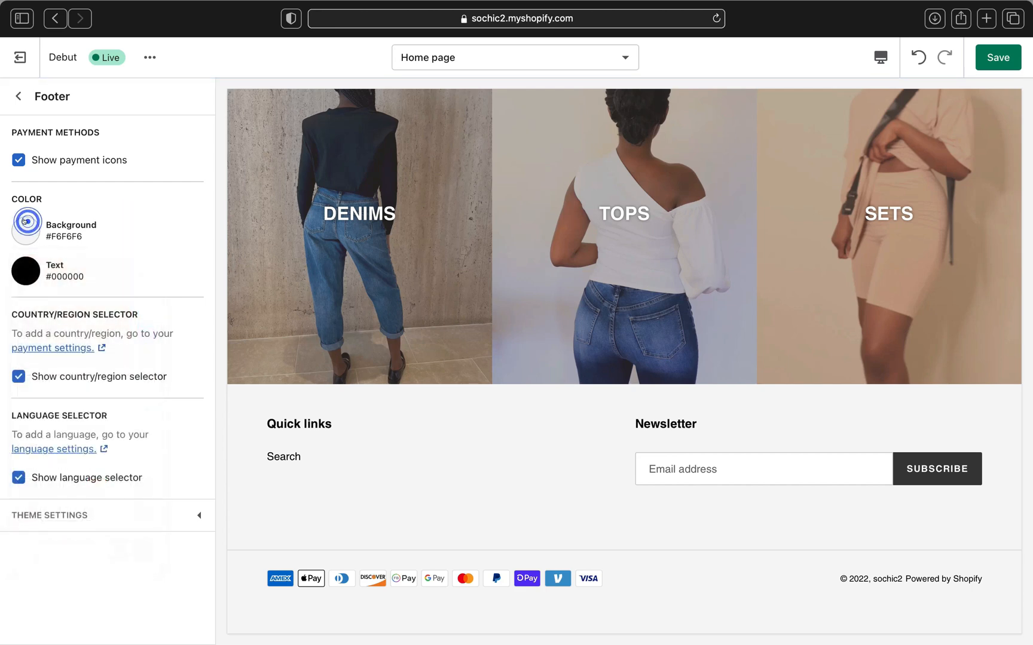
{"action": "left_click", "coordinate": [24, 223]}
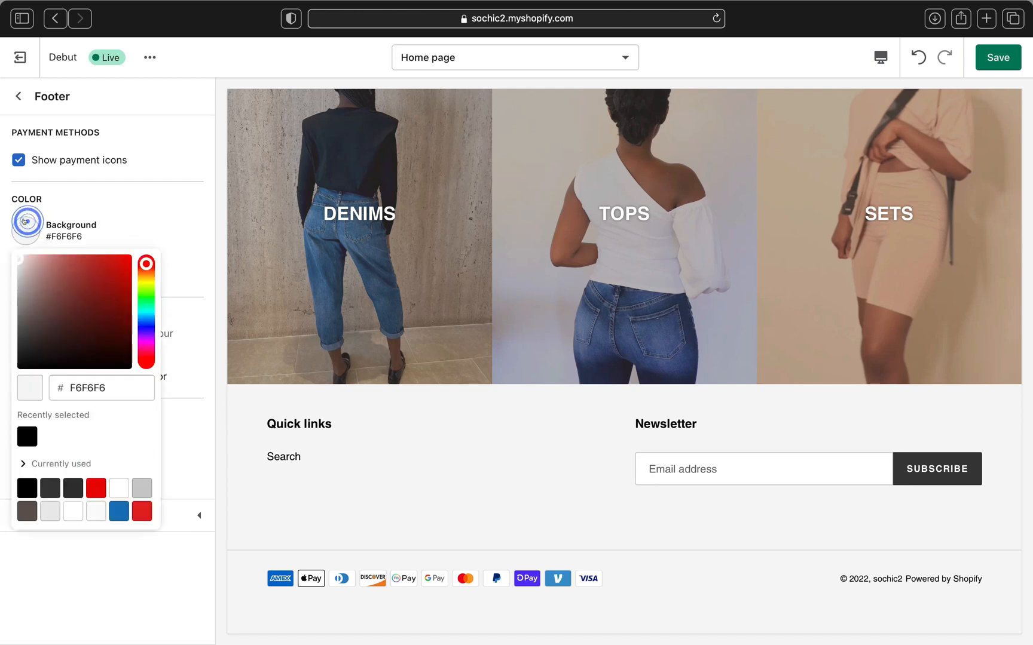
{"action": "left_click", "coordinate": [93, 511]}
{"action": "left_click", "coordinate": [72, 509]}
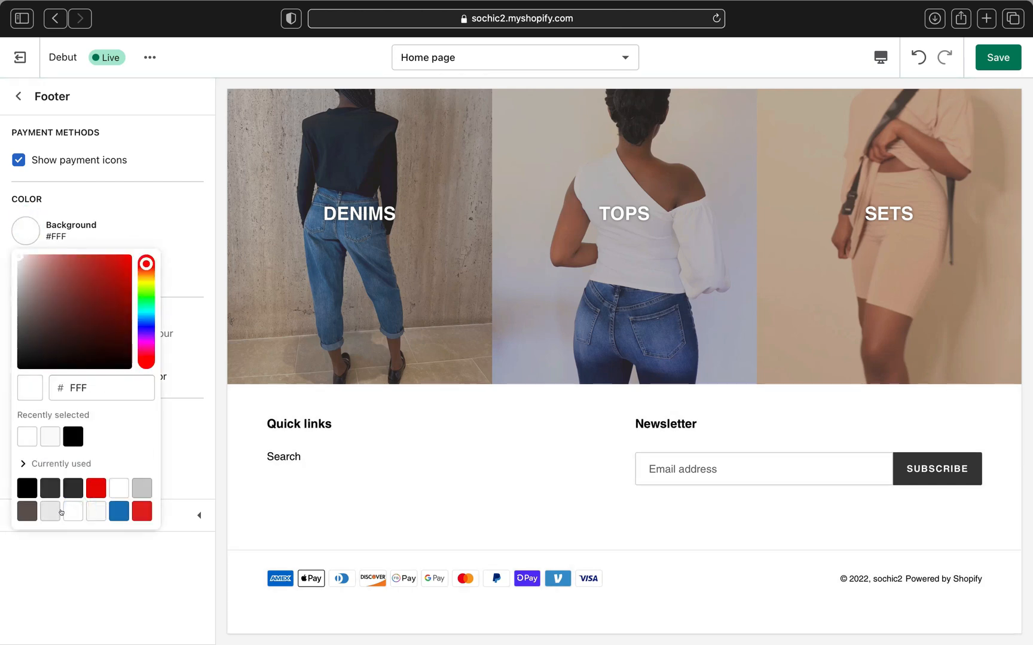
{"action": "left_click", "coordinate": [183, 199]}
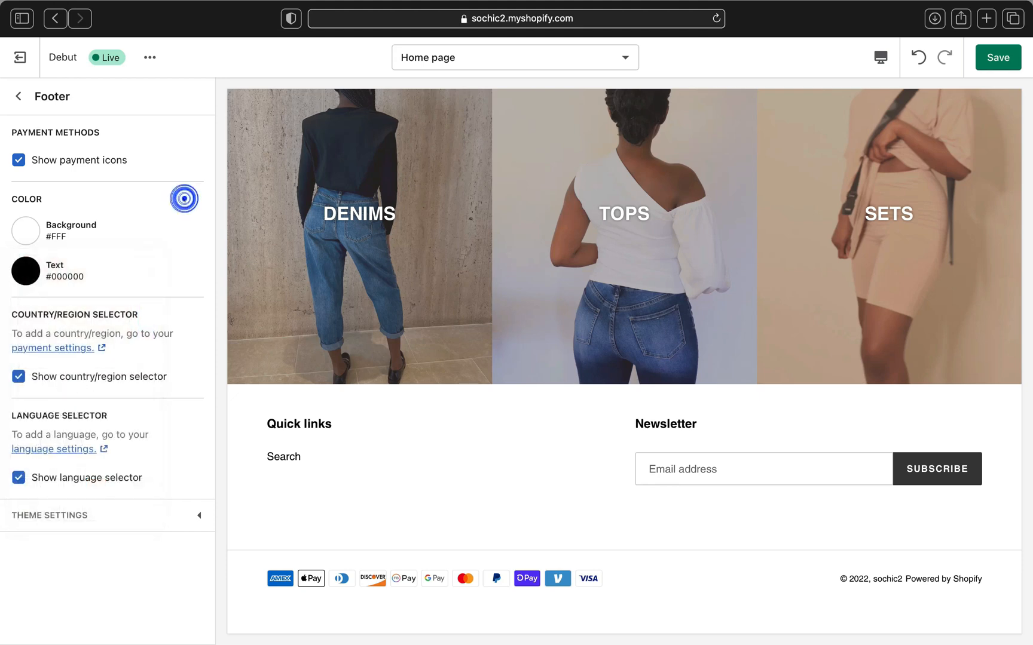
Leave the footer settings for the section list and save the theme changes.
{"action": "mouse_move", "coordinate": [2, 449]}
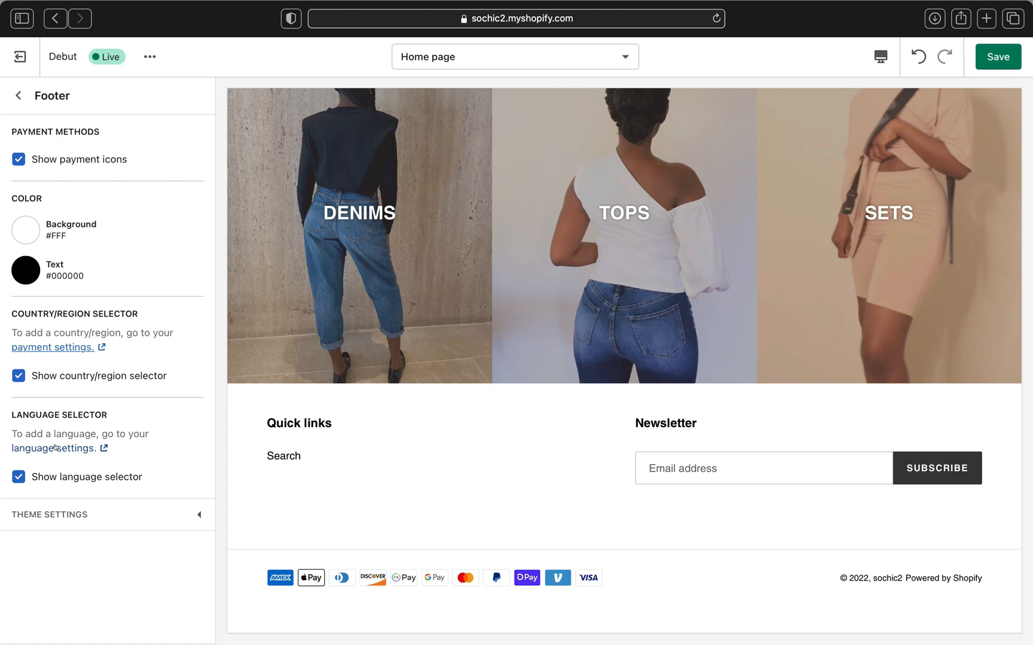
{"action": "left_click", "coordinate": [19, 96]}
{"action": "scroll", "coordinate": [134, 293], "scroll_direction": "down", "scroll_amount": 3}
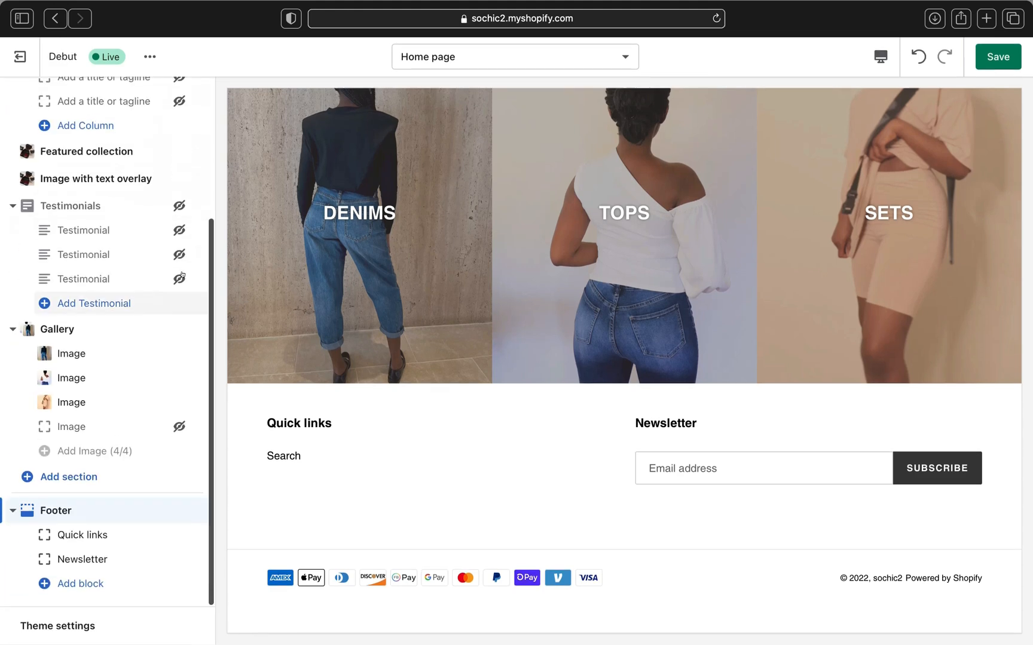
{"action": "left_click", "coordinate": [998, 57]}
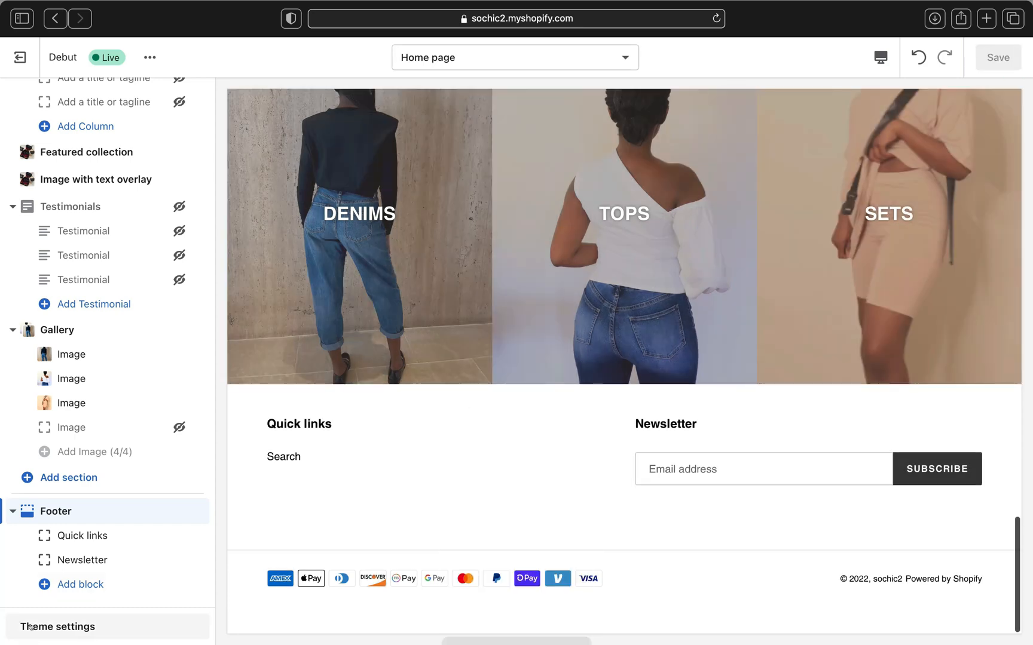
Open the theme-wide color settings and review them against the home page preview.
{"action": "left_click", "coordinate": [65, 628]}
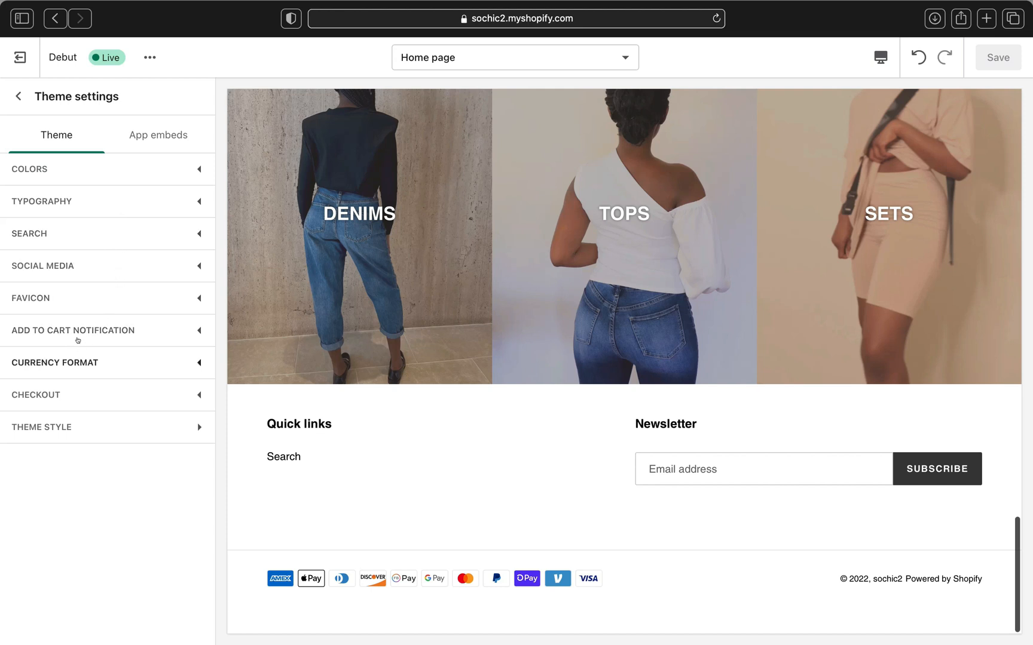
{"action": "left_click", "coordinate": [83, 163]}
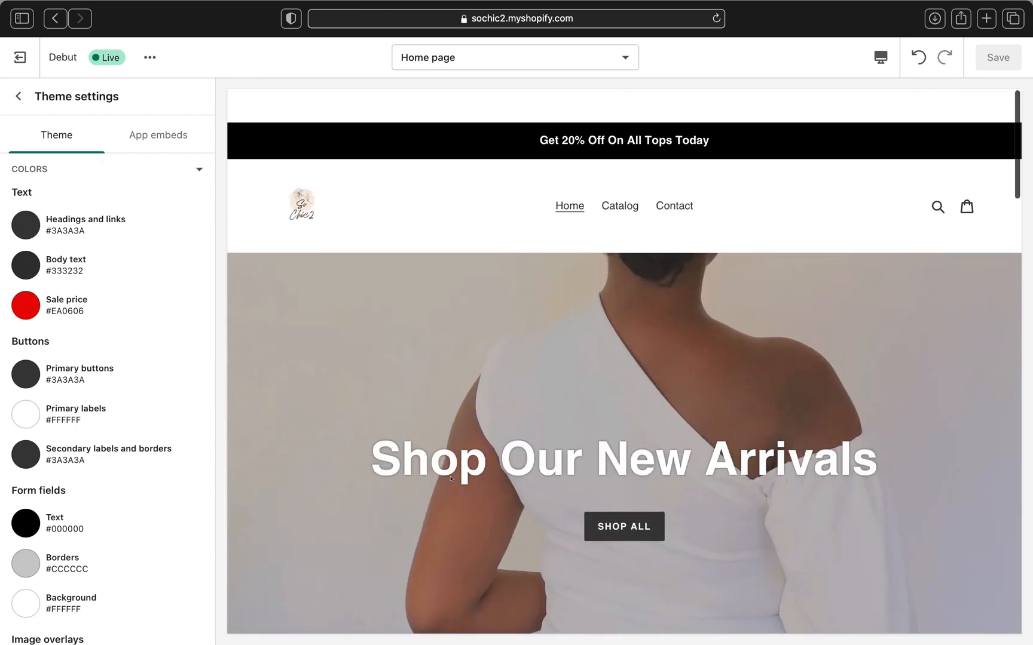
{"action": "scroll", "coordinate": [451, 479], "scroll_direction": "down", "scroll_amount": 15}
{"action": "scroll", "coordinate": [450, 480], "scroll_direction": "up", "scroll_amount": 20}
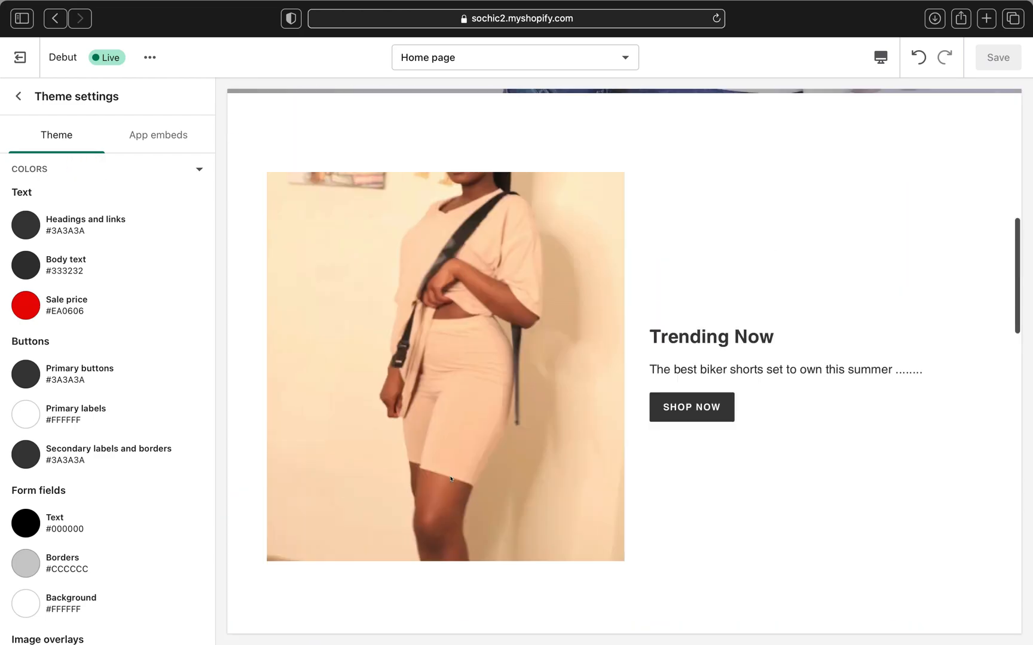
{"action": "scroll", "coordinate": [449, 478], "scroll_direction": "down", "scroll_amount": 1}
{"action": "scroll", "coordinate": [111, 459], "scroll_direction": "down", "scroll_amount": 1}
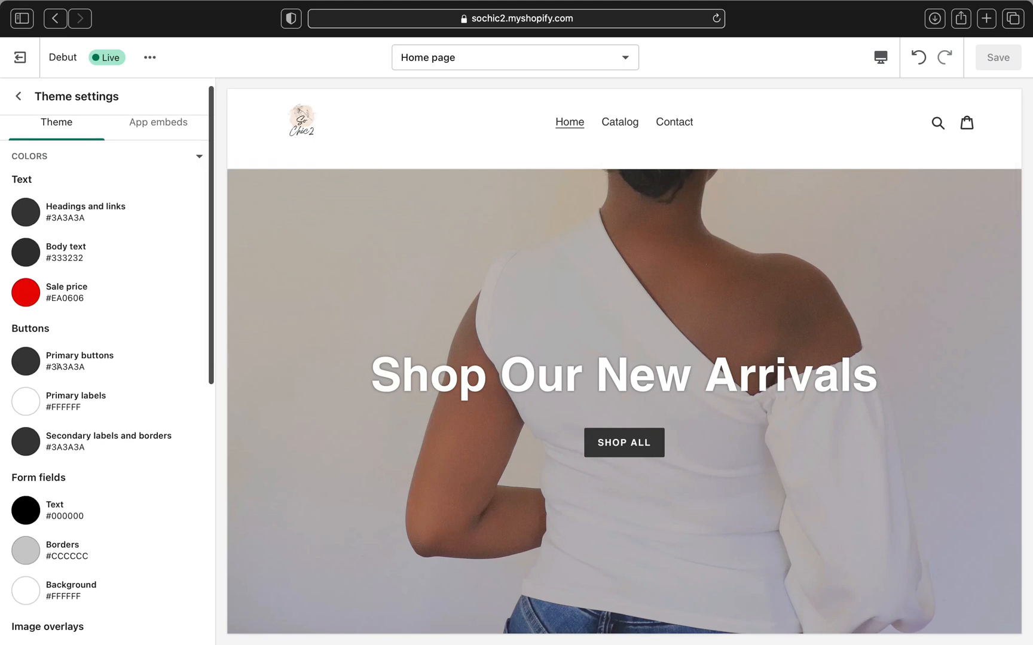
Set the primary buttons color to black, #000000, comparing it with #333232 on the home page buttons.
{"action": "left_click", "coordinate": [10, 366]}
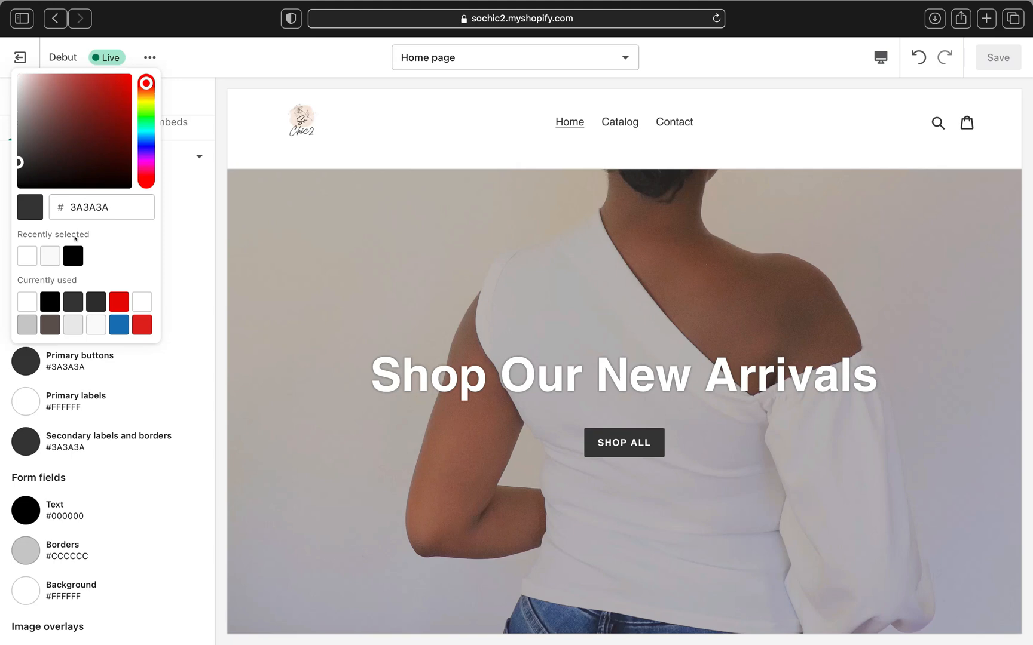
{"action": "left_click", "coordinate": [69, 250]}
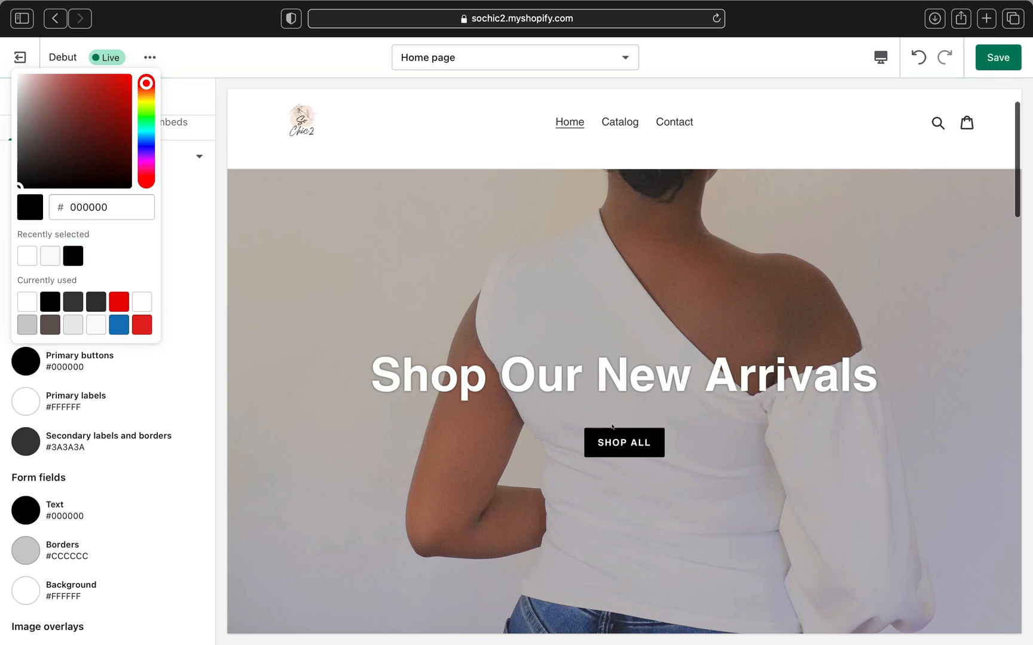
{"action": "scroll", "coordinate": [612, 426], "scroll_direction": "down", "scroll_amount": 20}
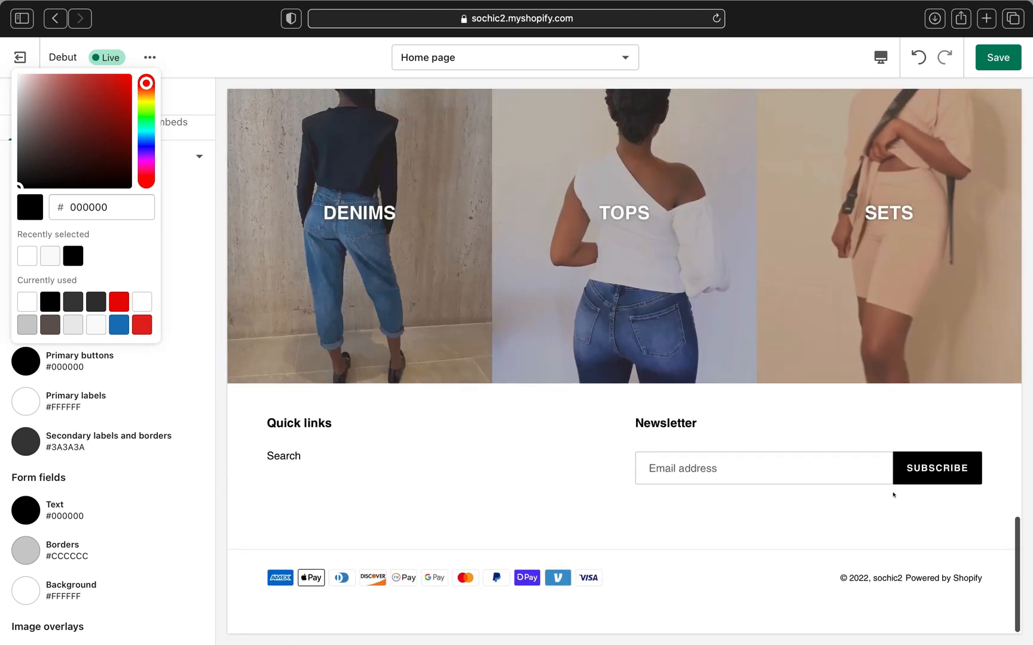
{"action": "left_click", "coordinate": [86, 306]}
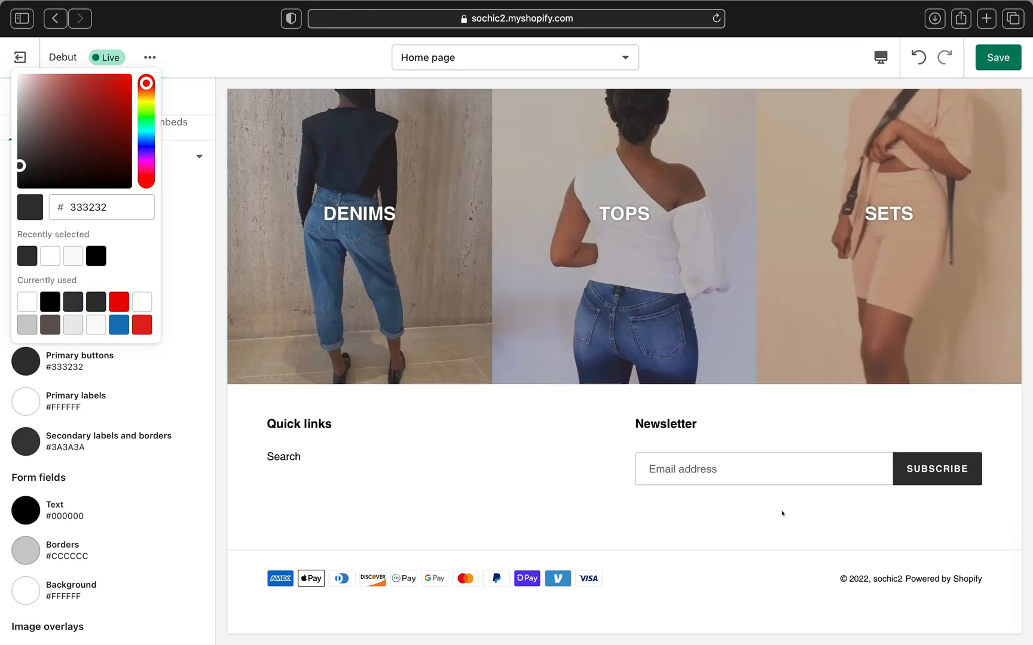
{"action": "scroll", "coordinate": [782, 513], "scroll_direction": "up", "scroll_amount": 20}
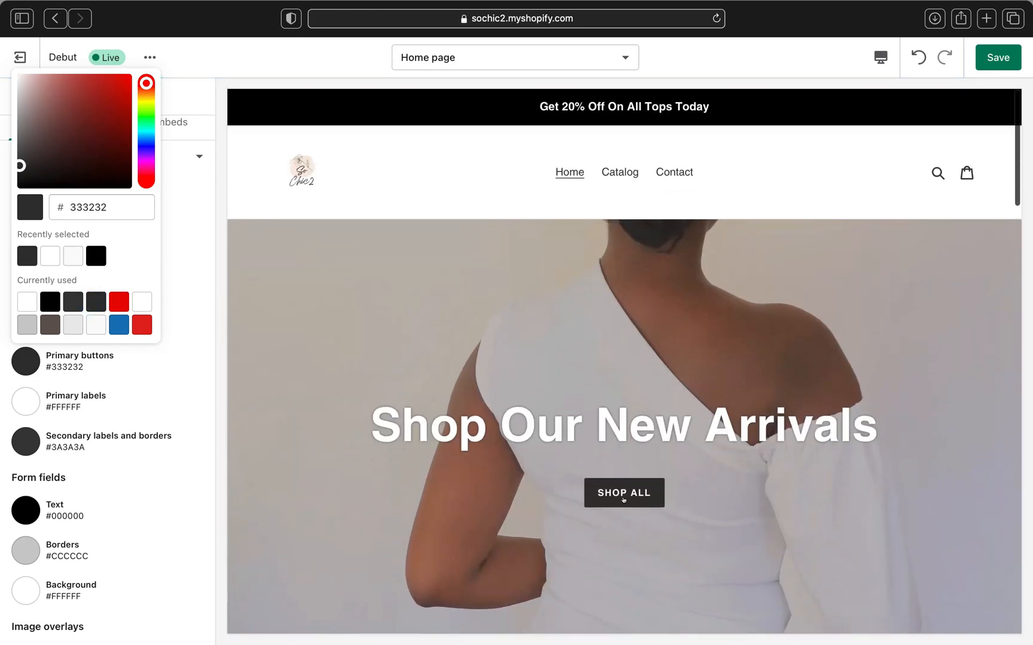
{"action": "left_click", "coordinate": [43, 301]}
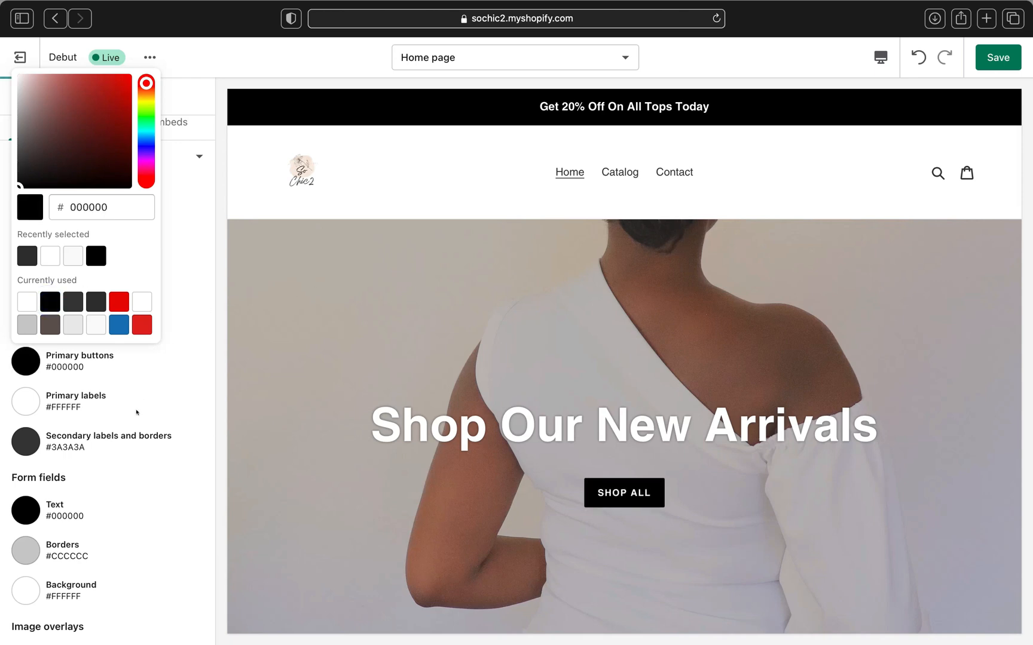
{"action": "left_click", "coordinate": [193, 247]}
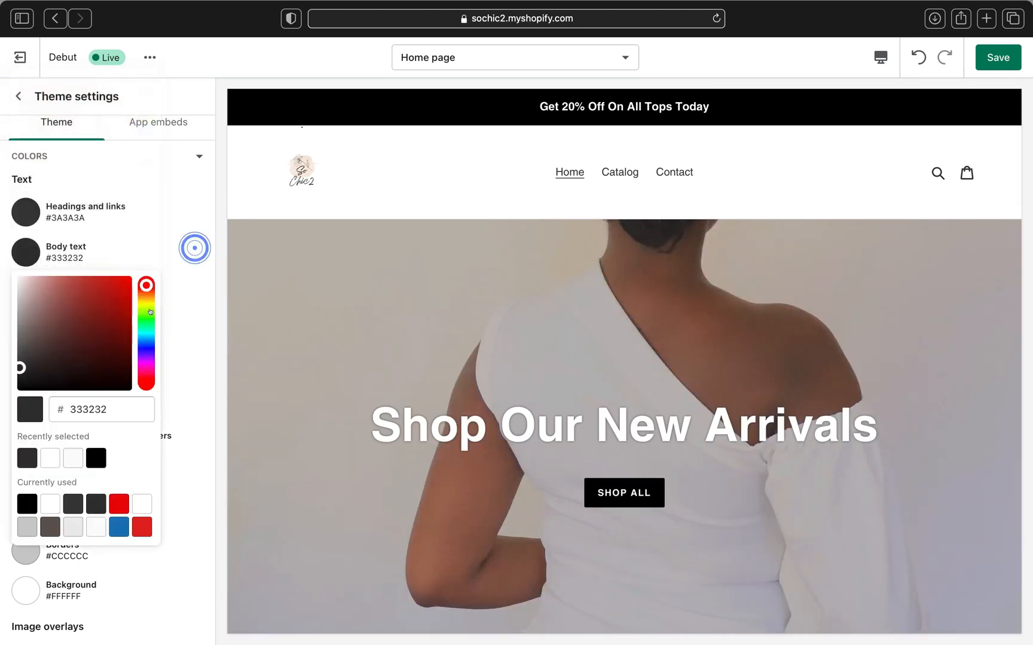
{"action": "left_click", "coordinate": [193, 289]}
{"action": "left_click", "coordinate": [173, 169]}
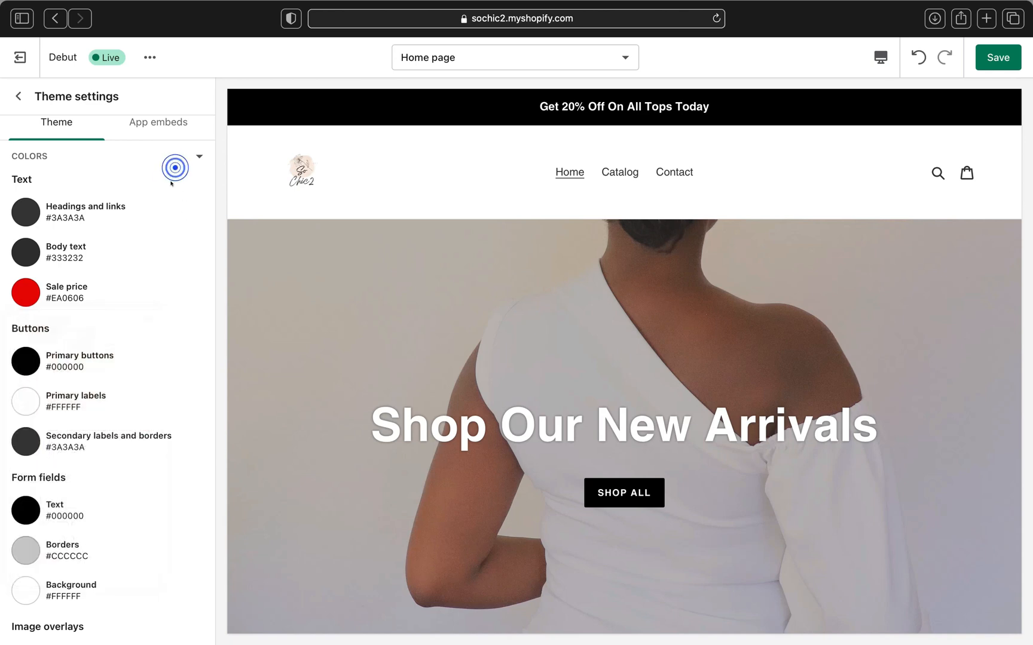
Try light and dark colors for the image overlays' background and set it to near-black #060404.
{"action": "scroll", "coordinate": [201, 347], "scroll_direction": "down", "scroll_amount": 10}
{"action": "scroll", "coordinate": [200, 335], "scroll_direction": "up", "scroll_amount": 4}
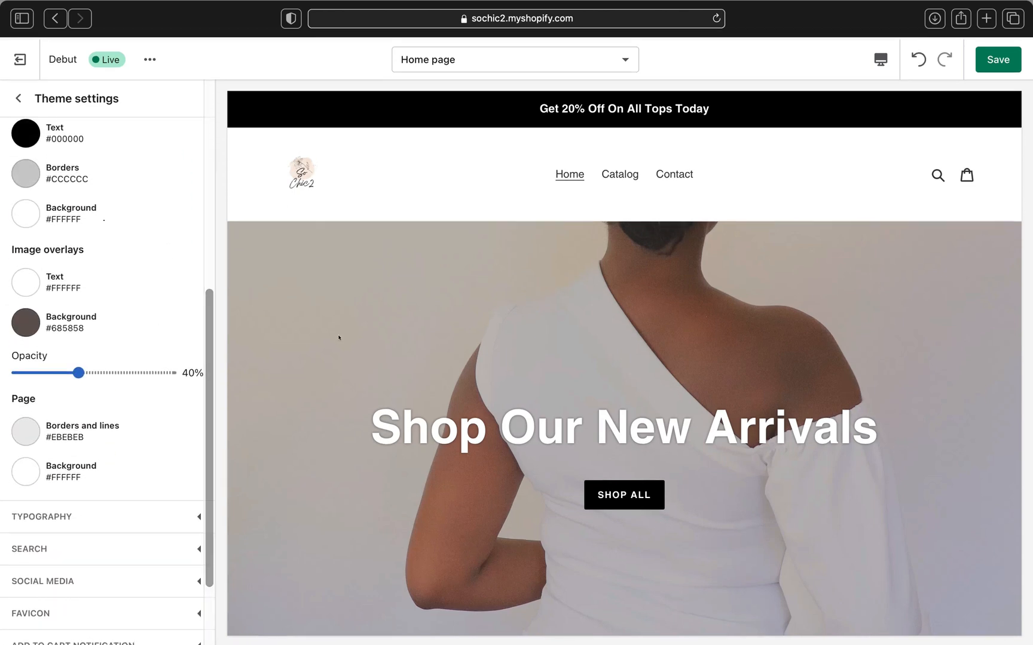
{"action": "scroll", "coordinate": [339, 325], "scroll_direction": "down", "scroll_amount": 20}
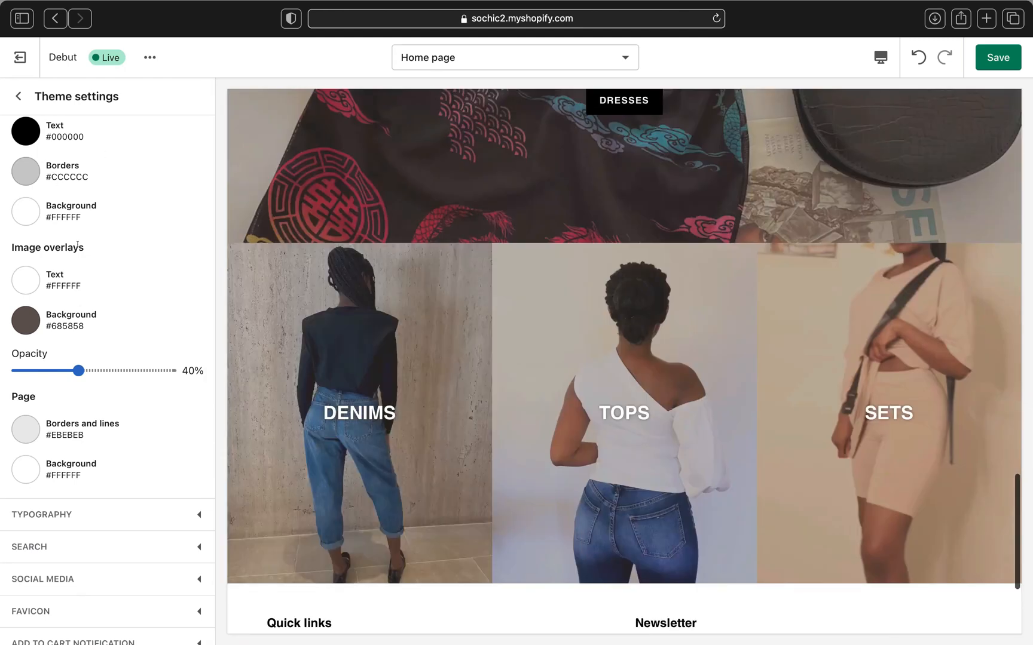
{"action": "left_click", "coordinate": [26, 324]}
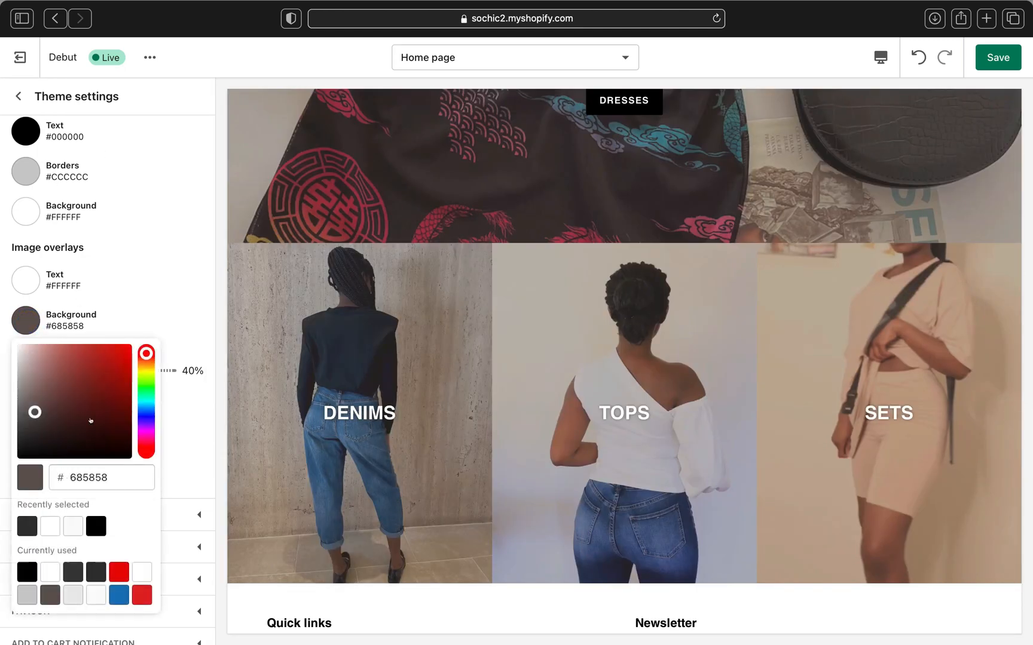
{"action": "left_click", "coordinate": [72, 528]}
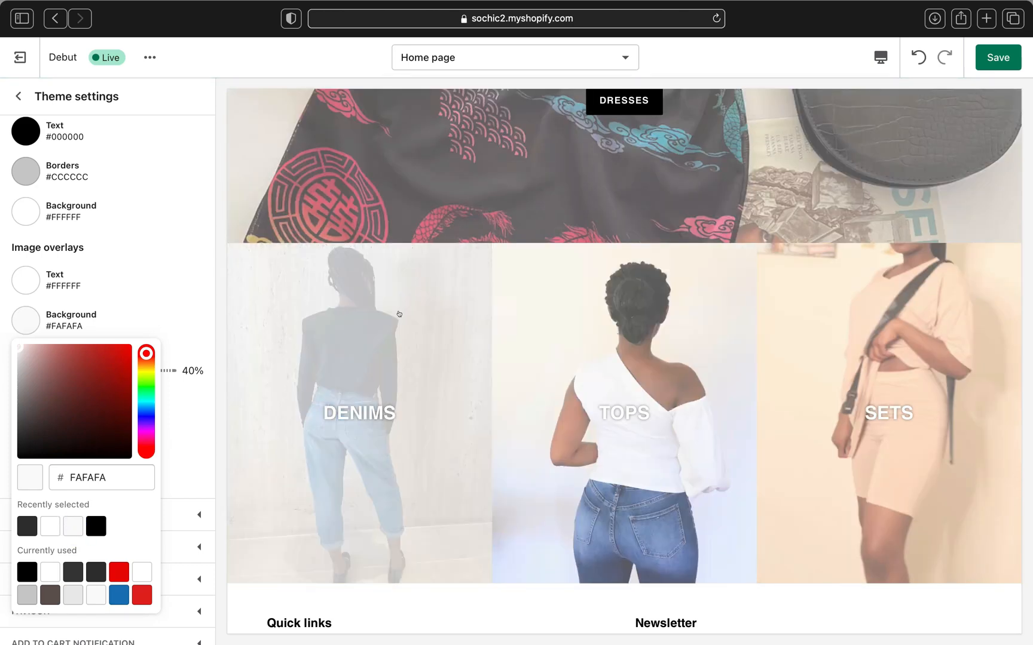
{"action": "left_click", "coordinate": [48, 526]}
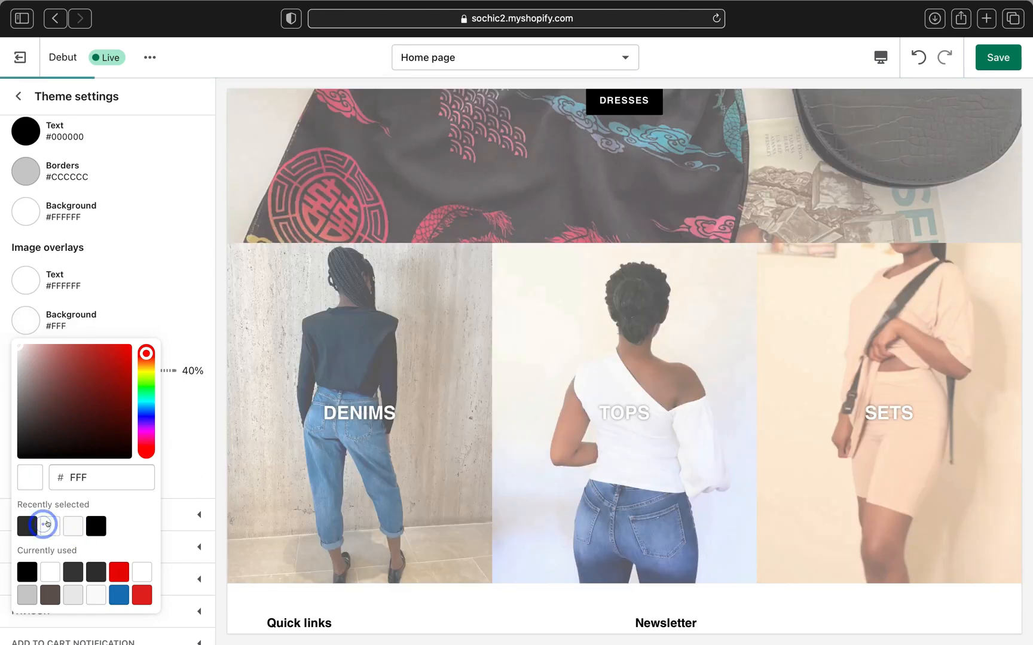
{"action": "left_click", "coordinate": [15, 575]}
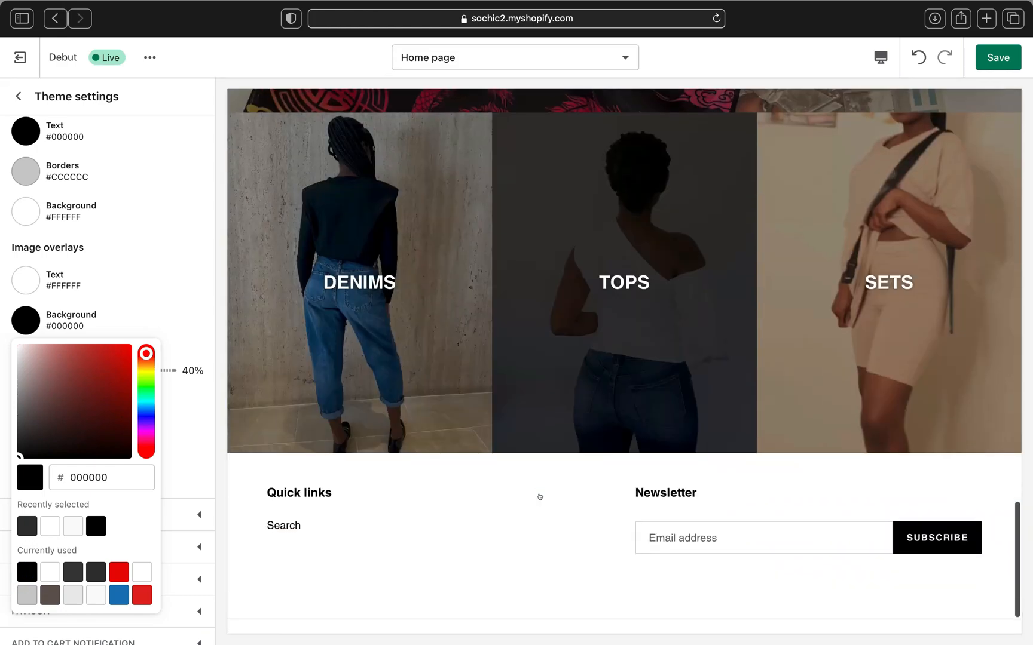
{"action": "left_click", "coordinate": [73, 569]}
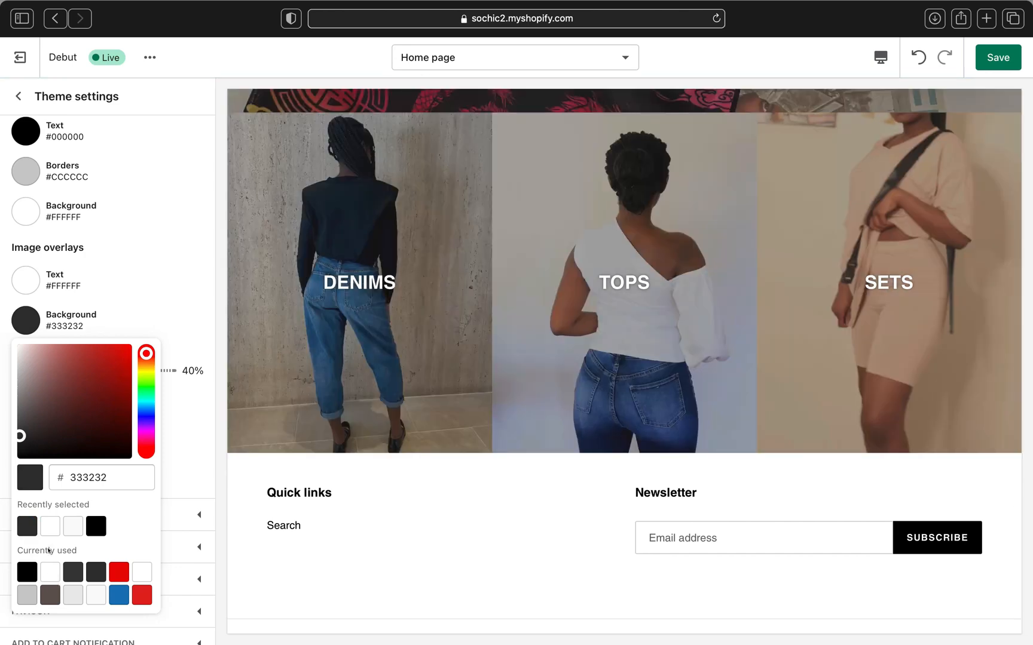
{"action": "left_click", "coordinate": [91, 521]}
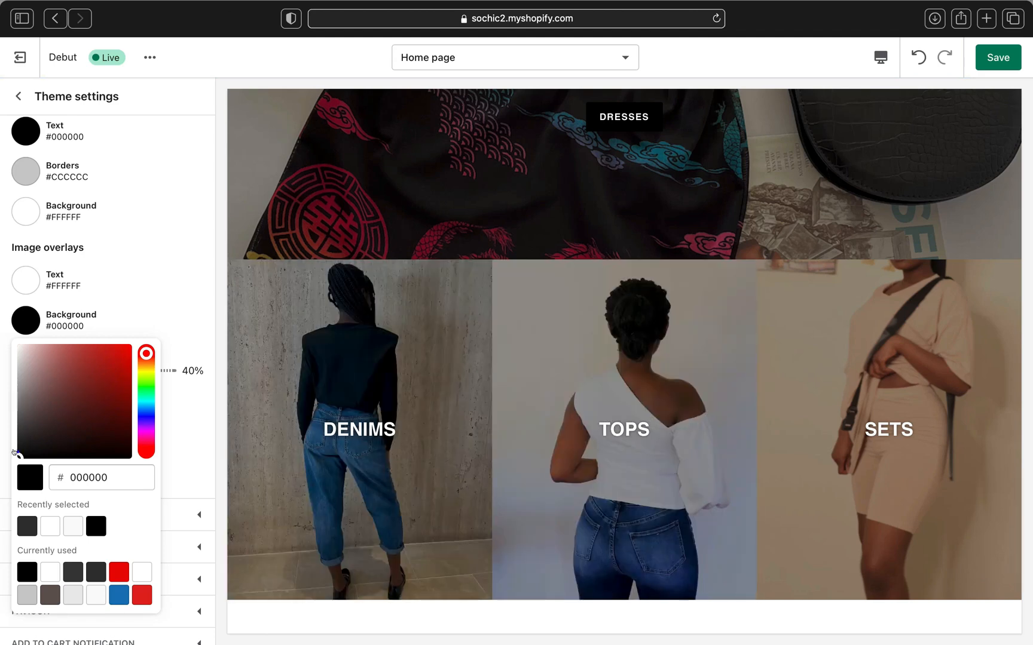
{"action": "left_click_drag", "start_coordinate": [13, 452], "coordinate": [68, 455]}
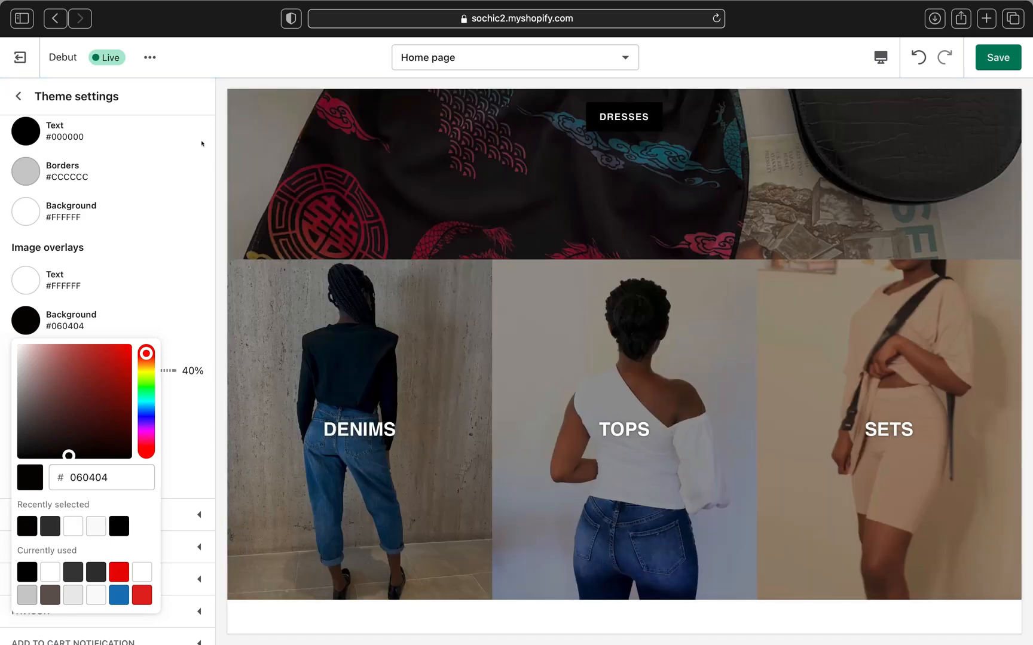
{"action": "left_click", "coordinate": [217, 162]}
Examine the home page preview and the theme color settings to check how the new button and overlay colors look.
{"action": "scroll", "coordinate": [146, 472], "scroll_direction": "down", "scroll_amount": 1}
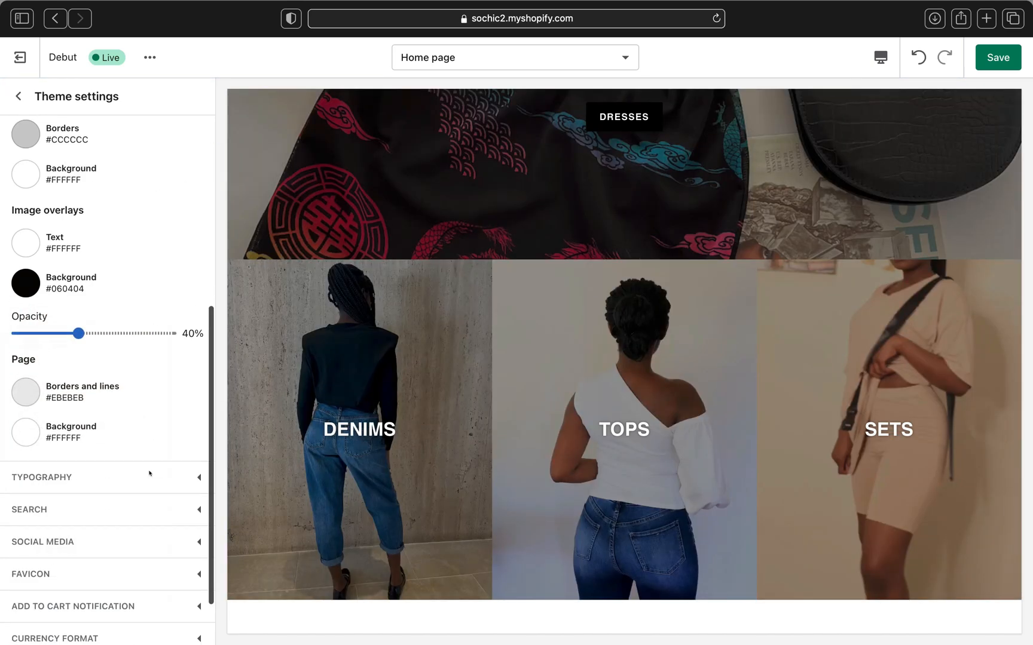
{"action": "scroll", "coordinate": [146, 472], "scroll_direction": "up", "scroll_amount": 8}
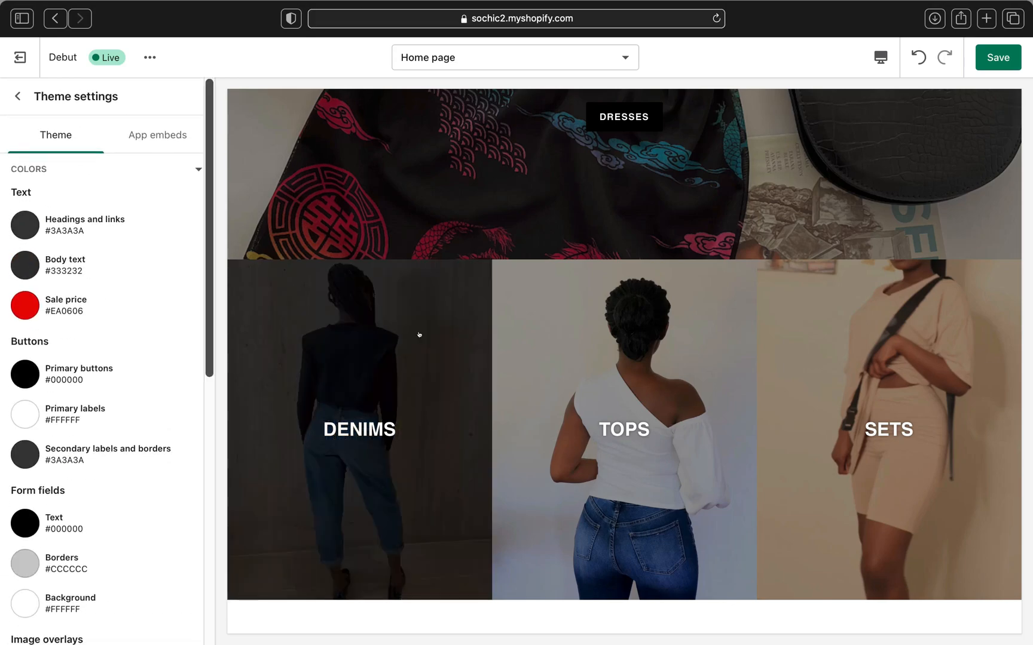
{"action": "scroll", "coordinate": [419, 335], "scroll_direction": "up", "scroll_amount": 15}
{"action": "scroll", "coordinate": [419, 335], "scroll_direction": "up", "scroll_amount": 3}
{"action": "scroll", "coordinate": [435, 143], "scroll_direction": "down", "scroll_amount": 20}
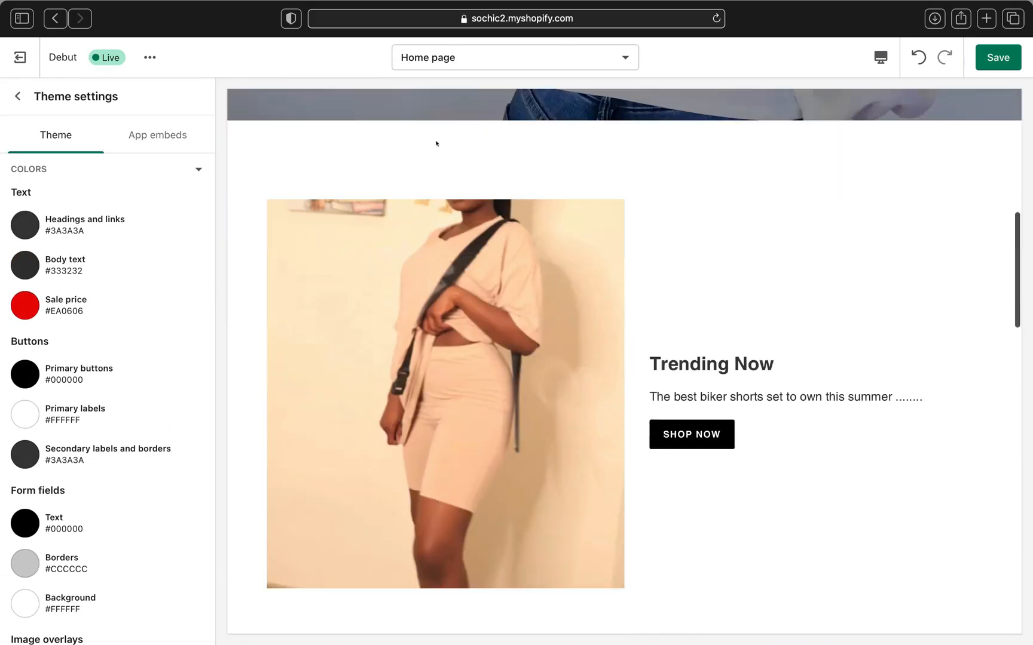
{"action": "scroll", "coordinate": [433, 142], "scroll_direction": "down", "scroll_amount": 3}
{"action": "scroll", "coordinate": [24, 245], "scroll_direction": "down", "scroll_amount": 7}
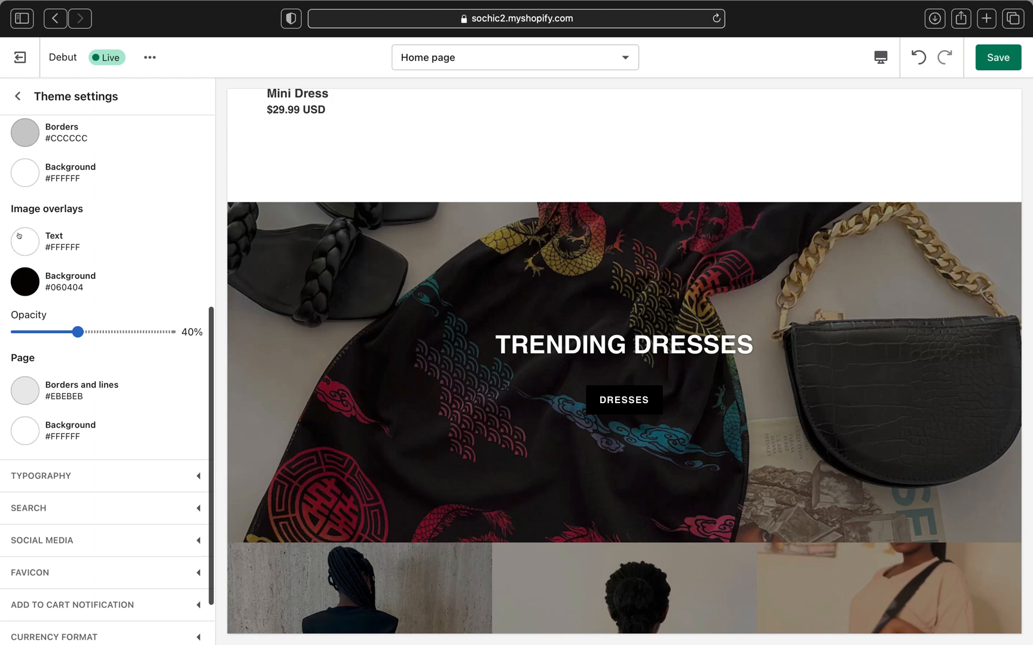
{"action": "scroll", "coordinate": [19, 236], "scroll_direction": "up", "scroll_amount": 10}
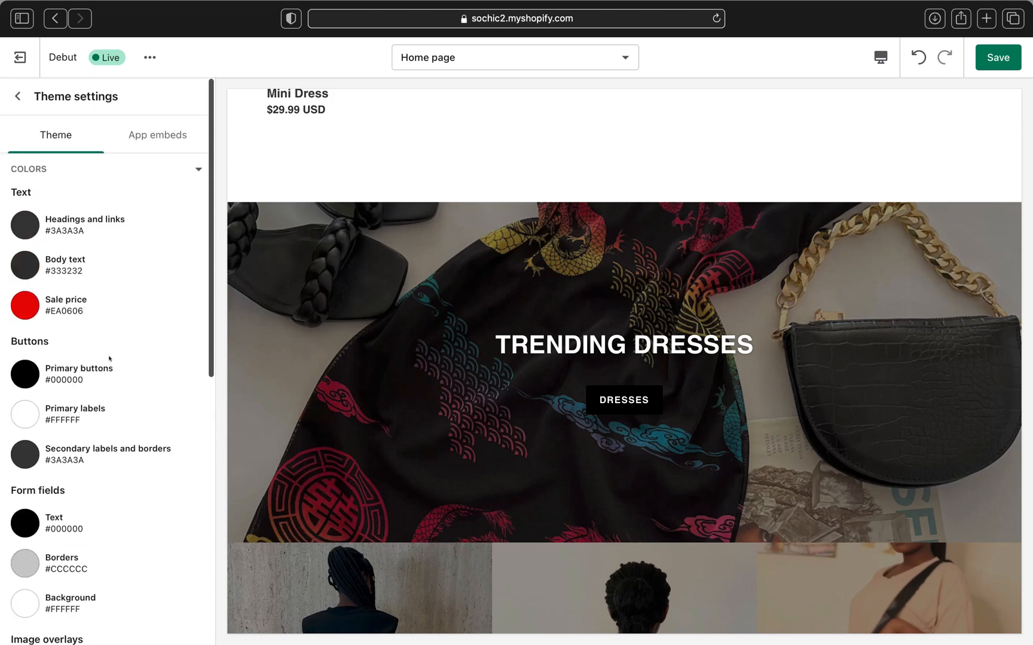
Open the theme's typography settings and bring up the font choices for headings and buttons.
{"action": "scroll", "coordinate": [108, 370], "scroll_direction": "down", "scroll_amount": 8}
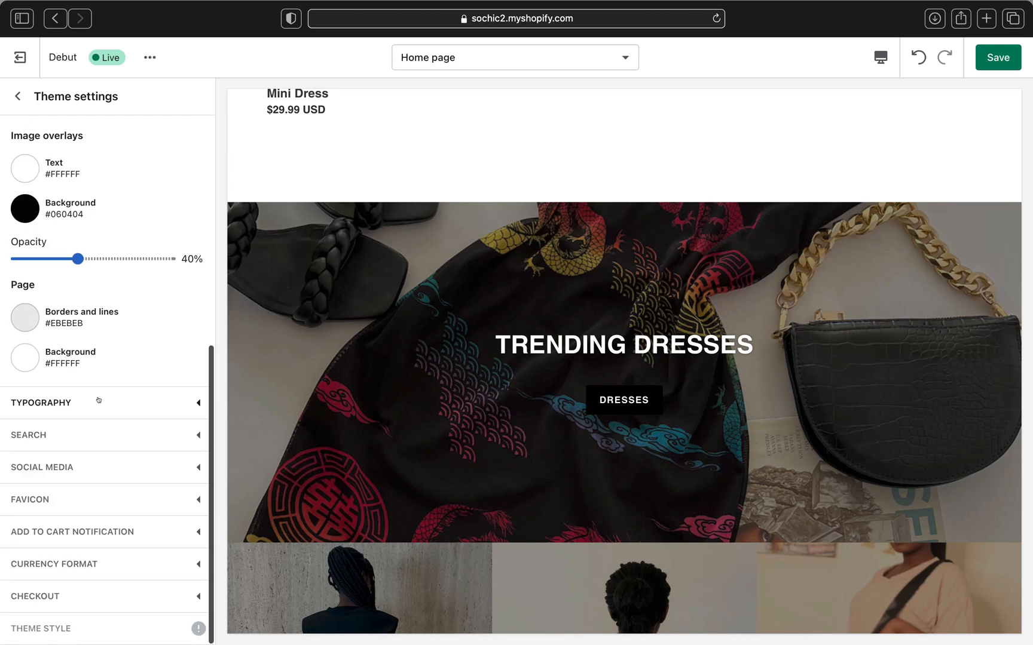
{"action": "left_click", "coordinate": [98, 402]}
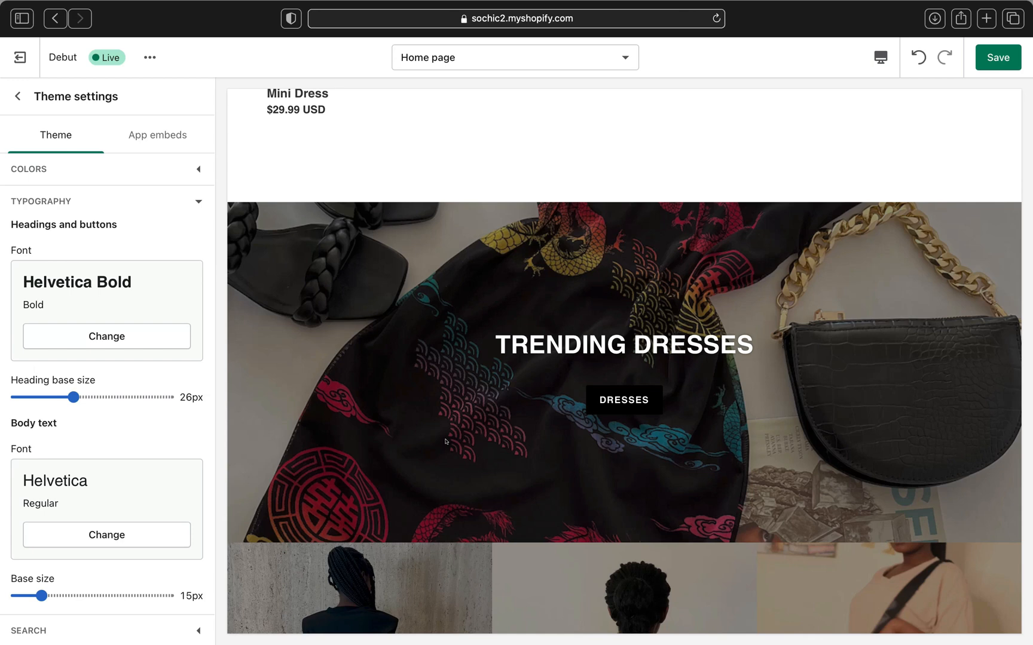
{"action": "scroll", "coordinate": [446, 441], "scroll_direction": "up", "scroll_amount": 10}
{"action": "scroll", "coordinate": [101, 292], "scroll_direction": "down", "scroll_amount": 2}
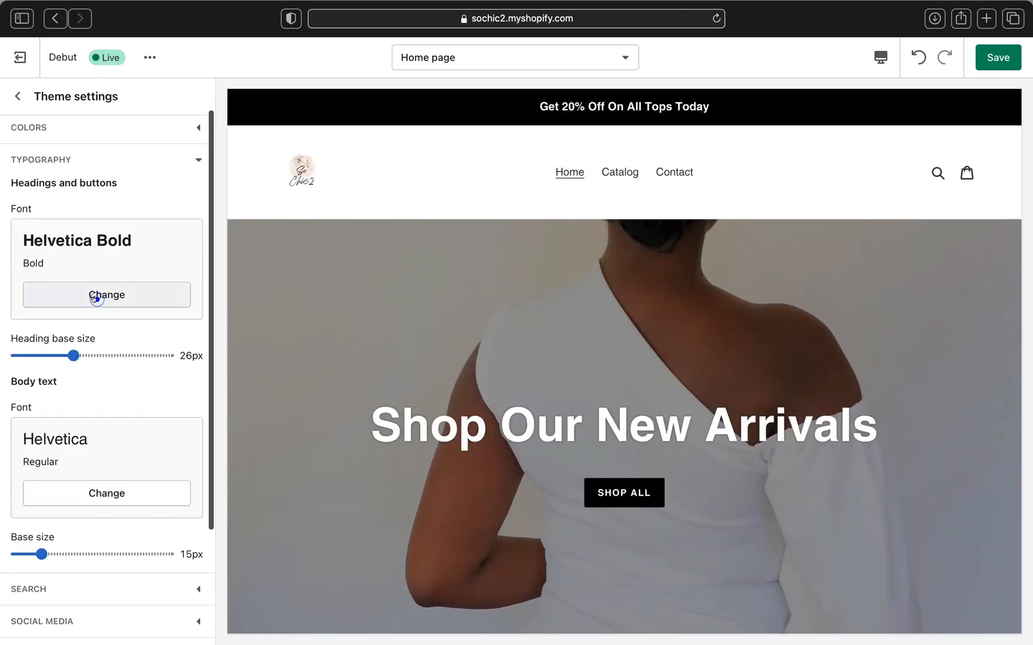
{"action": "left_click", "coordinate": [97, 299]}
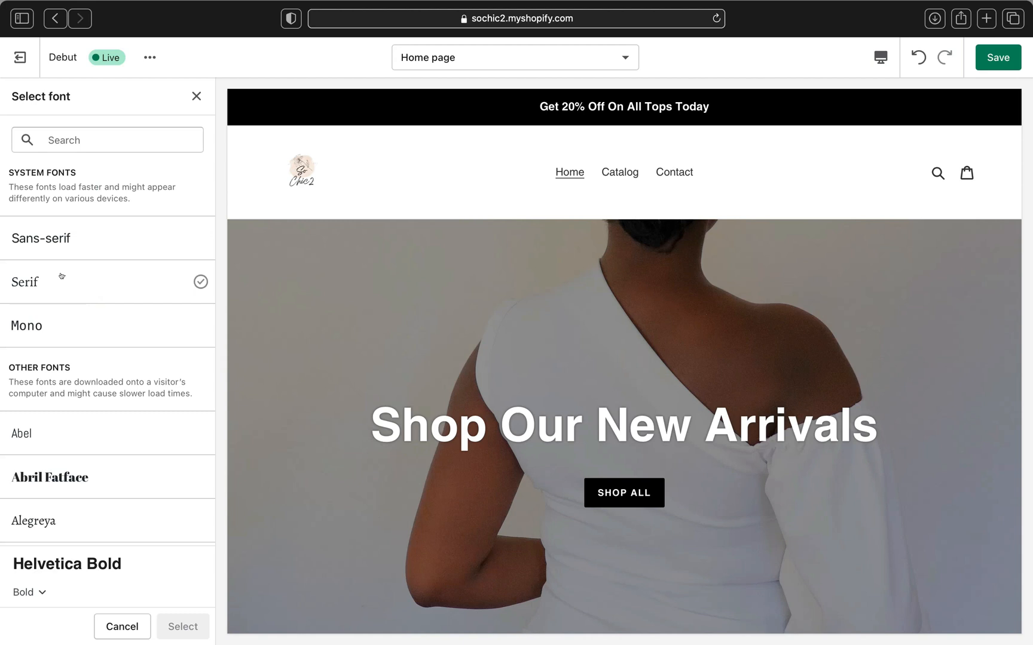
Try Serif, Mono, Sans-serif, Abril Fatface and Alegreya as the headings and buttons font in the preview.
{"action": "left_click", "coordinate": [62, 276]}
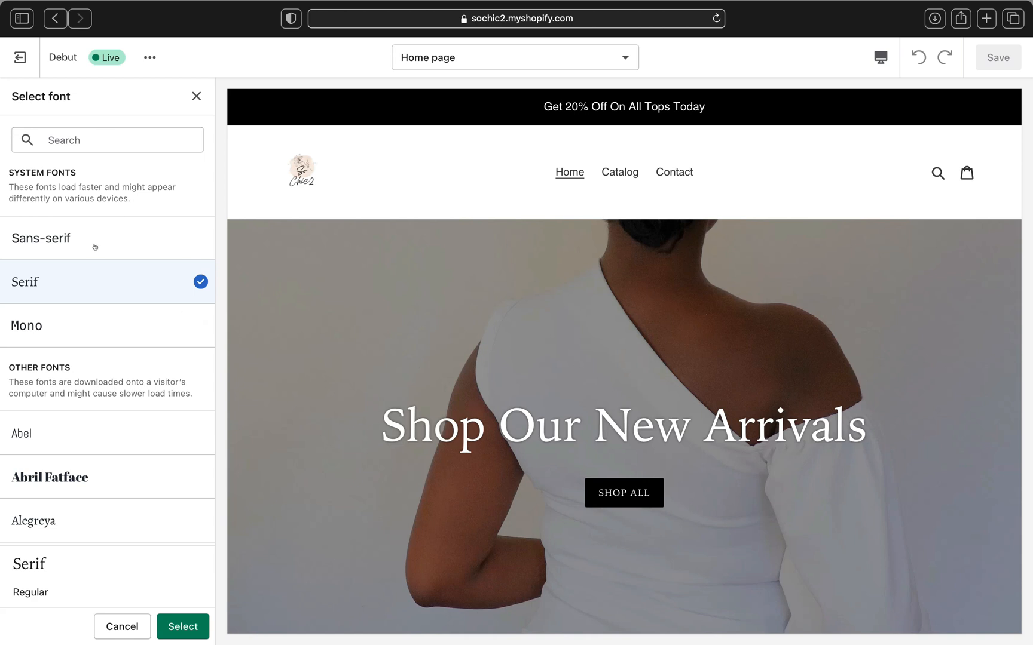
{"action": "left_click", "coordinate": [90, 314]}
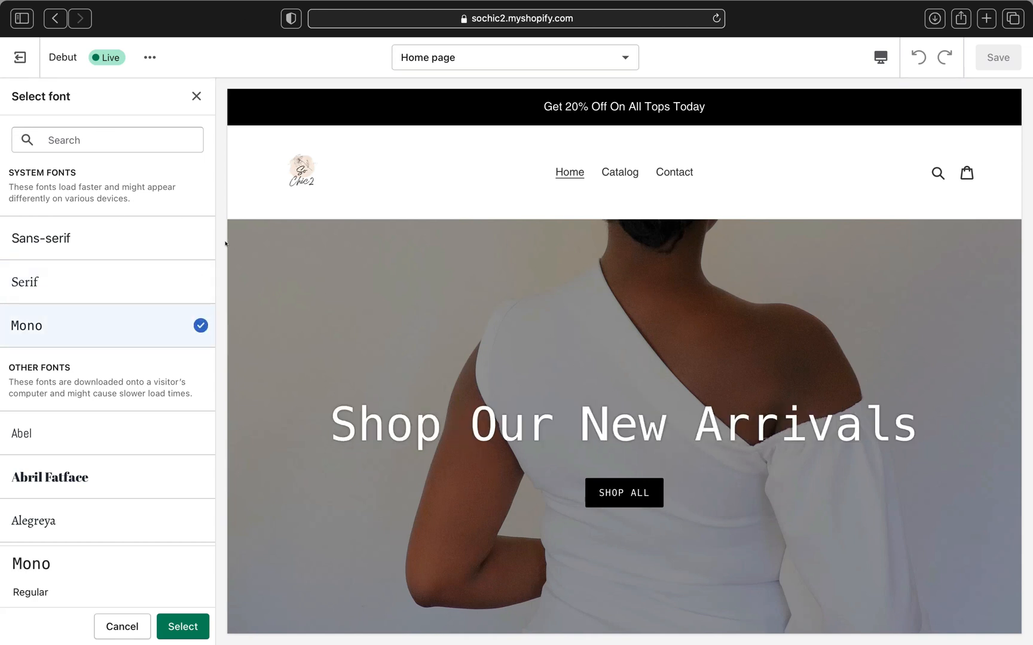
{"action": "left_click", "coordinate": [130, 245]}
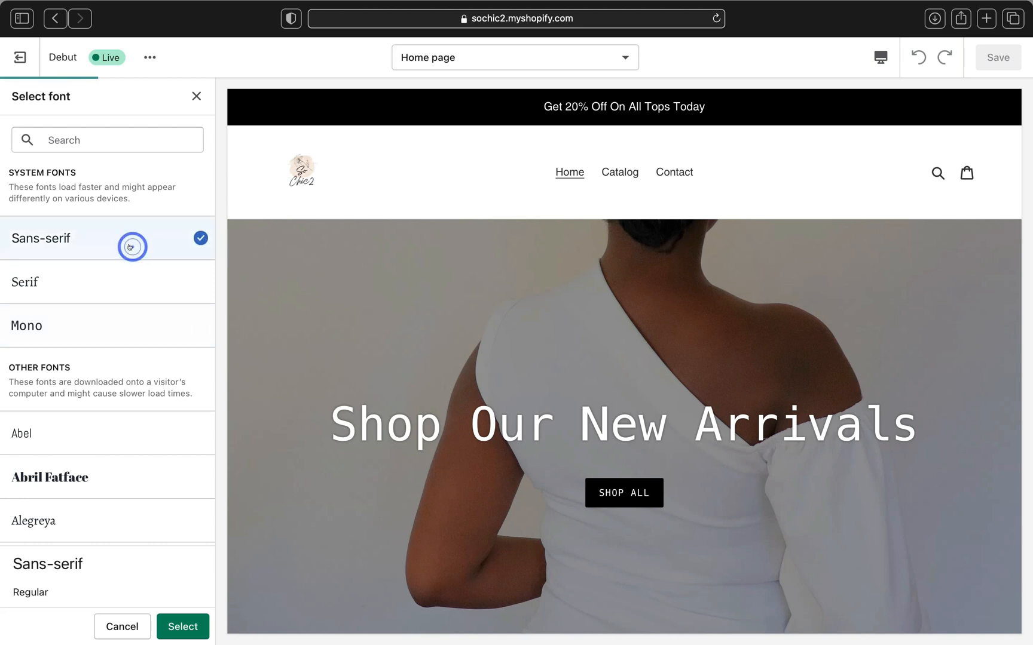
{"action": "left_click", "coordinate": [141, 487]}
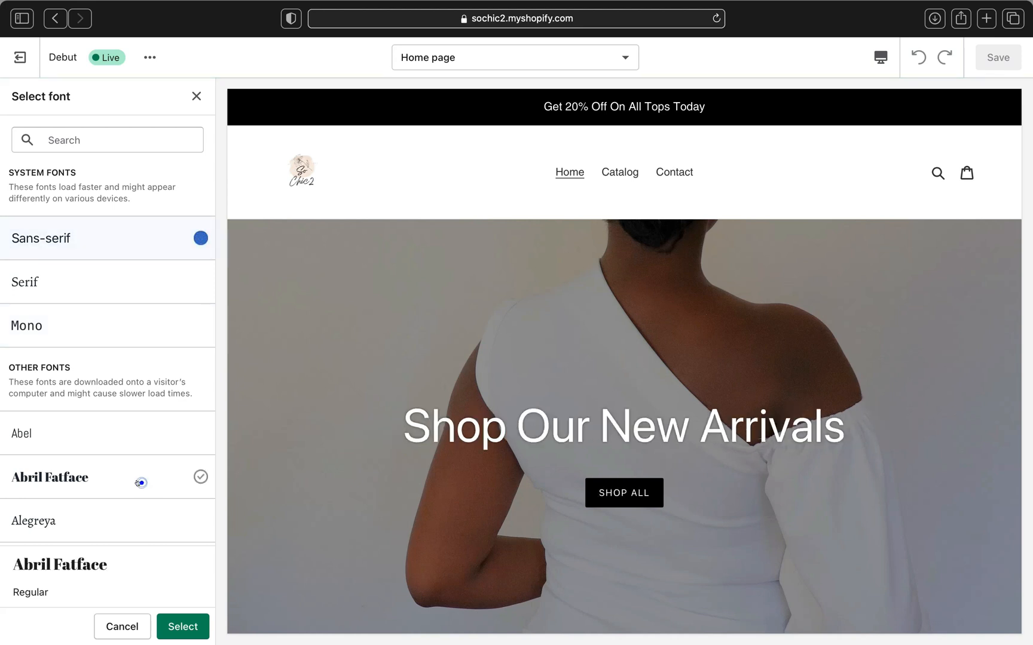
{"action": "left_click", "coordinate": [112, 515]}
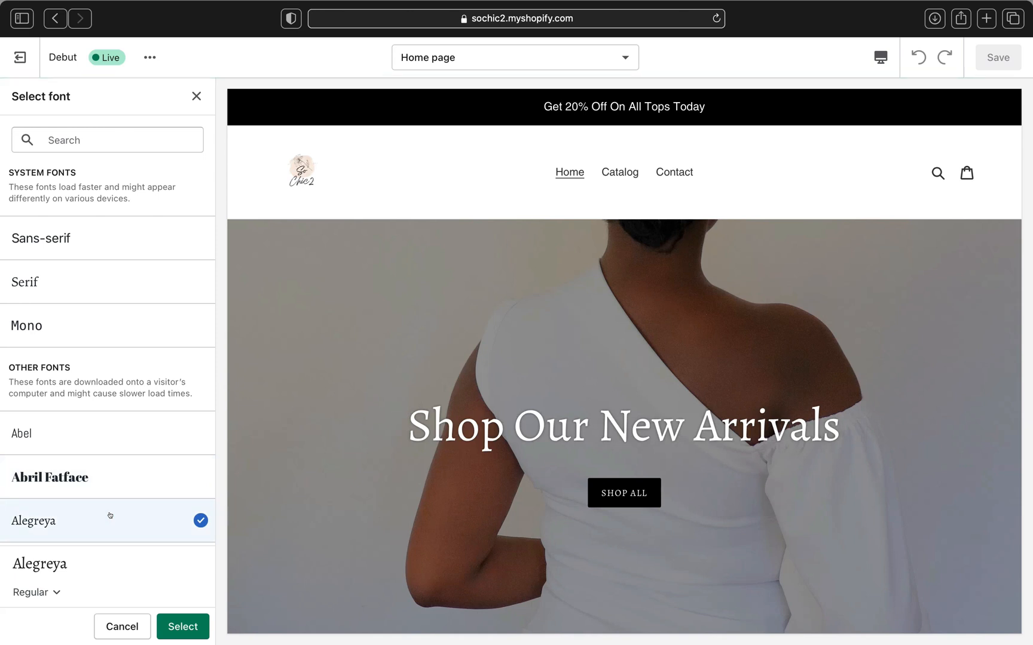
Apply the Serif font to headings and buttons, and save the theme changes from the home page section list.
{"action": "left_click", "coordinate": [47, 289]}
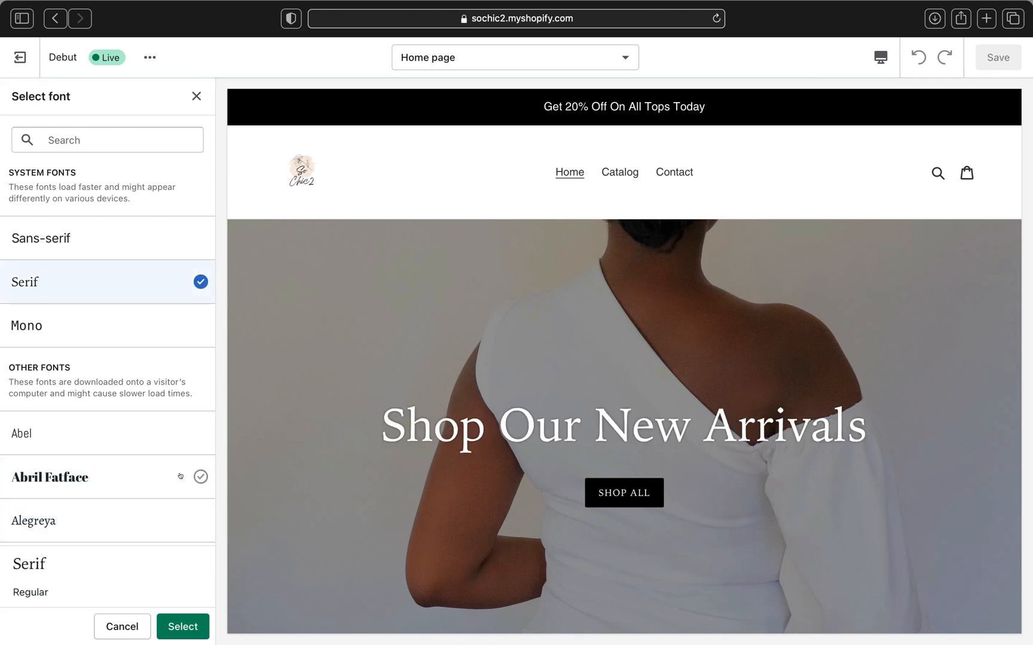
{"action": "scroll", "coordinate": [201, 478], "scroll_direction": "down", "scroll_amount": 3}
{"action": "left_click", "coordinate": [182, 624]}
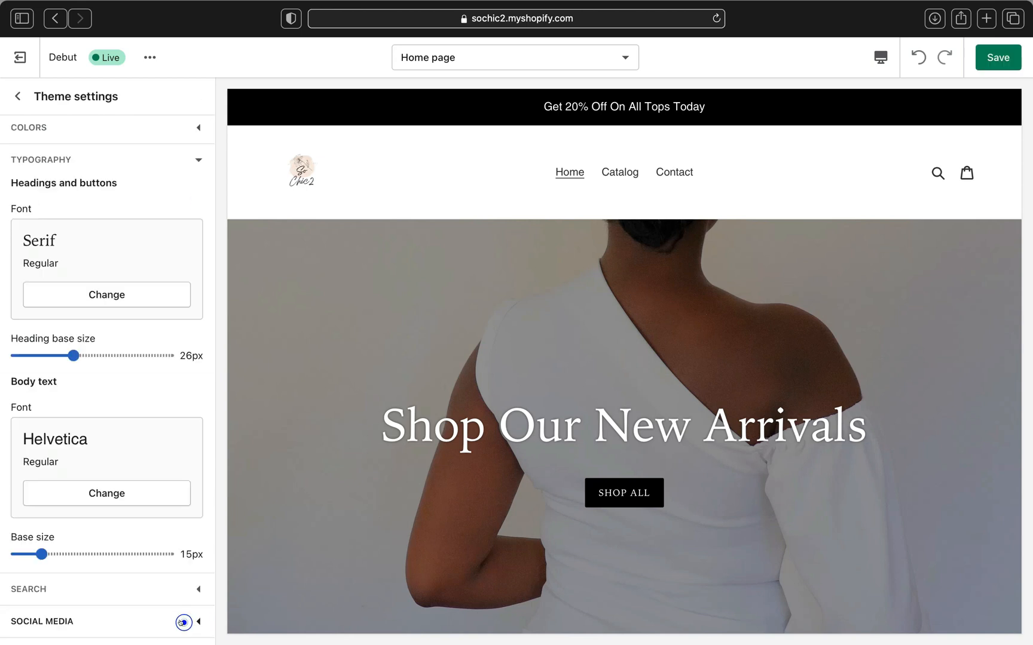
{"action": "left_click", "coordinate": [18, 96]}
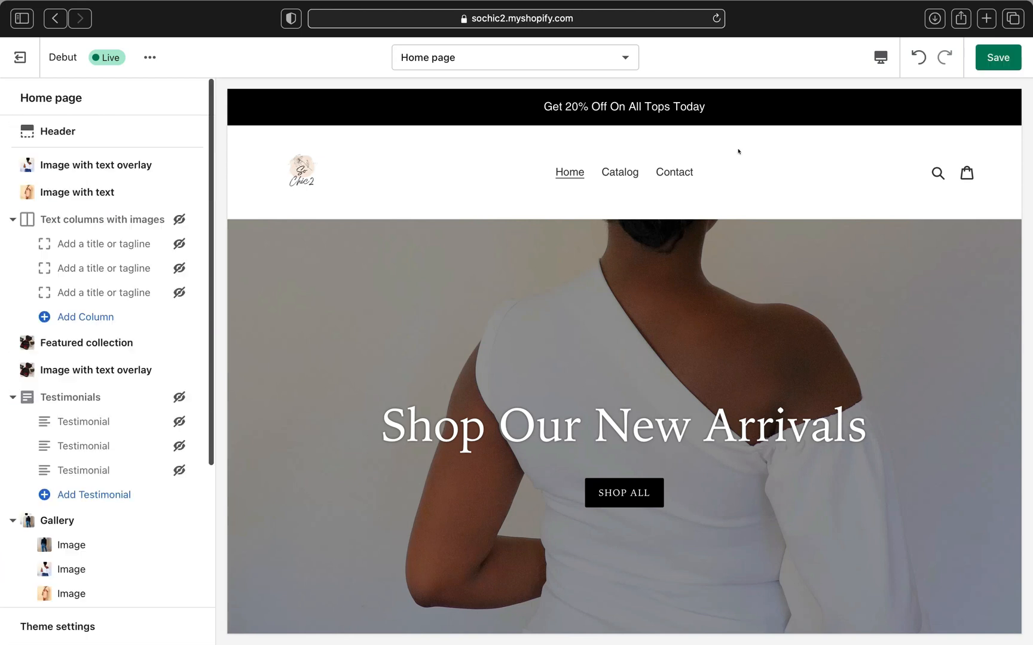
{"action": "left_click", "coordinate": [981, 67]}
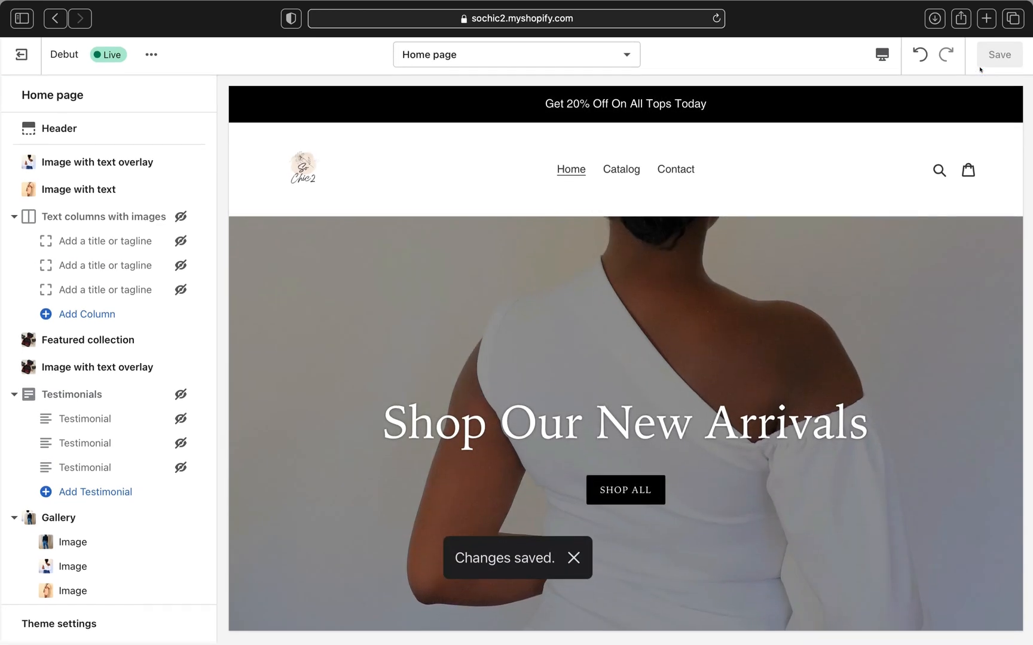
Look through the saved home page in the preview and exit the theme editor.
{"action": "scroll", "coordinate": [845, 373], "scroll_direction": "down", "scroll_amount": 3}
{"action": "scroll", "coordinate": [845, 372], "scroll_direction": "down", "scroll_amount": 15}
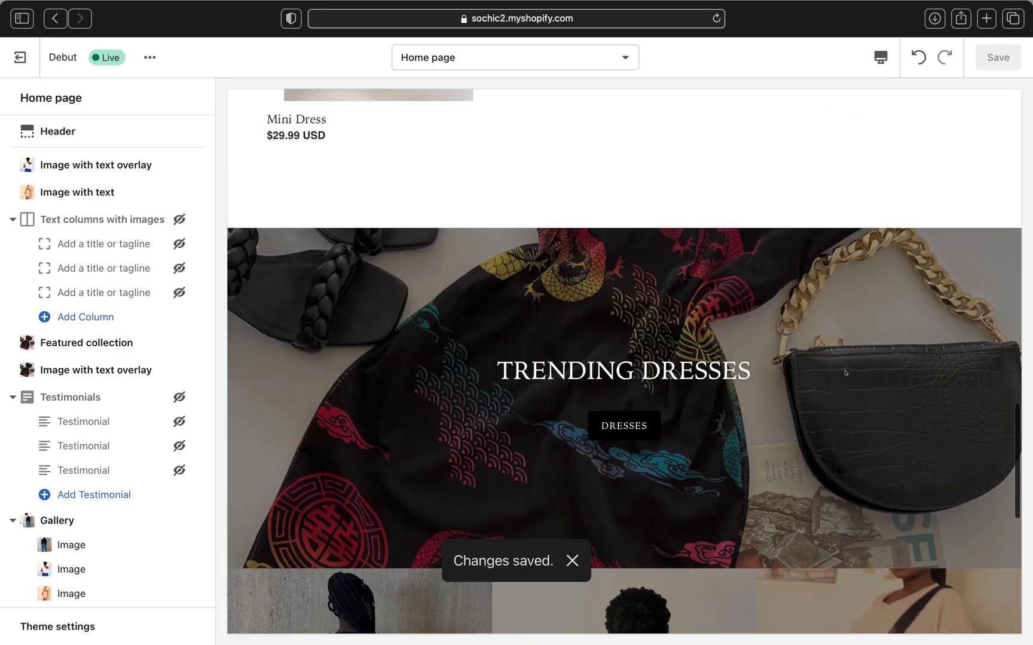
{"action": "scroll", "coordinate": [845, 371], "scroll_direction": "up", "scroll_amount": 15}
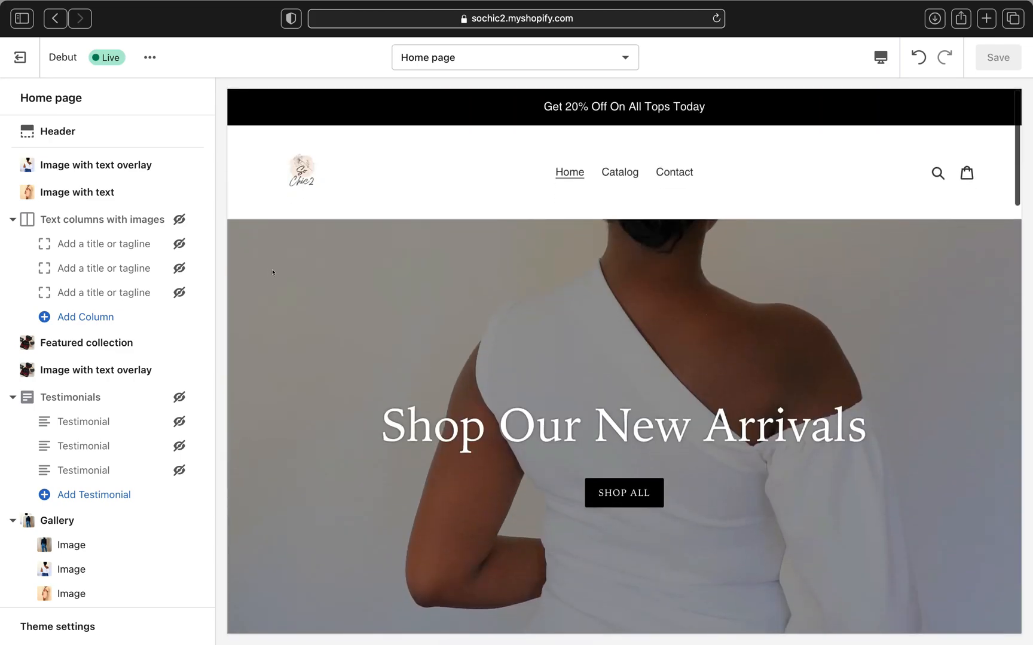
{"action": "left_click", "coordinate": [20, 60]}
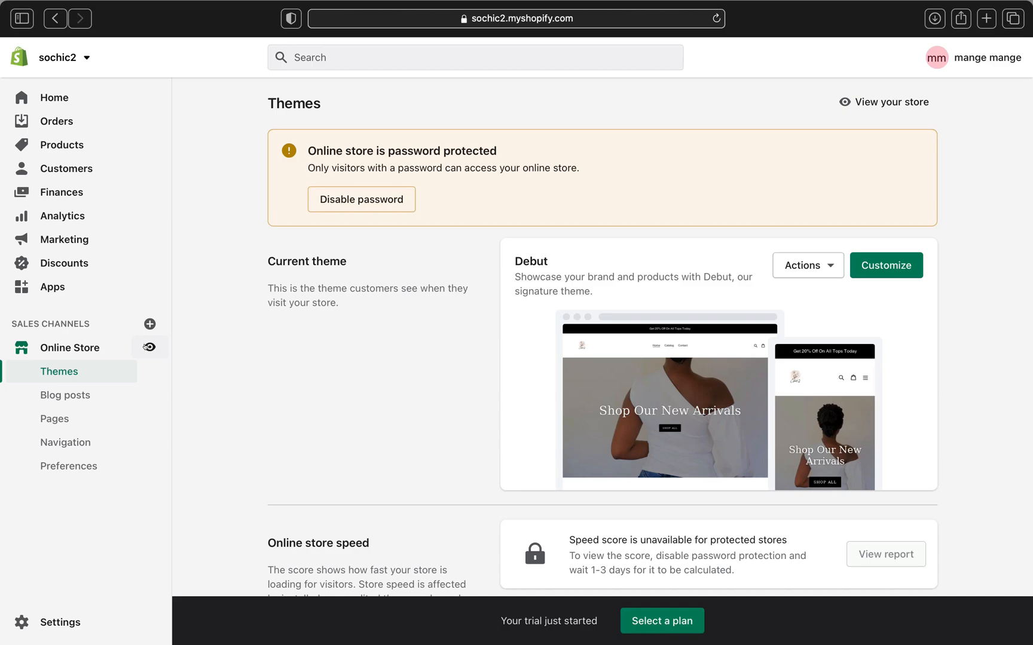
View the live online store and examine its home page banner.
{"action": "left_click", "coordinate": [148, 346]}
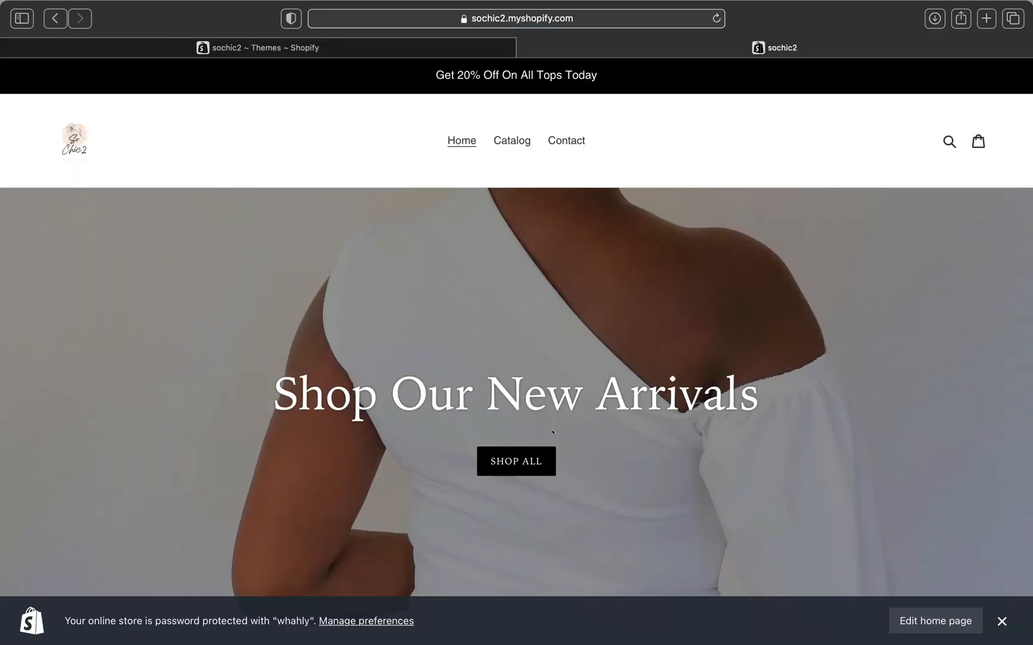
{"action": "scroll", "coordinate": [552, 431], "scroll_direction": "down", "scroll_amount": 2}
{"action": "scroll", "coordinate": [552, 430], "scroll_direction": "up", "scroll_amount": 2}
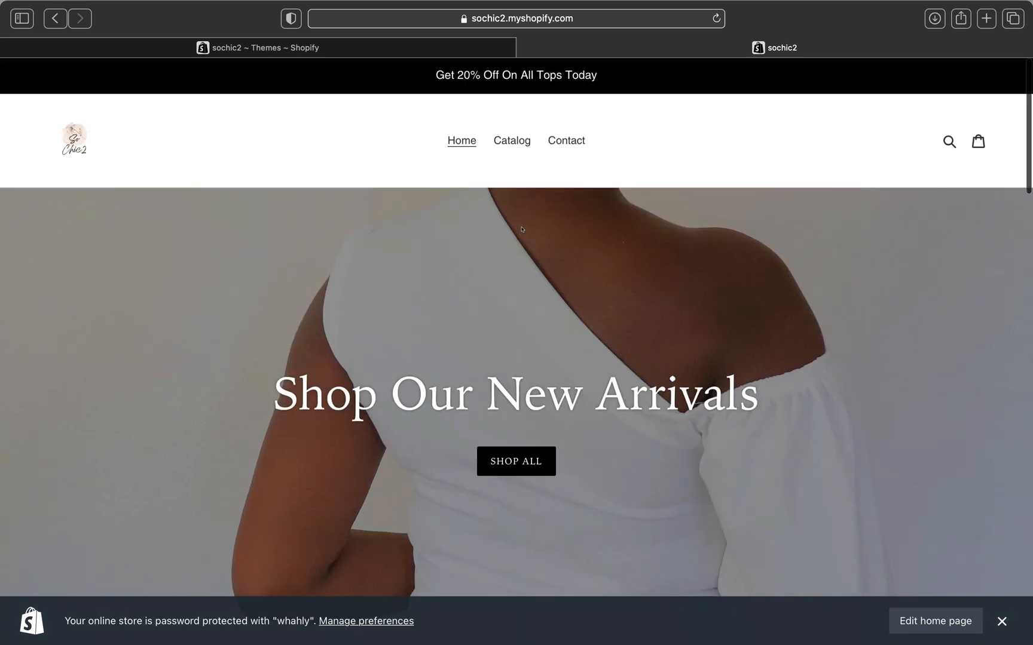
{"action": "scroll", "coordinate": [538, 262], "scroll_direction": "down", "scroll_amount": 4}
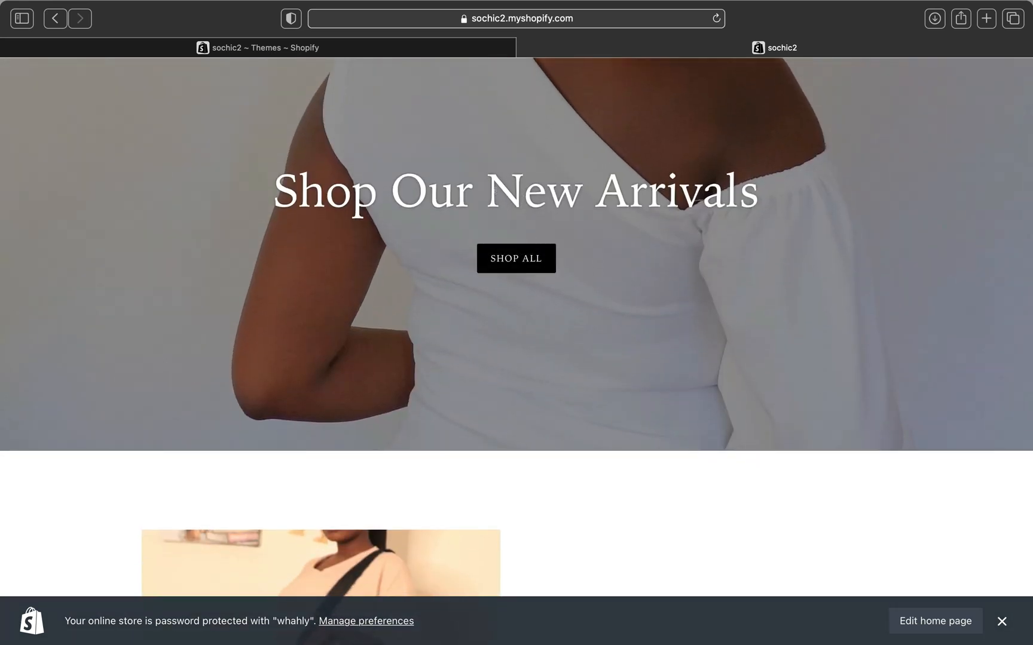
Follow the banner's Shop All link, look over the Products page down to its footer, and return to the home page.
{"action": "left_click", "coordinate": [533, 258]}
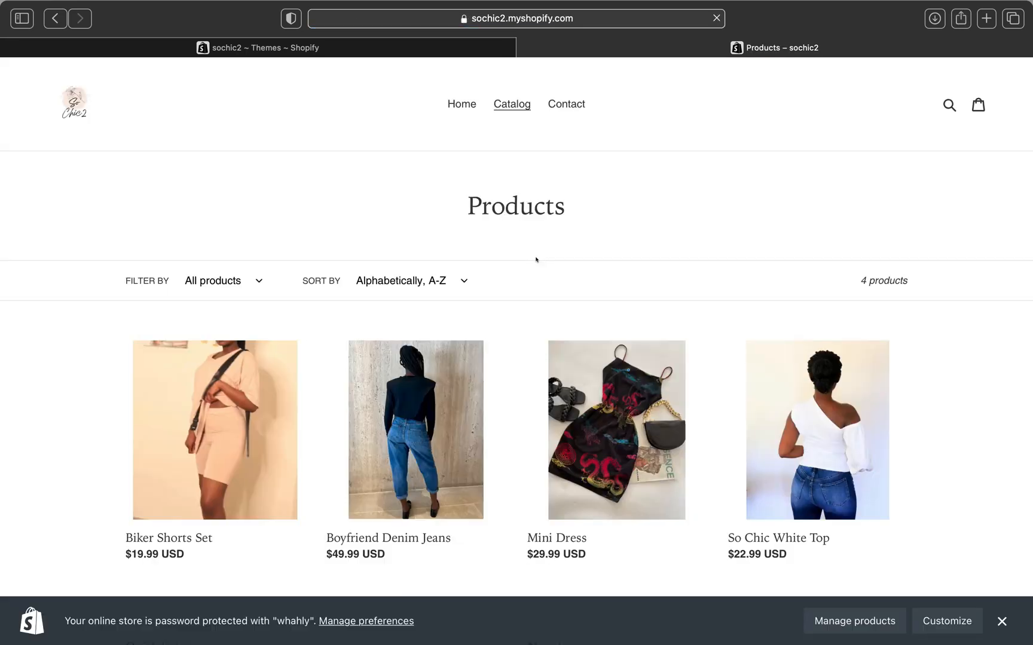
{"action": "scroll", "coordinate": [535, 259], "scroll_direction": "down", "scroll_amount": 2}
{"action": "scroll", "coordinate": [535, 259], "scroll_direction": "down", "scroll_amount": 3}
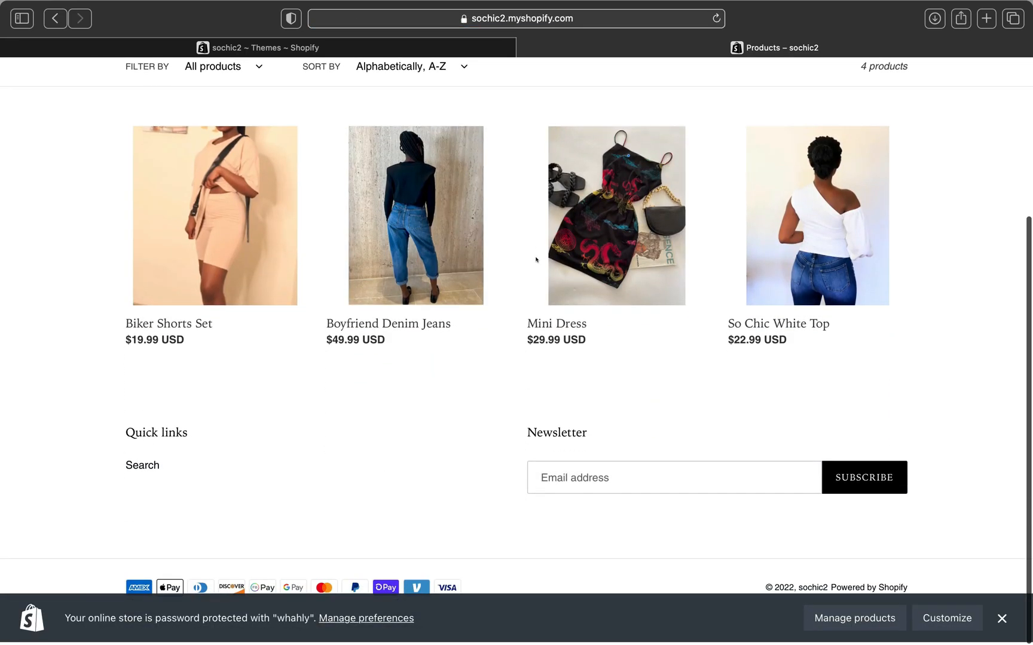
{"action": "scroll", "coordinate": [535, 260], "scroll_direction": "up", "scroll_amount": 2}
{"action": "scroll", "coordinate": [536, 259], "scroll_direction": "up", "scroll_amount": 3}
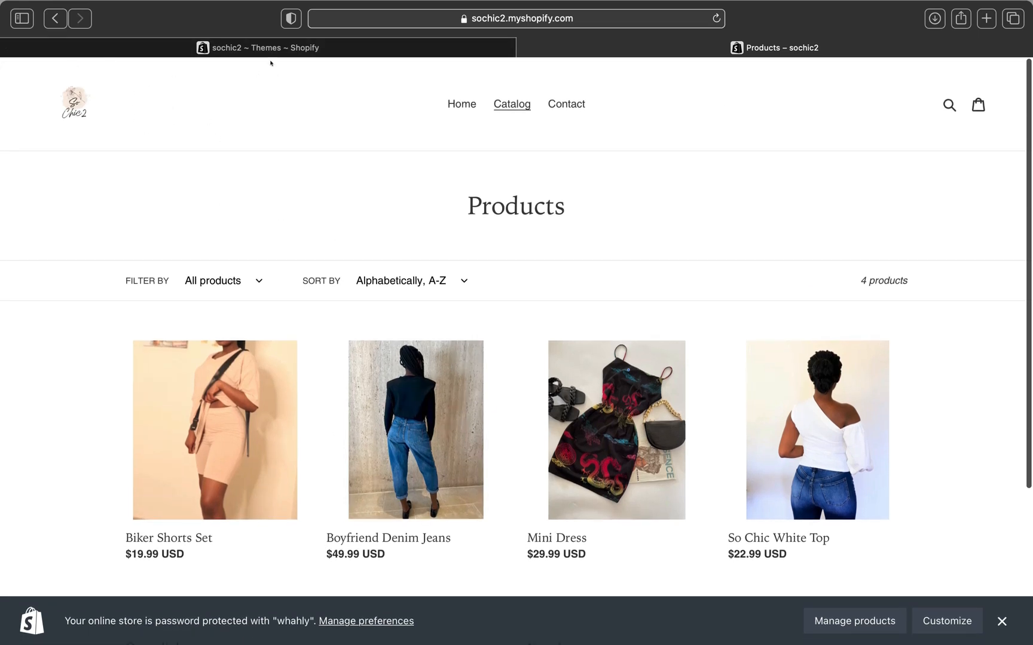
{"action": "left_click", "coordinate": [54, 19]}
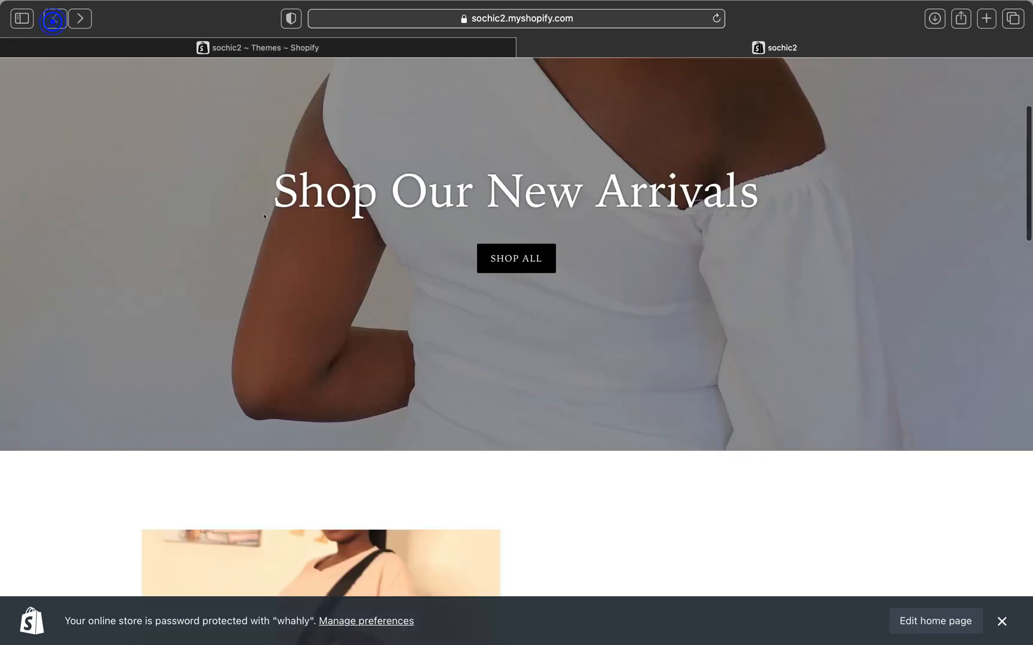
Follow the Dresses link in the Trending Dresses section, review the Mini Dress product page, and return to the home page.
{"action": "scroll", "coordinate": [264, 216], "scroll_direction": "down", "scroll_amount": 10}
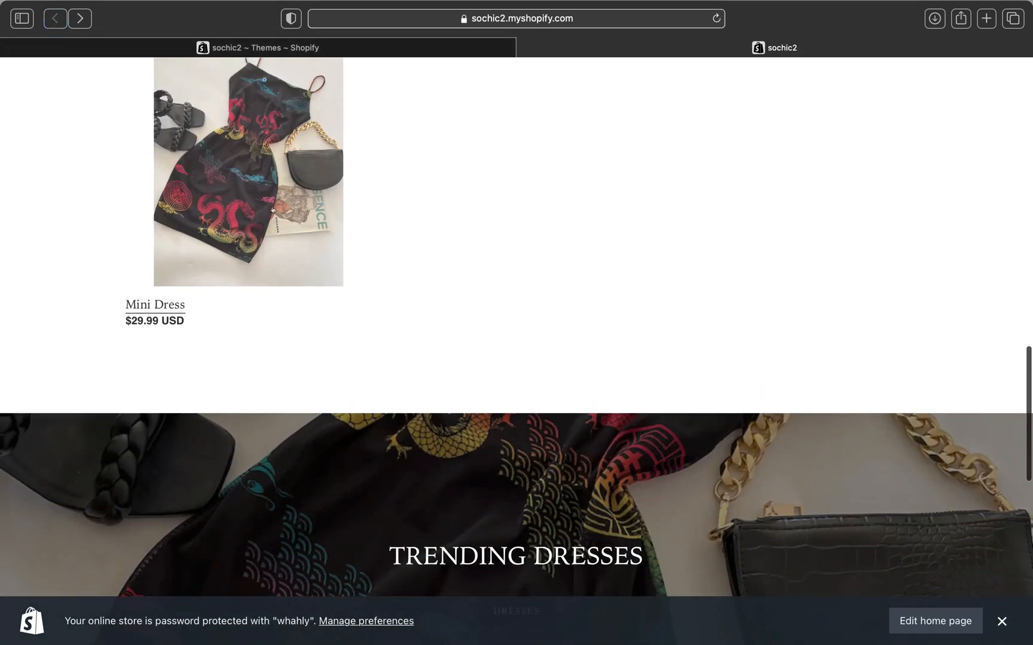
{"action": "scroll", "coordinate": [273, 209], "scroll_direction": "down", "scroll_amount": 7}
{"action": "scroll", "coordinate": [328, 231], "scroll_direction": "up", "scroll_amount": 3}
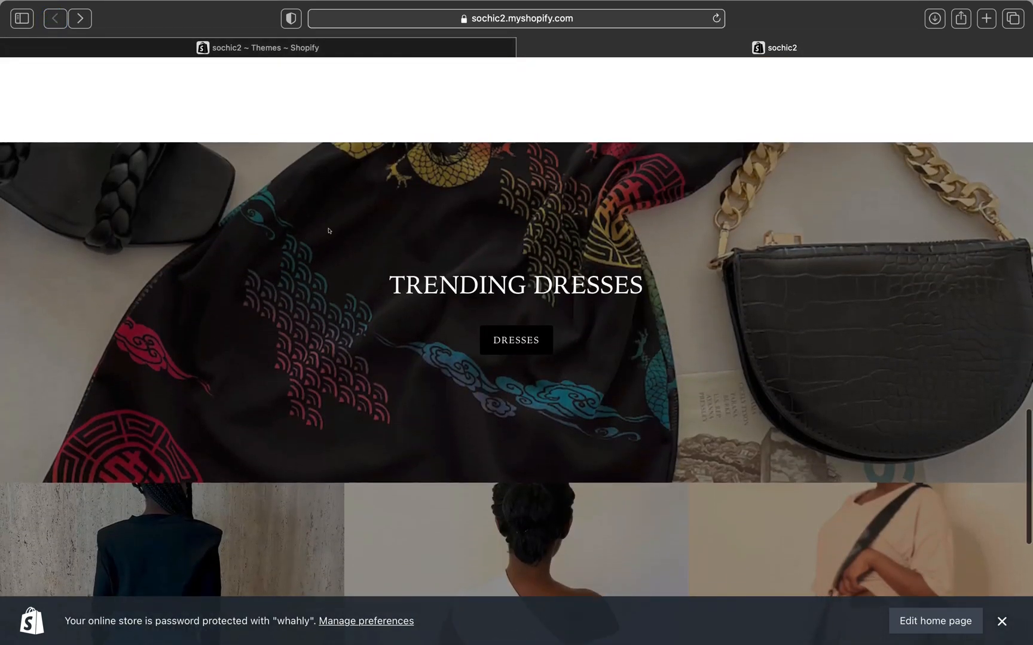
{"action": "left_click", "coordinate": [511, 348]}
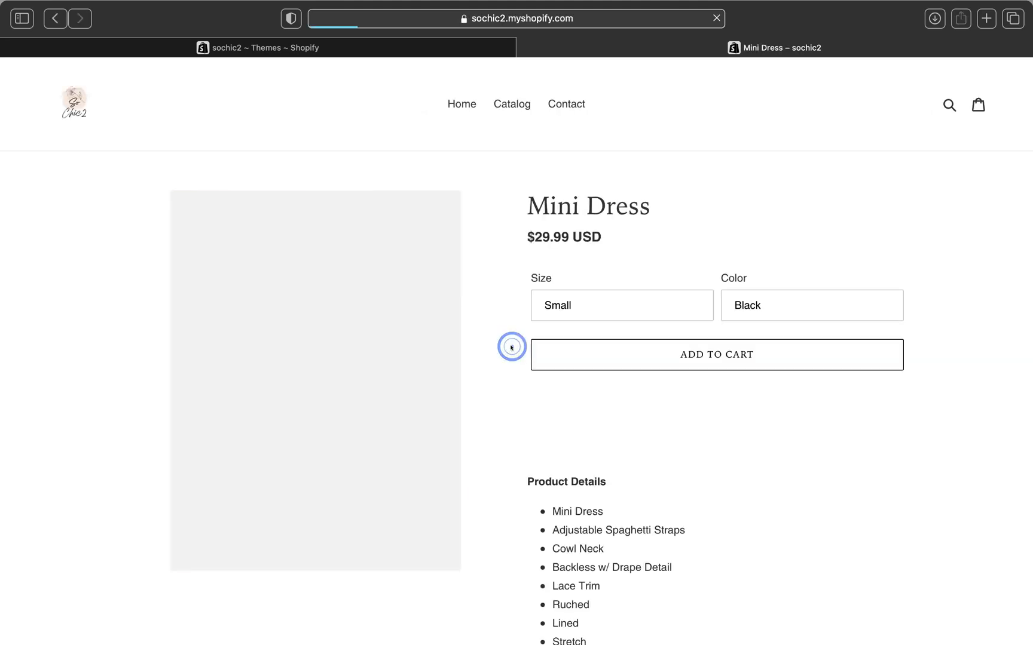
{"action": "scroll", "coordinate": [520, 359], "scroll_direction": "down", "scroll_amount": 8}
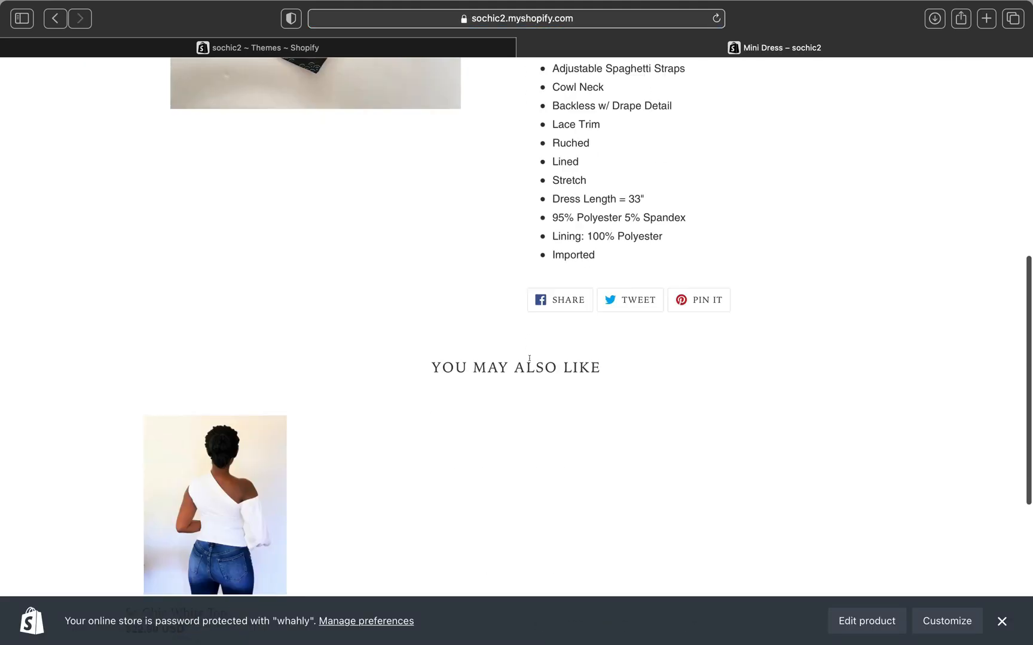
{"action": "scroll", "coordinate": [529, 358], "scroll_direction": "up", "scroll_amount": 7}
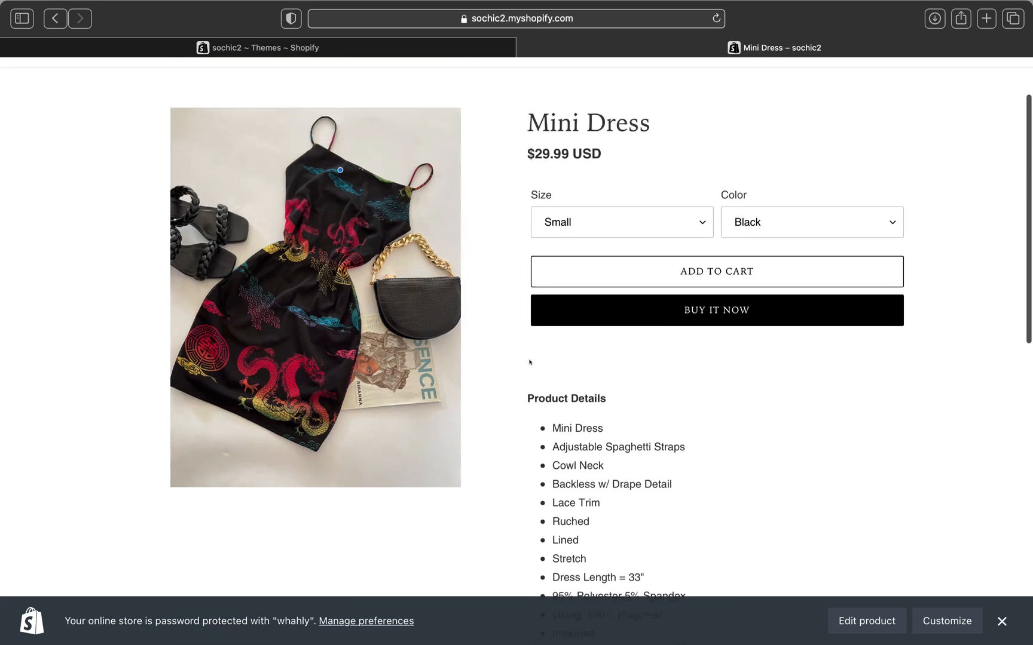
{"action": "scroll", "coordinate": [814, 443], "scroll_direction": "up", "scroll_amount": 3}
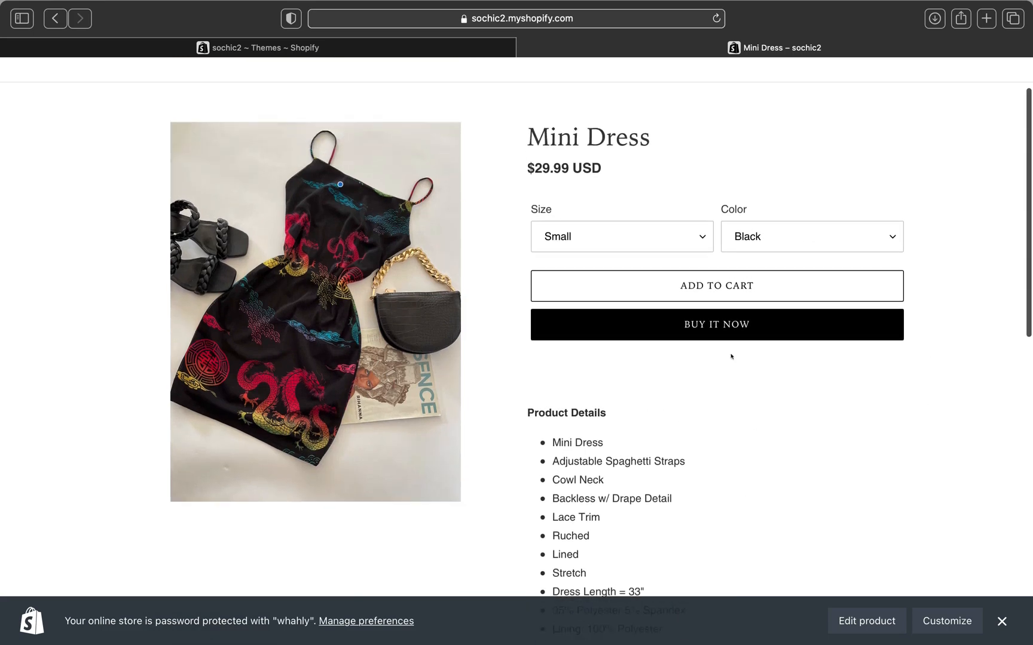
{"action": "left_click", "coordinate": [55, 18]}
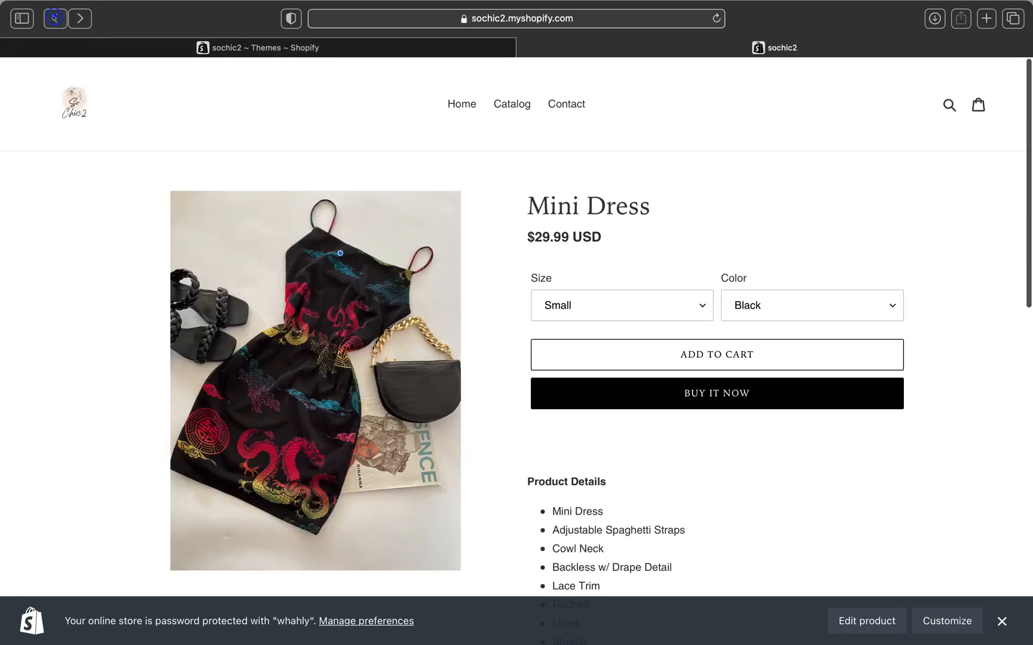
Open the Tops link in the home page gallery and examine the product page's details and size options.
{"action": "scroll", "coordinate": [393, 387], "scroll_direction": "down", "scroll_amount": 7}
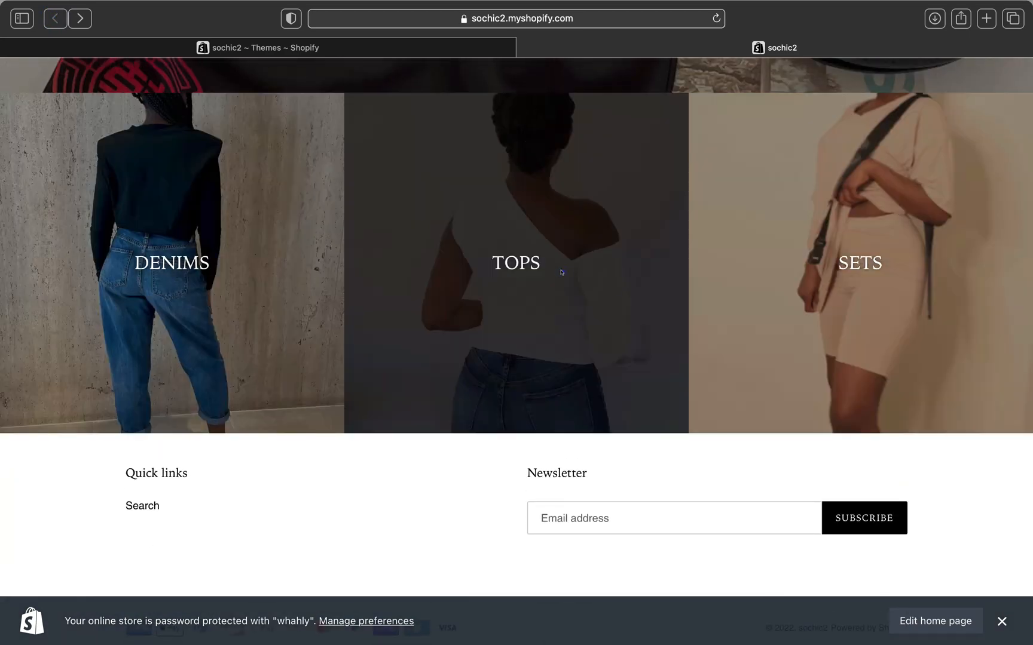
{"action": "left_click", "coordinate": [565, 272]}
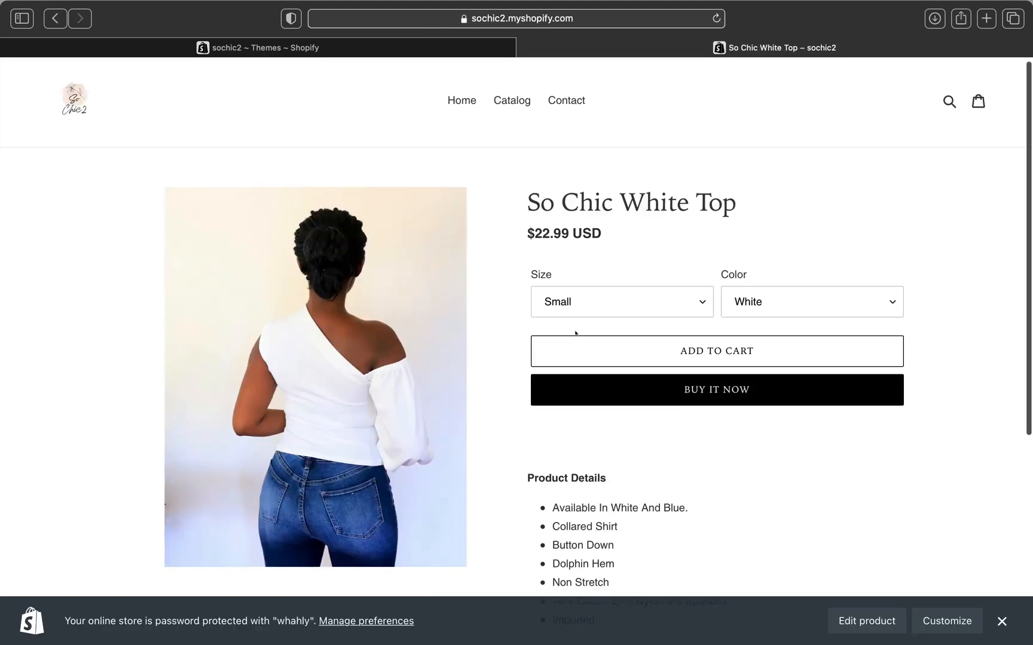
{"action": "scroll", "coordinate": [575, 332], "scroll_direction": "down", "scroll_amount": 5}
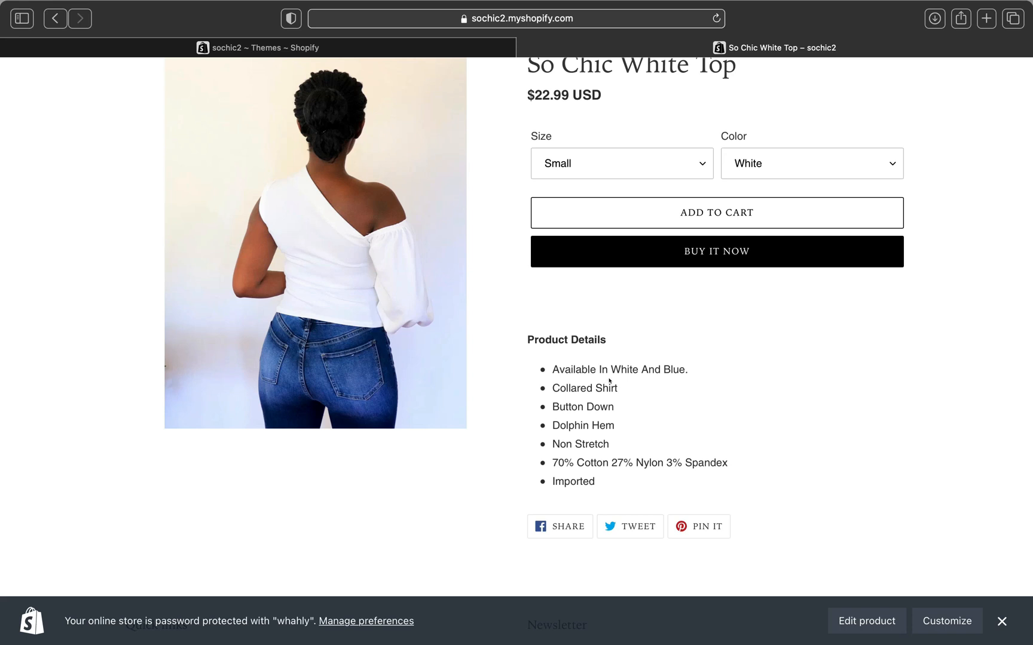
{"action": "scroll", "coordinate": [609, 381], "scroll_direction": "up", "scroll_amount": 3}
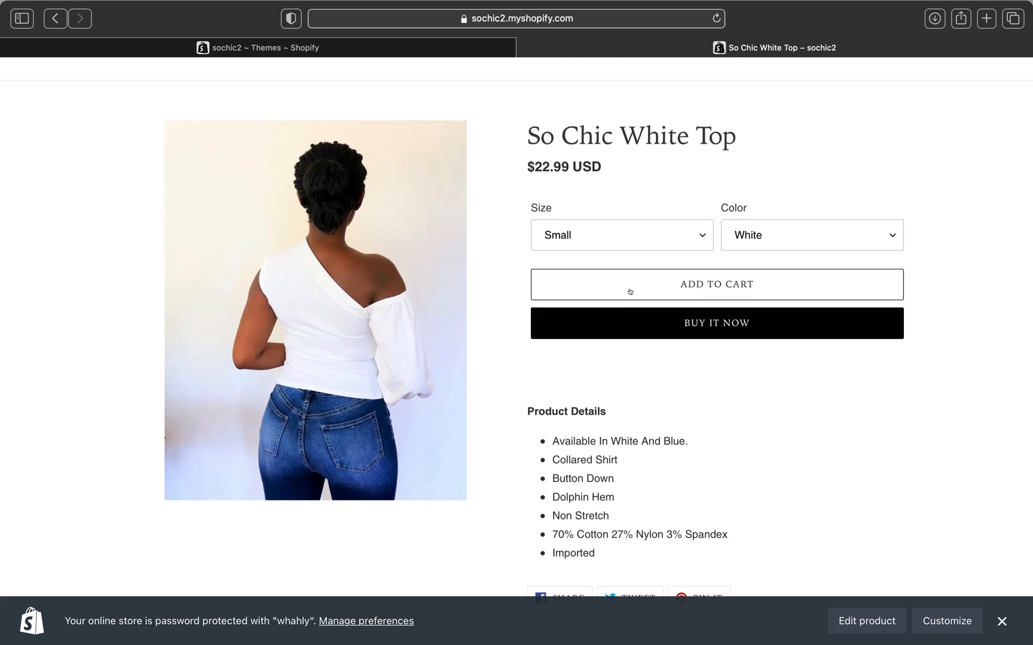
{"action": "left_click", "coordinate": [610, 239]}
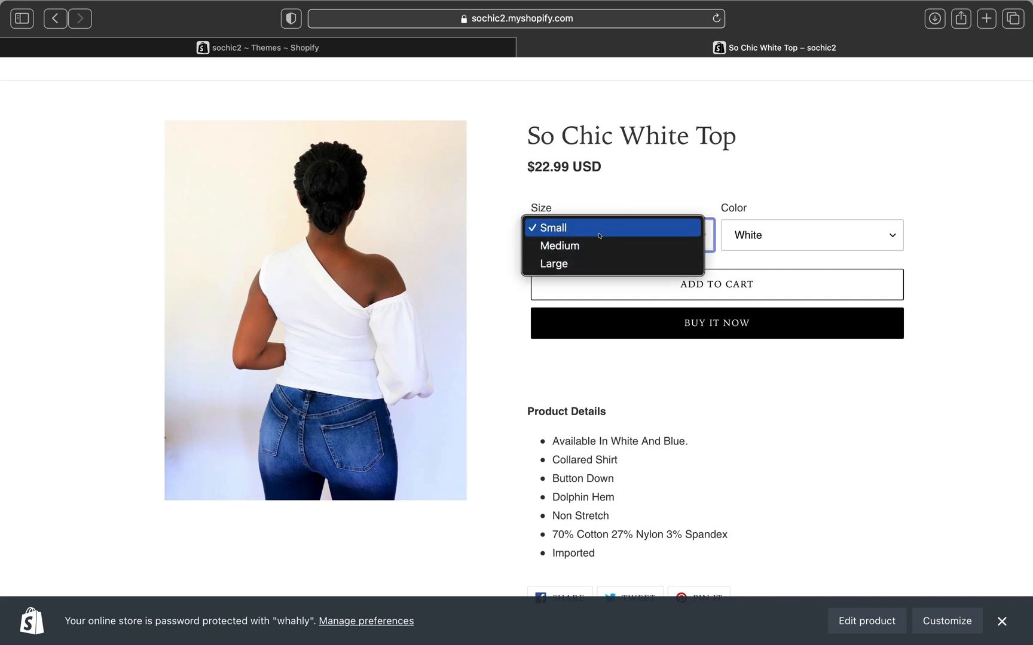
{"action": "left_click", "coordinate": [848, 239]}
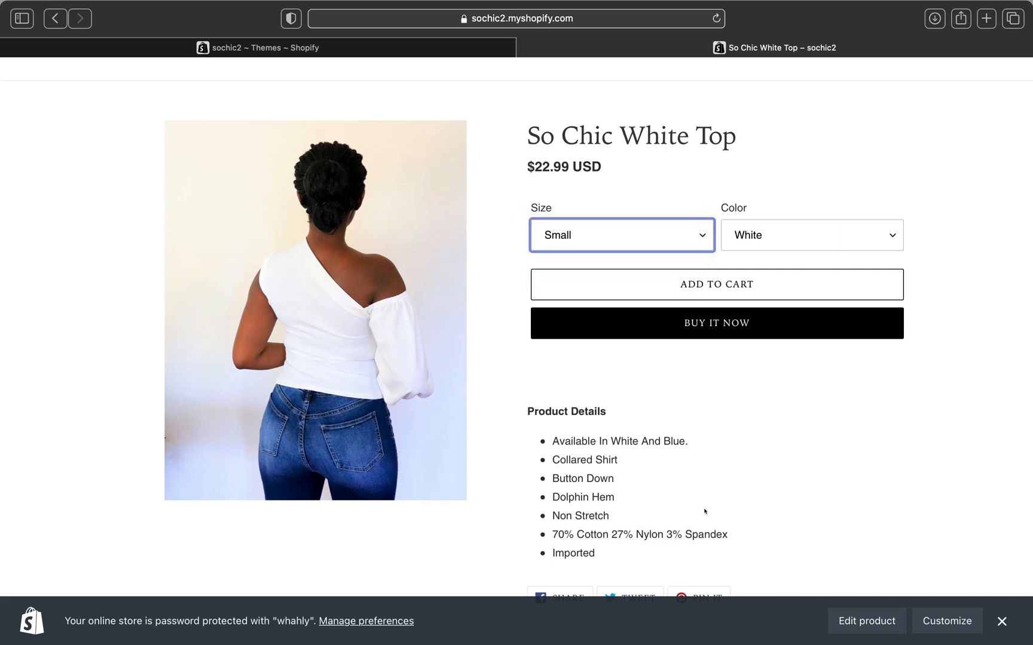
Look over the rest of the So Chic White Top page, return to the store's home page, and switch to the Themes admin page.
{"action": "scroll", "coordinate": [704, 511], "scroll_direction": "down", "scroll_amount": 5}
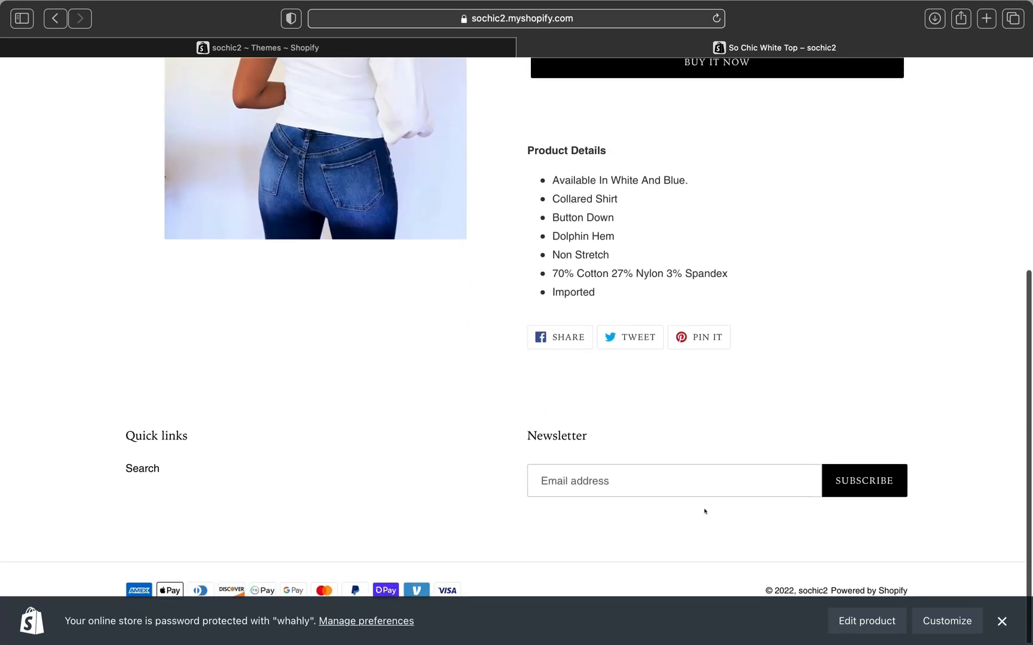
{"action": "scroll", "coordinate": [704, 512], "scroll_direction": "up", "scroll_amount": 5}
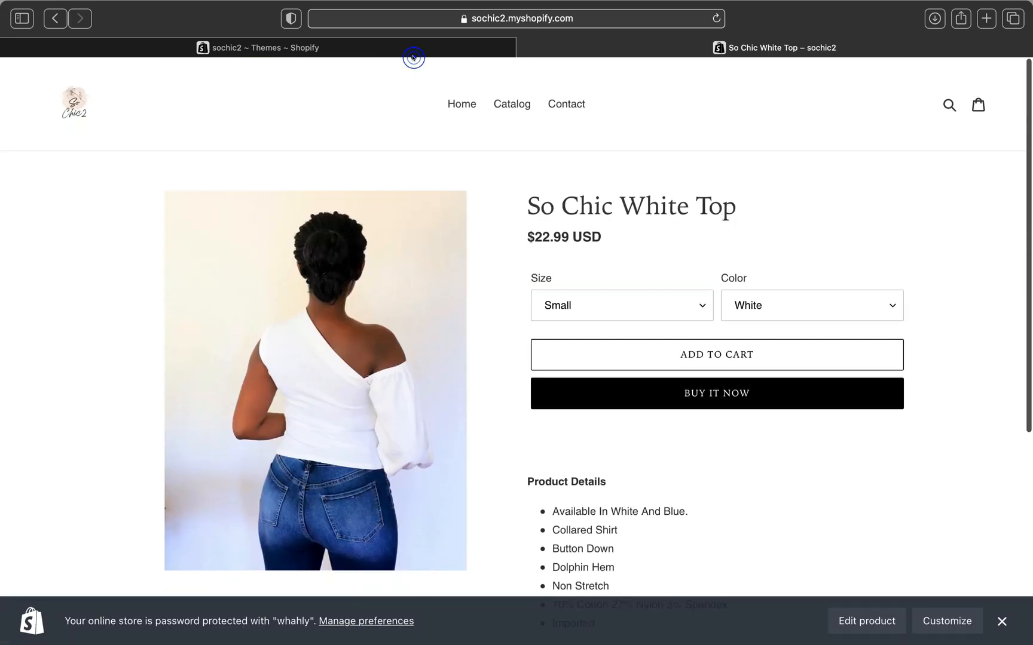
{"action": "left_click", "coordinate": [461, 104]}
{"action": "left_click", "coordinate": [428, 56]}
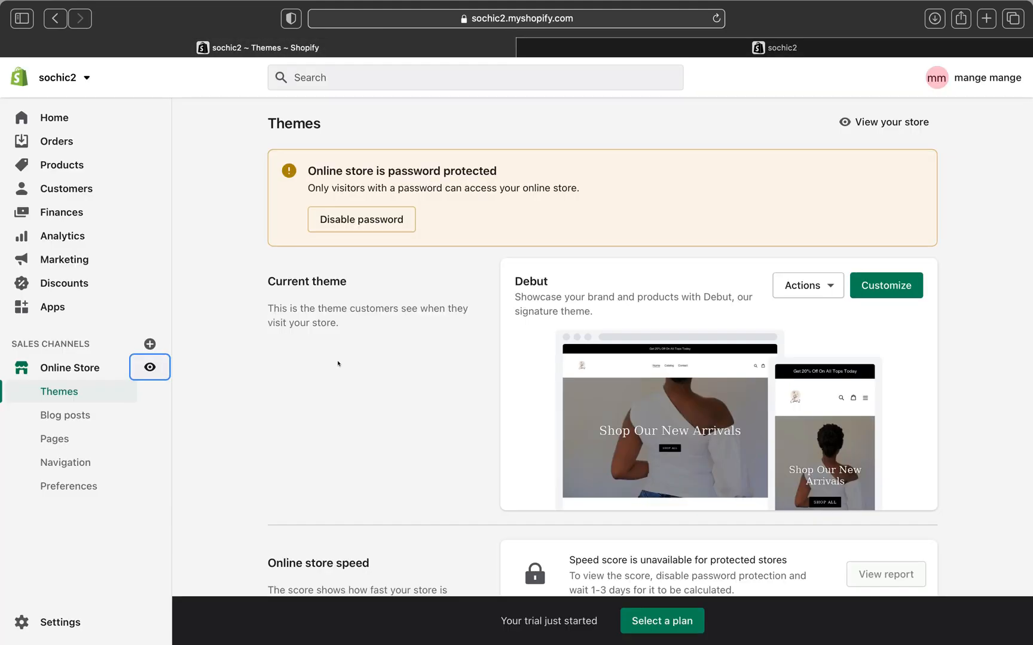